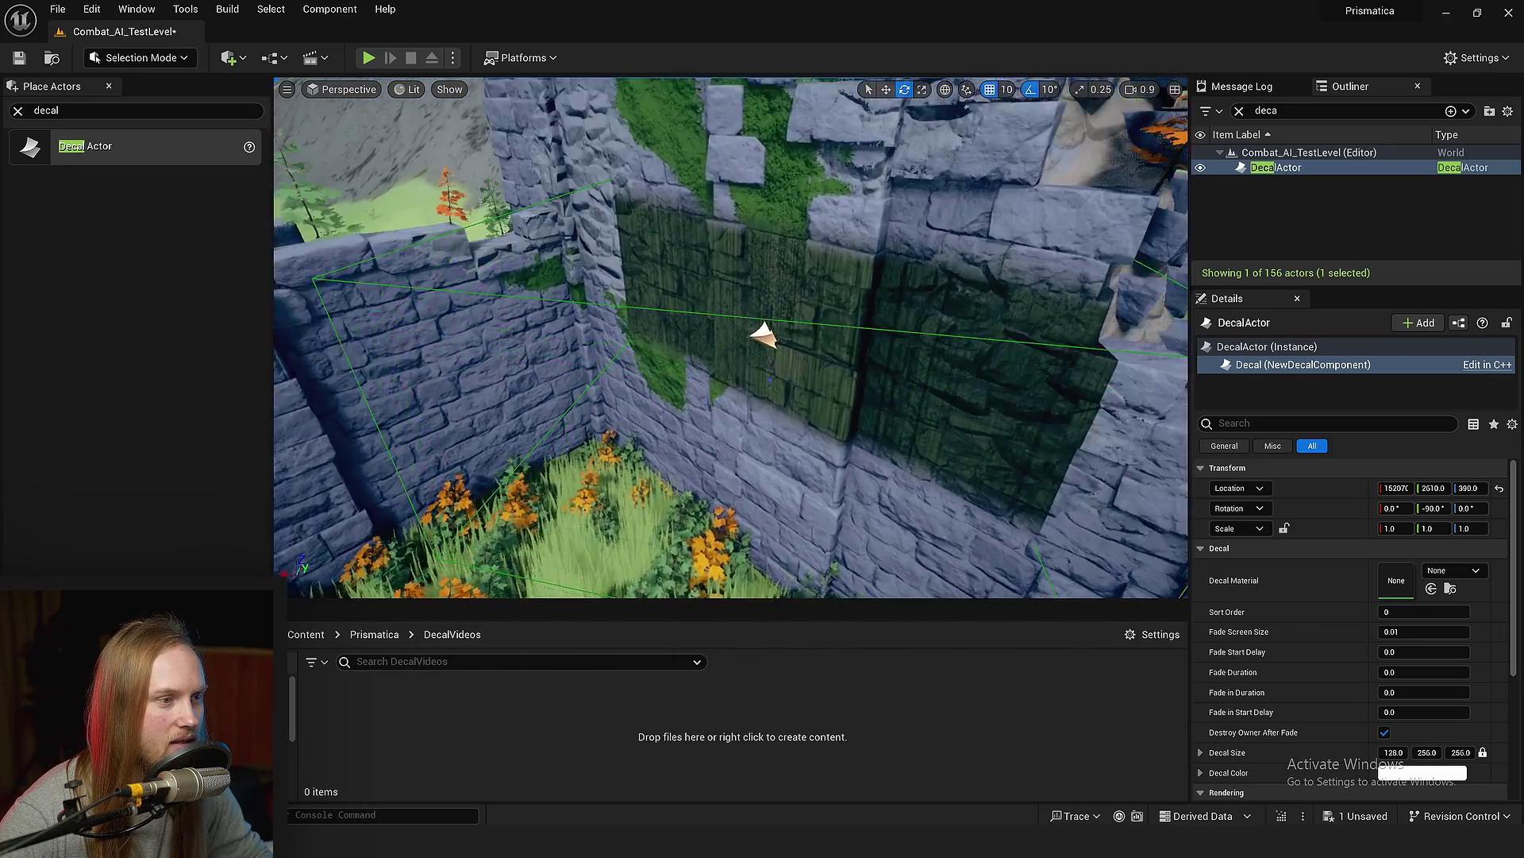
Rotate the decal actor to about -90°, 0°, -60° so it projects squarely onto the stone ruin wall.
right_drag(779, 337, 710, 278)
key(s)
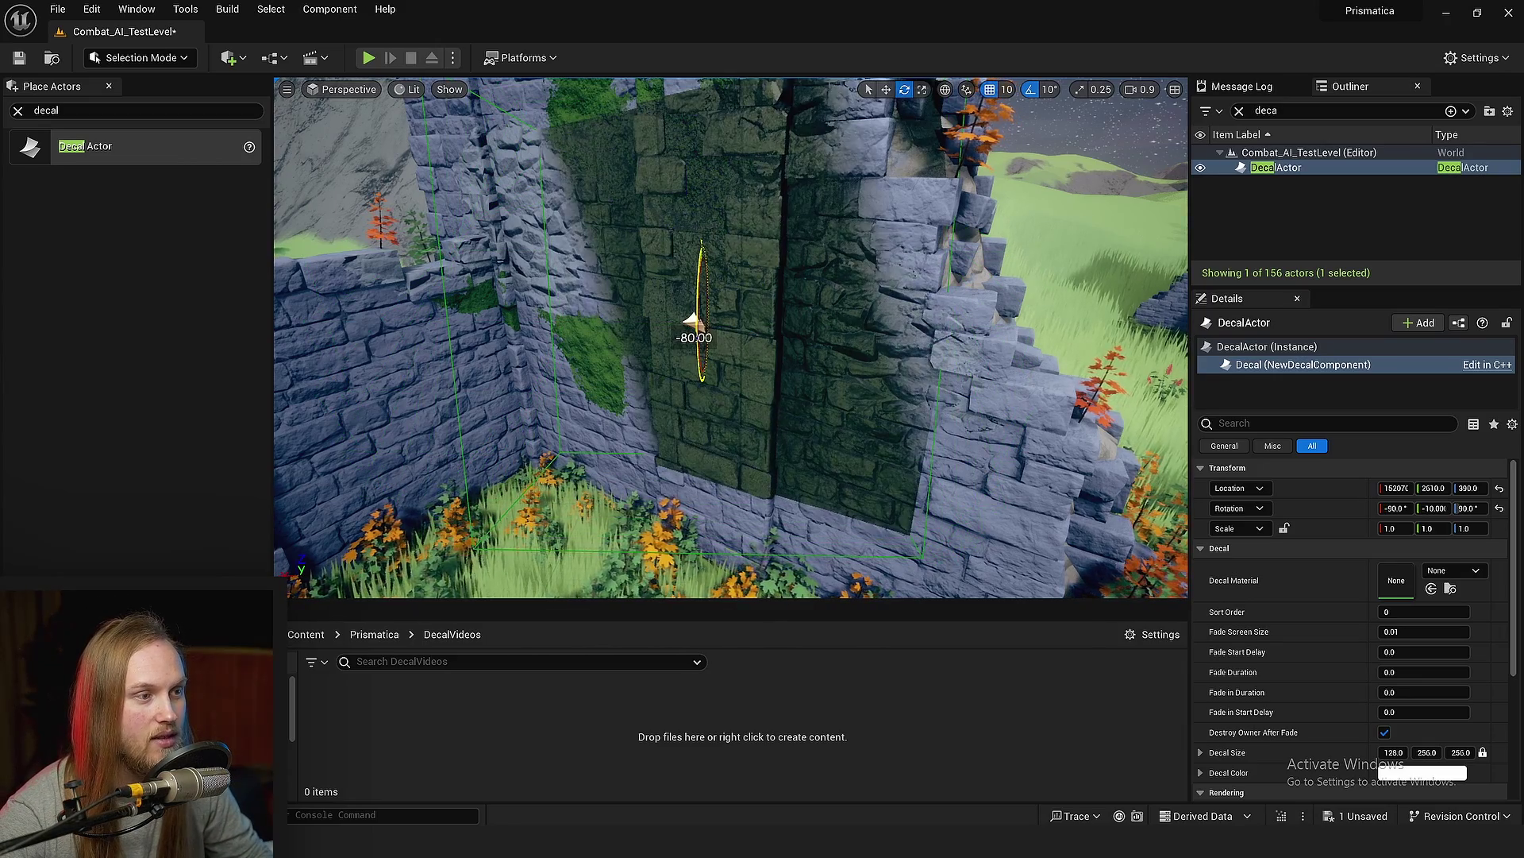
right_drag(682, 368, 706, 449)
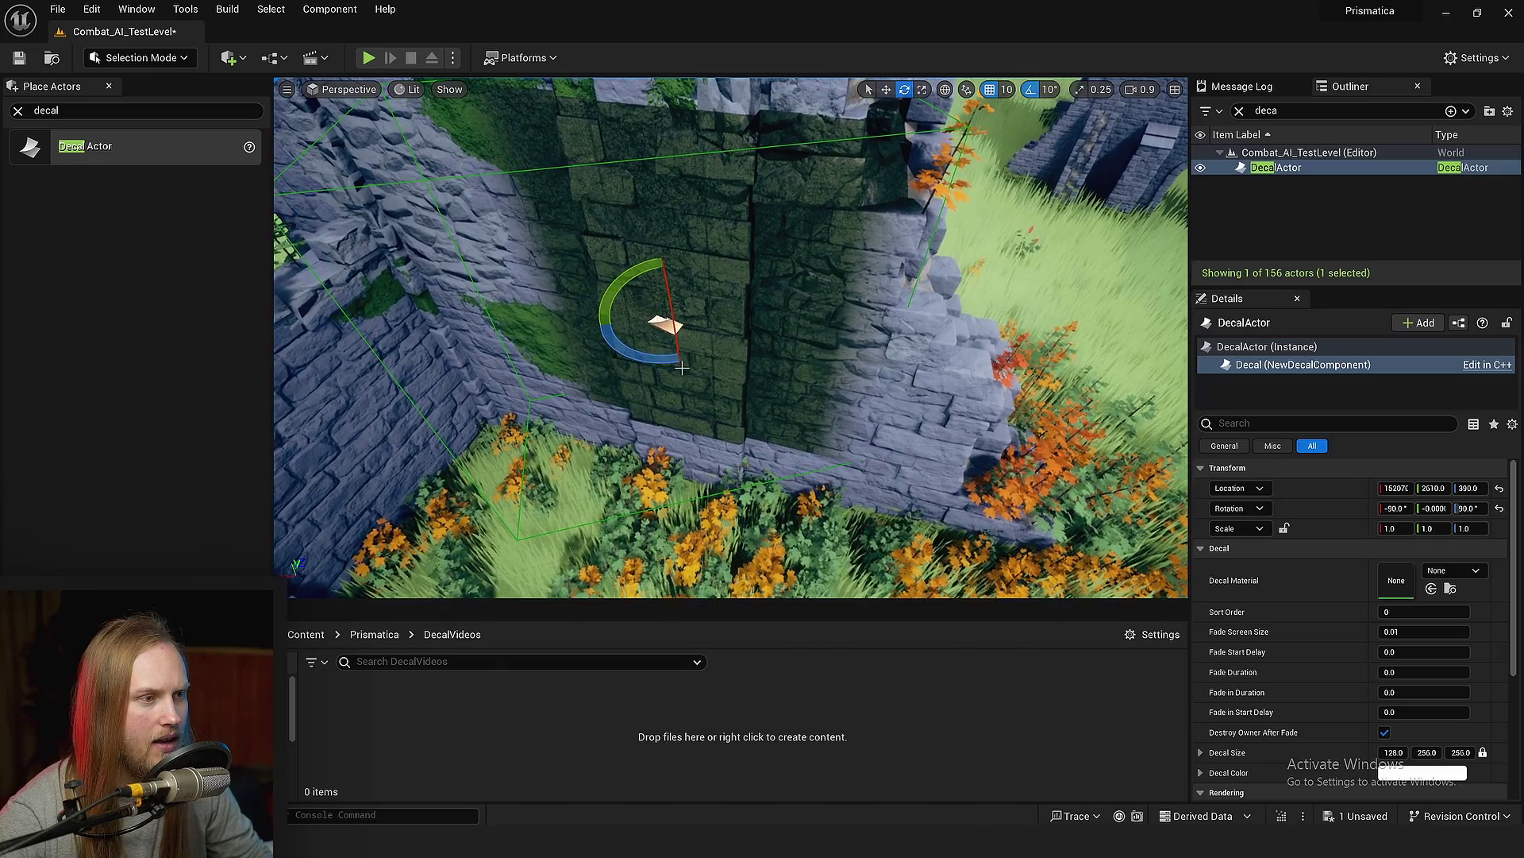
right_drag(848, 358, 782, 374)
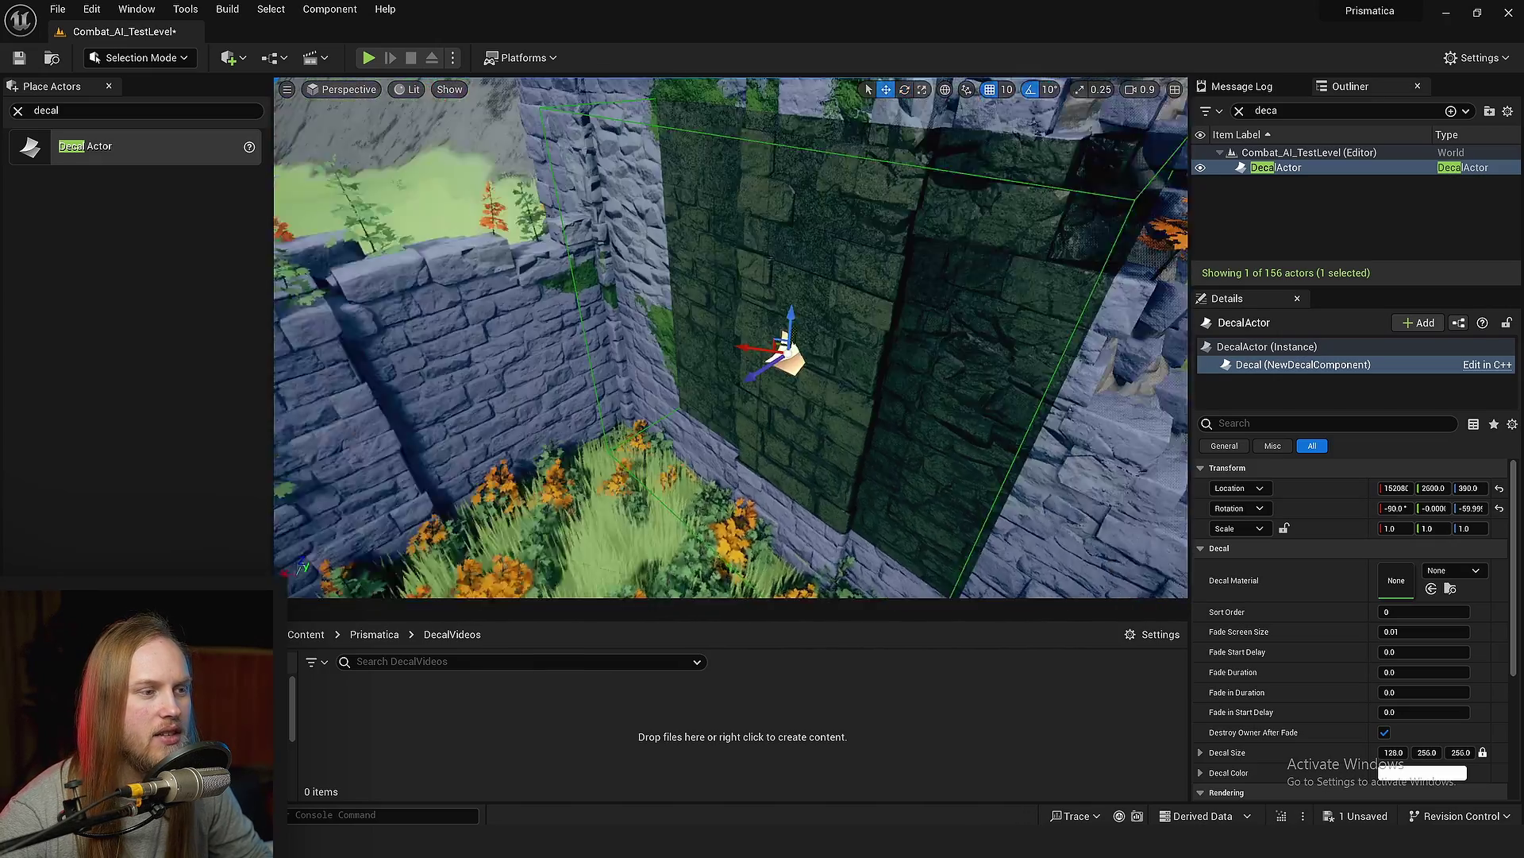
Shift the decal actor along the ruin wall so its projection covers the middle section, and select the wall mesh.
right_drag(782, 354, 826, 366)
drag(743, 350, 663, 363)
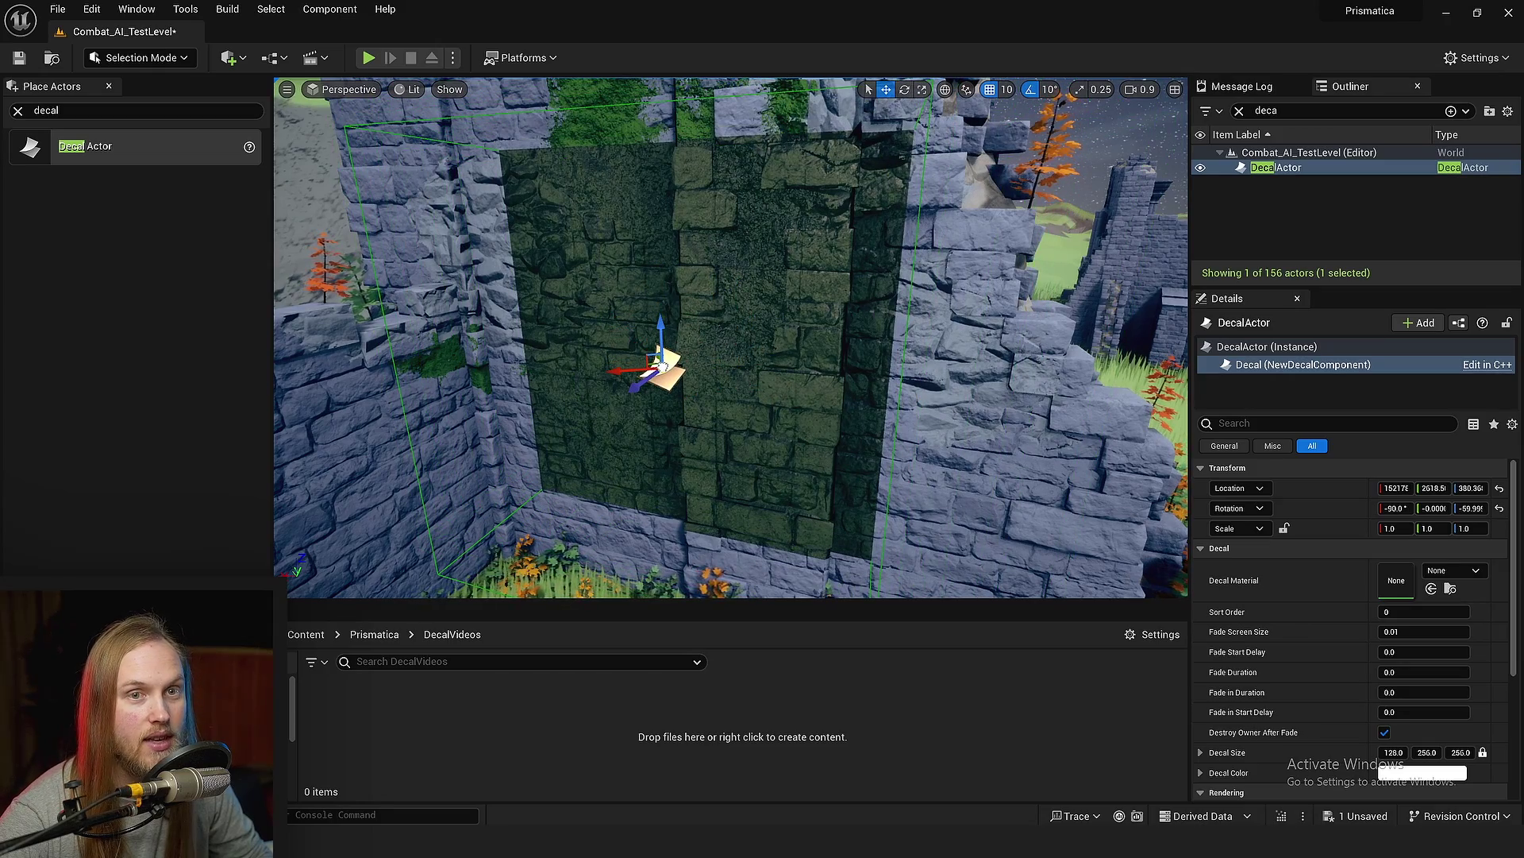
drag(662, 367, 722, 348)
right_drag(722, 349, 692, 301)
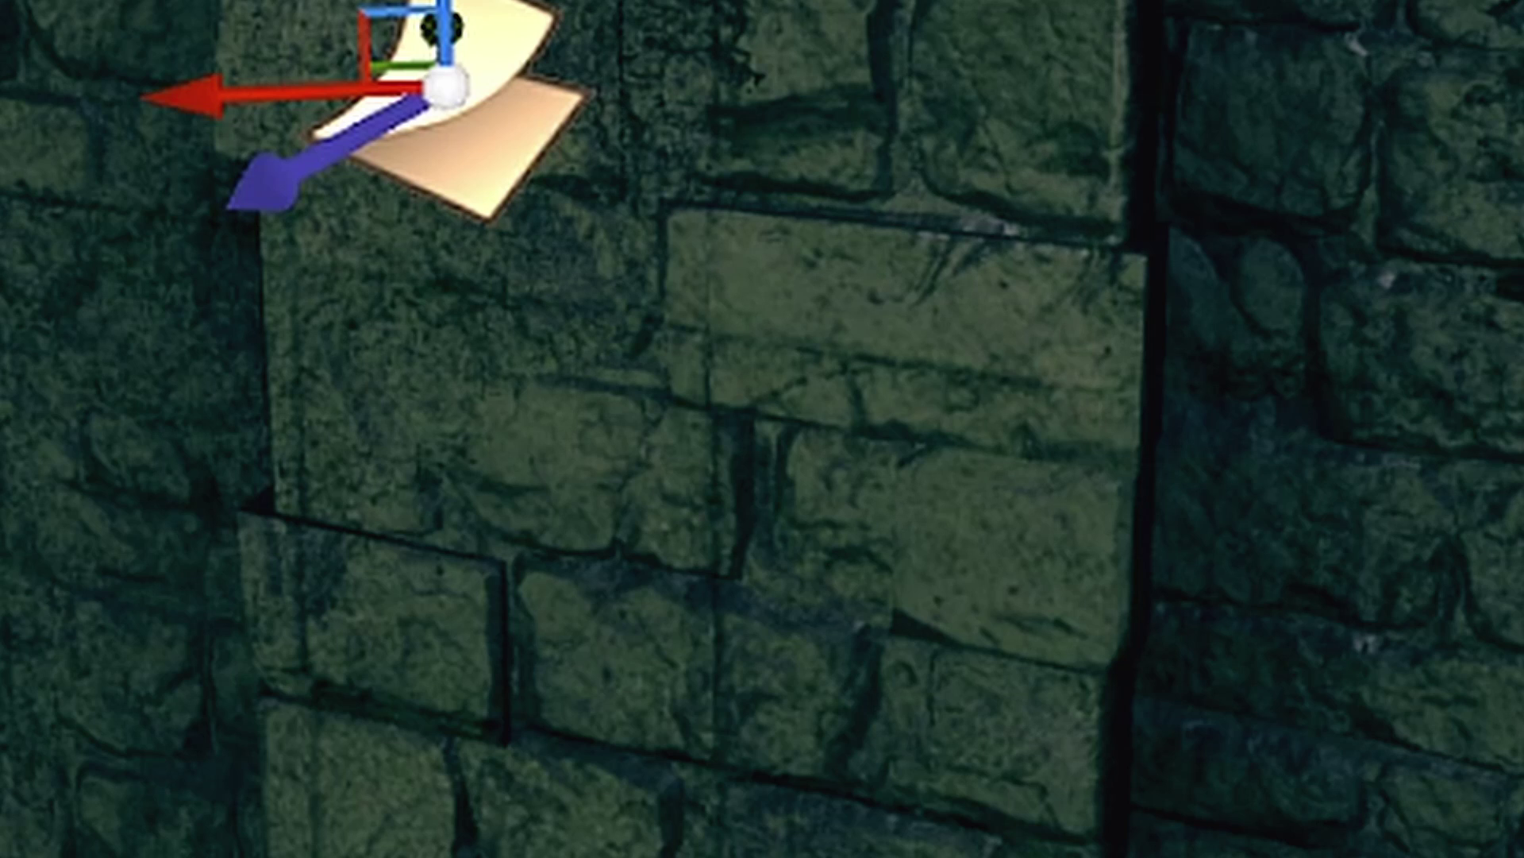
click(1197, 328)
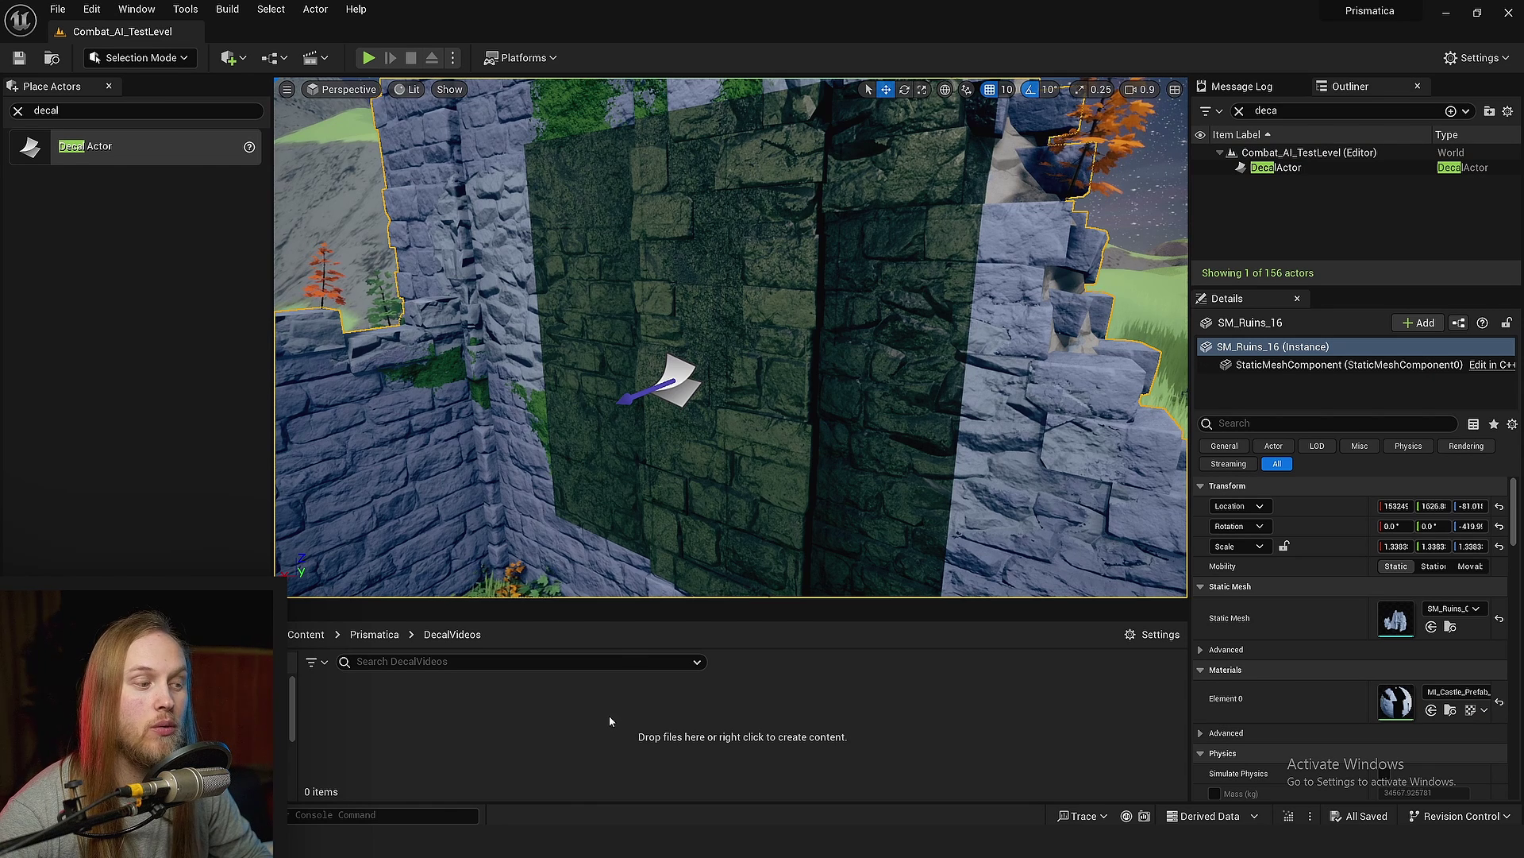
Create a new material named TestDecal in the DecalVideos folder and open it for editing.
right_click(765, 721)
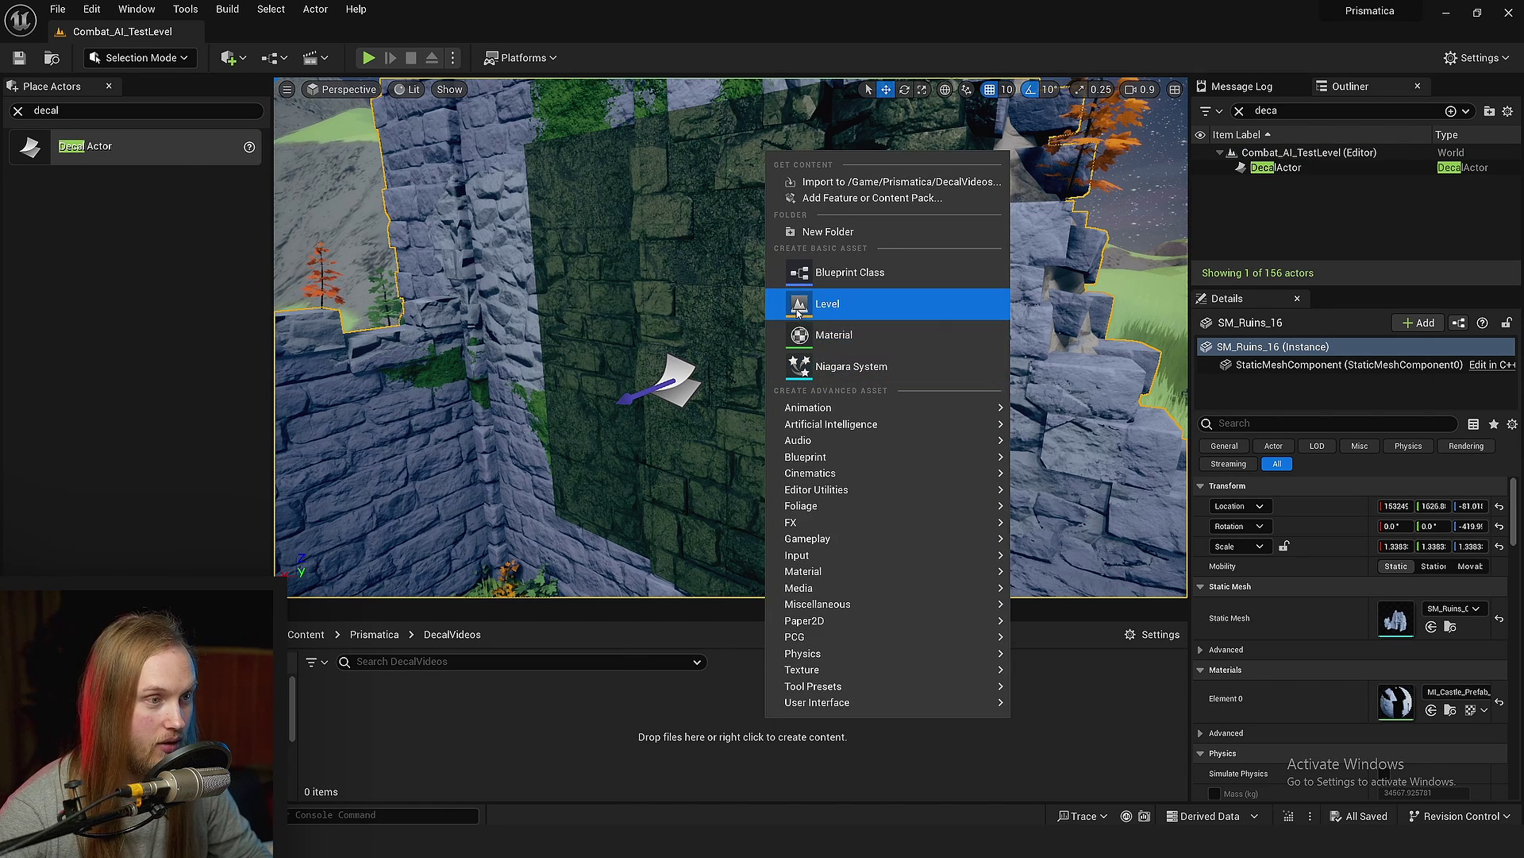
click(834, 335)
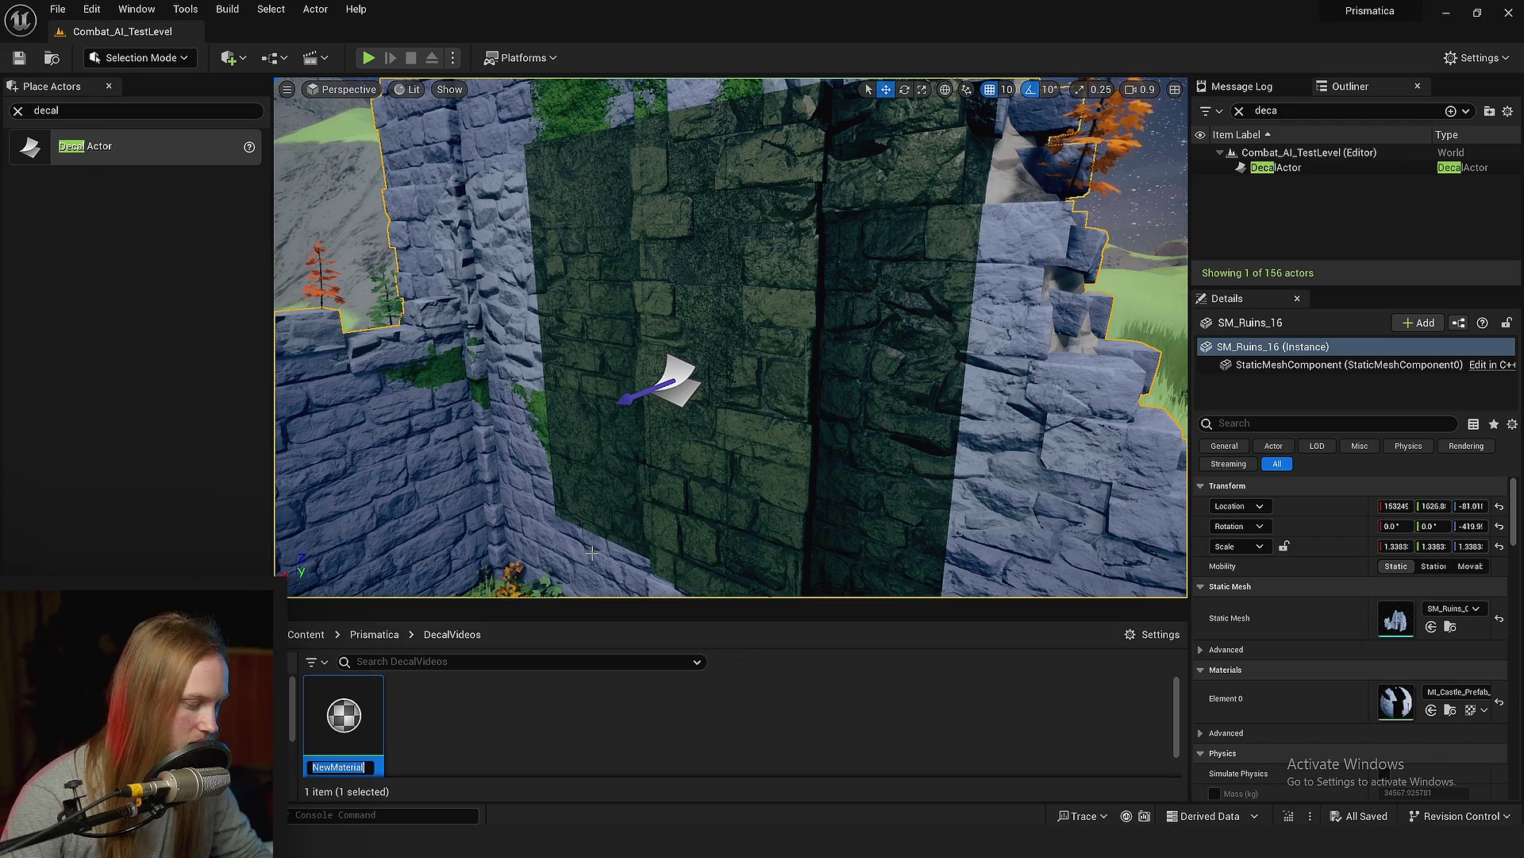
text(TestDecal)
key(Return)
double_click(344, 715)
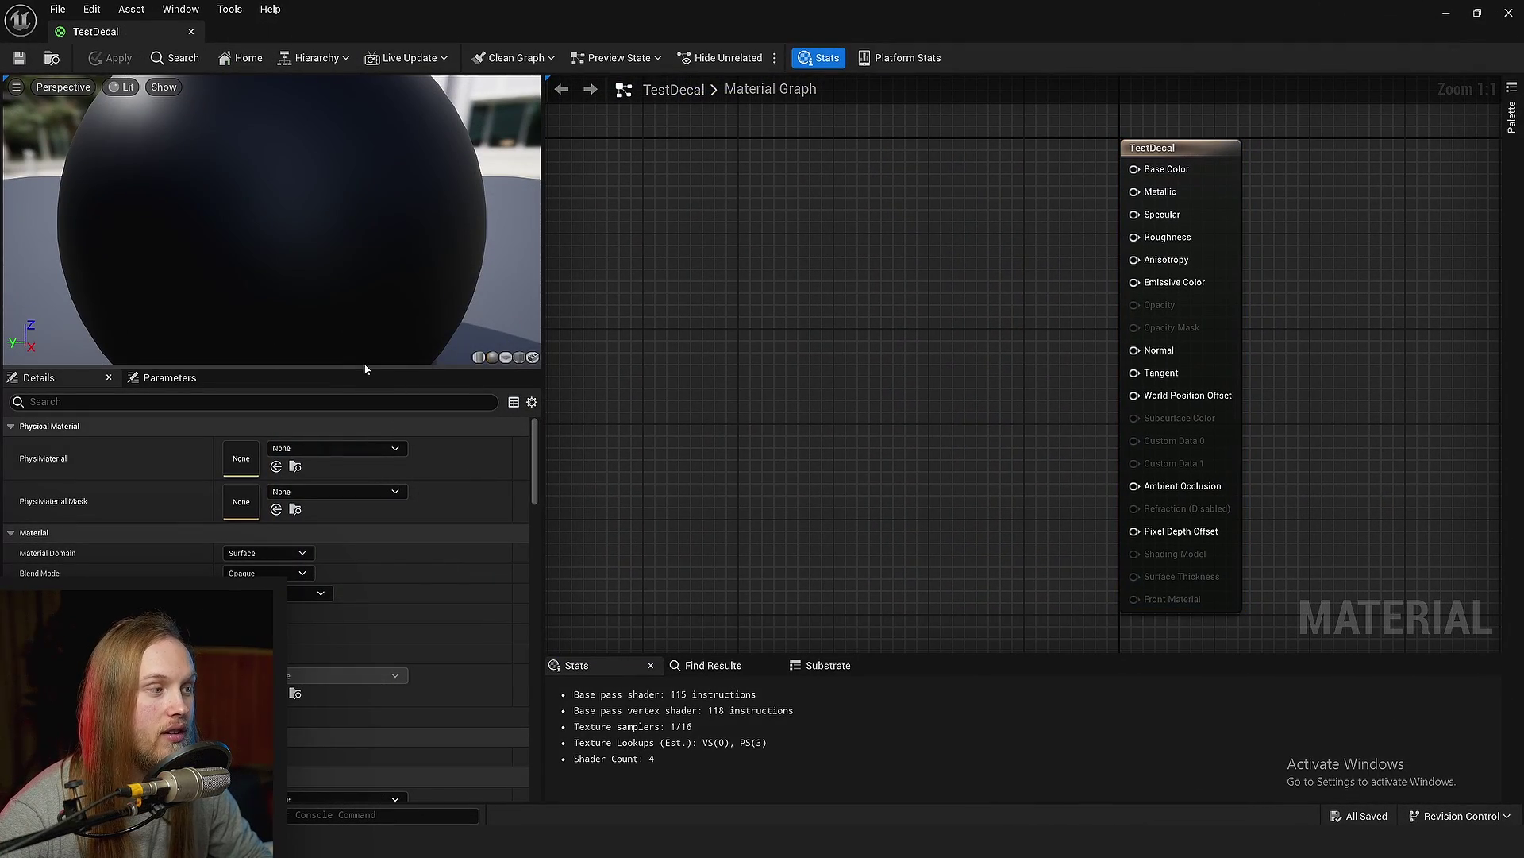
Enlarge the material's property area and set Material Domain to Deferred Decal and Blend Mode to Translucent.
drag(364, 366, 401, 268)
drag(543, 339, 788, 339)
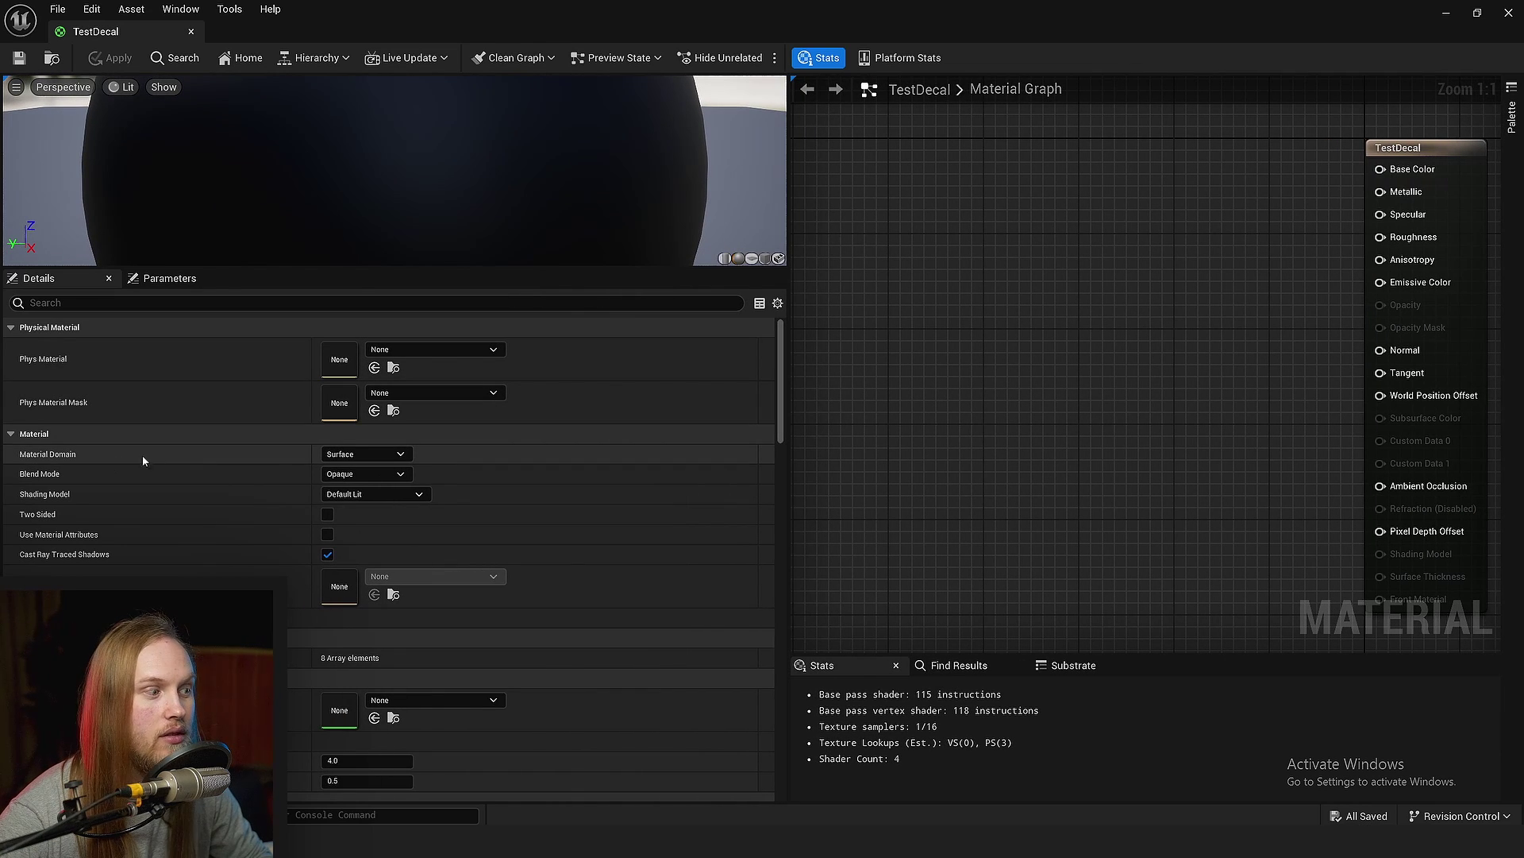
click(372, 455)
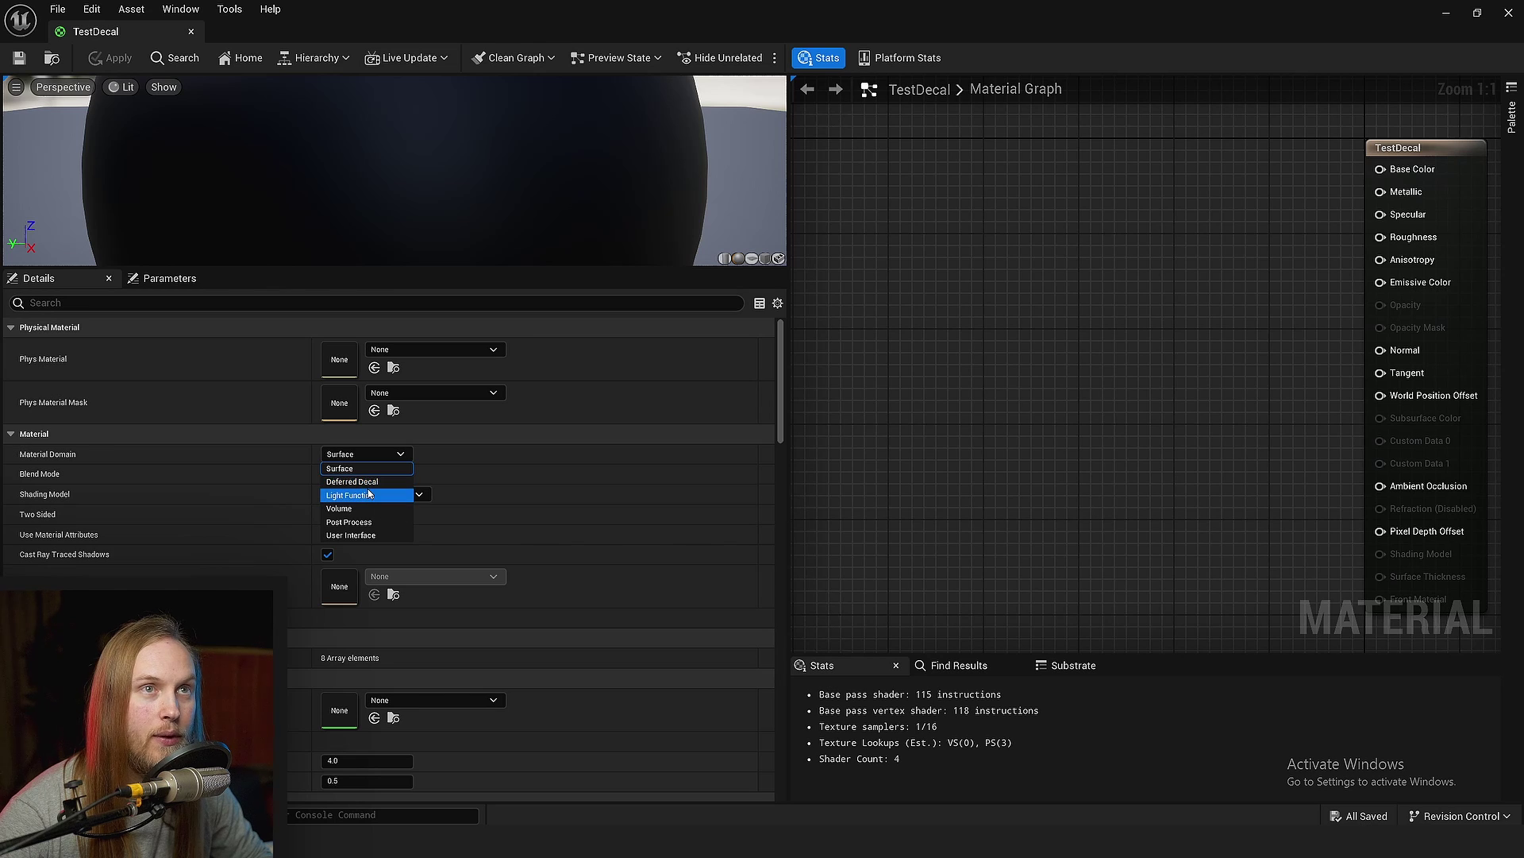
click(367, 483)
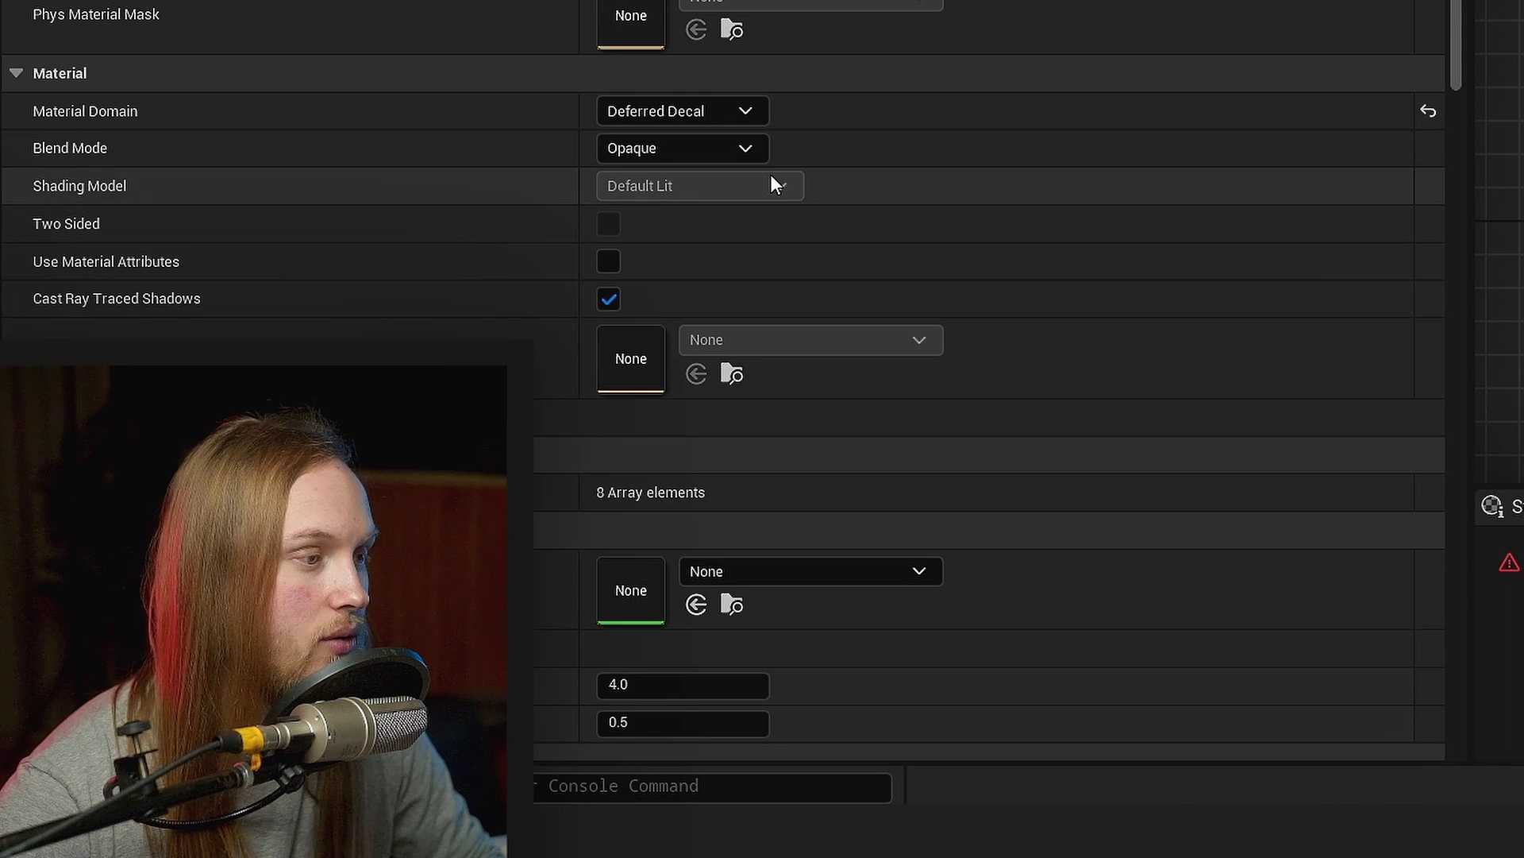
click(745, 150)
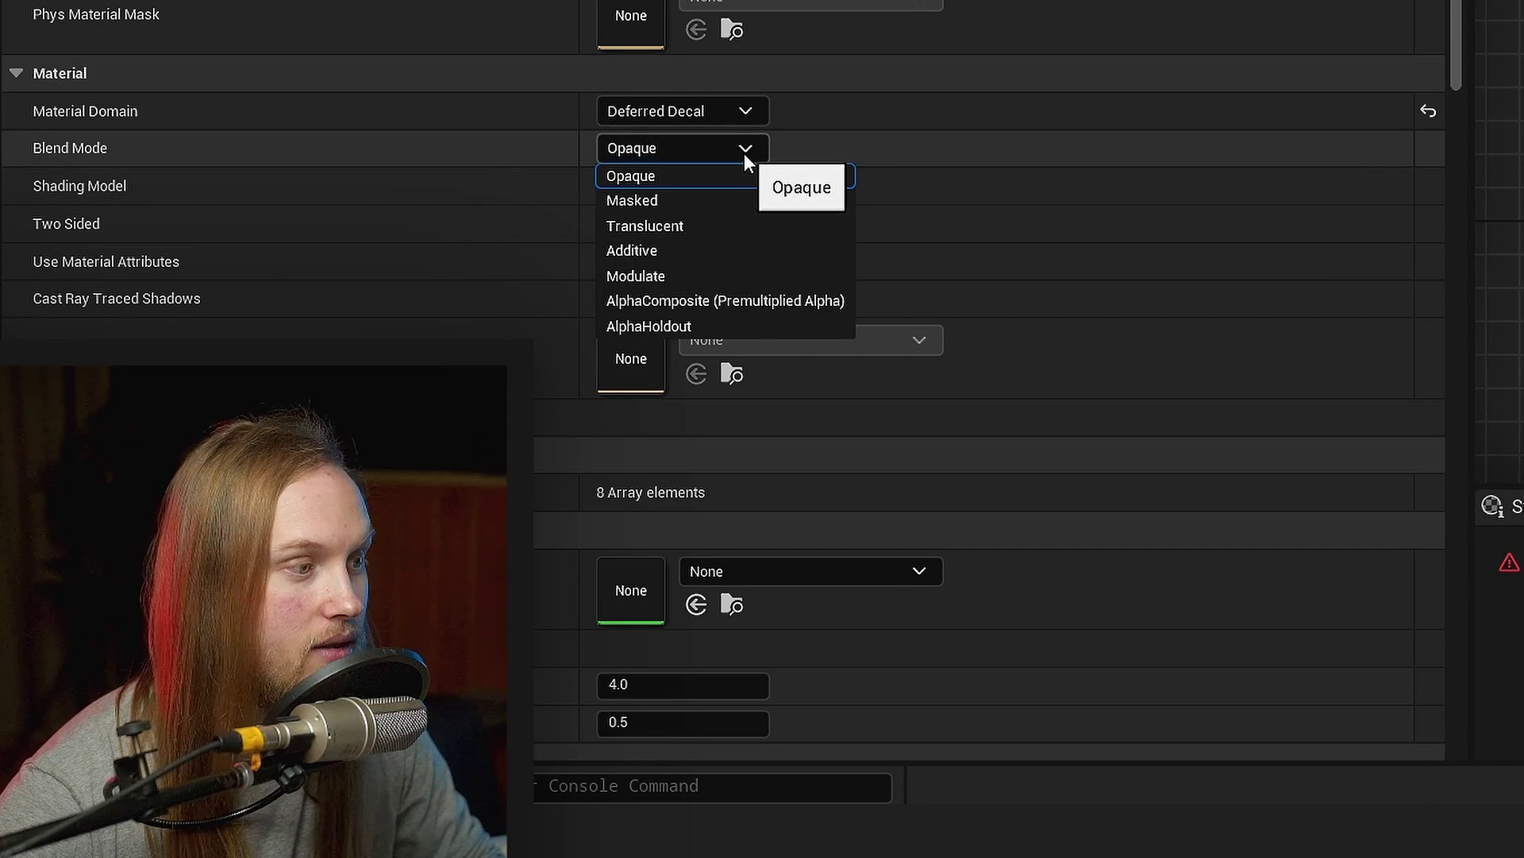
click(639, 227)
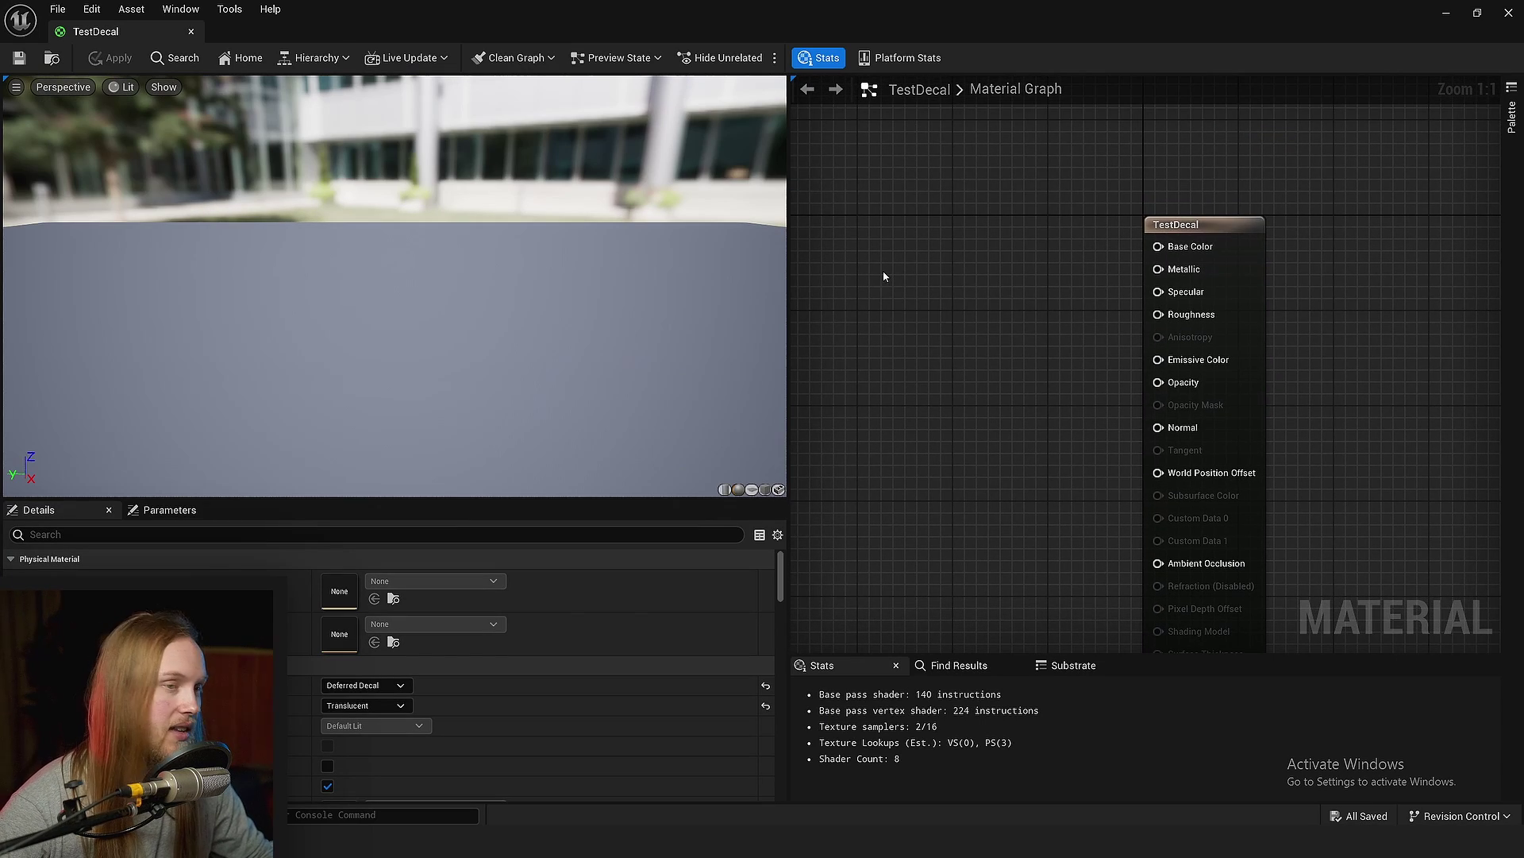
Add a three-value constant coloured red (1.0, 0.0, 0.0112), connect it to Base Color, then save and close the material.
click(860, 207)
click(343, 579)
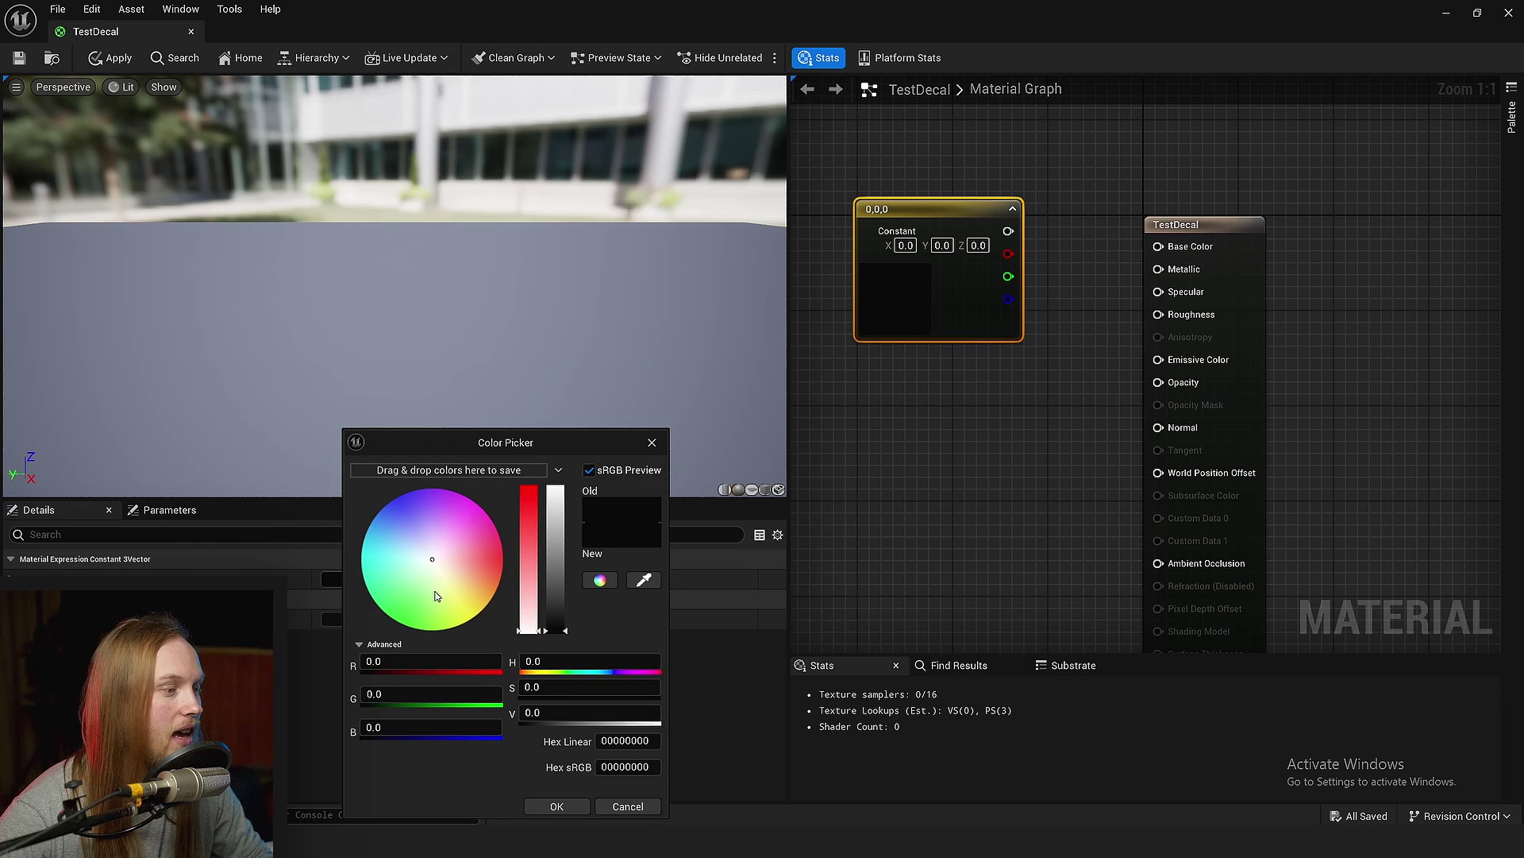
drag(450, 578, 535, 564)
click(564, 807)
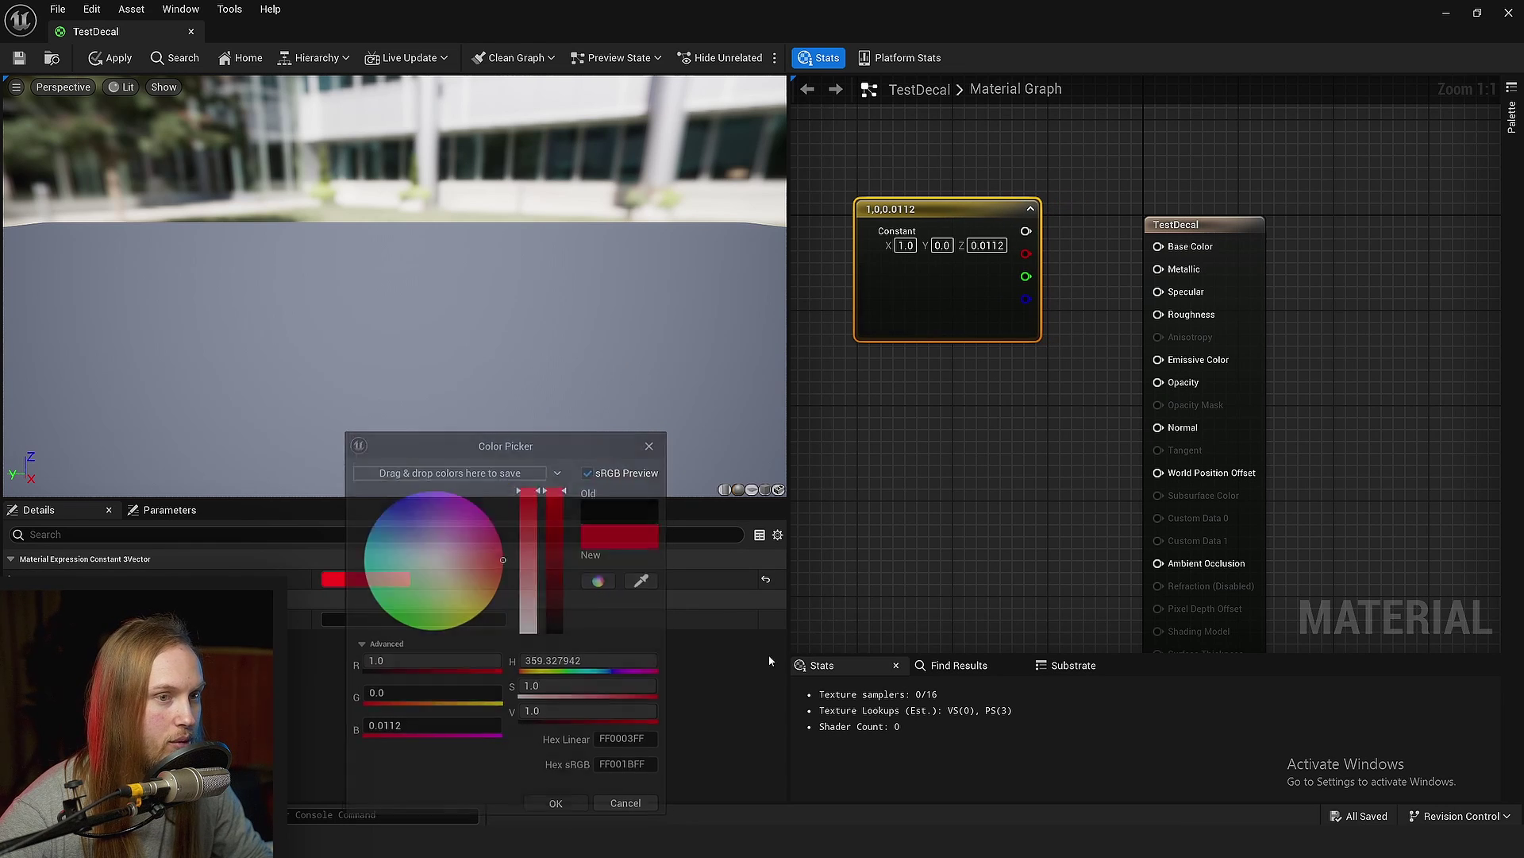
drag(1176, 248, 1177, 248)
right_drag(1183, 186, 1083, 202)
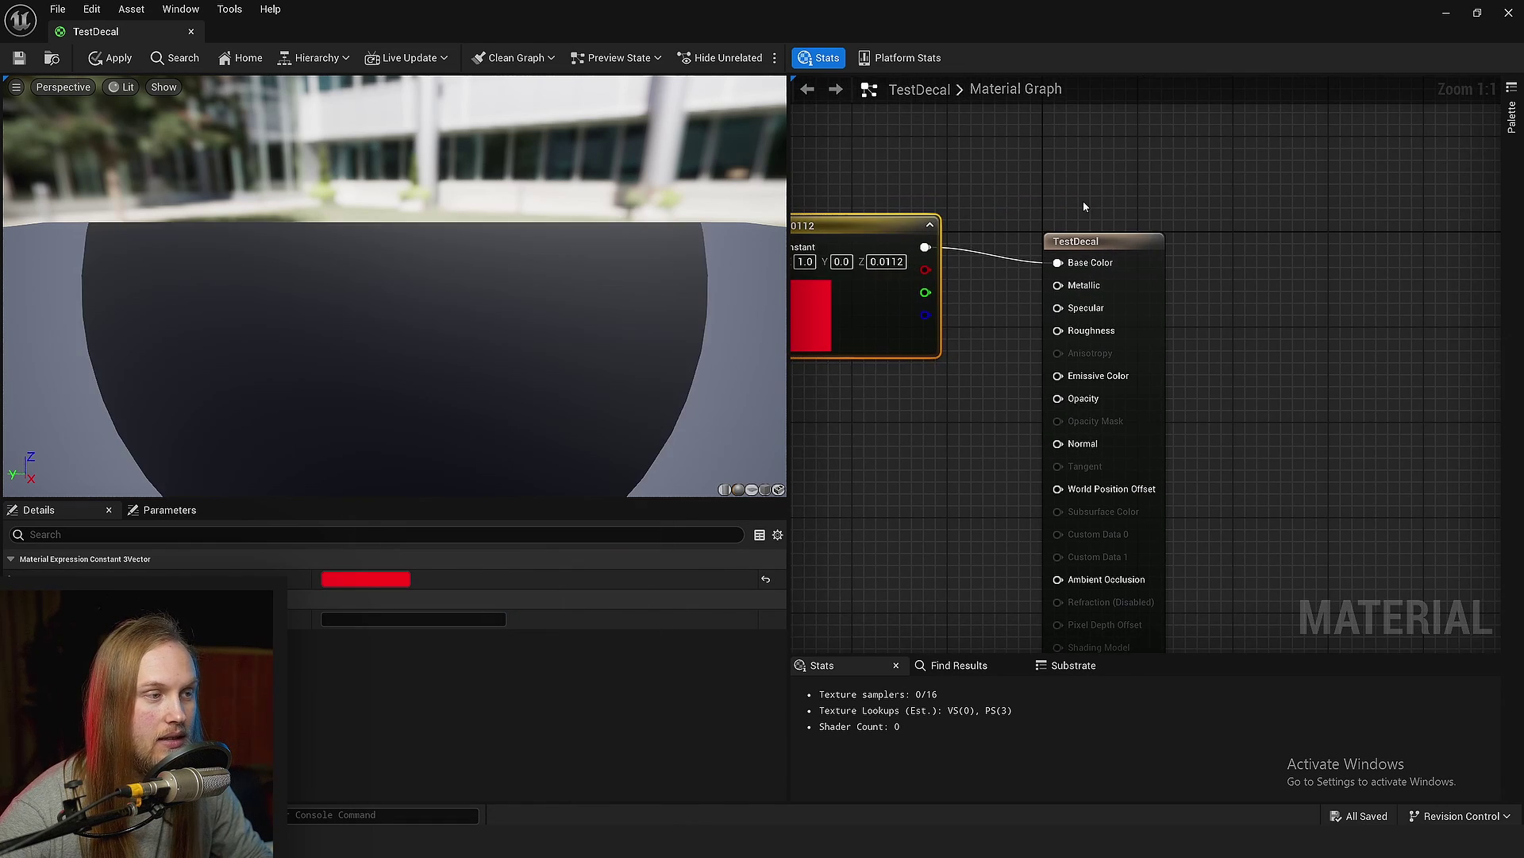
click(19, 58)
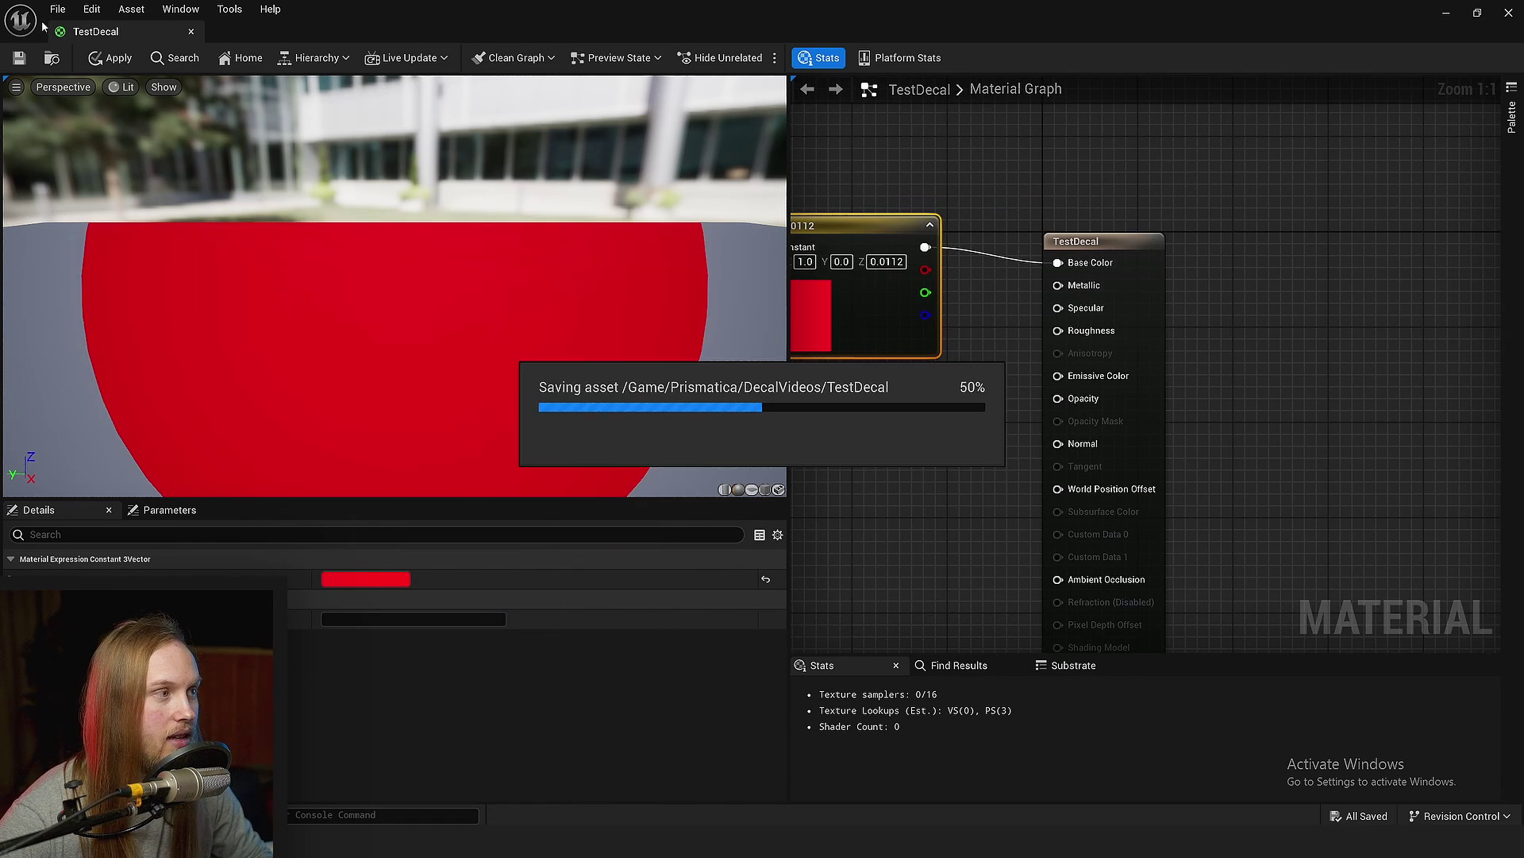
click(191, 31)
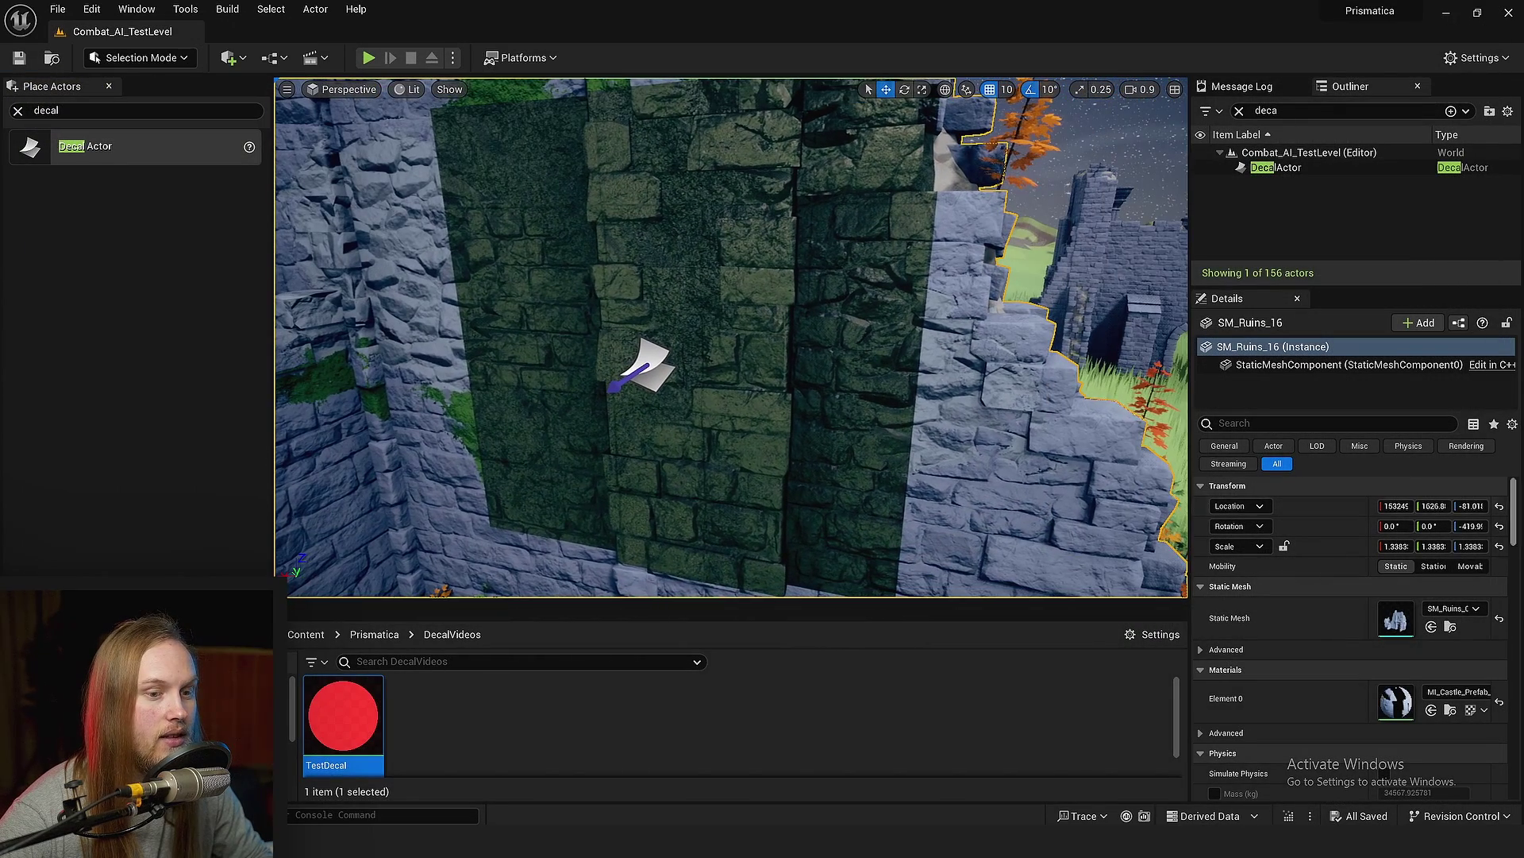
Assign the TestDecal material to the decal actor and view its projection on the ruin wall.
click(1275, 168)
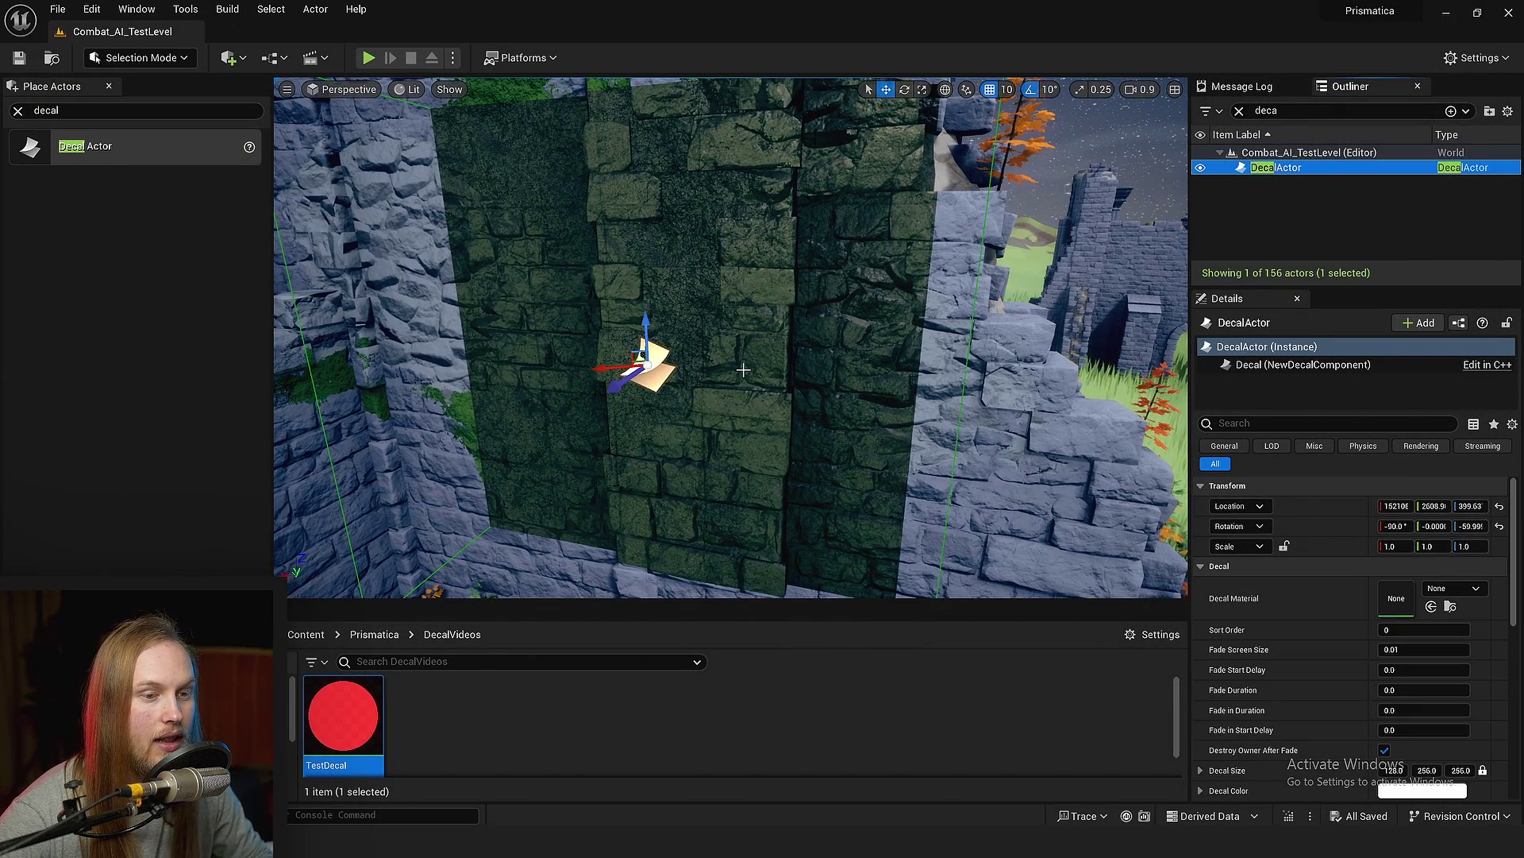
drag(348, 714, 1398, 603)
key(s)
right_drag(704, 483, 723, 508)
scroll(612, 399, up, 3)
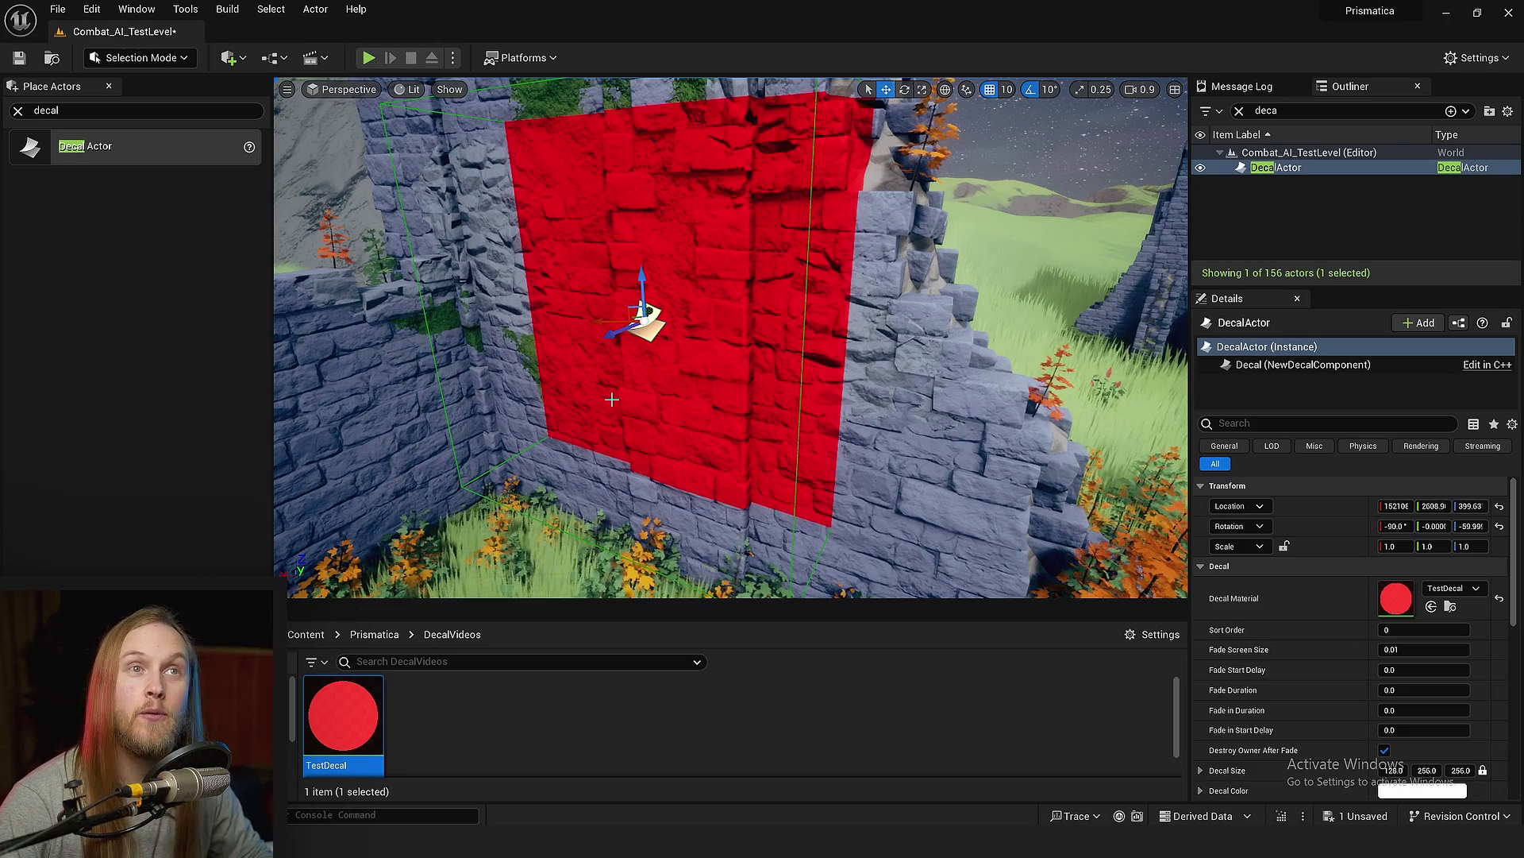
right_drag(612, 400, 694, 416)
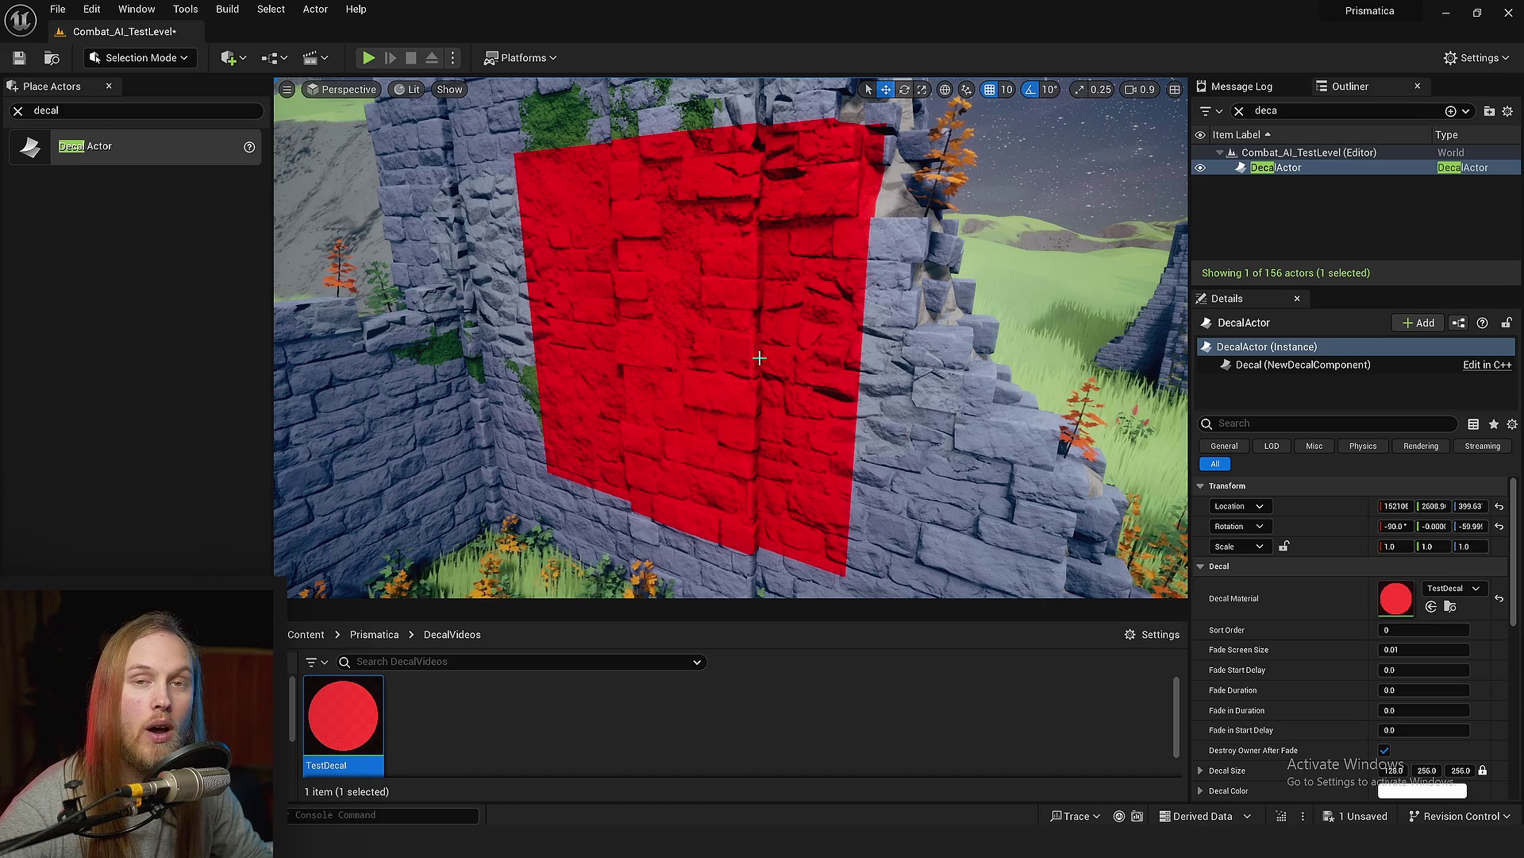
Reopen TestDecal and darken the colour constant to a deep red with R 0.233333, G 0.0 and B 0.002613.
double_click(338, 738)
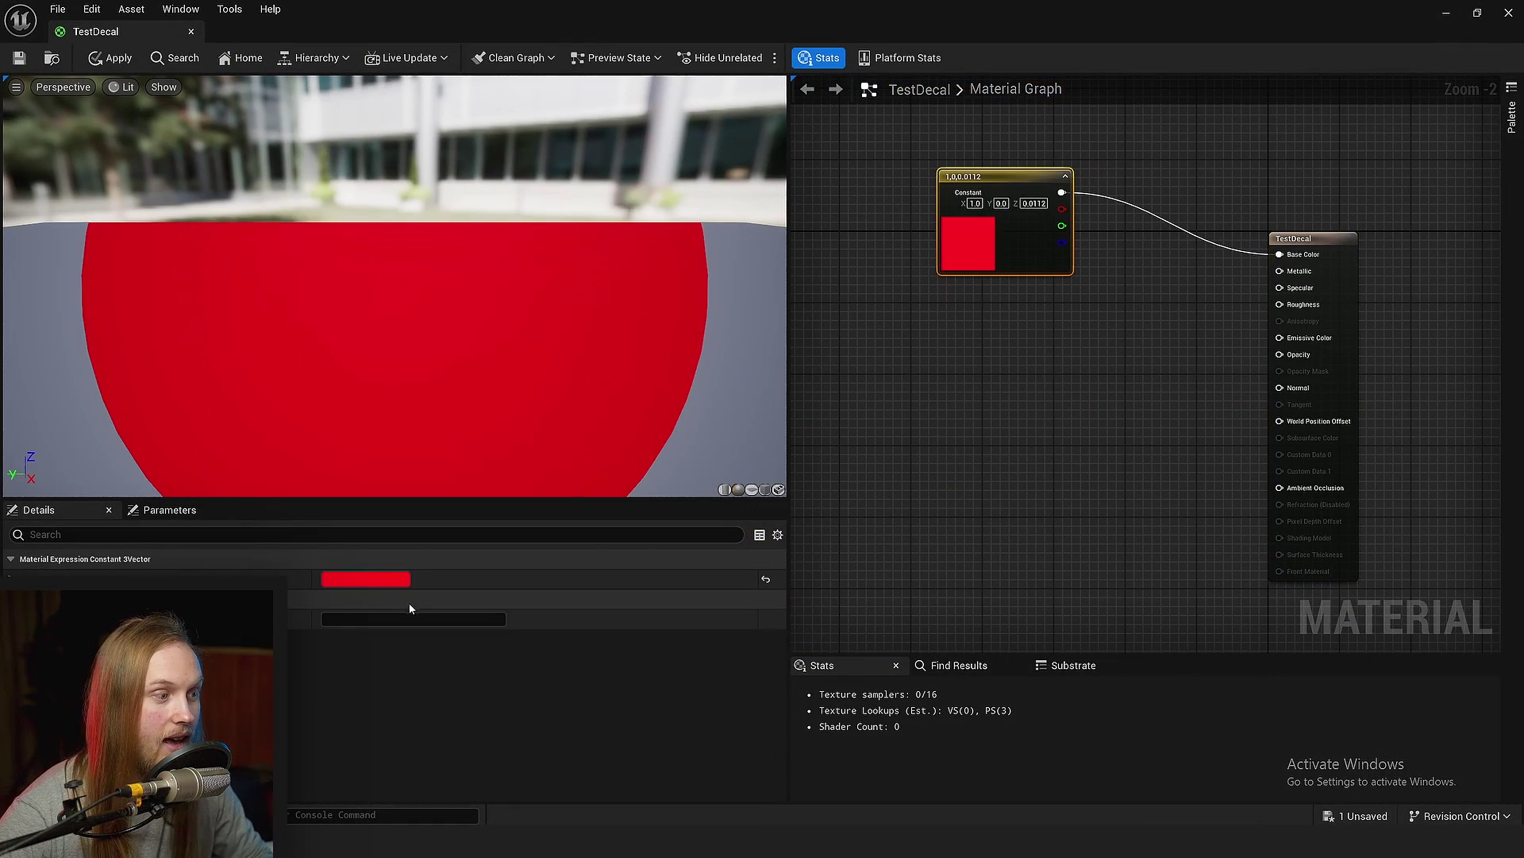
click(382, 582)
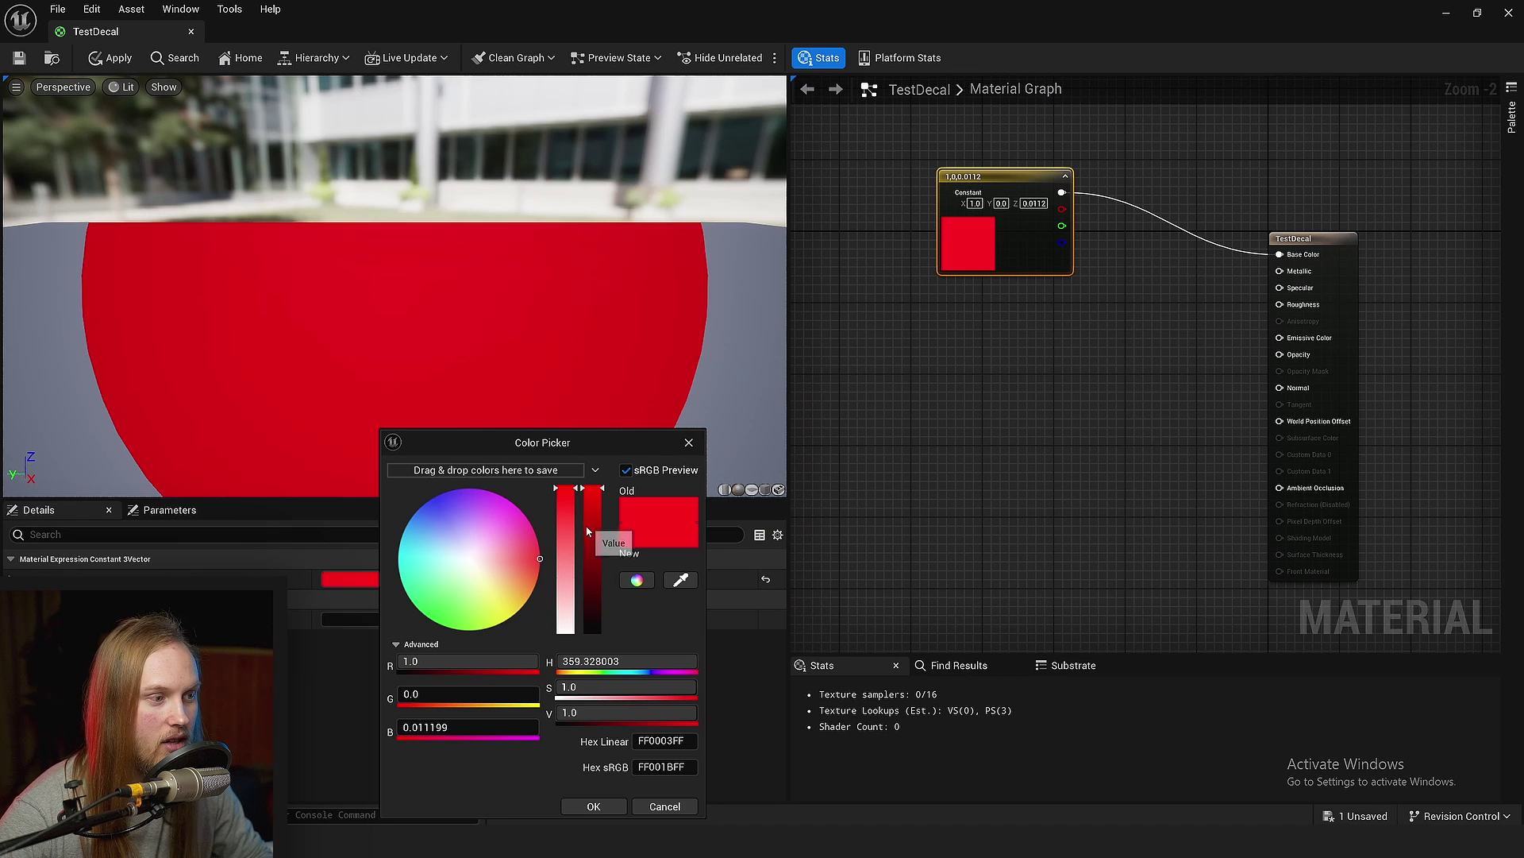
click(592, 582)
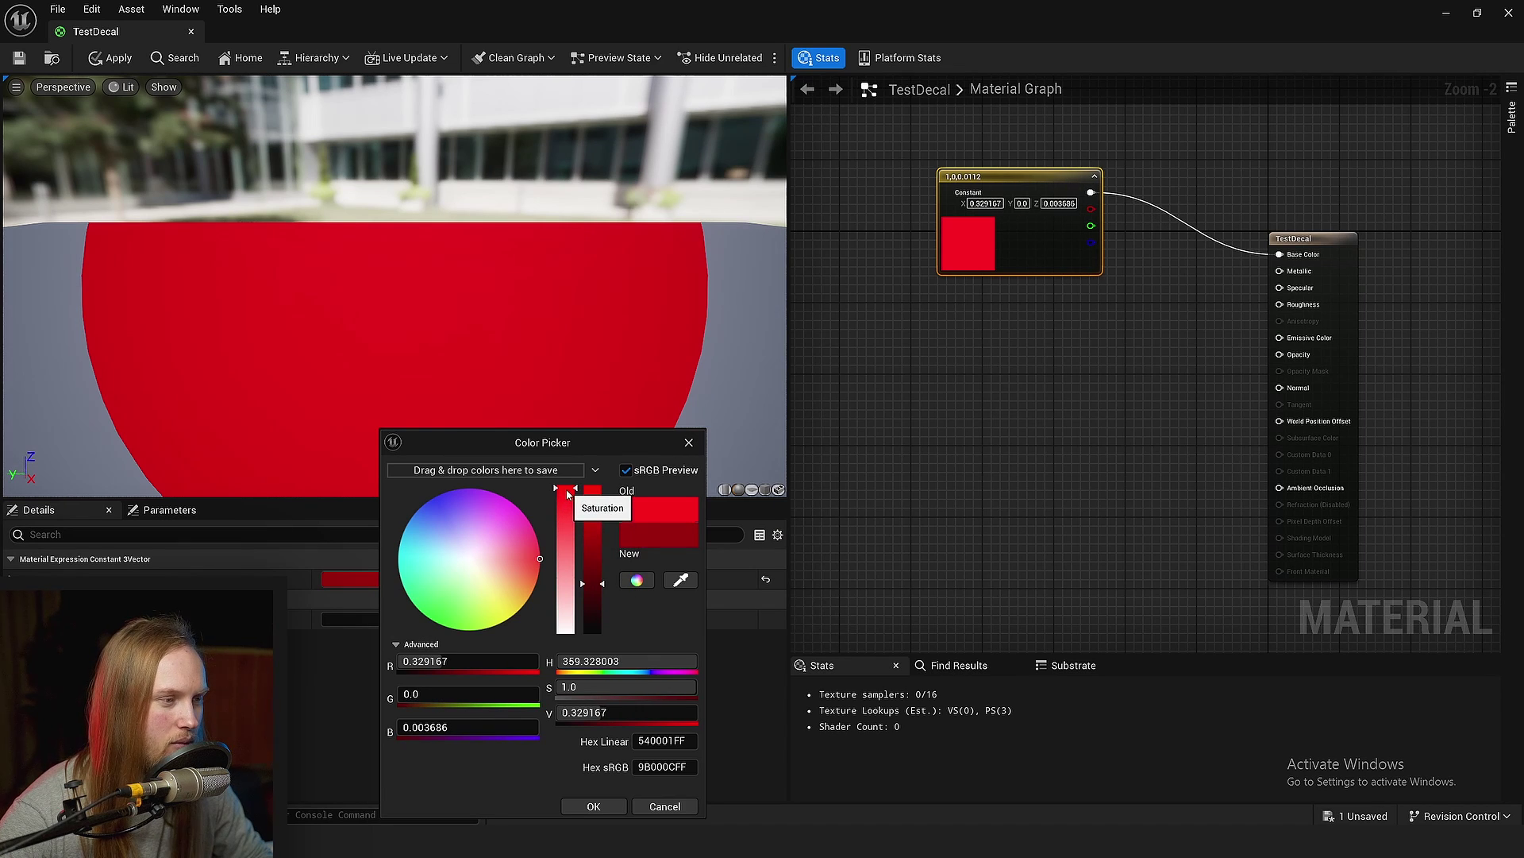
drag(569, 494, 572, 503)
drag(592, 606, 593, 599)
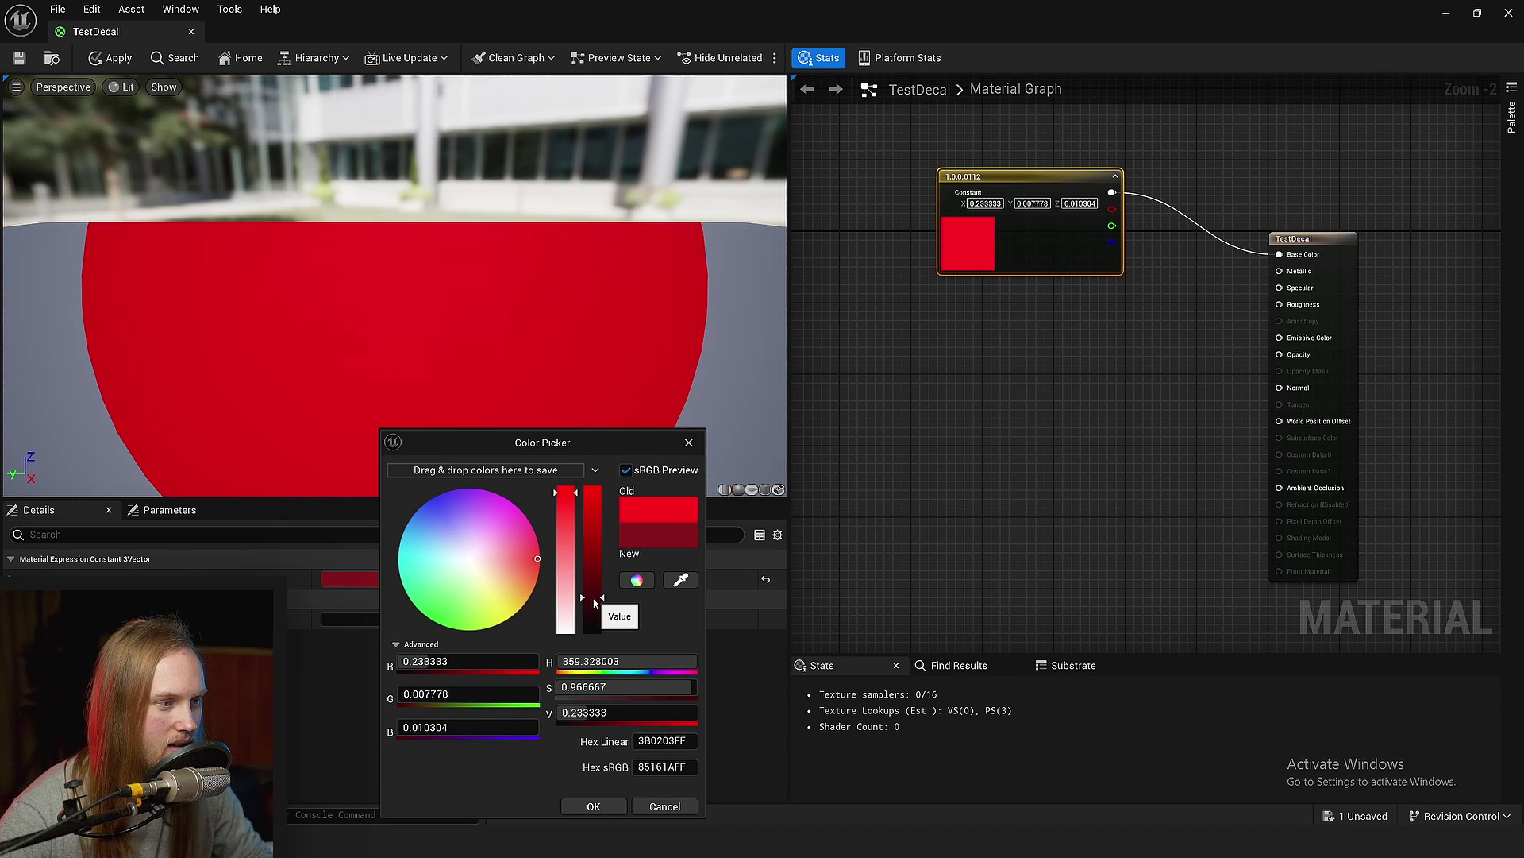
drag(568, 506, 566, 487)
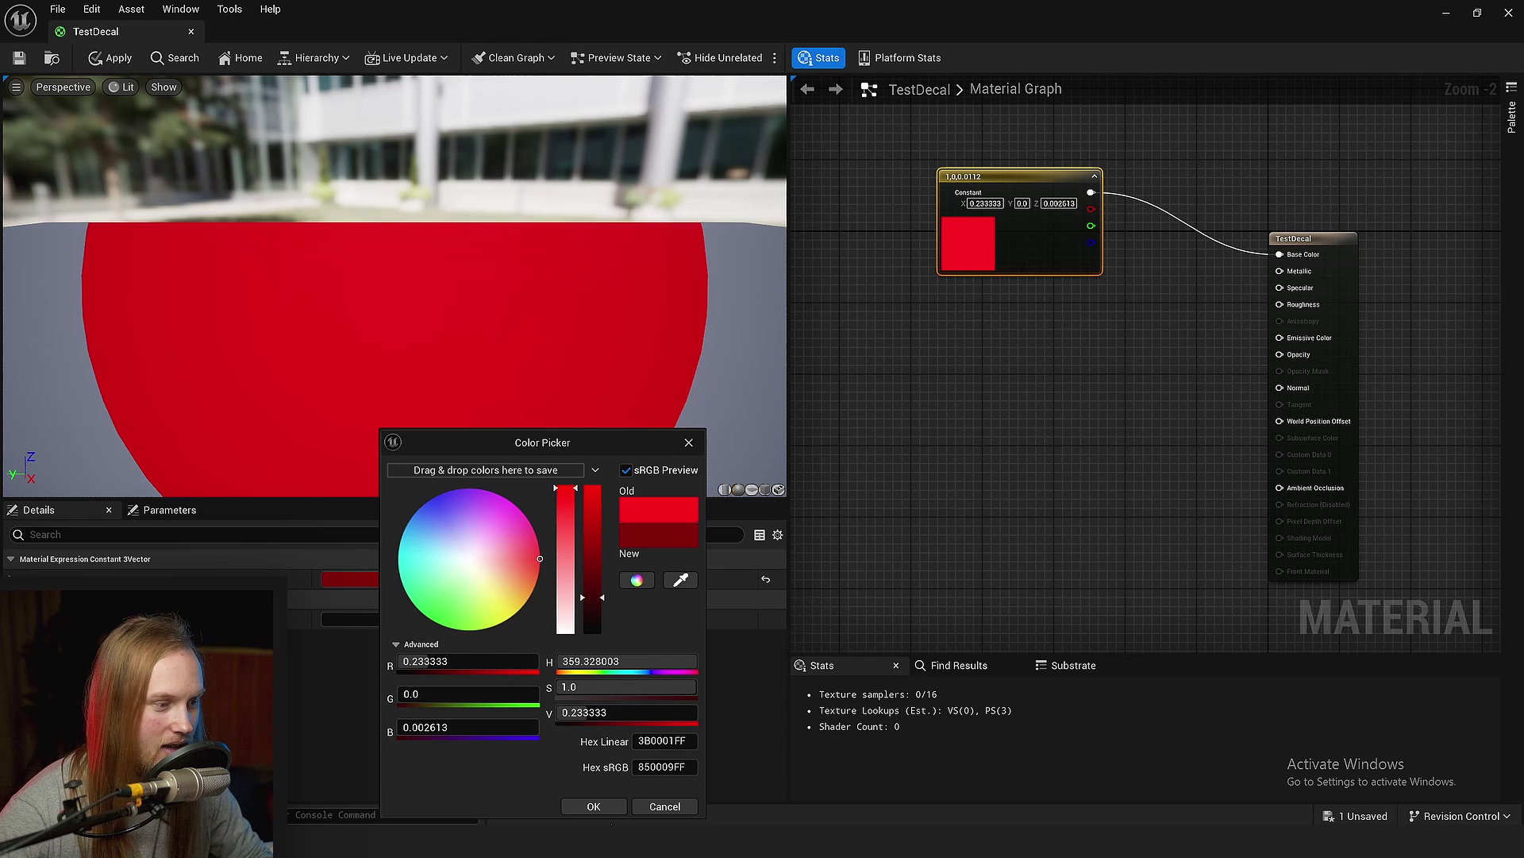
click(594, 806)
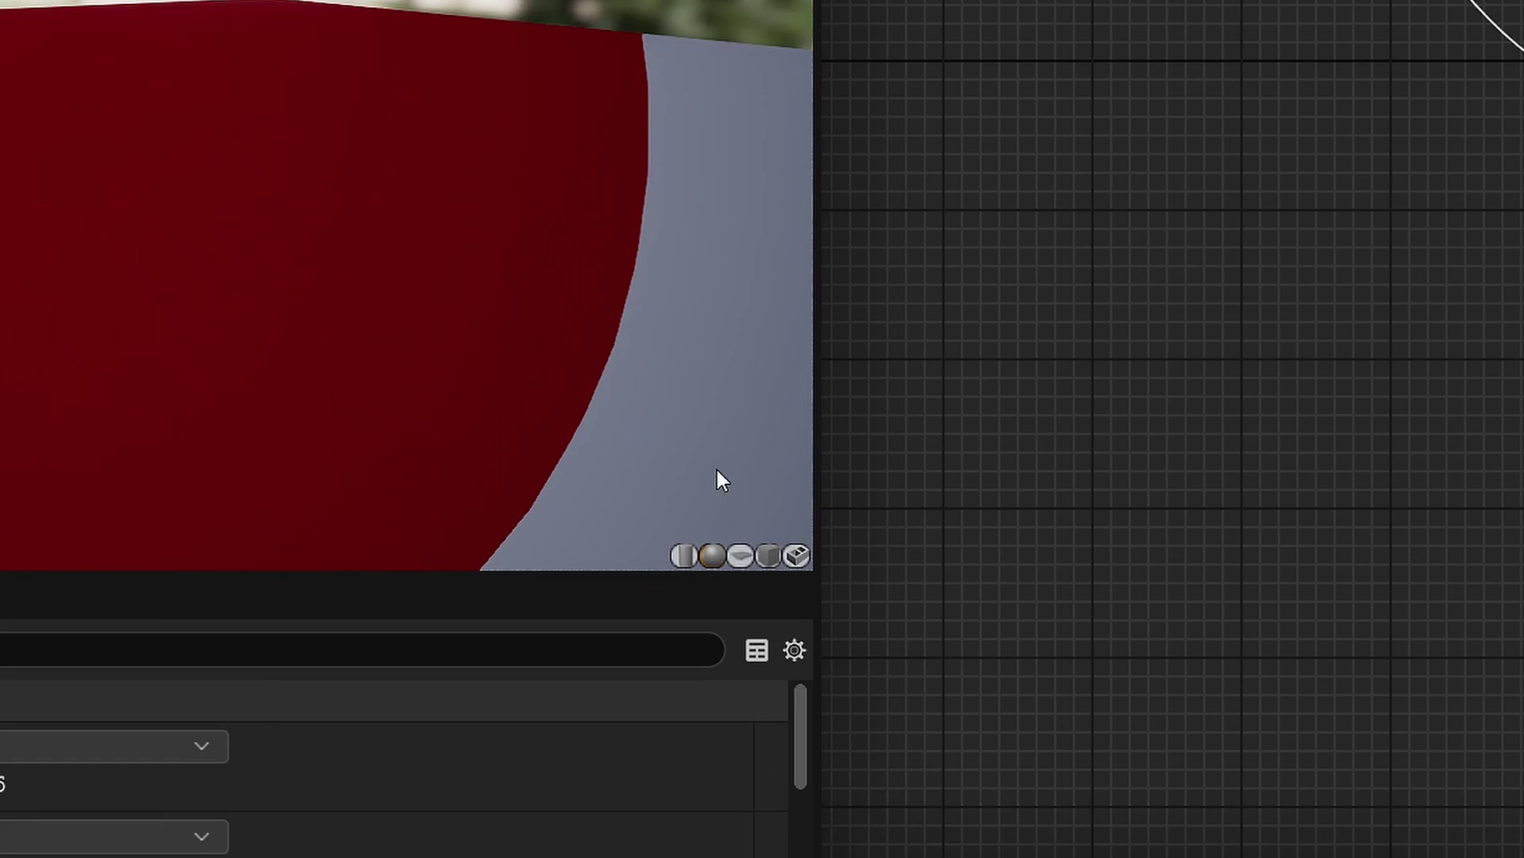
Add a Texture Sample node to the material graph and assign ExplosionDecalTexture to it.
drag(812, 440, 127, 476)
right_drag(673, 428, 950, 241)
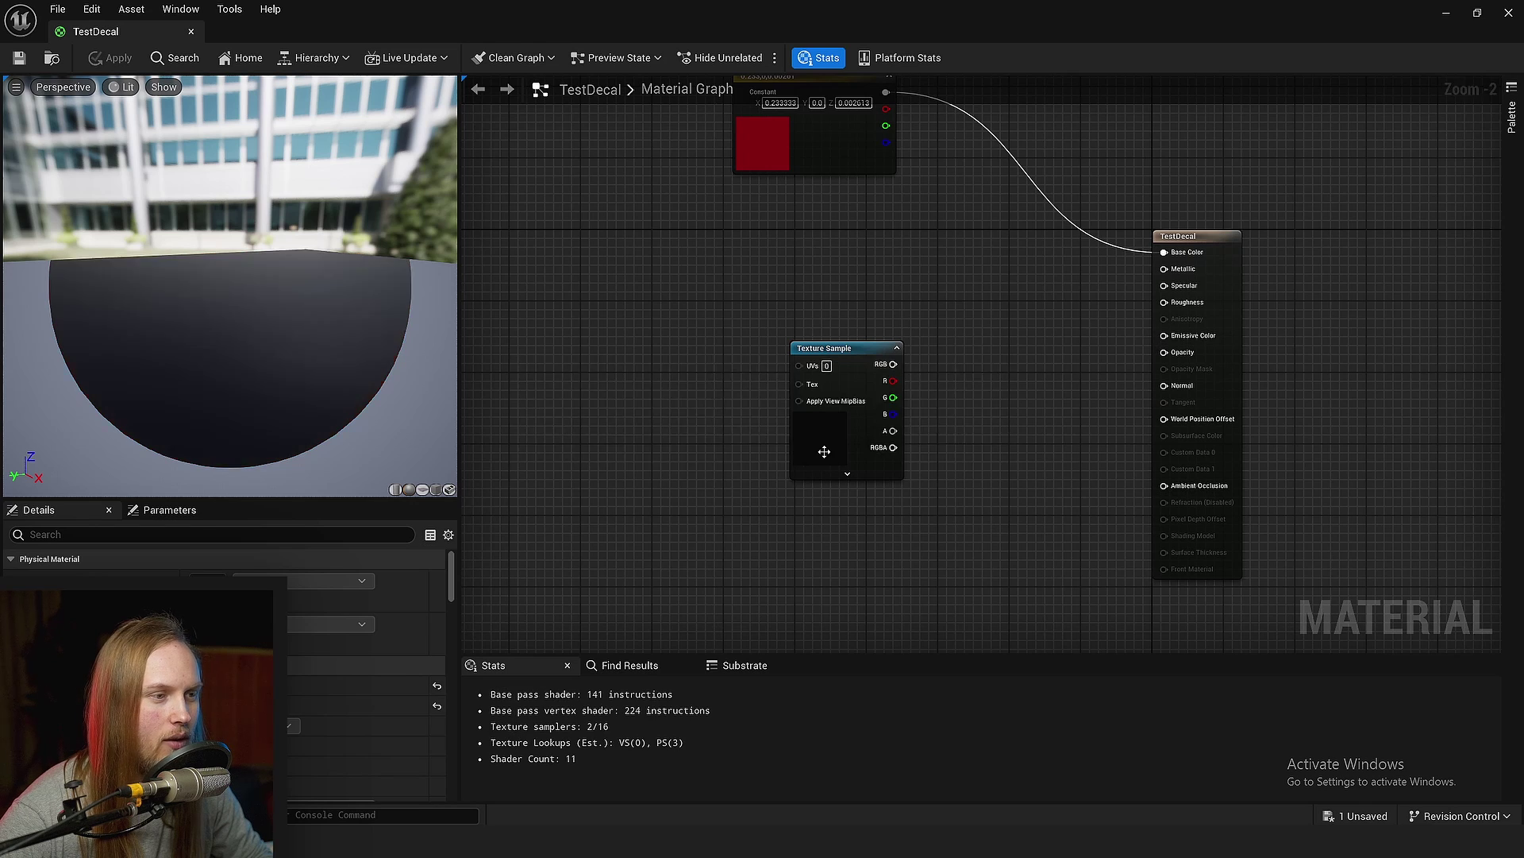
ctrl+scroll(825, 453, up, 6)
drag(830, 428, 823, 419)
click(278, 701)
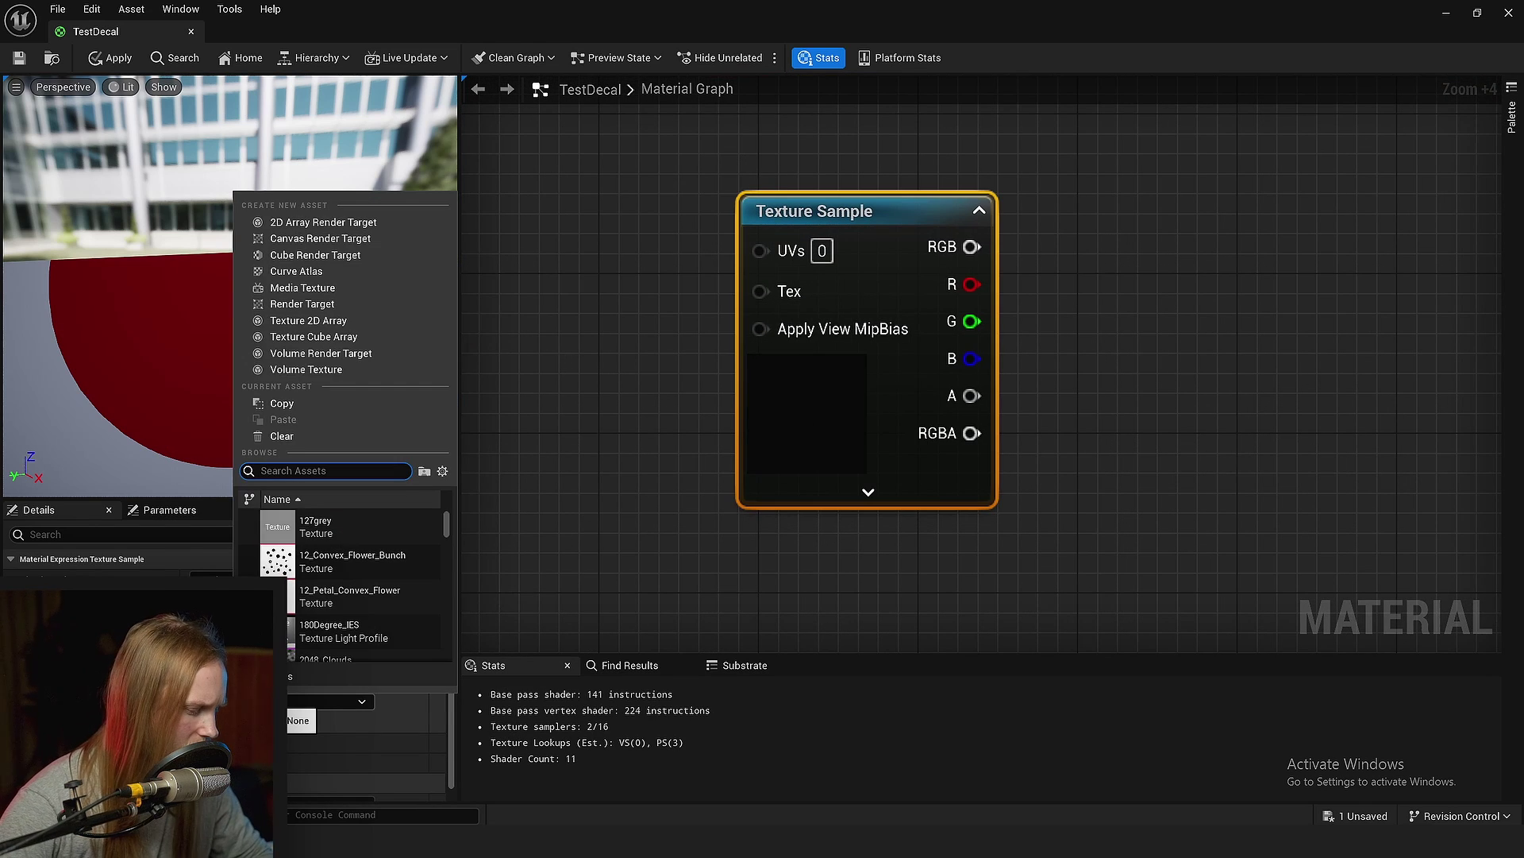
text(explo)
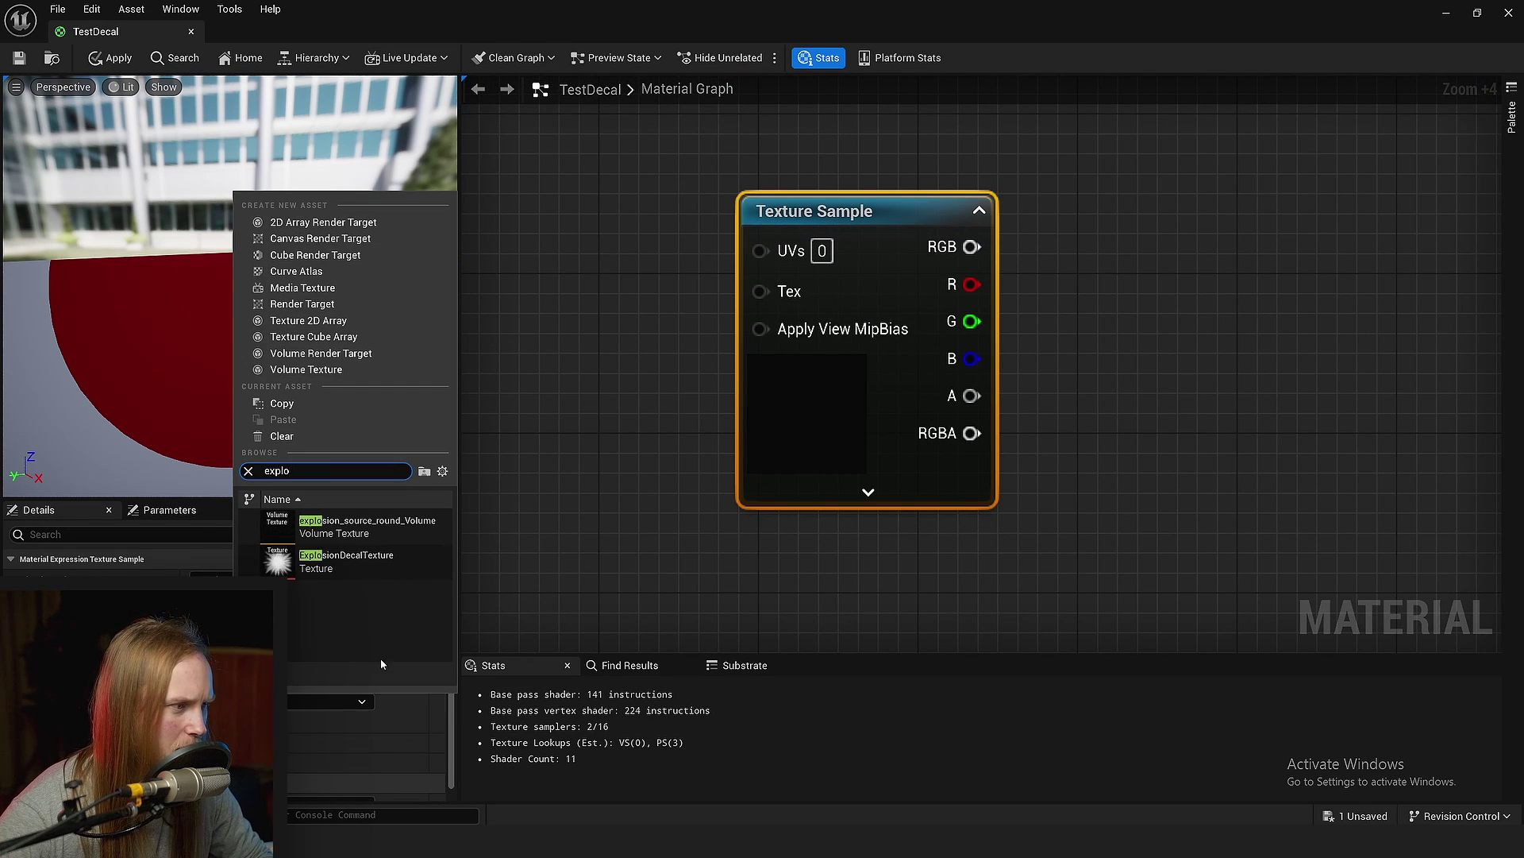
click(326, 559)
right_drag(778, 541, 742, 556)
scroll(707, 379, down, 4)
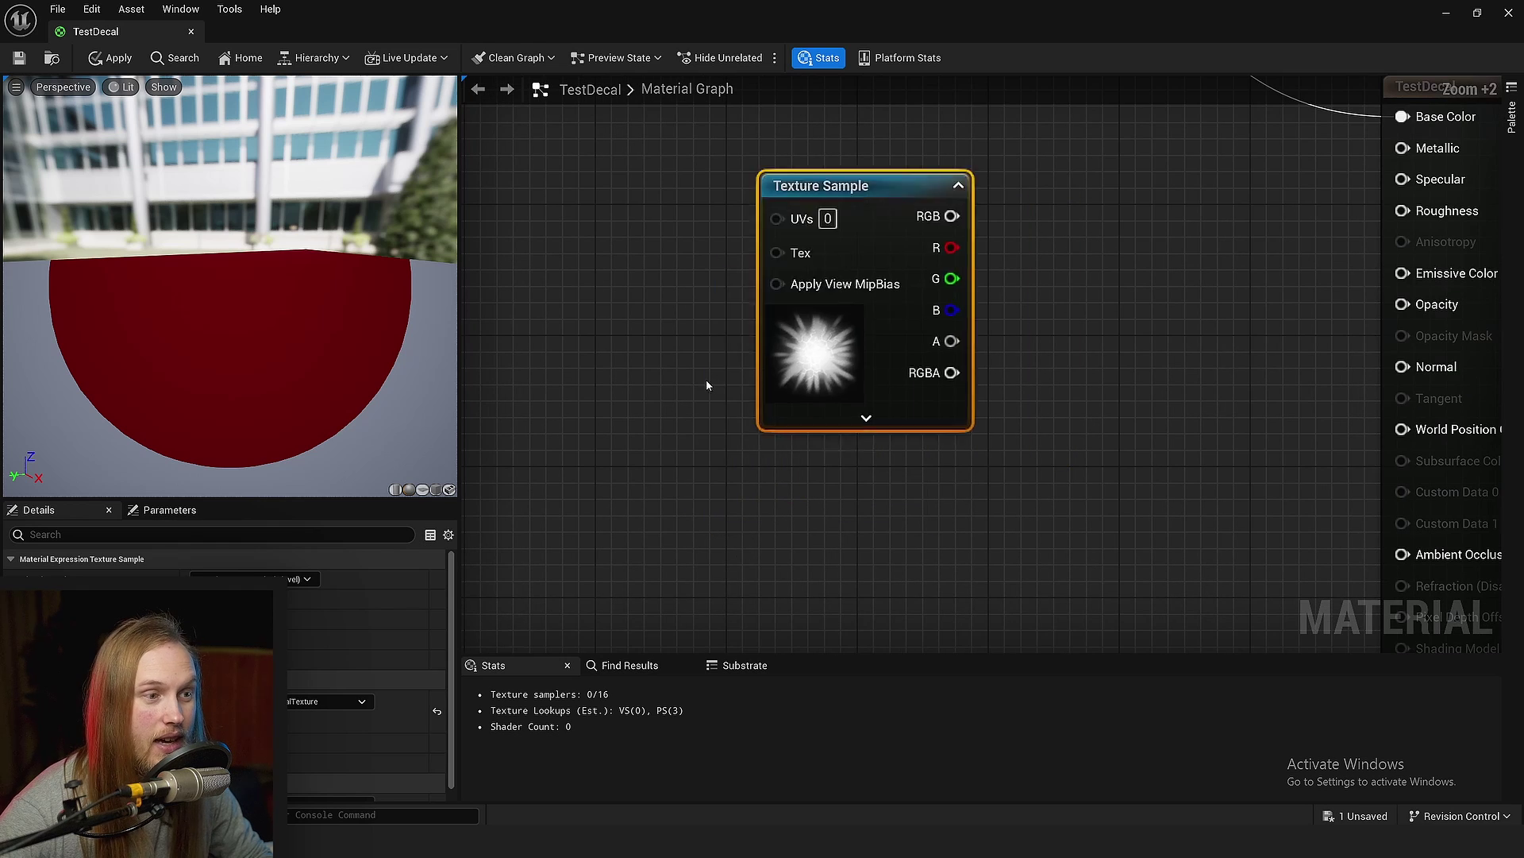
Connect the texture sample's alpha output to the material's Opacity input.
drag(705, 486, 587, 474)
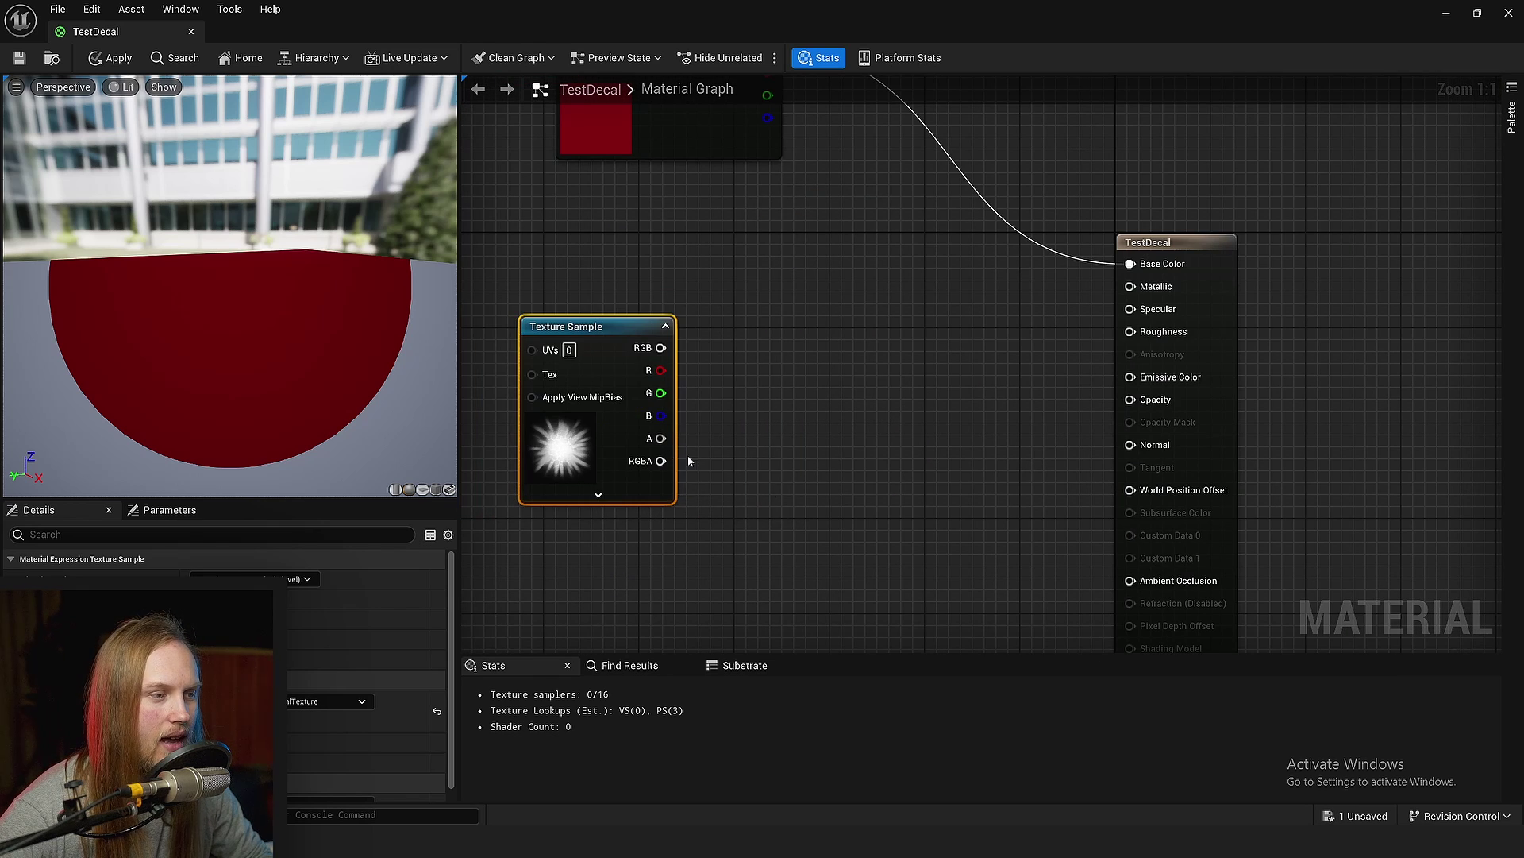
click(673, 446)
drag(659, 438, 1139, 409)
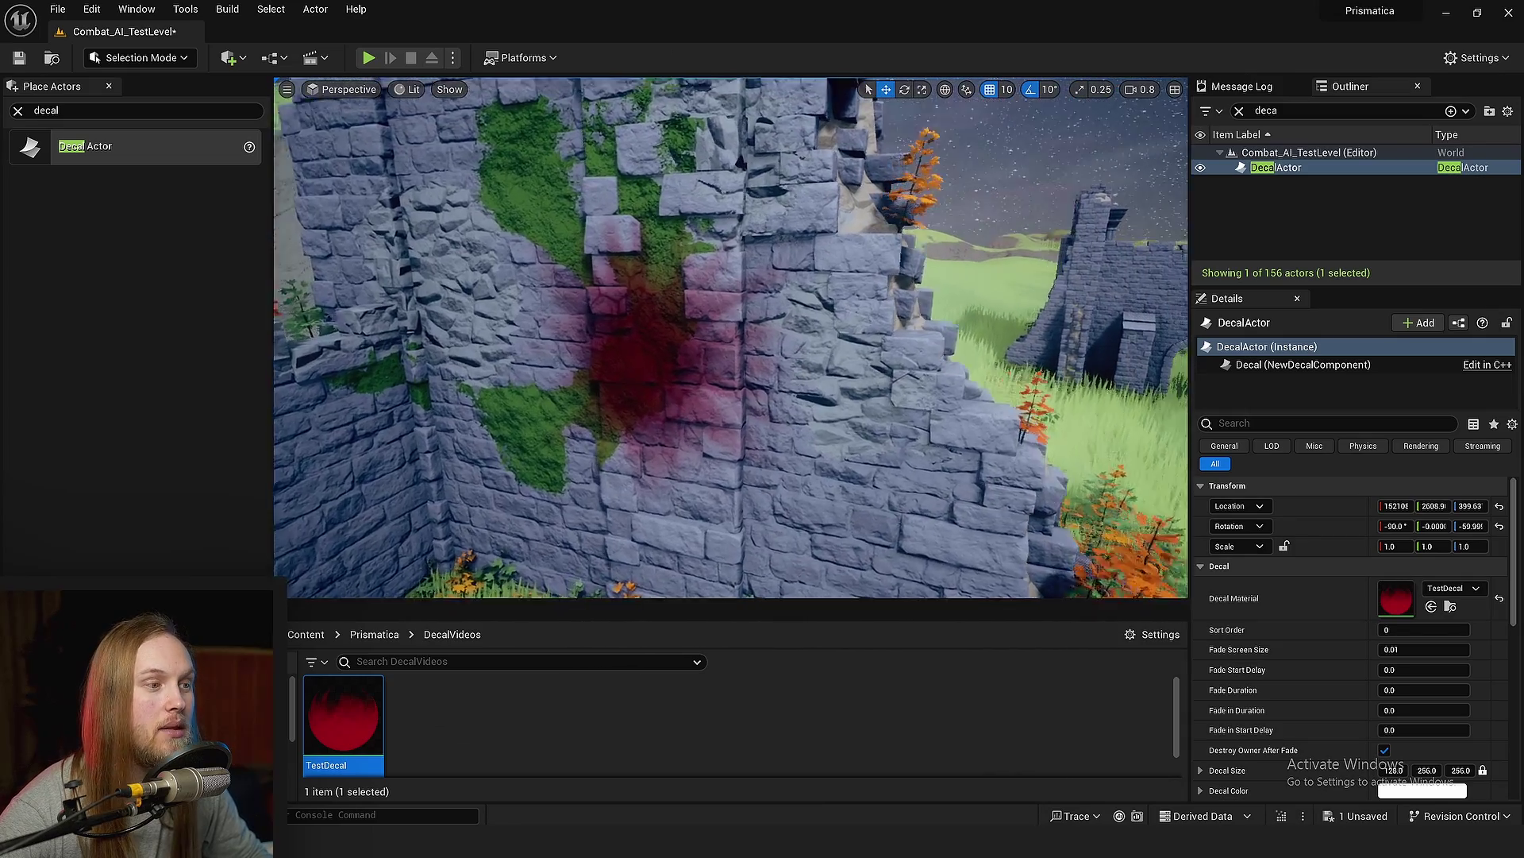
Examine the opacity-masked decal on the ruin wall up close and reopen the TestDecal material.
key(w)
mouse_move(664, 346)
right_down()
mouse_move(664, 373)
mouse_move(603, 357)
mouse_move(627, 333)
mouse_move(664, 345)
right_up()
scroll(664, 345, down, 2)
key(s)
right_drag(820, 393, 767, 355)
key(d)
double_click(345, 714)
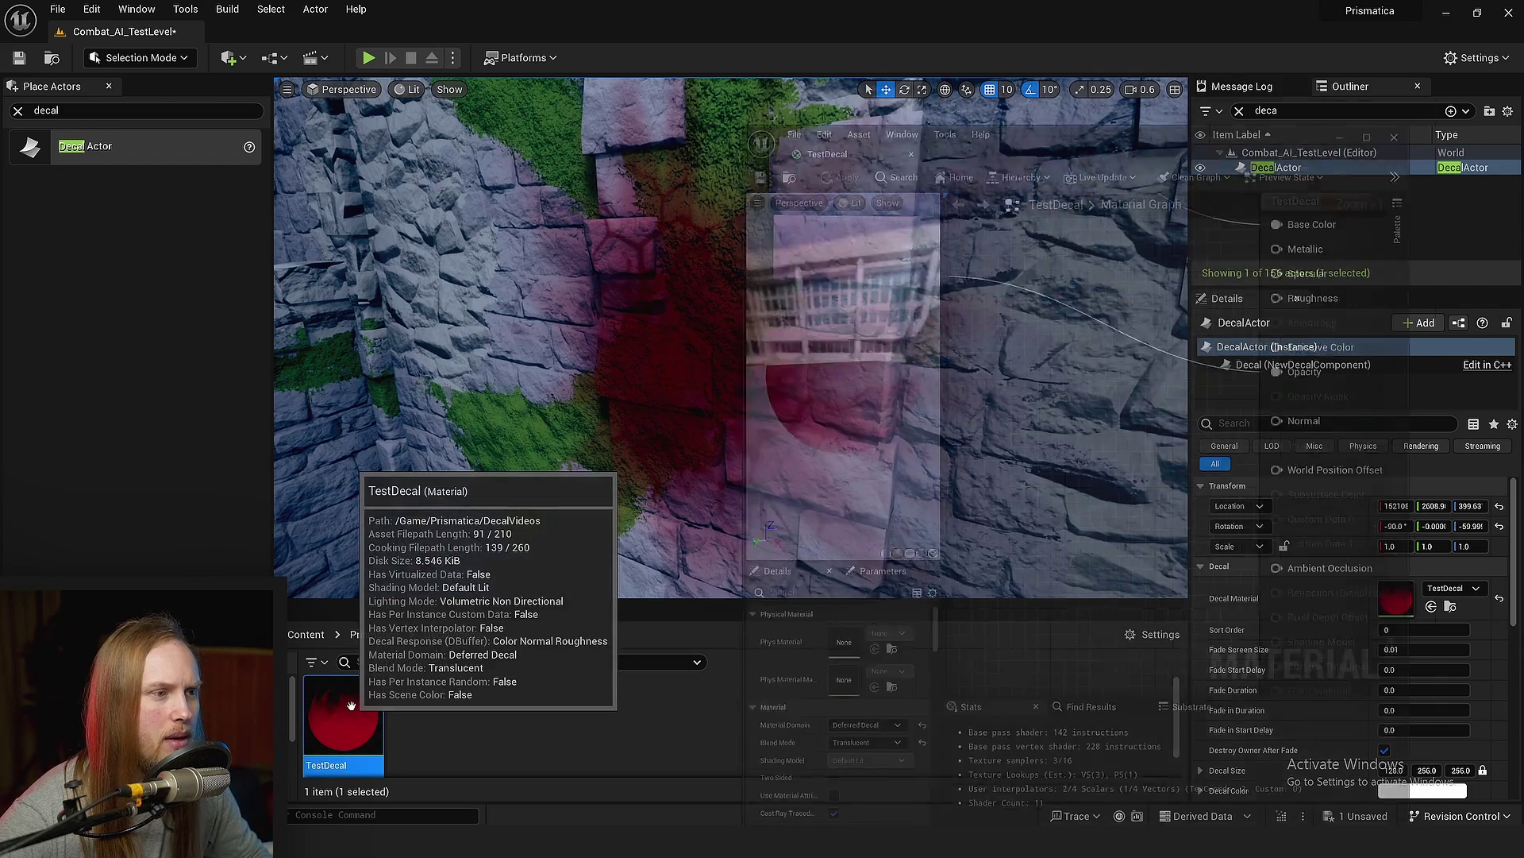
Add a scalar parameter named Opacity below the Texture Sample in the TestDecal graph.
drag(1117, 24, 939, 133)
double_click(939, 141)
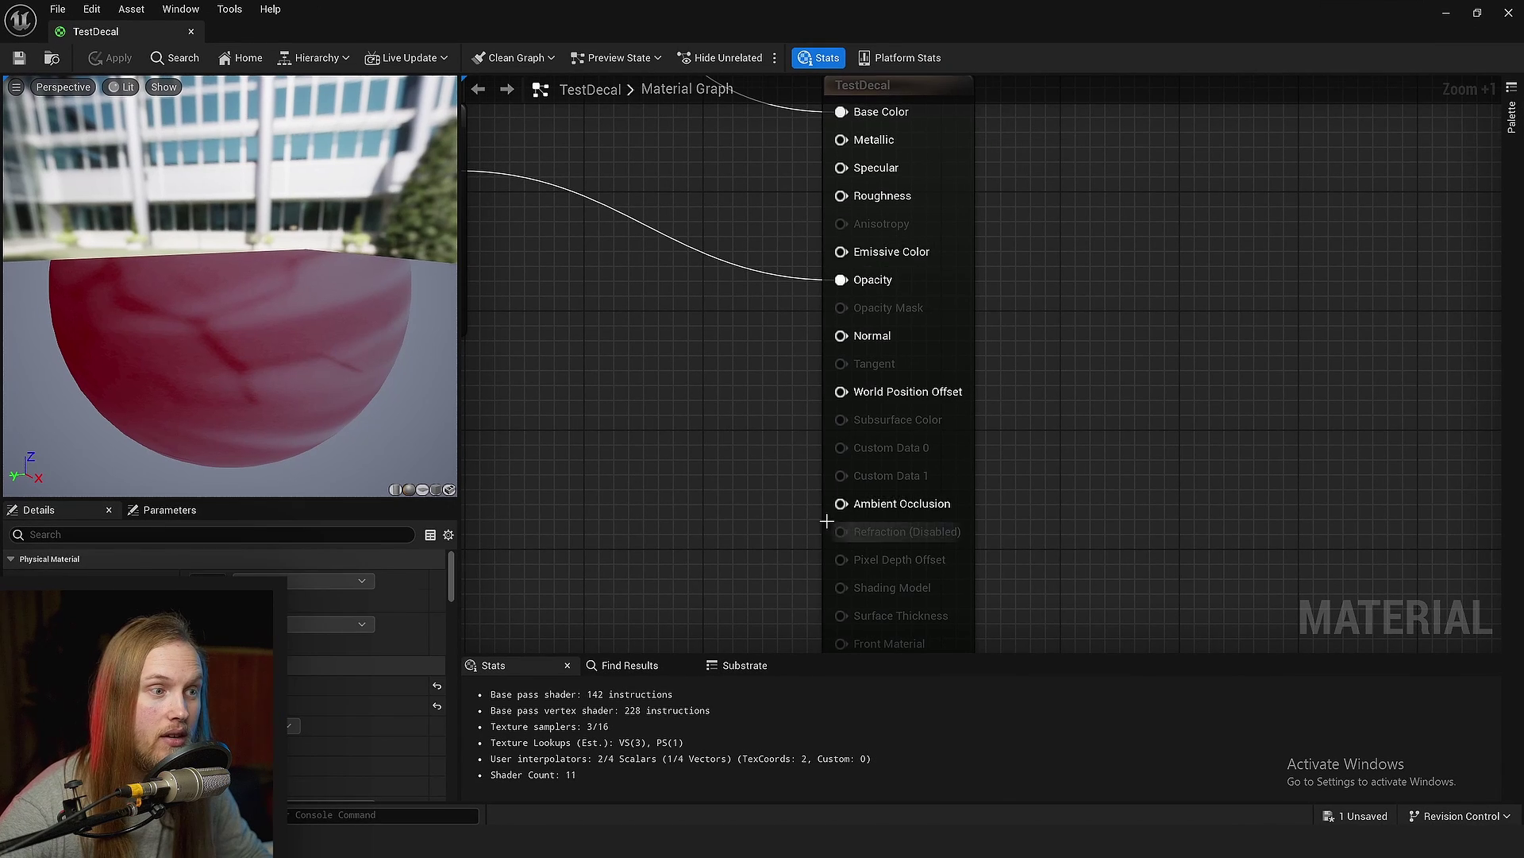
scroll(823, 520, down, 4)
right_drag(823, 520, 1399, 437)
click(861, 334)
ctrl+scroll(905, 408, up, 5)
right_drag(905, 408, 806, 480)
scroll(807, 481, down, 2)
click(765, 504)
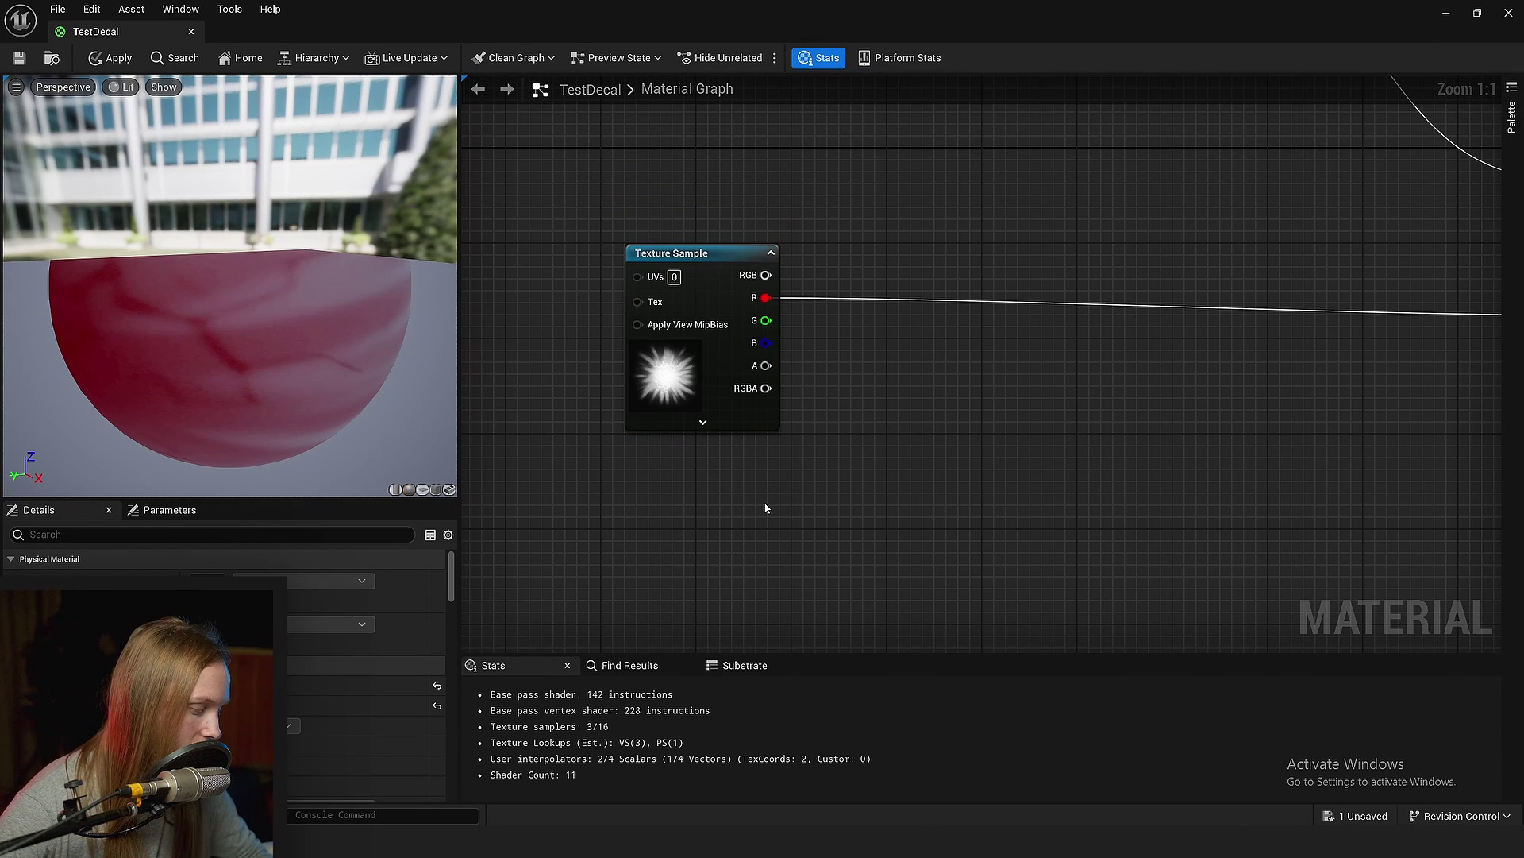
click(663, 486)
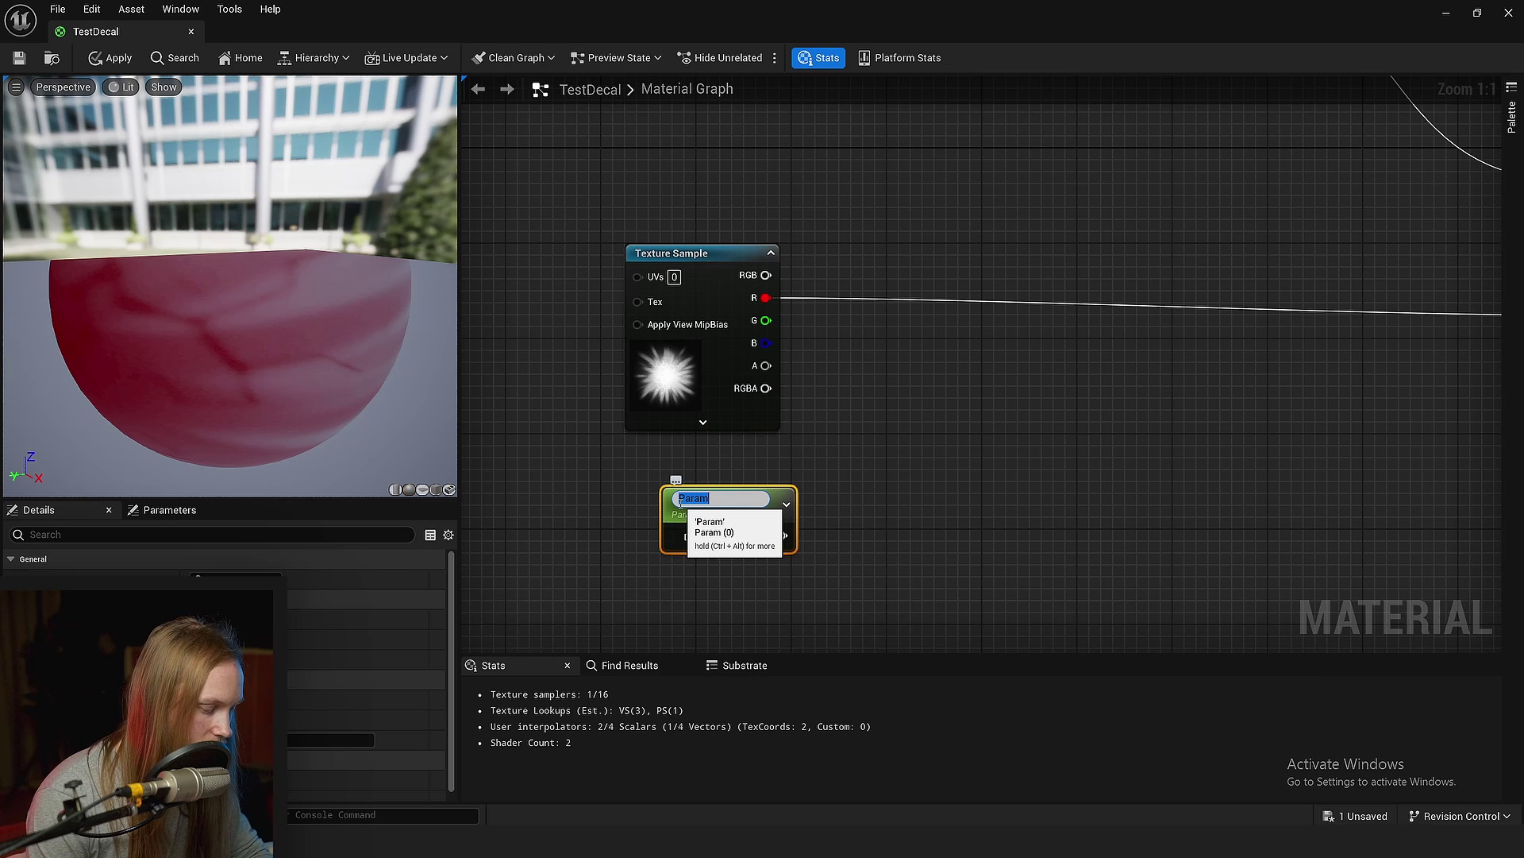
click(1035, 442)
right_drag(1035, 442, 973, 437)
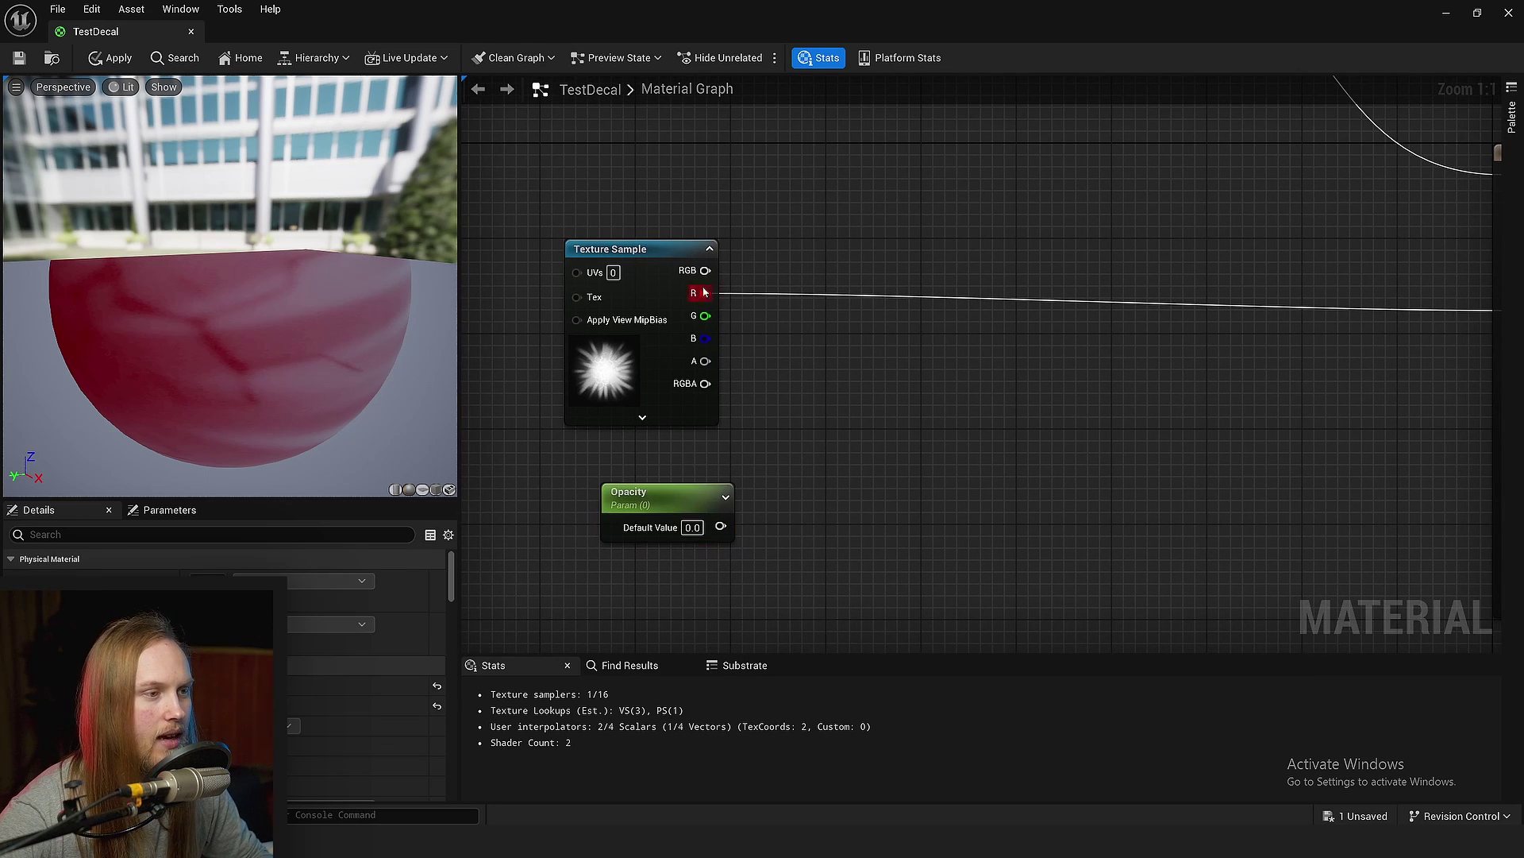
Feed the Texture Sample's red channel into a new Subtract node that subtracts 1.0.
drag(698, 294, 815, 293)
text(sub)
key(Return)
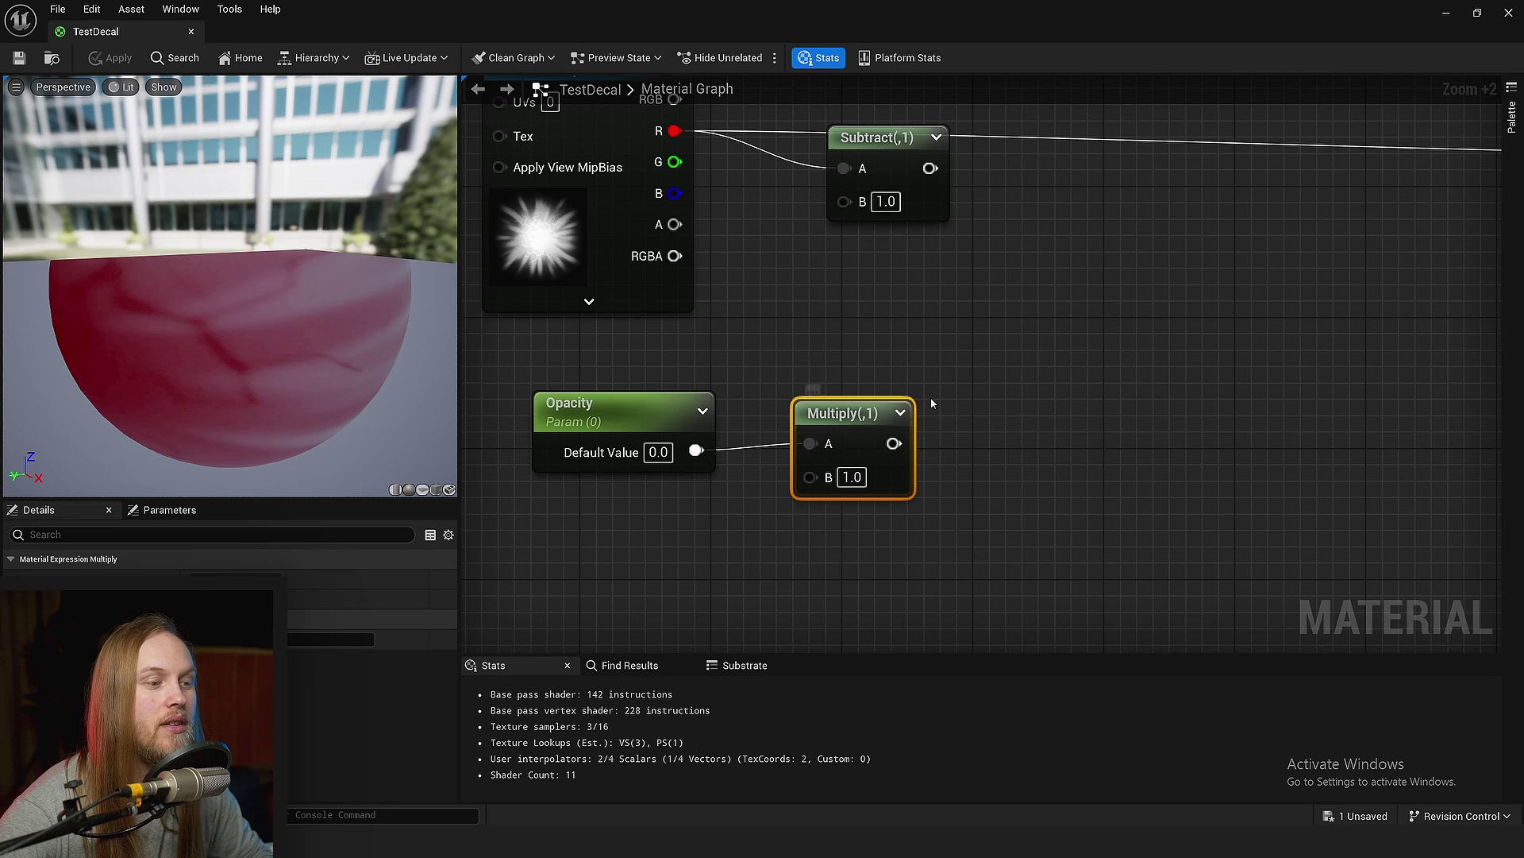
Feed the Opacity parameter into a Multiply node and set its B value to 2.
click(595, 394)
drag(661, 549, 587, 391)
click(738, 473)
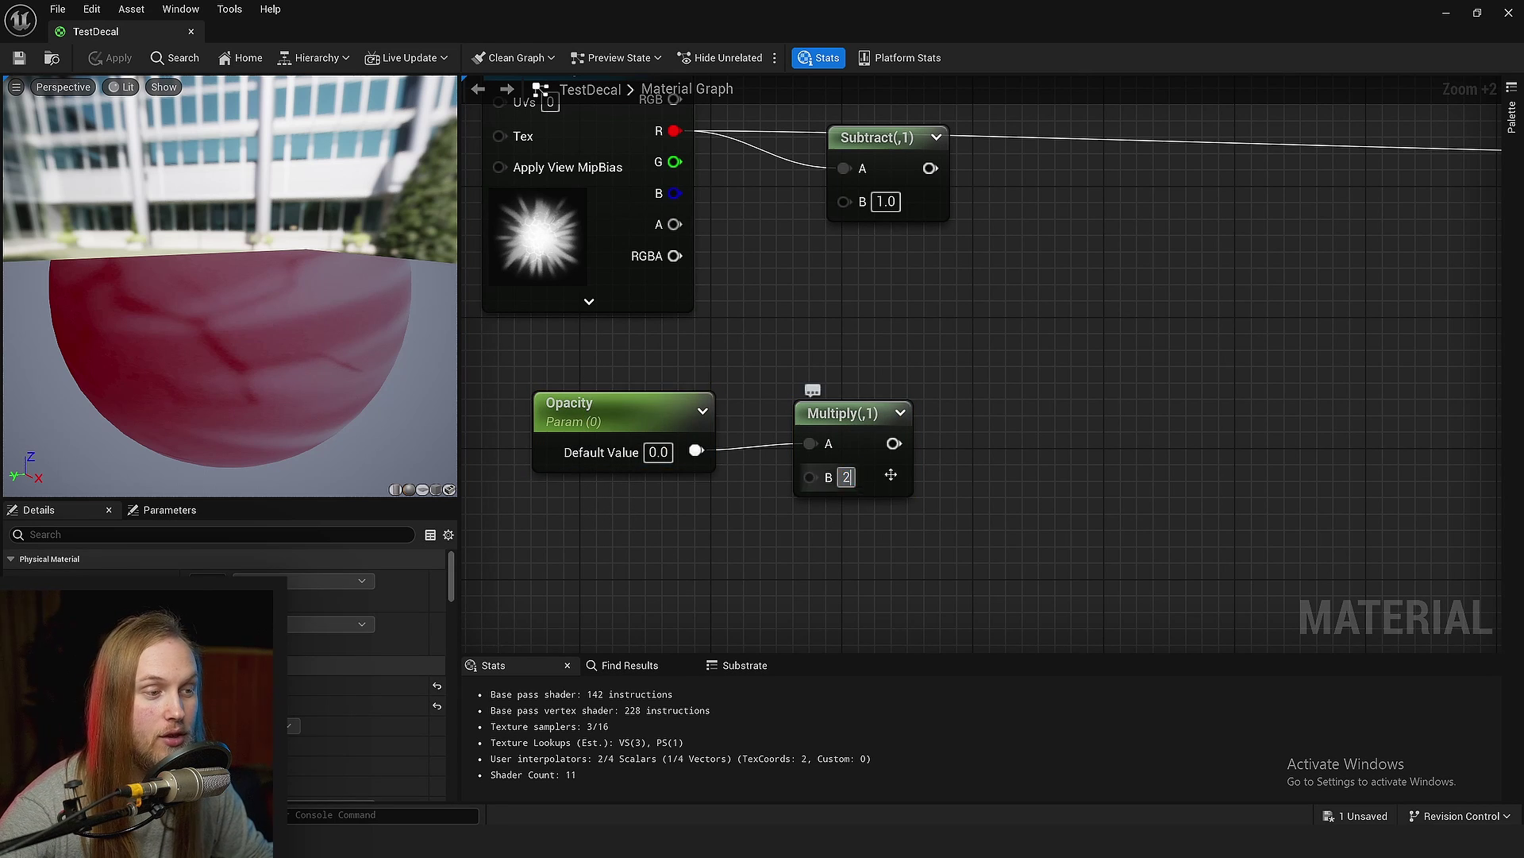
key(Return)
Add together the Subtract and Multiply results with a new Add node.
right_drag(975, 431, 873, 405)
drag(827, 142, 878, 195)
text(add)
key(Return)
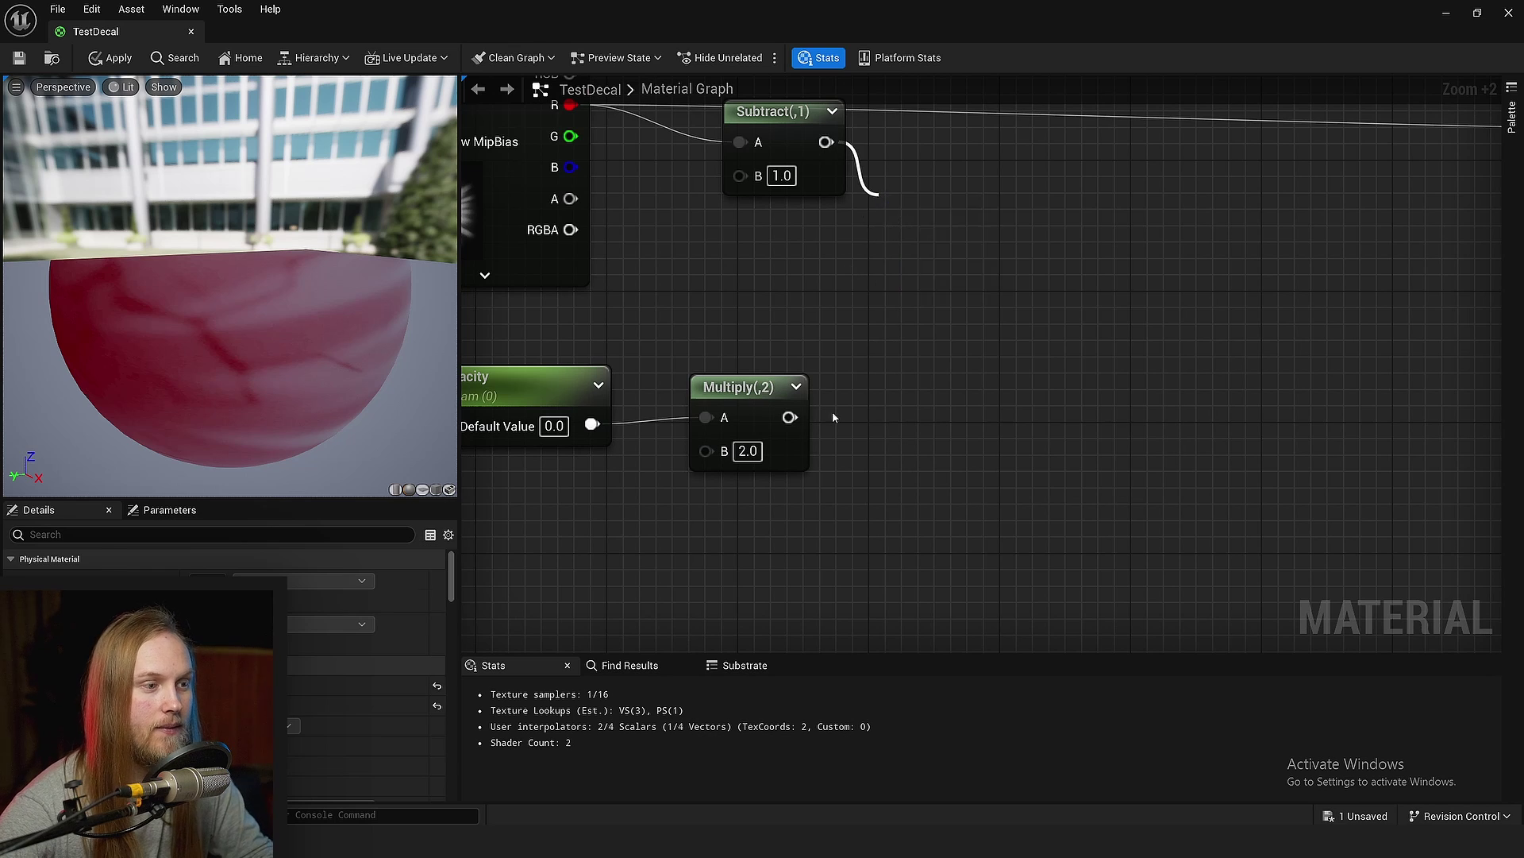
drag(790, 417, 898, 270)
Feed the Add result into a CheapContrast node and drive its Contrast input with a constant of 5.
right_drag(997, 229, 800, 331)
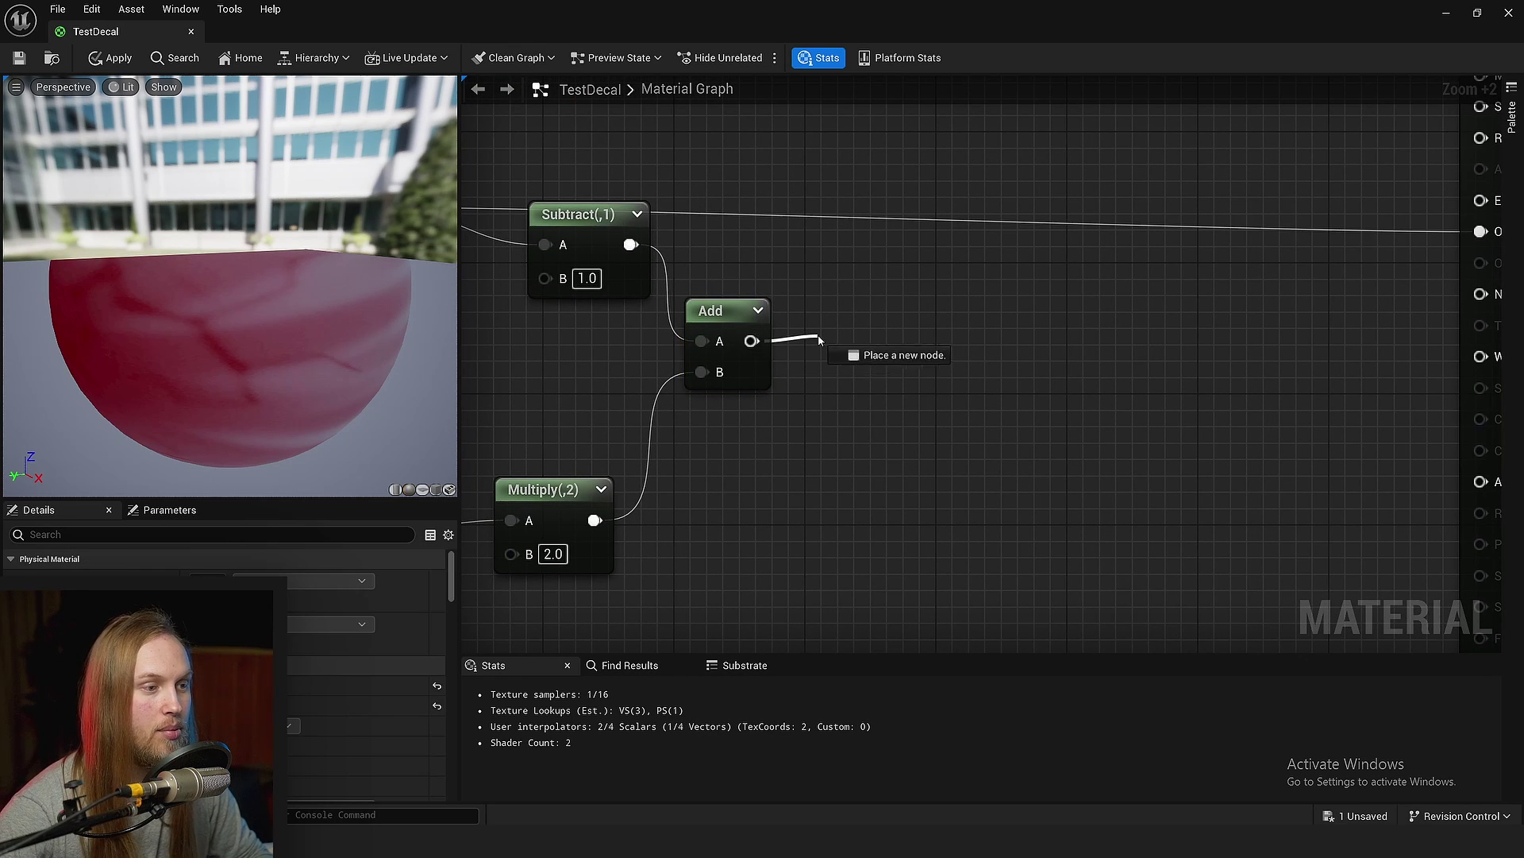
drag(817, 335, 818, 335)
text(contras)
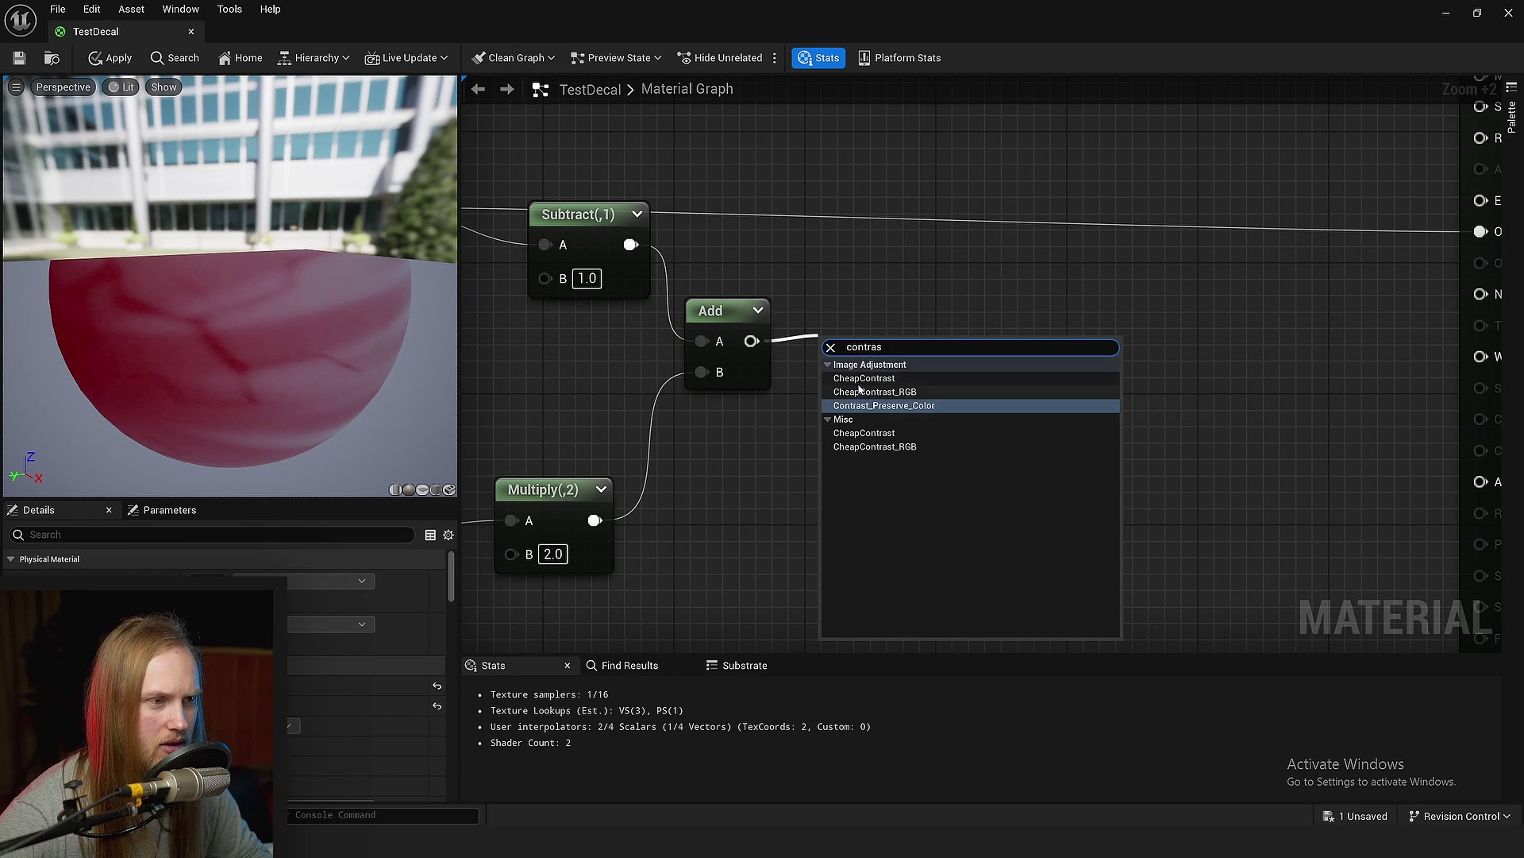
click(861, 378)
click(826, 474)
drag(948, 514, 837, 409)
text(5)
key(Return)
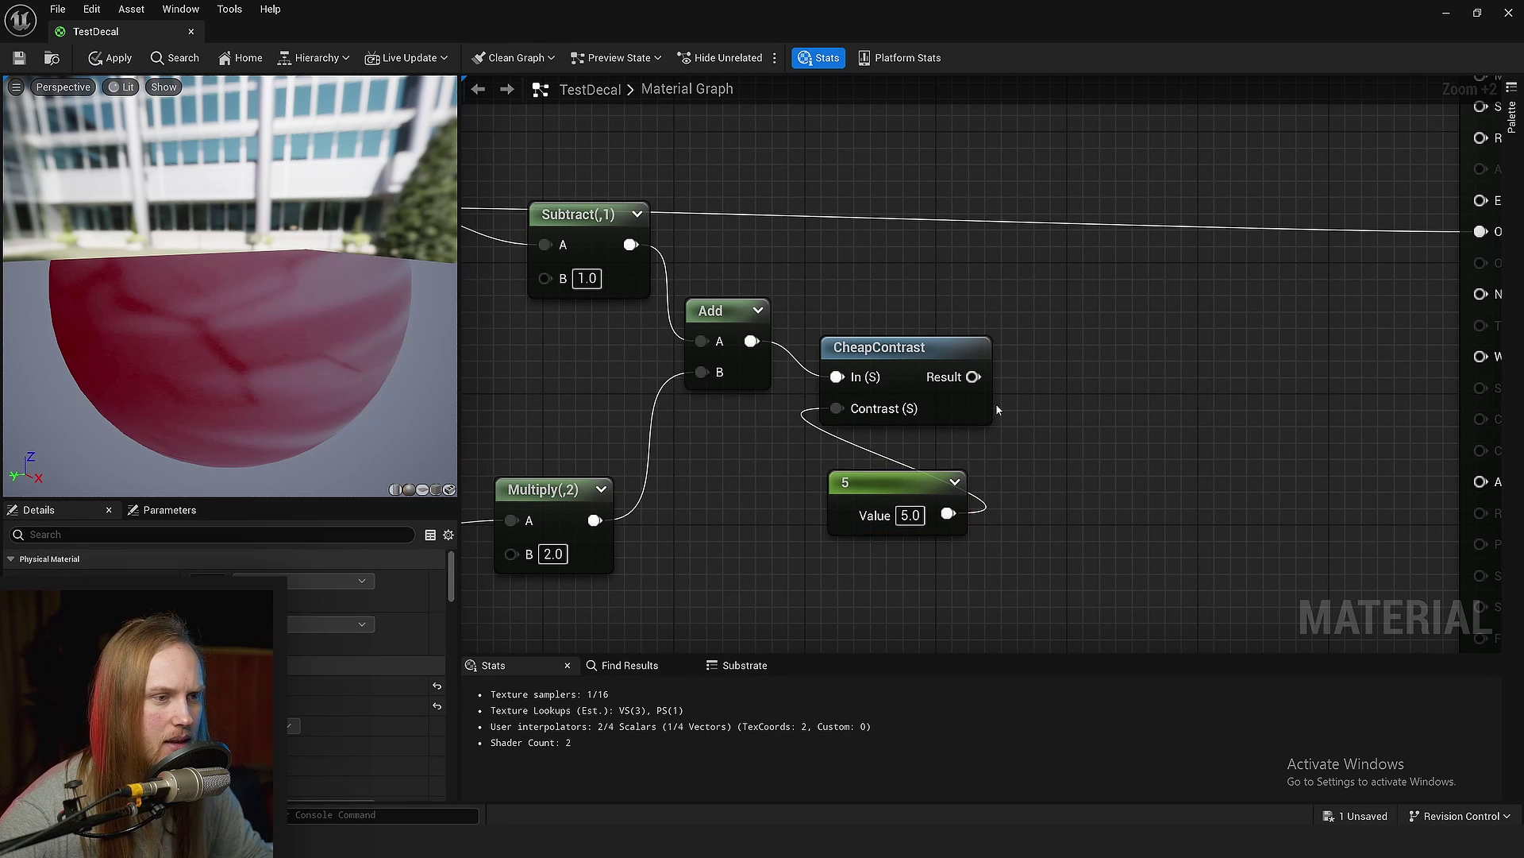
Connect the CheapContrast result to the material's Opacity input and save TestDecal.
drag(973, 377, 1421, 231)
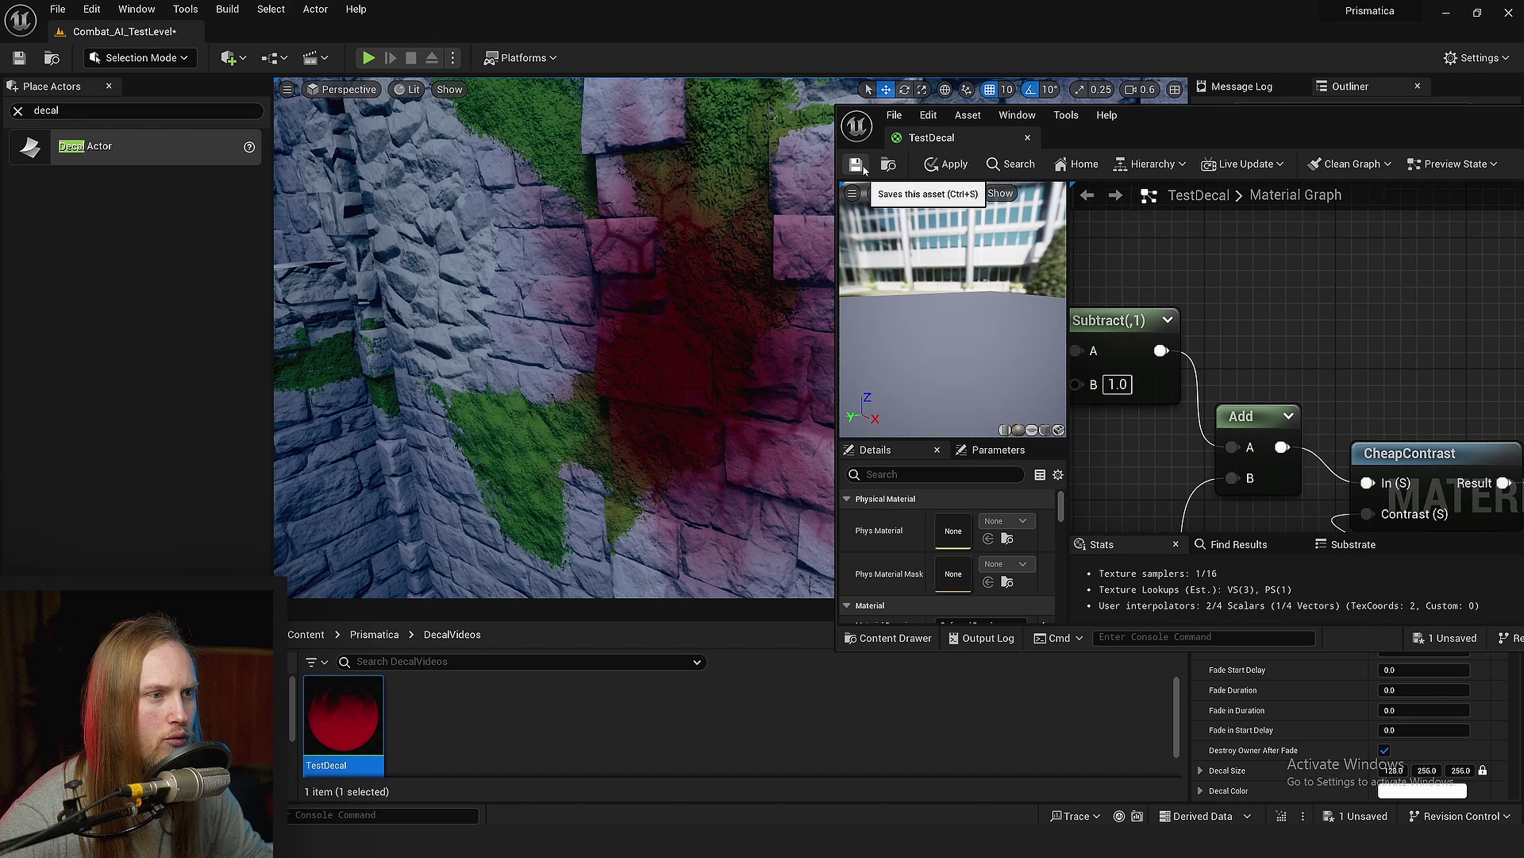
click(855, 164)
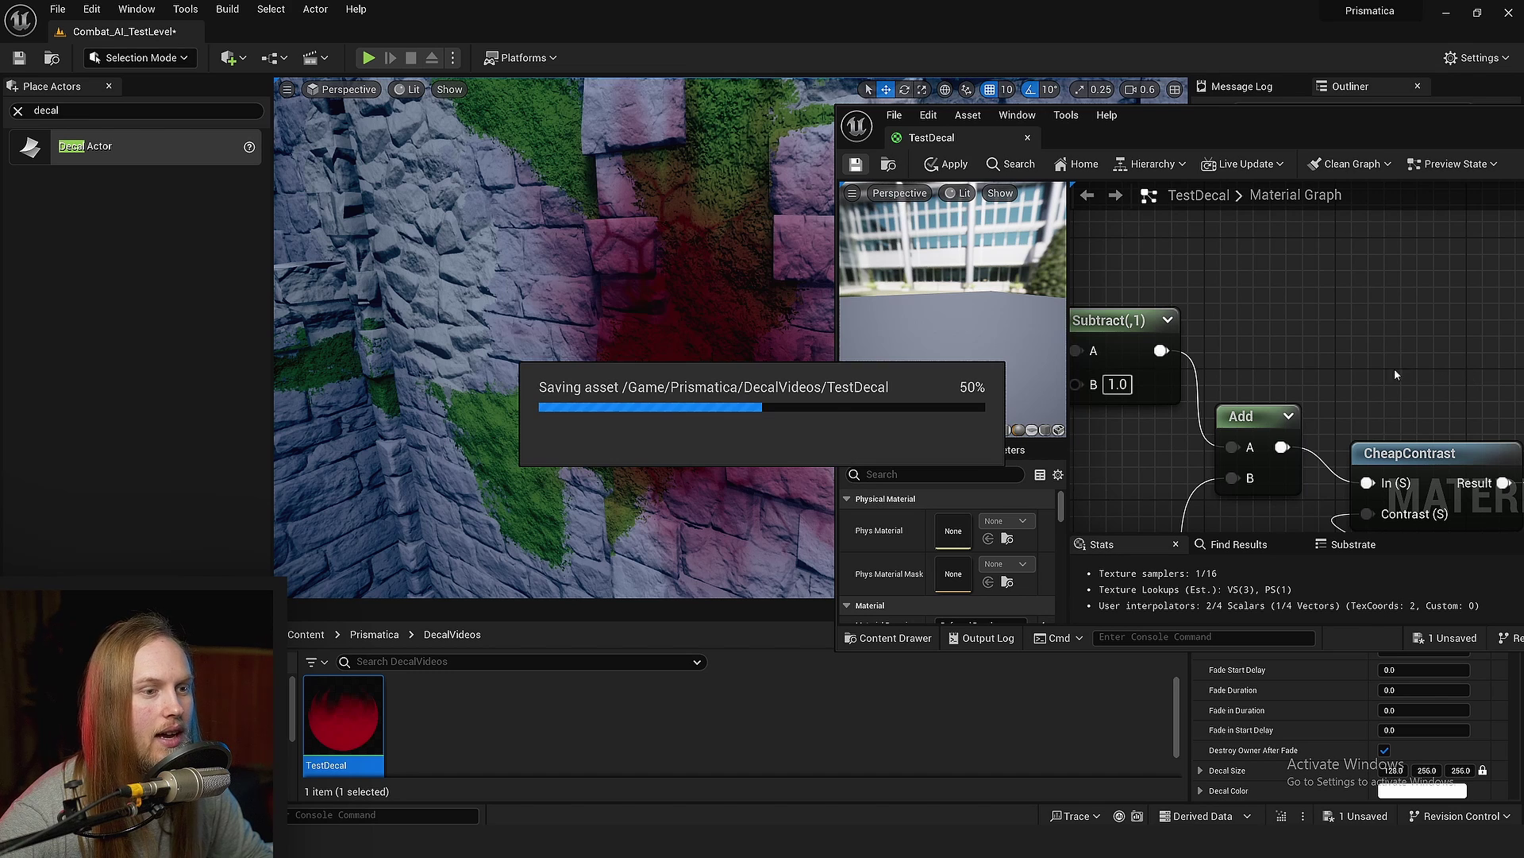
Raise the Opacity parameter's default value through 0.16 and 0.2112 and beyond to spread the decal splatter on the wall.
right_drag(1024, 528, 1321, 330)
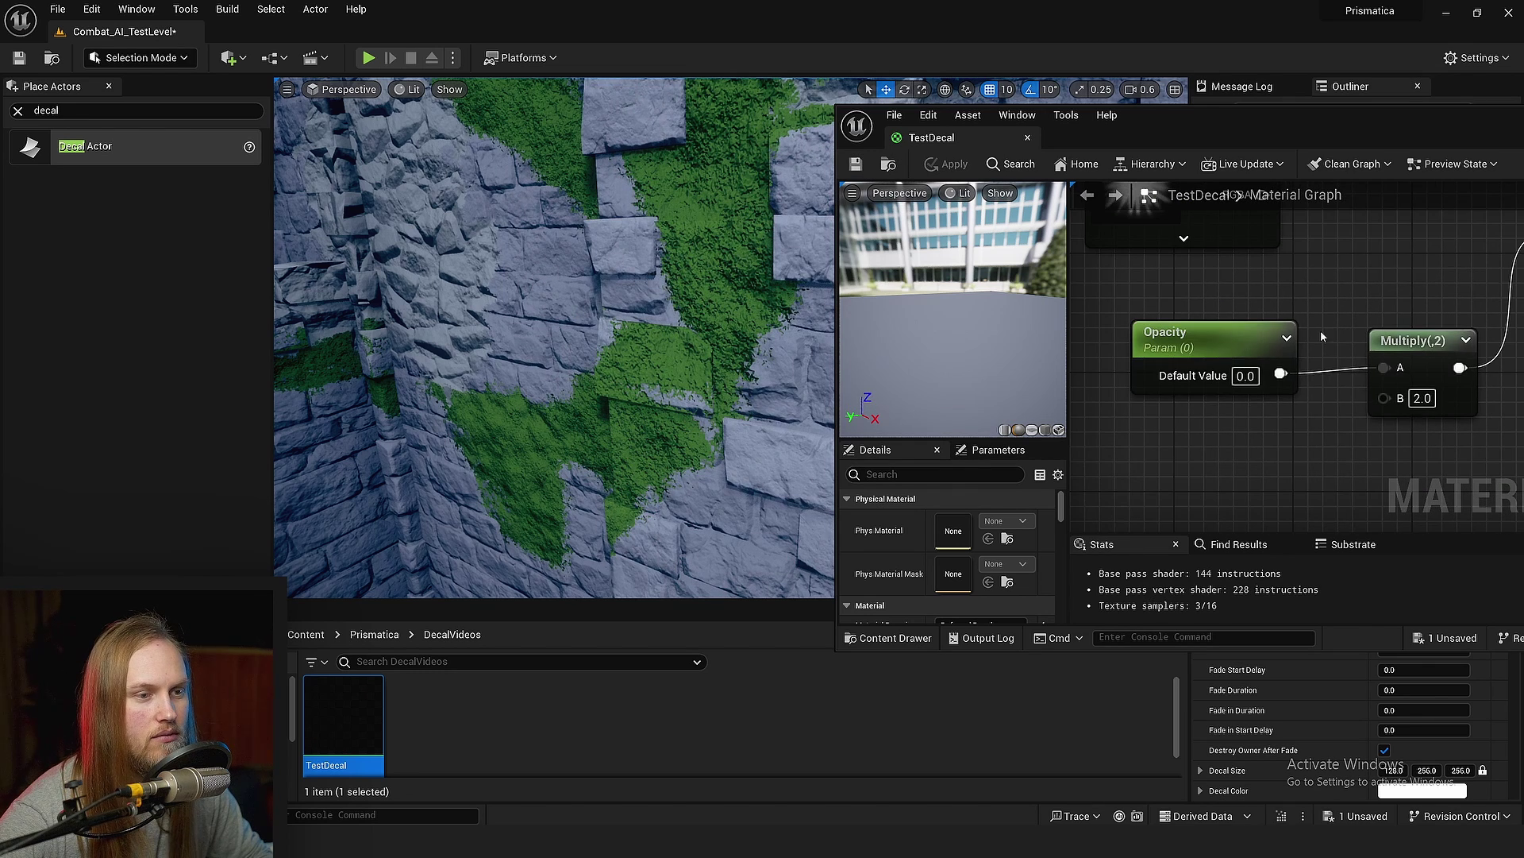
click(1278, 337)
mouse_move(963, 556)
mouse_down()
mouse_move(1020, 555)
mouse_move(979, 556)
mouse_up()
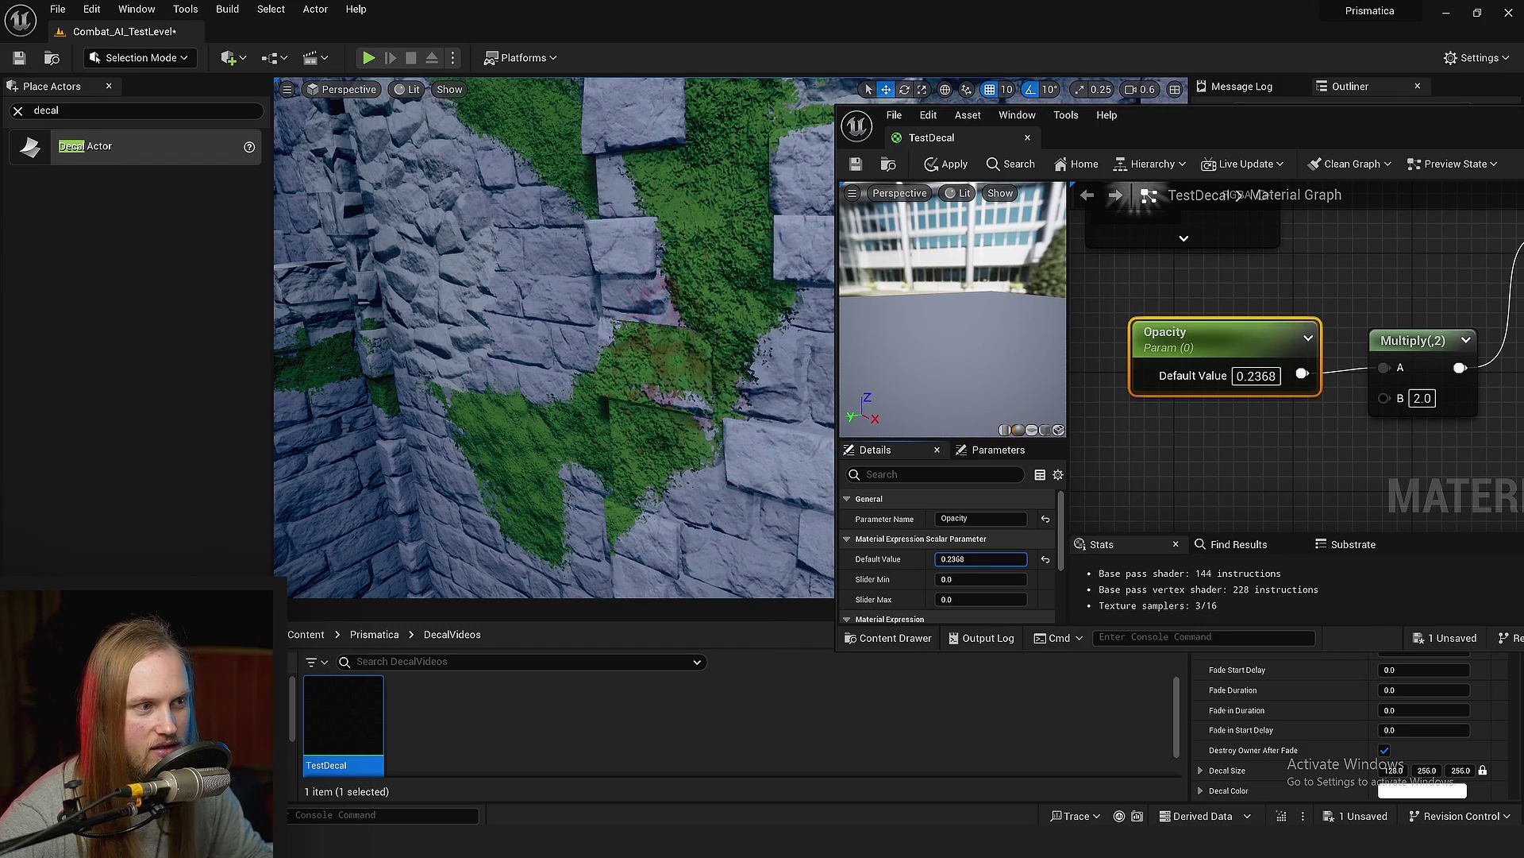
right_drag(556, 333, 643, 333)
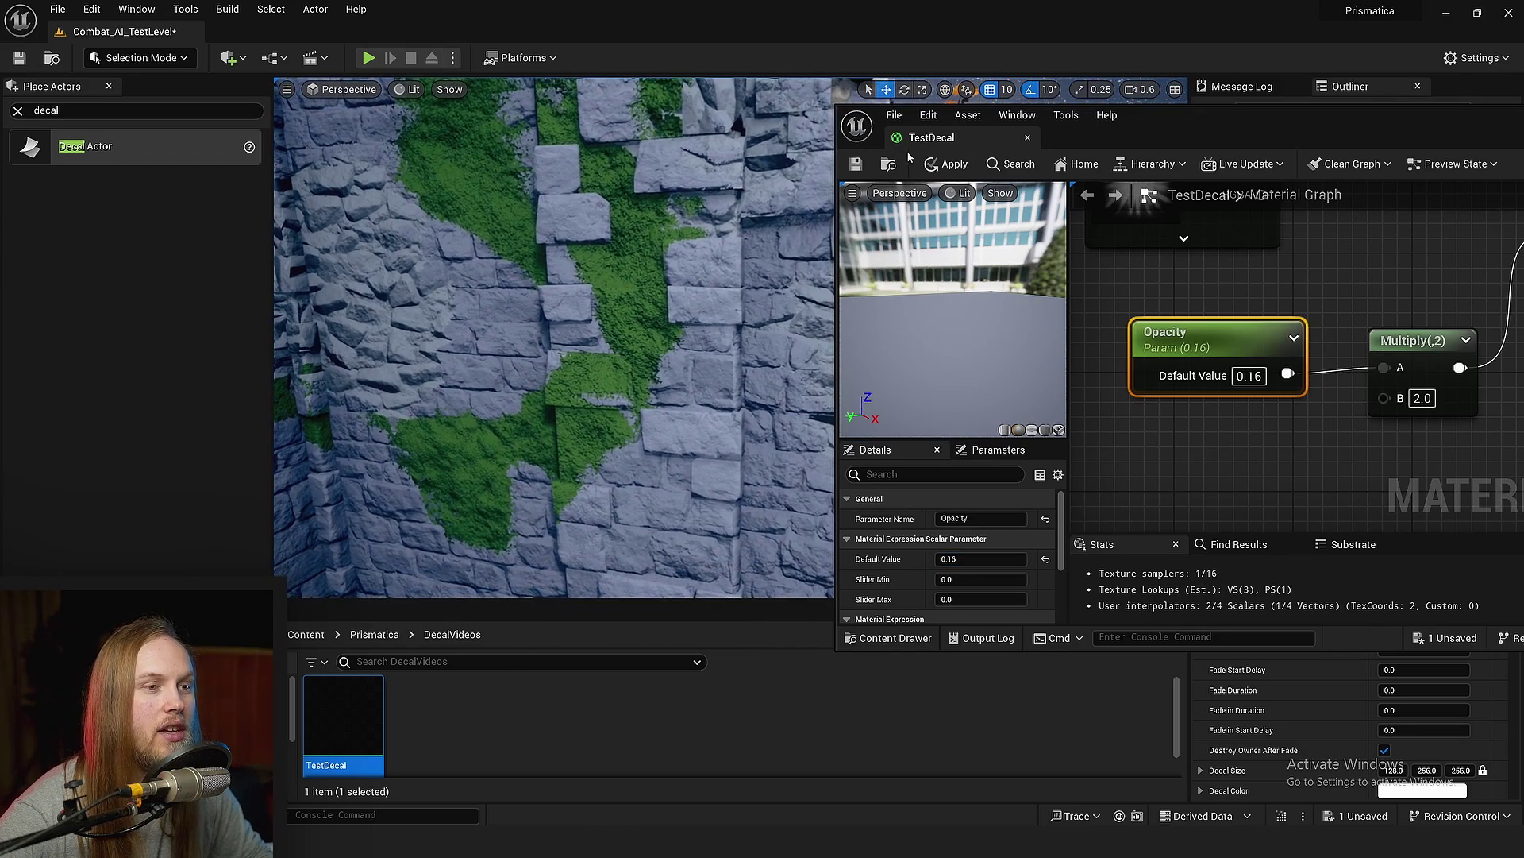
drag(1233, 135, 1298, 98)
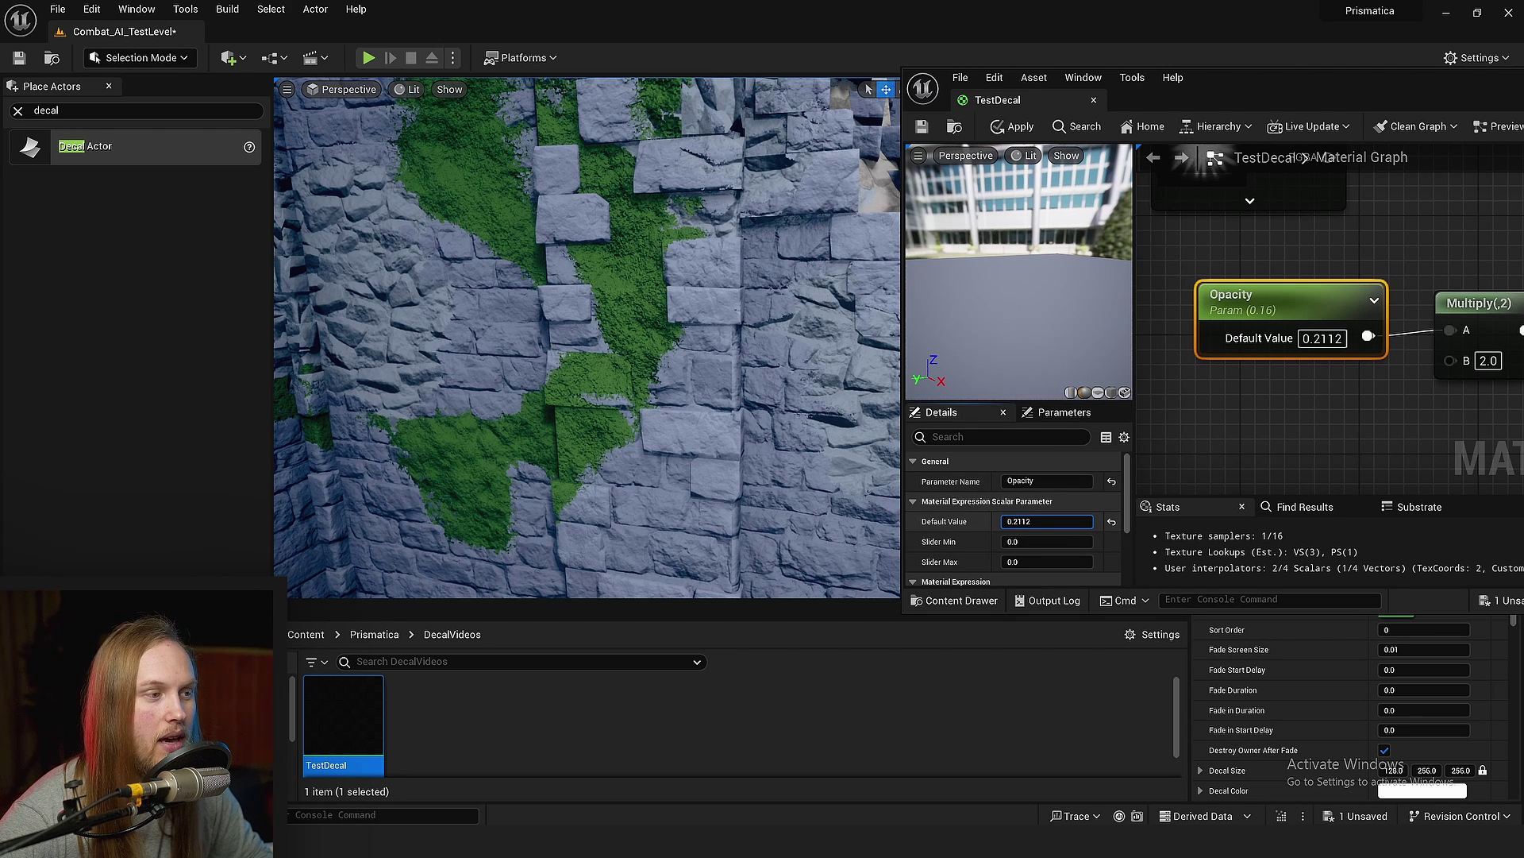
drag(1047, 521, 1094, 521)
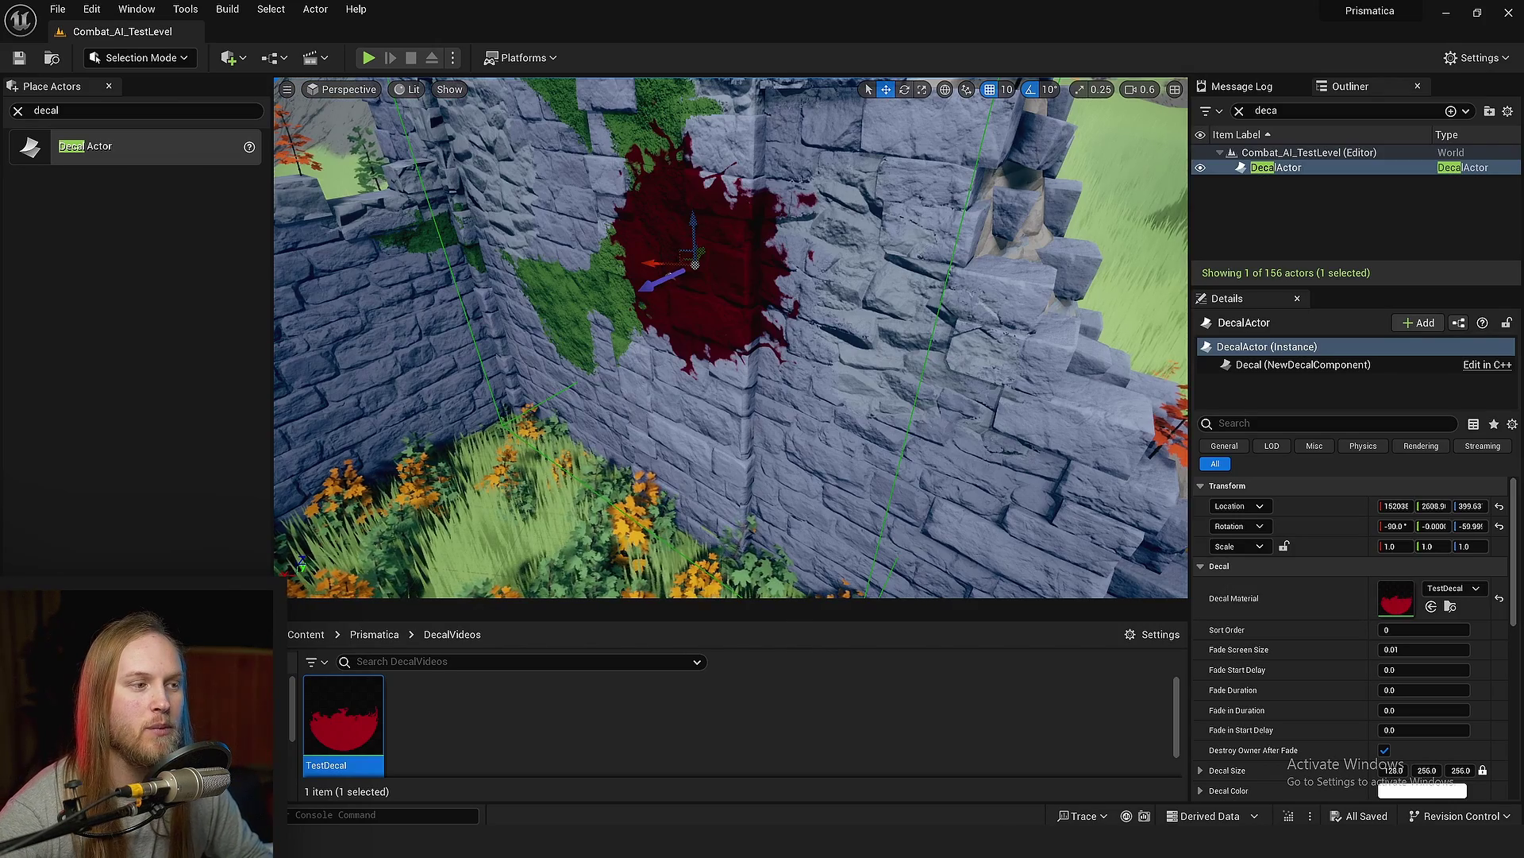
Examine the splatter decal on the ruin wall corner and reopen the TestDecal material.
drag(499, 339, 498, 302)
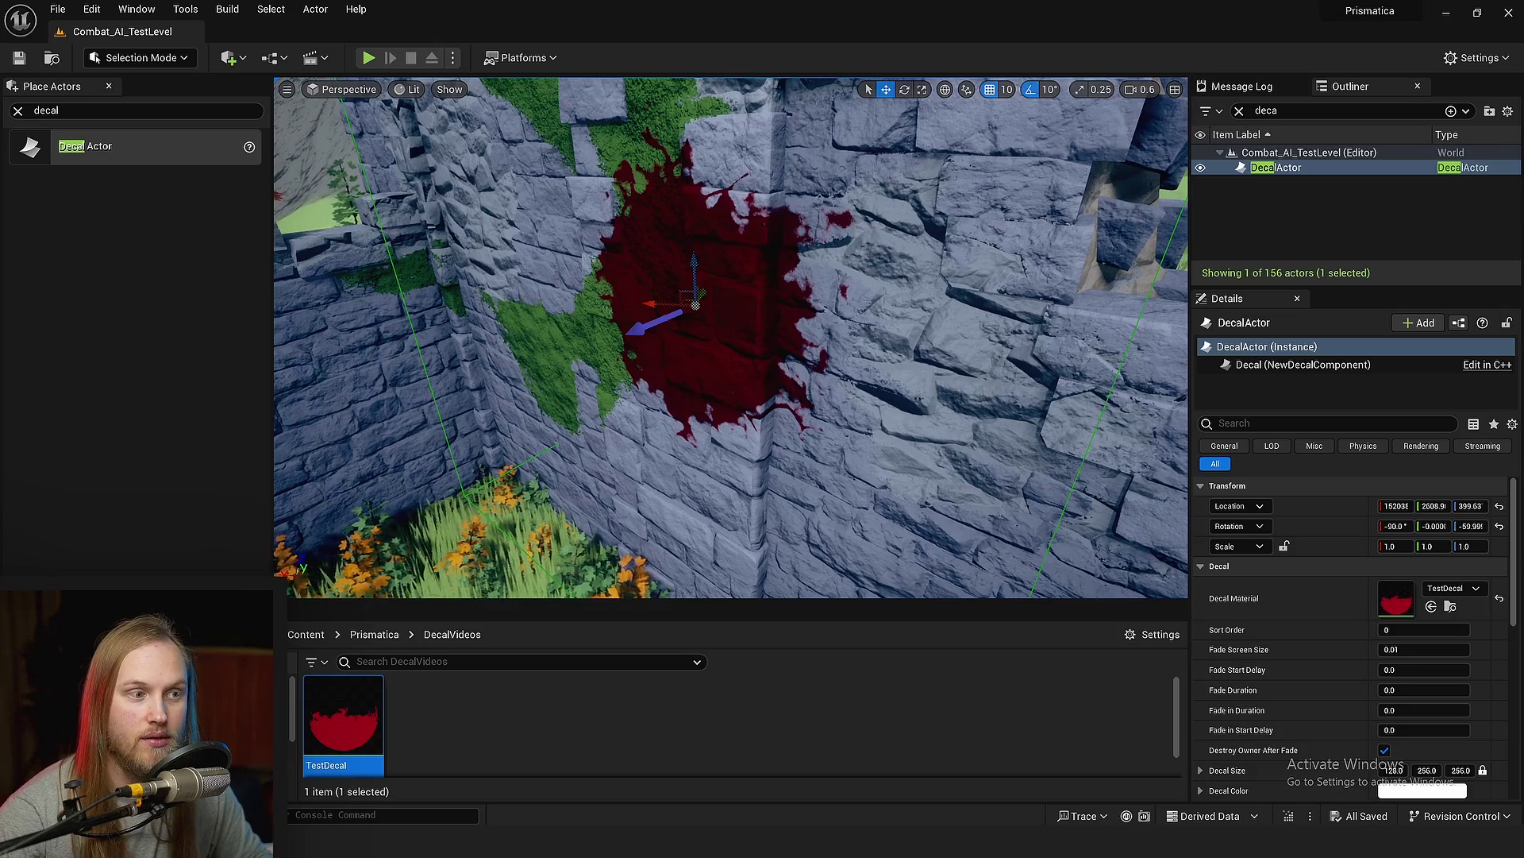
right_drag(881, 326, 887, 308)
key(s)
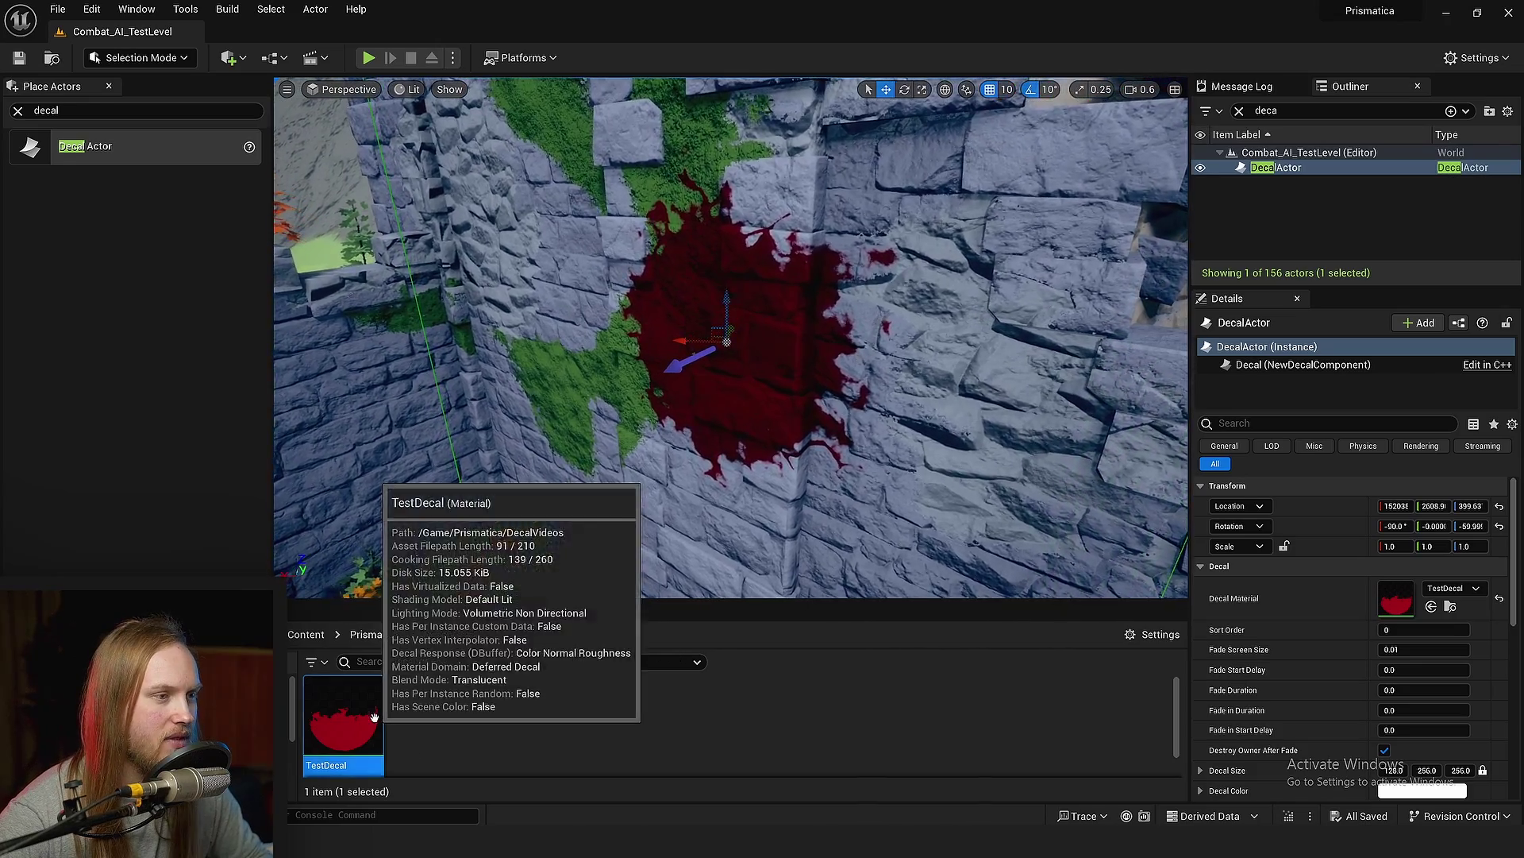
double_click(343, 715)
drag(1034, 387, 1031, 352)
scroll(977, 350, up, 2)
right_drag(867, 321, 886, 427)
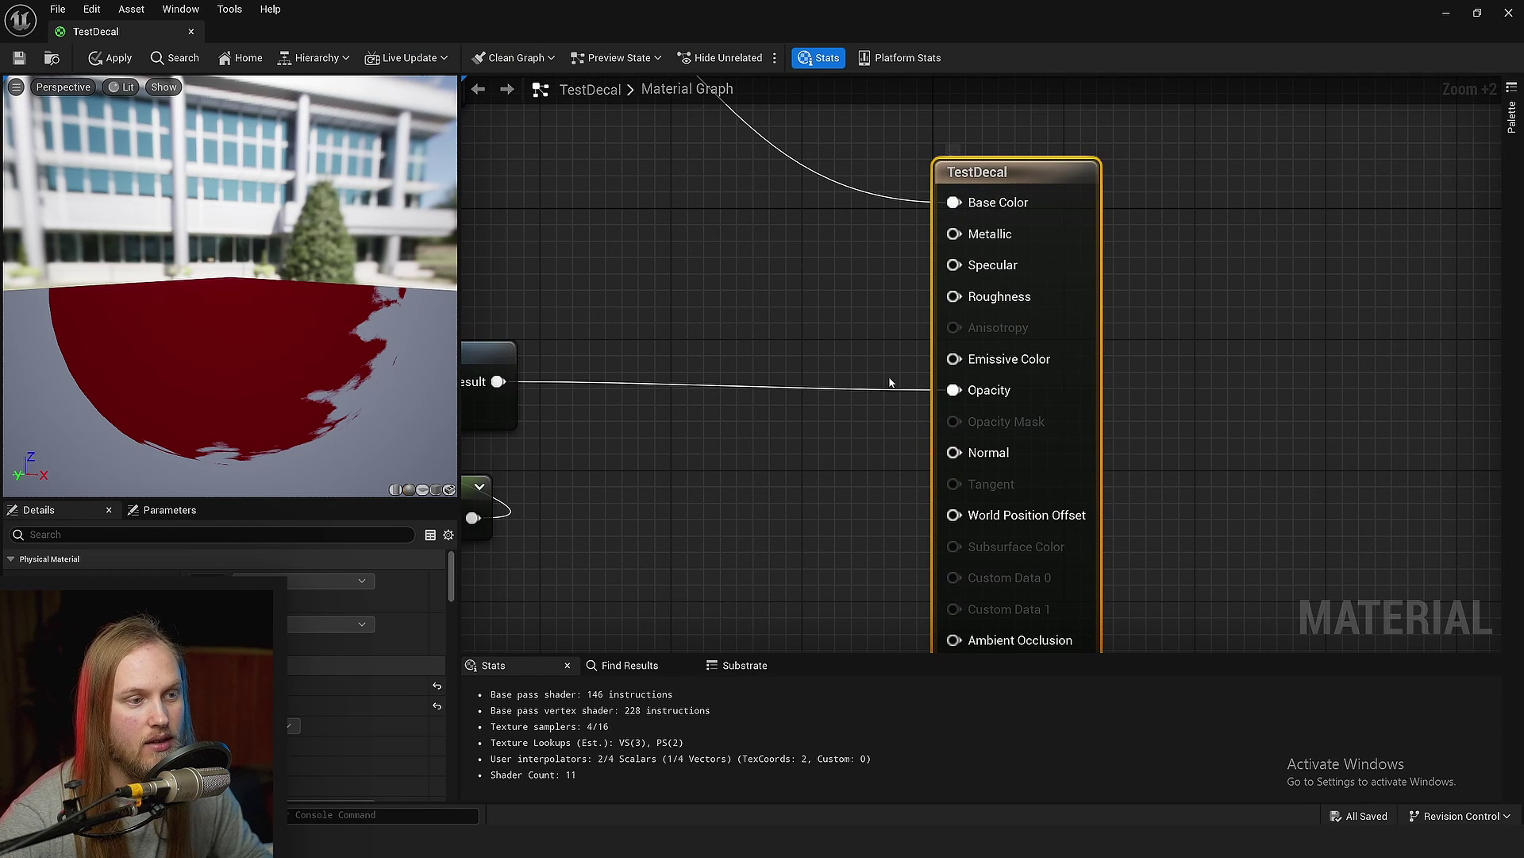
Try a flat normal by connecting a three-component constant of 0, 0, 1 to the Normal input, and save the material.
right_drag(785, 404, 823, 289)
scroll(823, 289, down, 2)
right_drag(637, 437, 825, 481)
key(3)
click(826, 481)
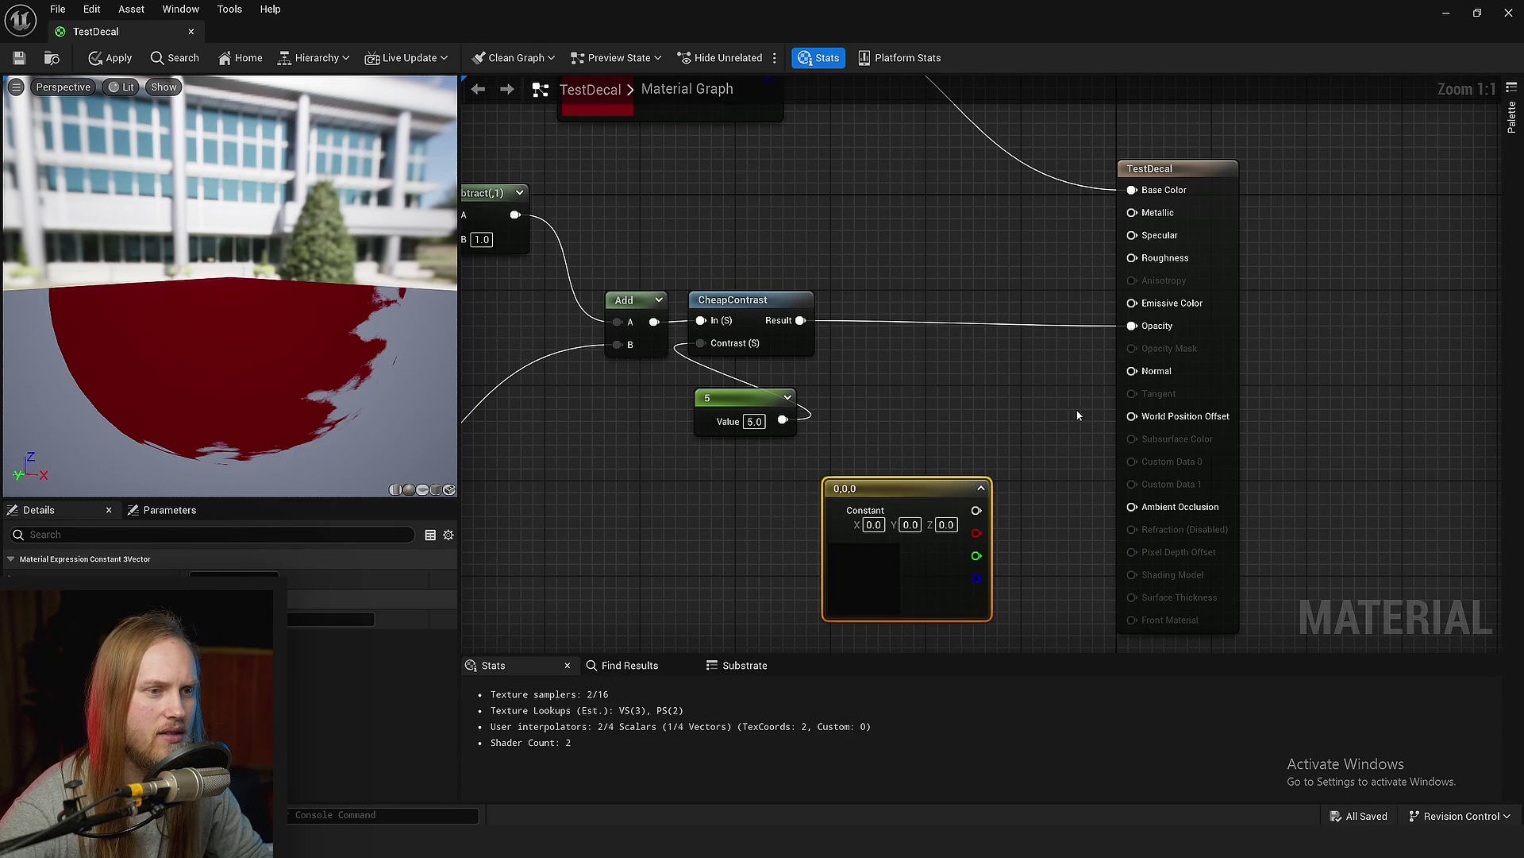
ctrl+scroll(1132, 352, up, 1)
drag(934, 553, 1141, 375)
click(899, 562)
text(1)
right_drag(905, 419, 876, 378)
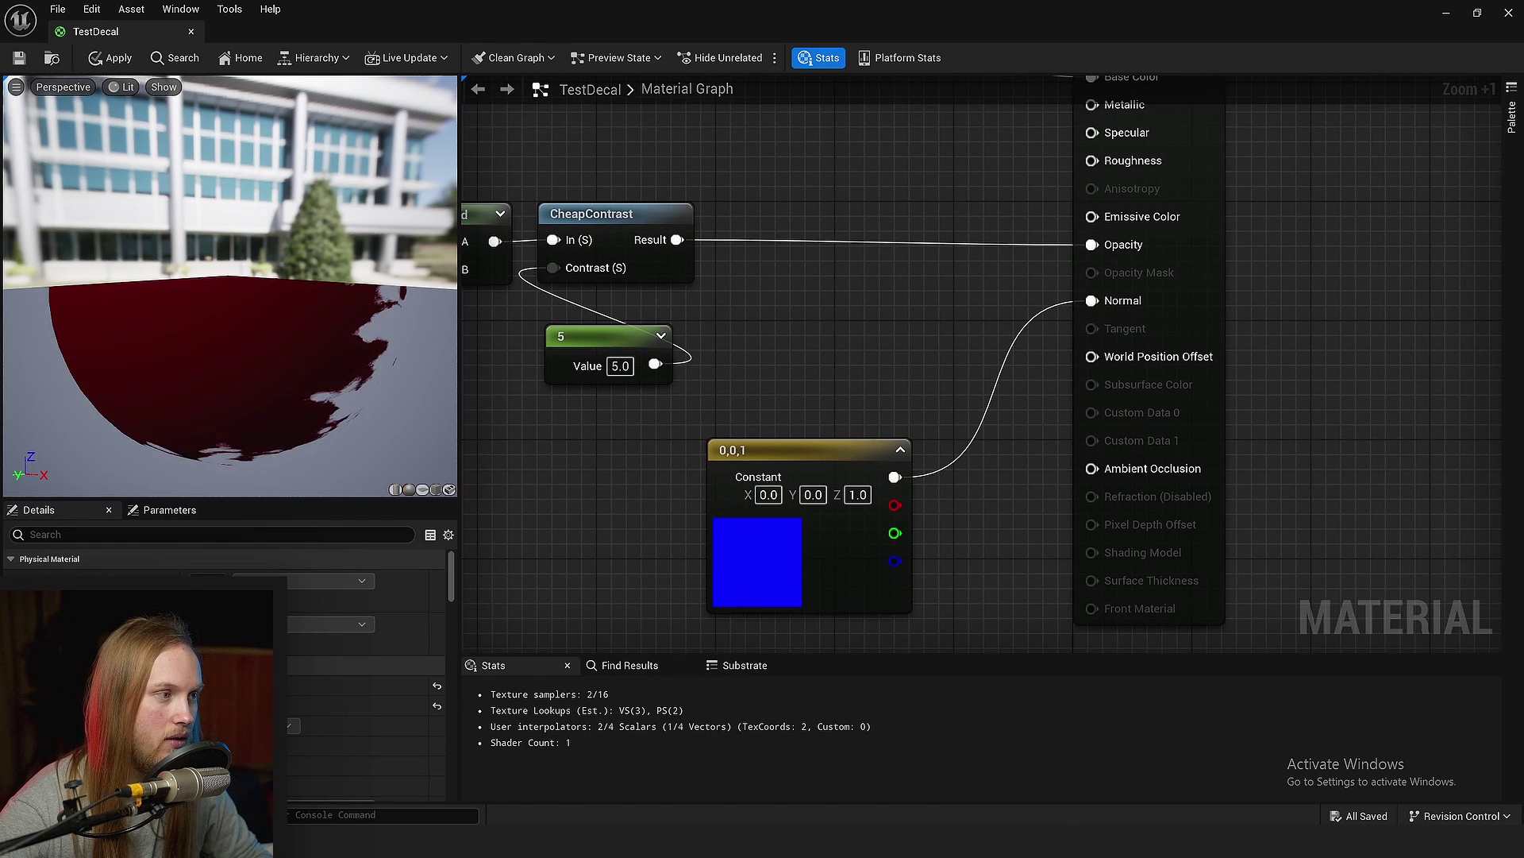
key(ctrl+s)
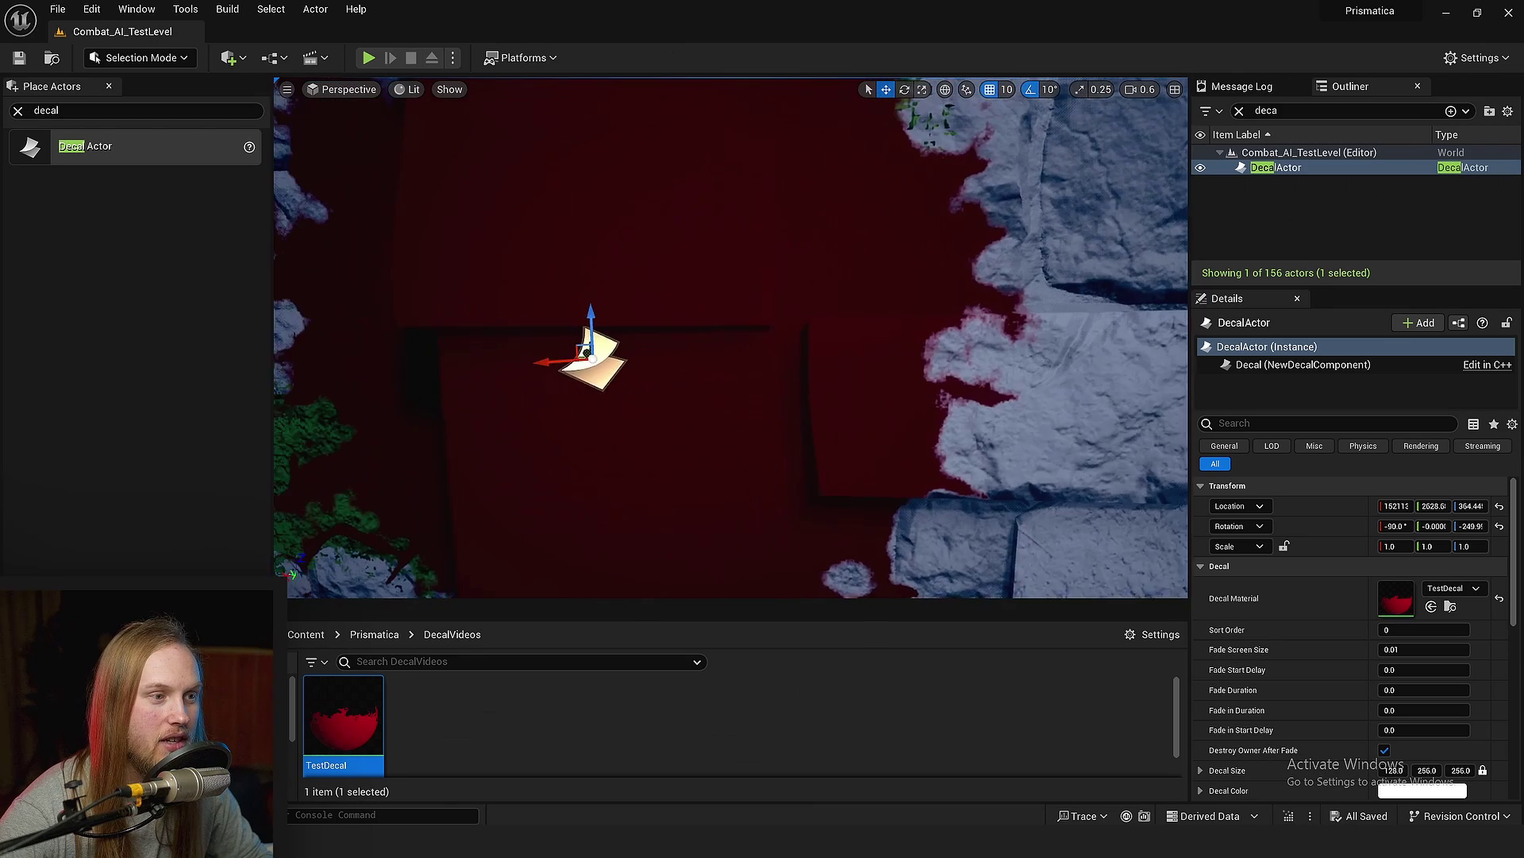
Examine the decal's surface and edges on the wall bricks up close with the flat normal applied.
right_drag(817, 384, 957, 397)
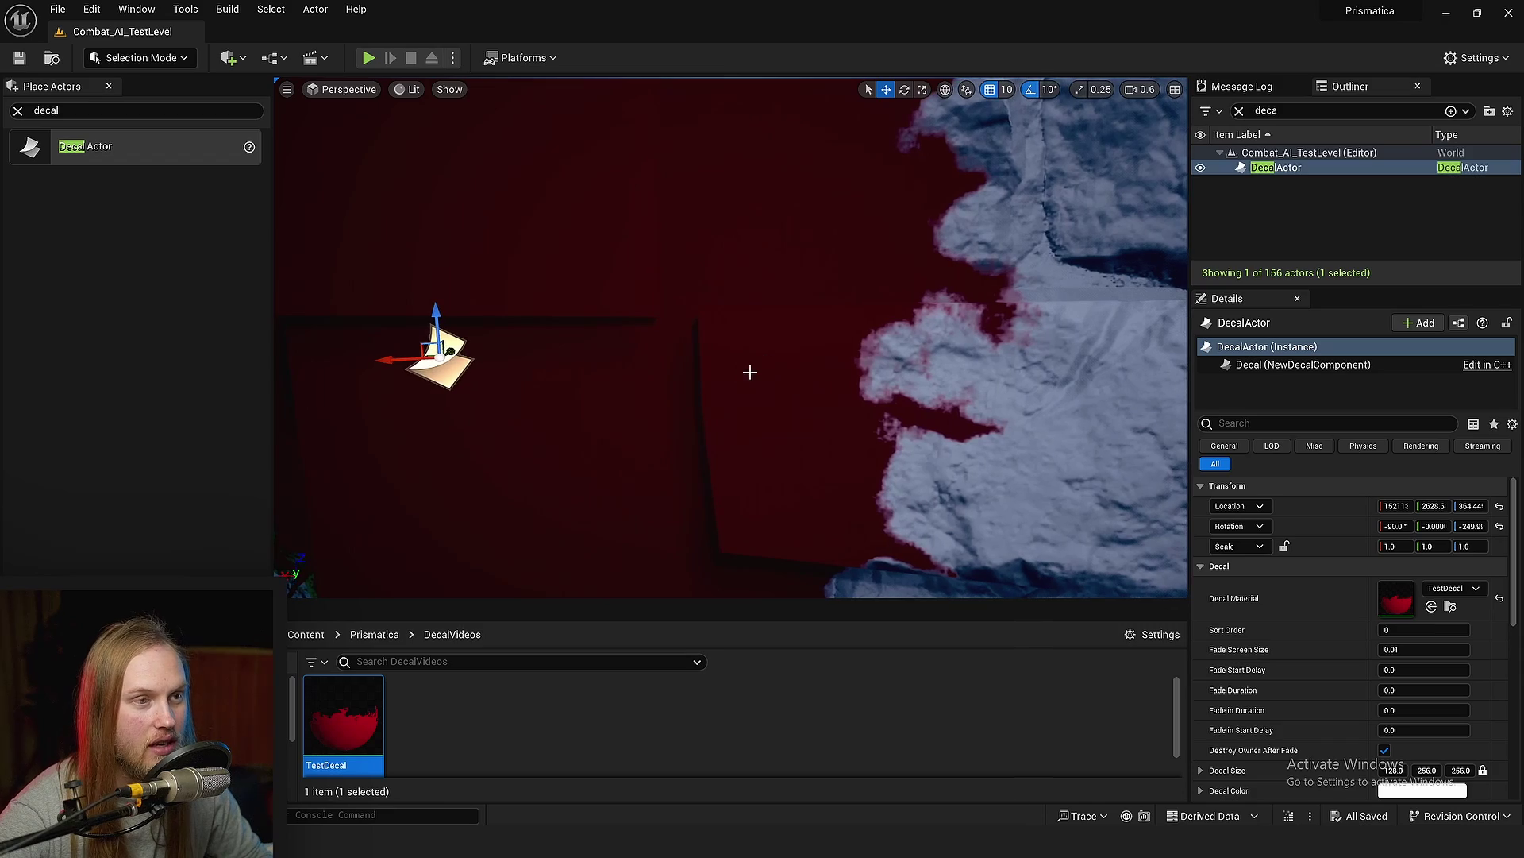
right_drag(822, 375, 797, 192)
right_drag(797, 318, 967, 318)
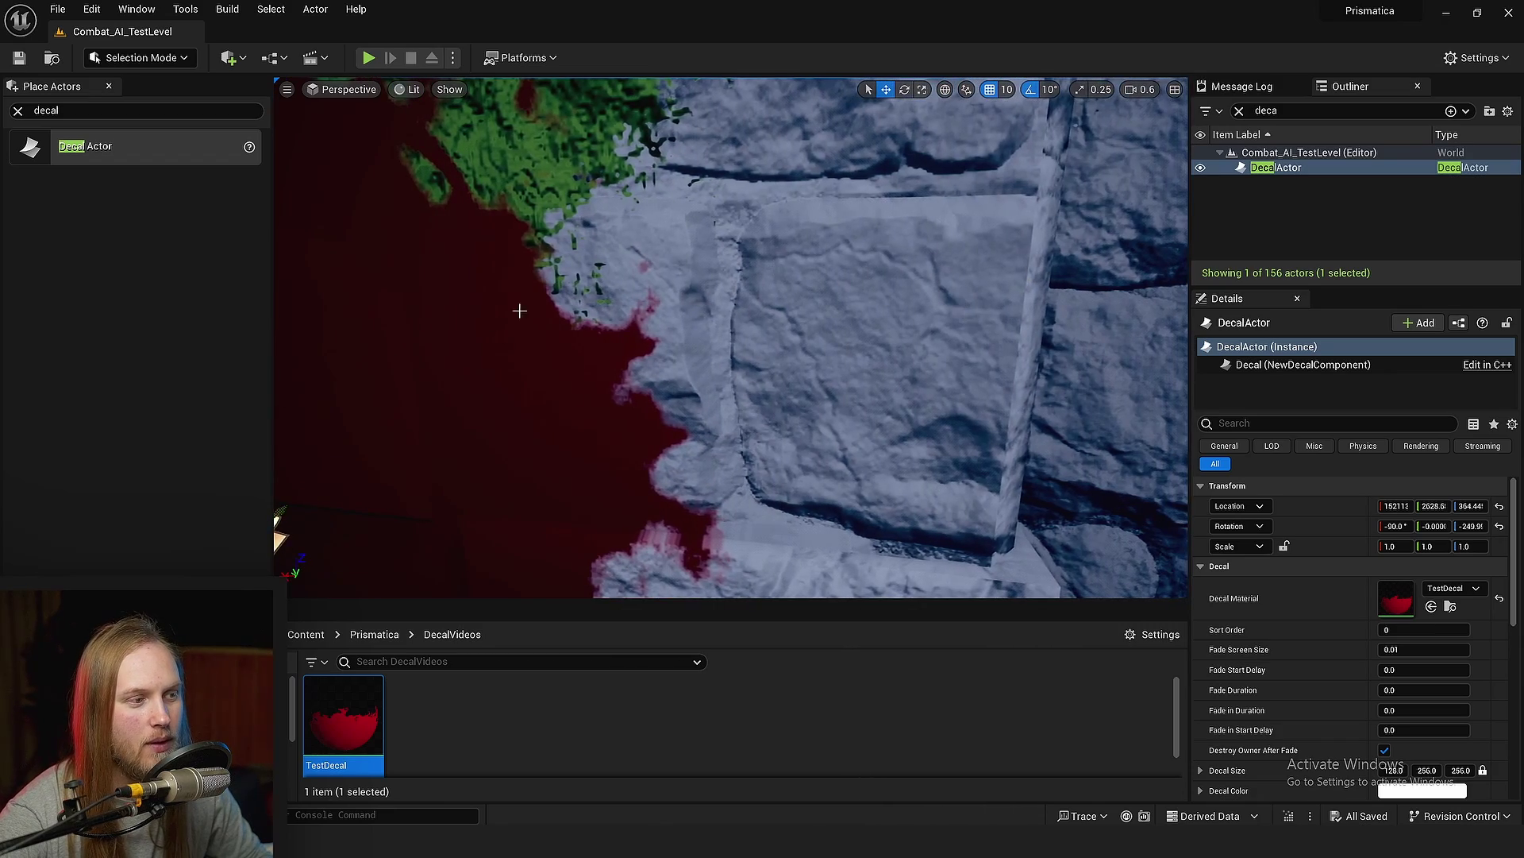
right_drag(518, 310, 365, 282)
right_drag(786, 389, 725, 354)
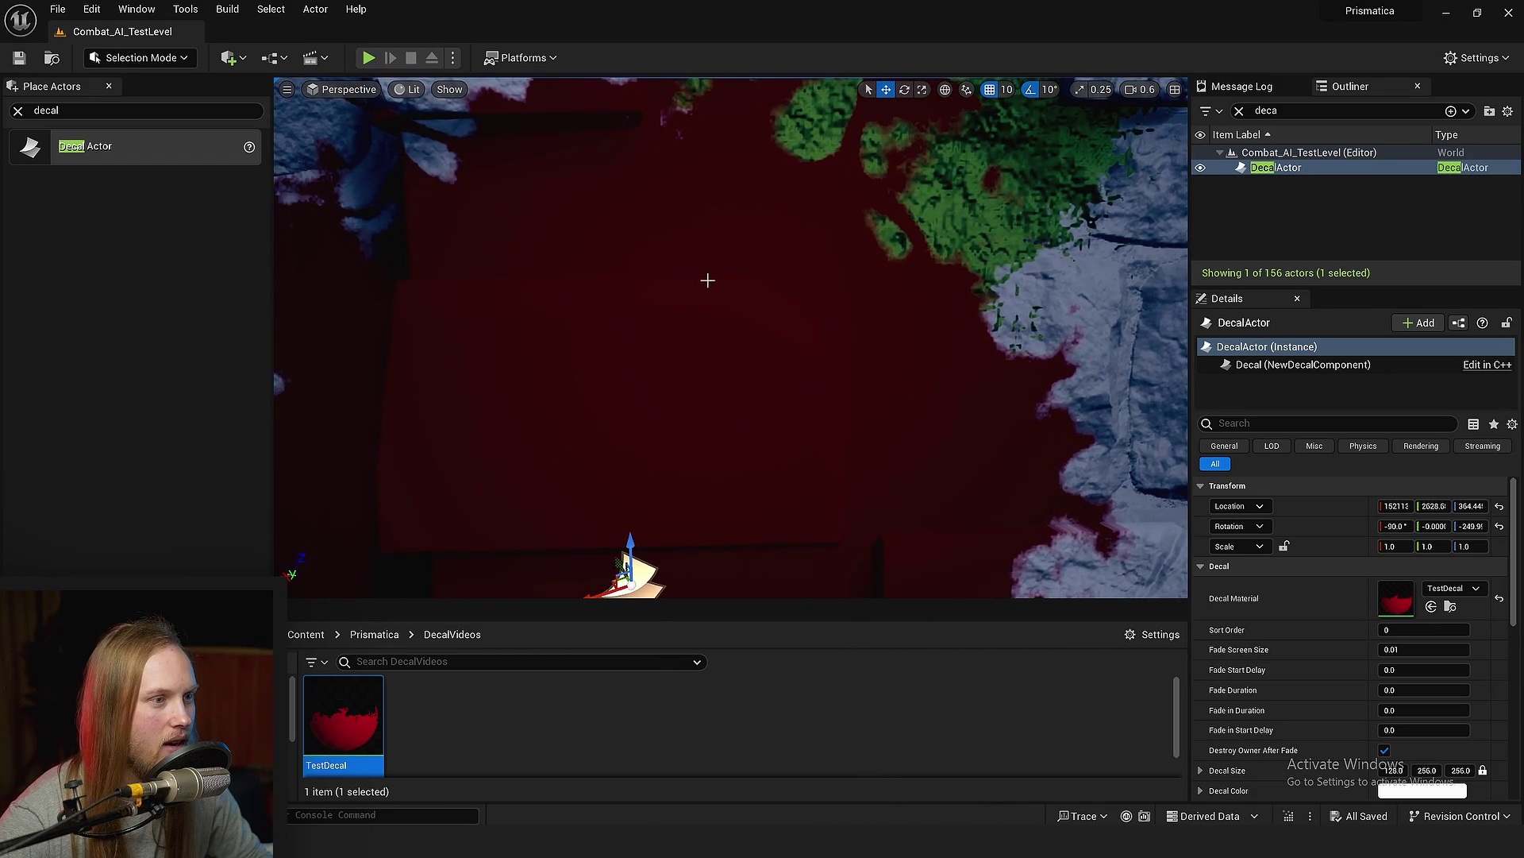
right_drag(696, 255, 806, 149)
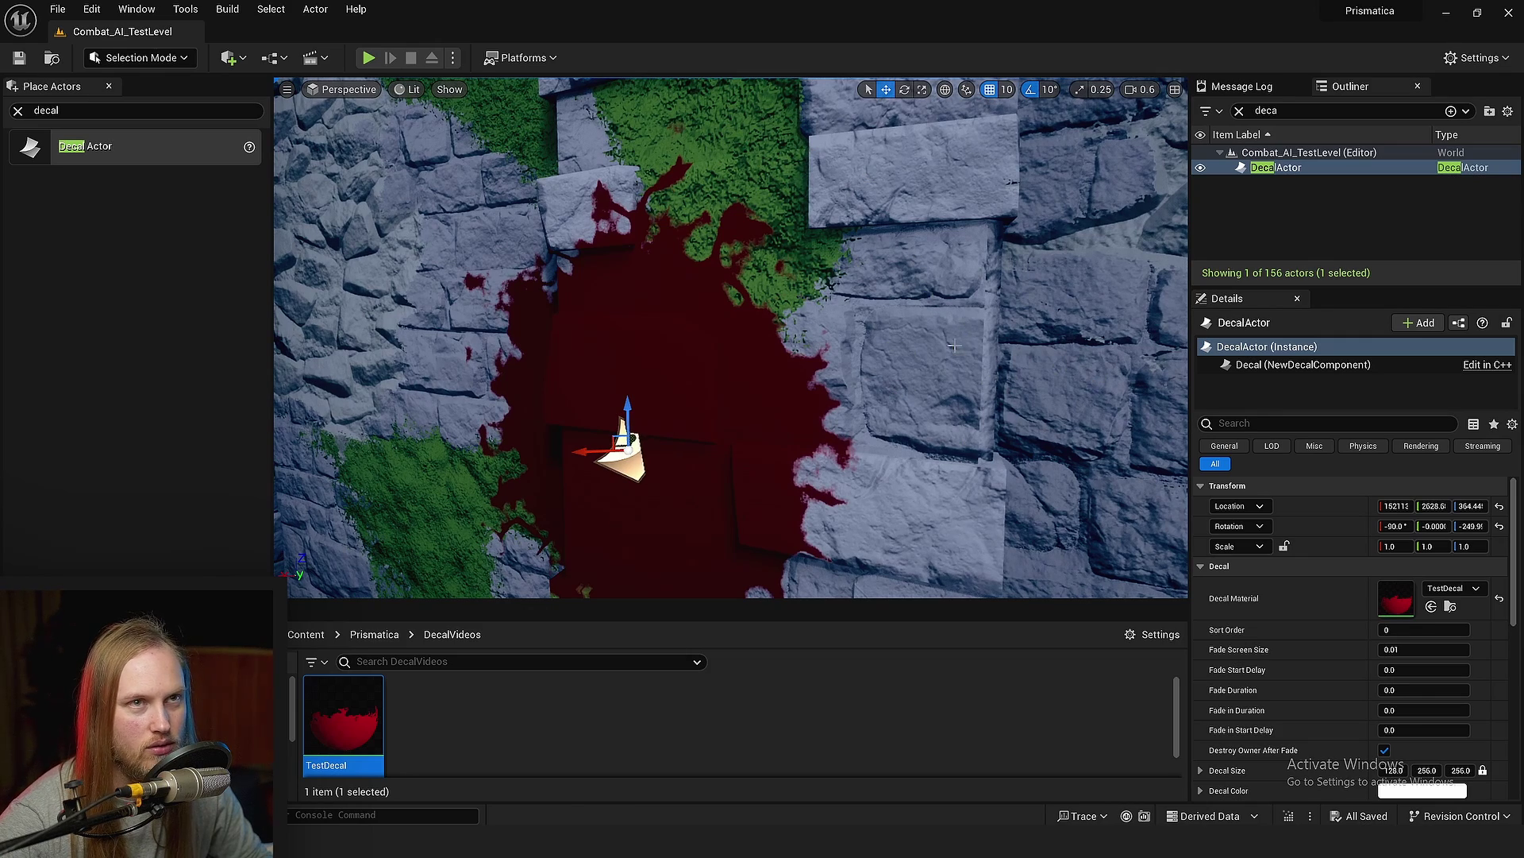
Add a constant with value 1 and connect it to the material's Specular input.
scroll(953, 346, down, 3)
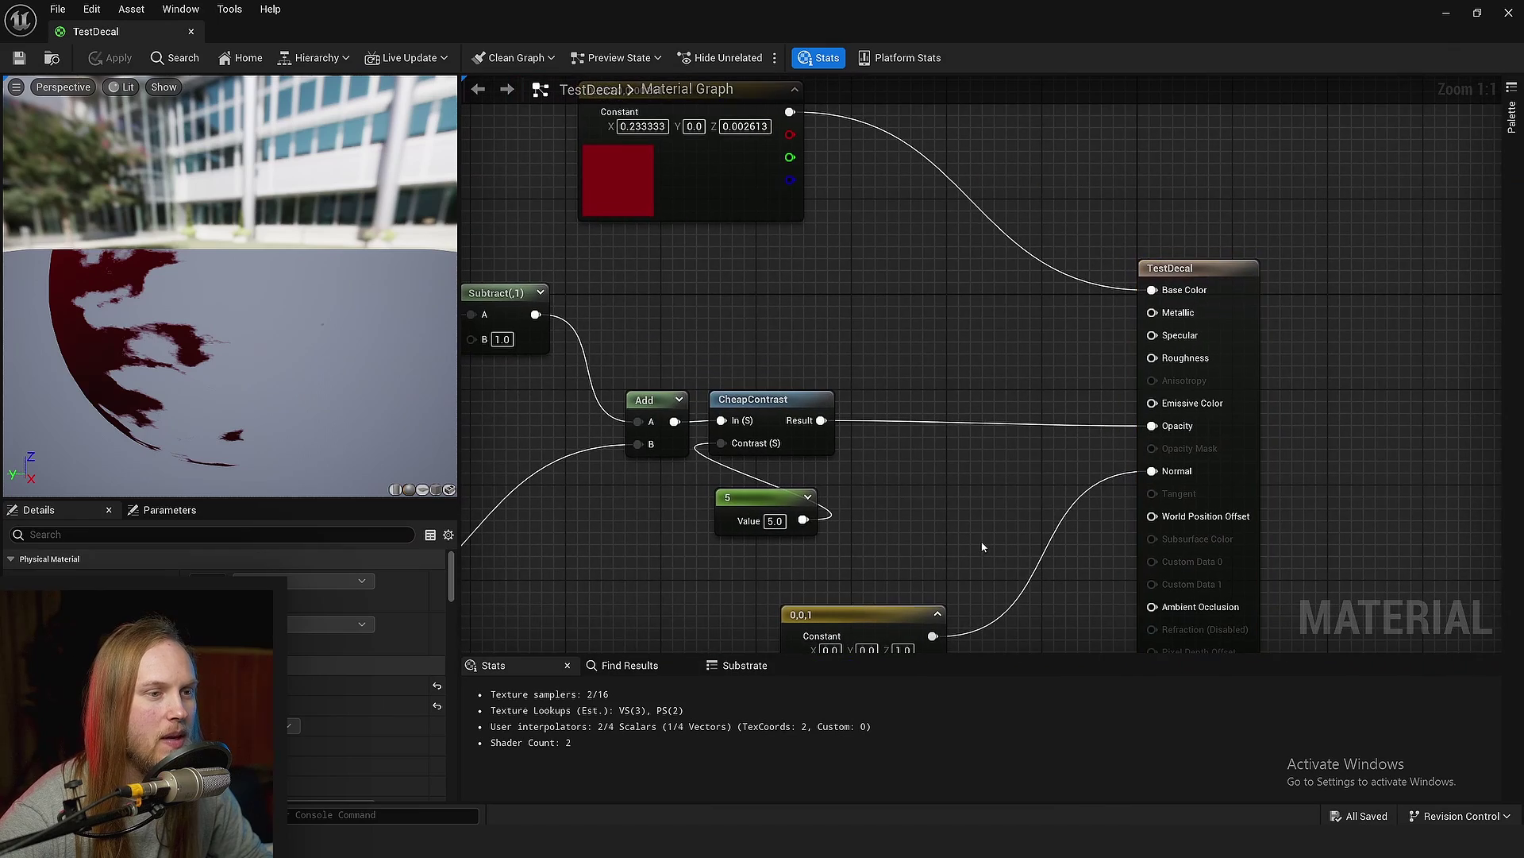
right_drag(898, 565, 911, 591)
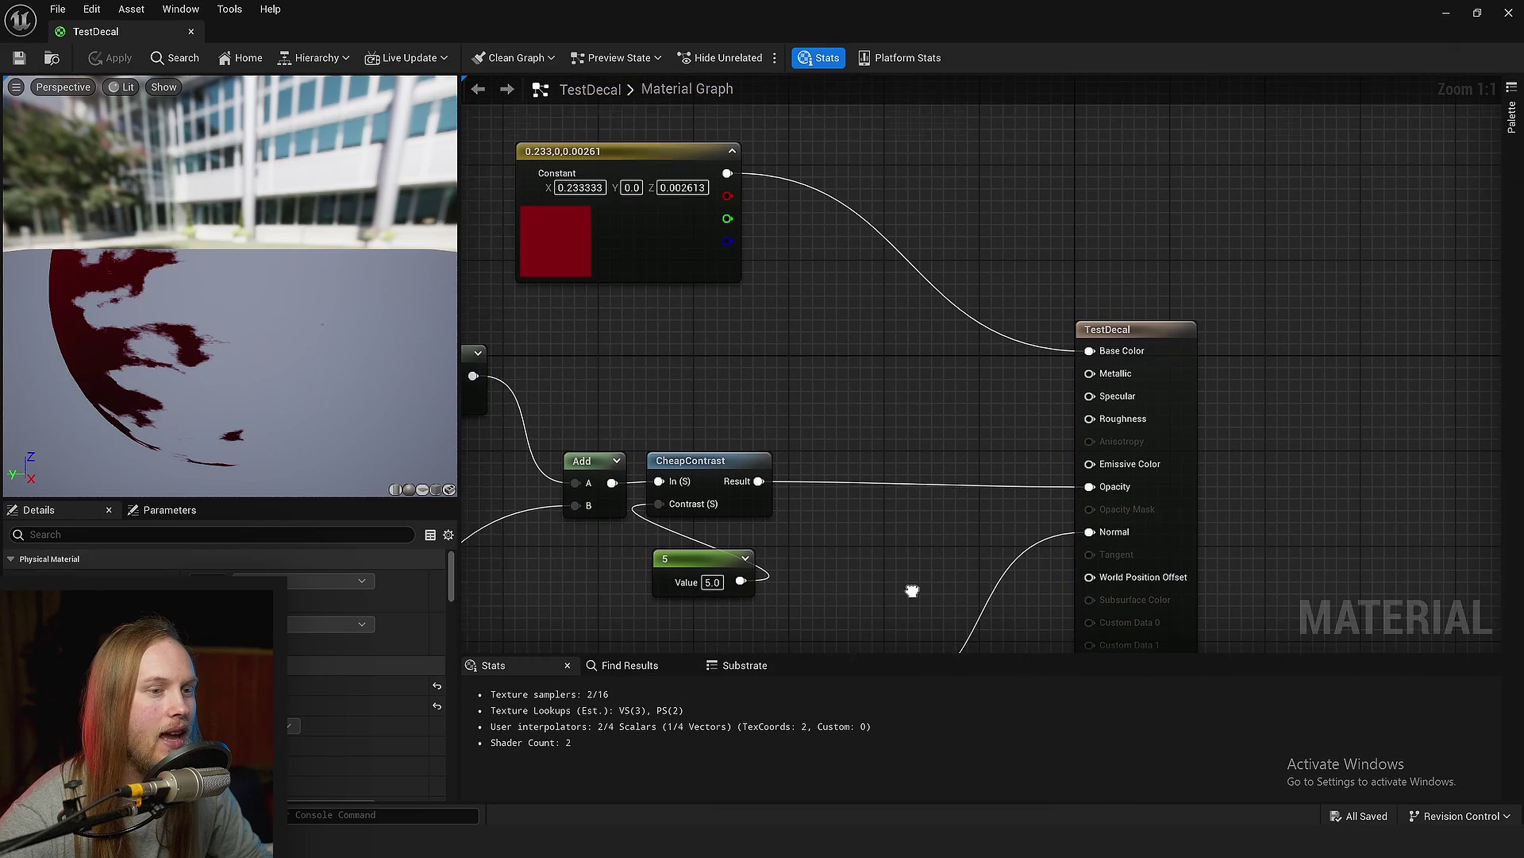
click(748, 352)
scroll(913, 405, up, 2)
drag(801, 374, 1141, 401)
click(763, 376)
text(1)
drag(752, 341, 804, 224)
Duplicate the Specular constant, connect the copy to Roughness and set its value to 0.
key(ctrl+d)
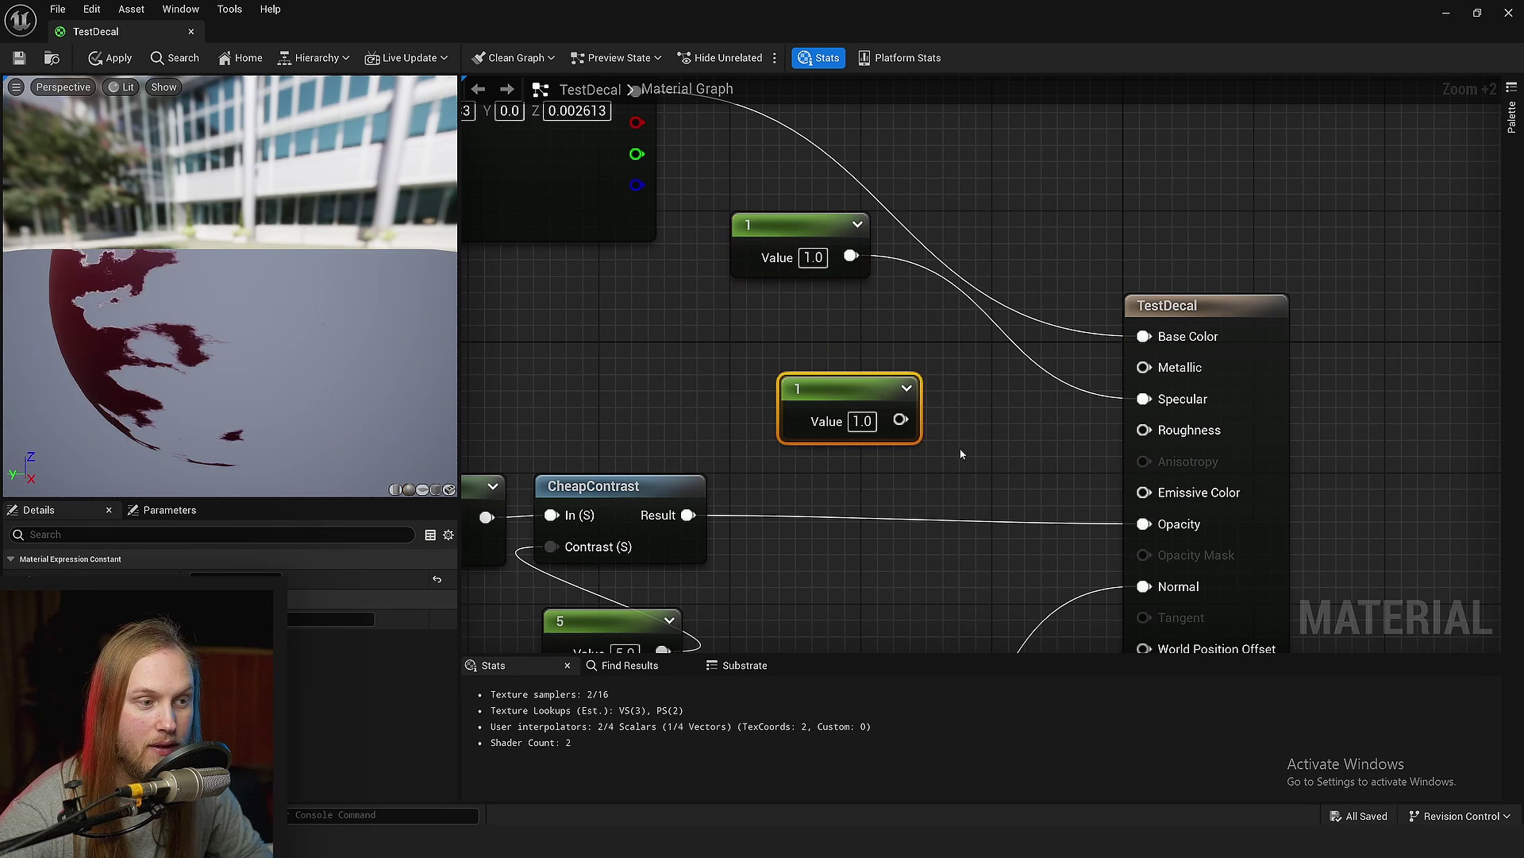
click(961, 454)
drag(900, 419, 1143, 430)
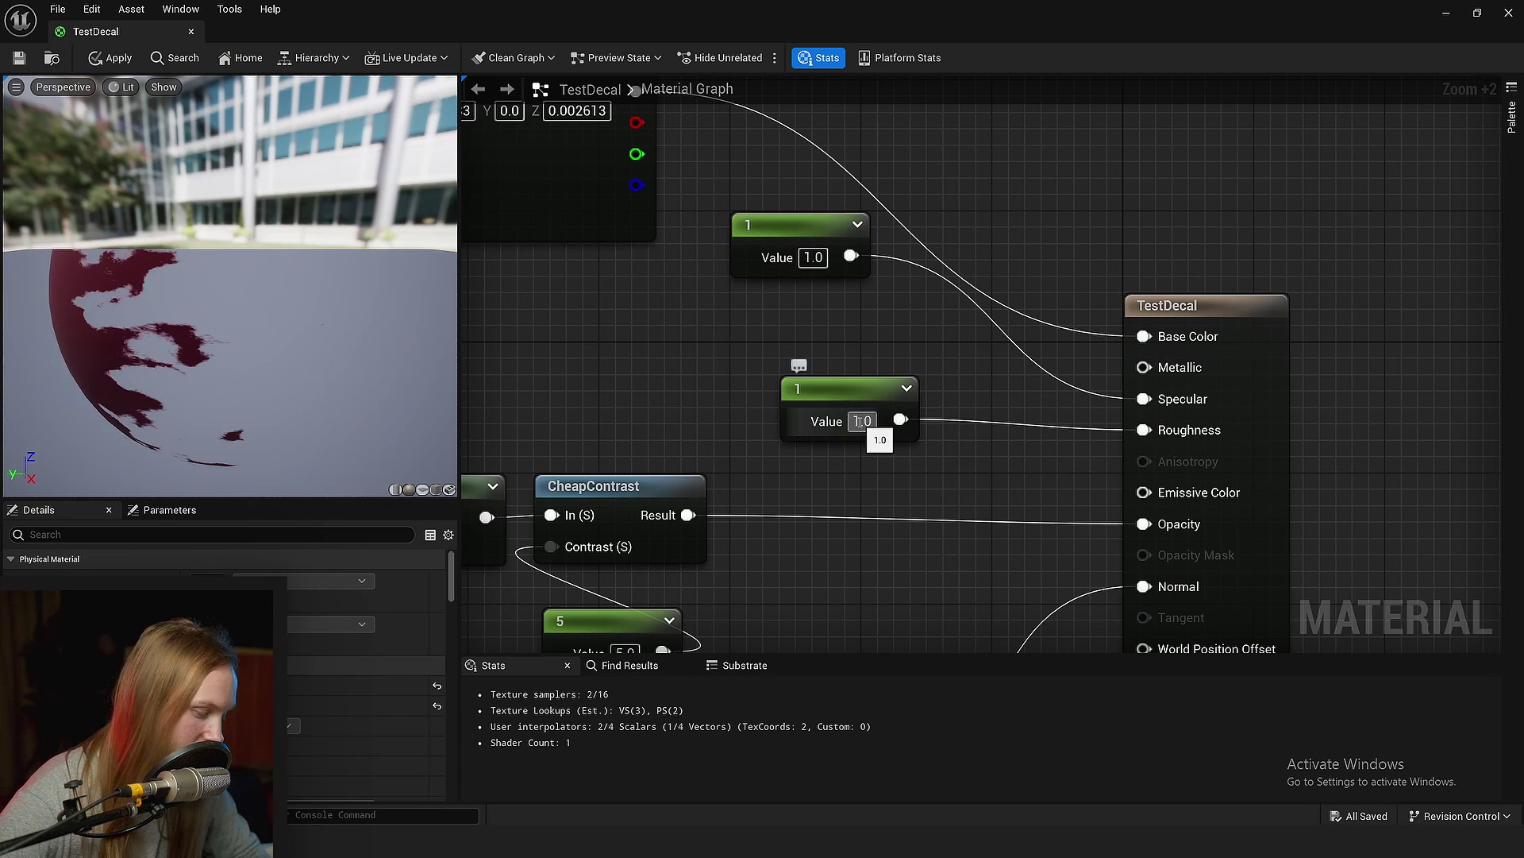
Add another constant, connect it to the Metallic input and set its value to 1.
key(1)
click(880, 190)
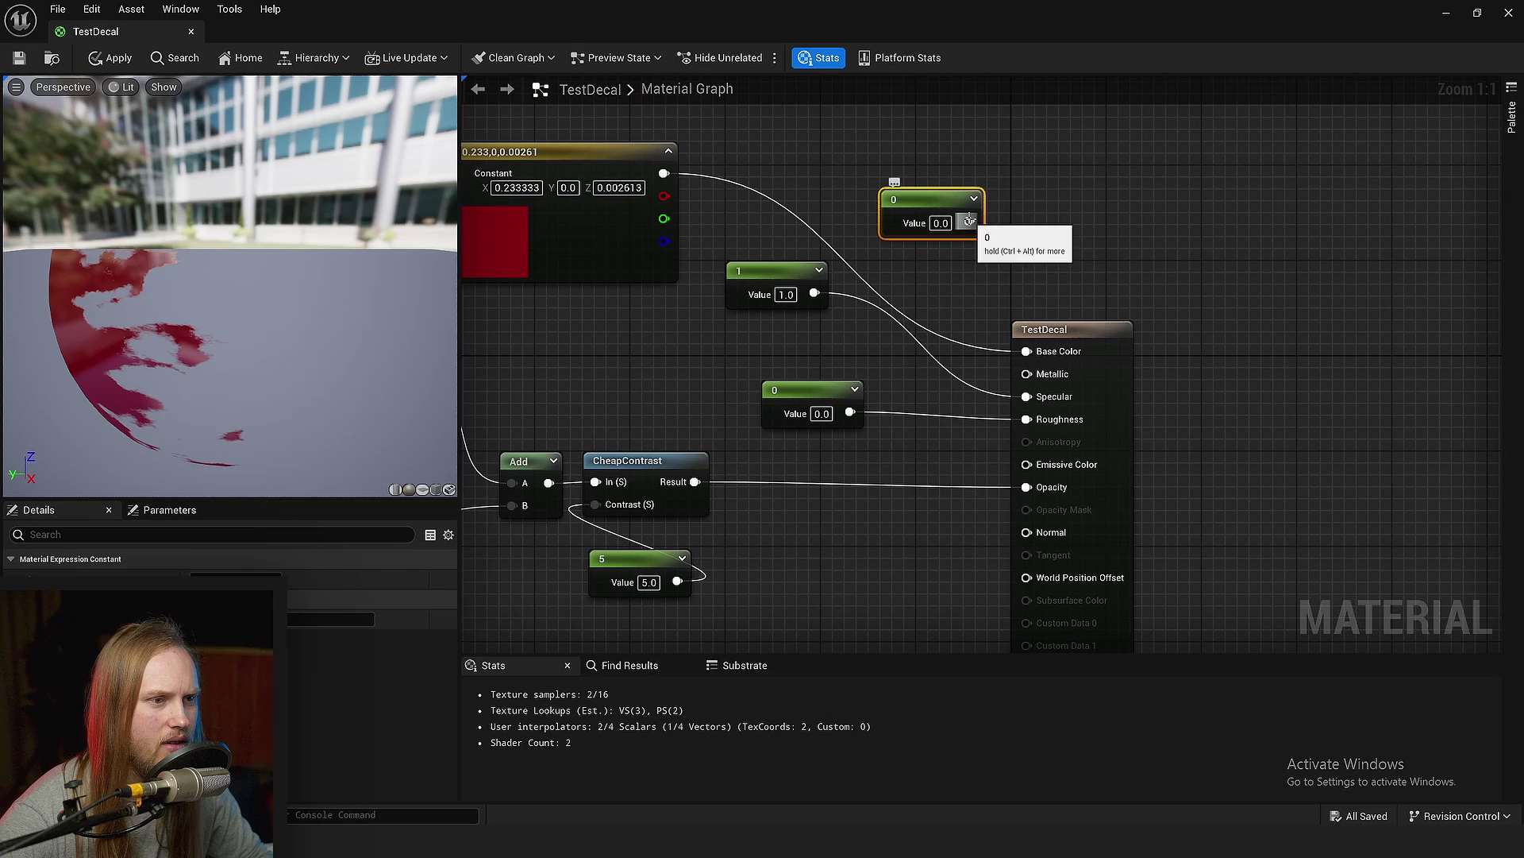
drag(969, 222, 1027, 374)
text(1)
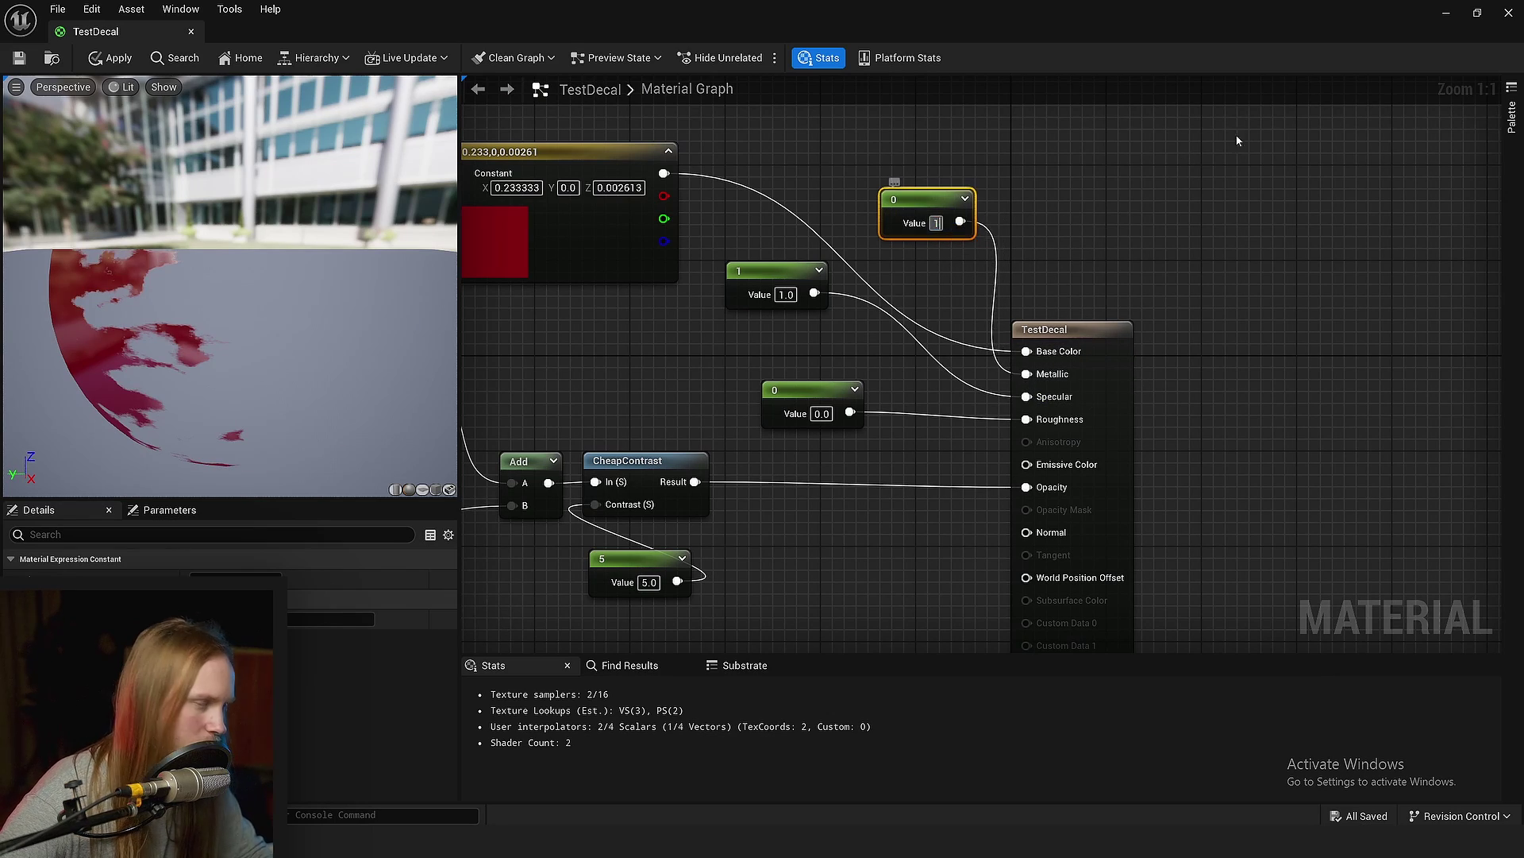
click(1239, 140)
Uncover the level viewport, save TestDecal and switch the viewport from World Normal to Lit.
drag(712, 17, 1093, 251)
click(975, 294)
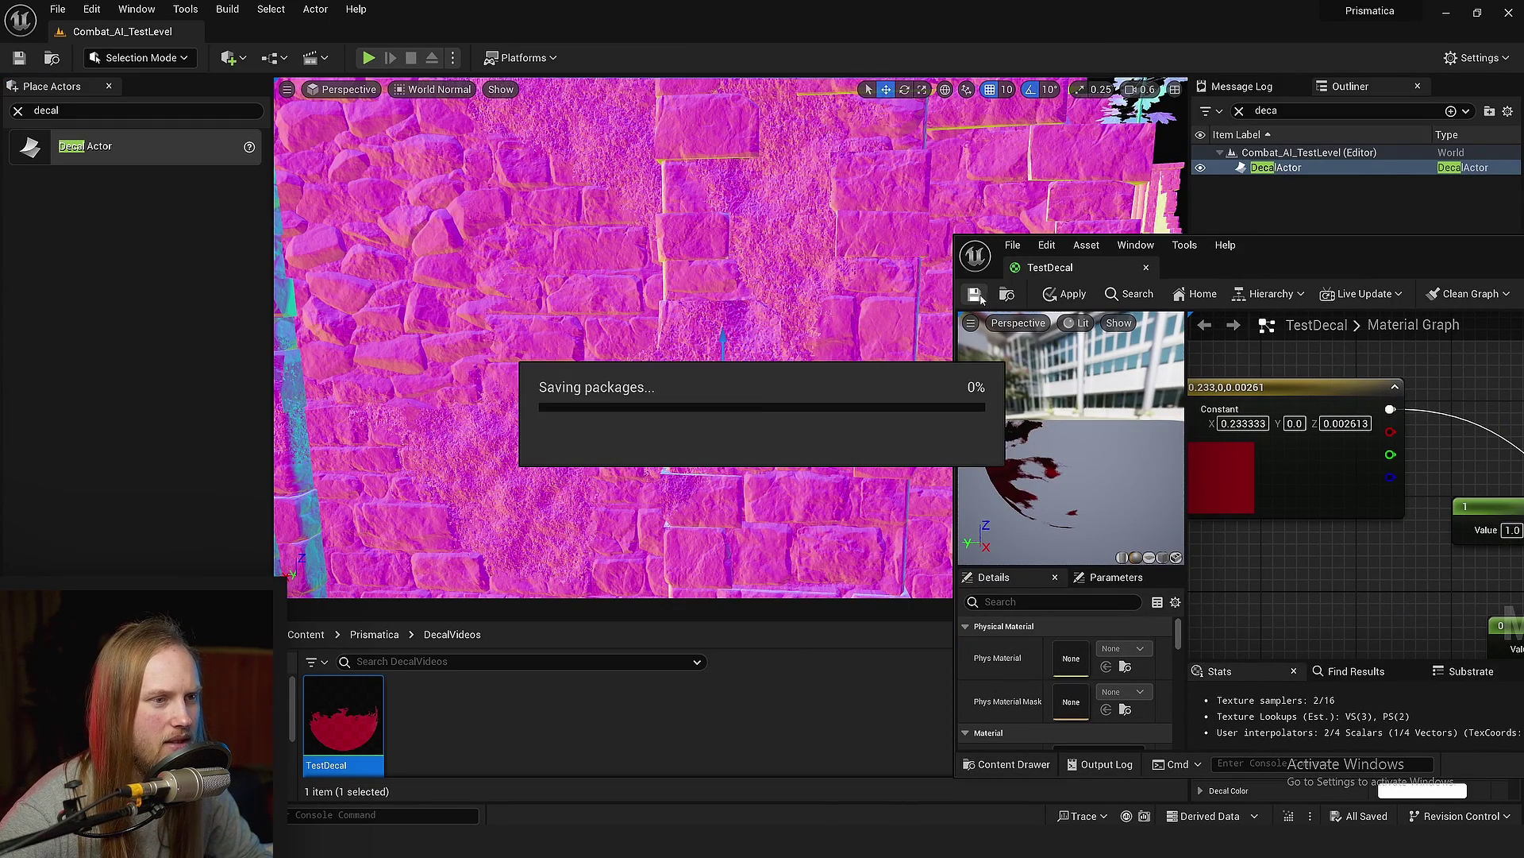
click(435, 89)
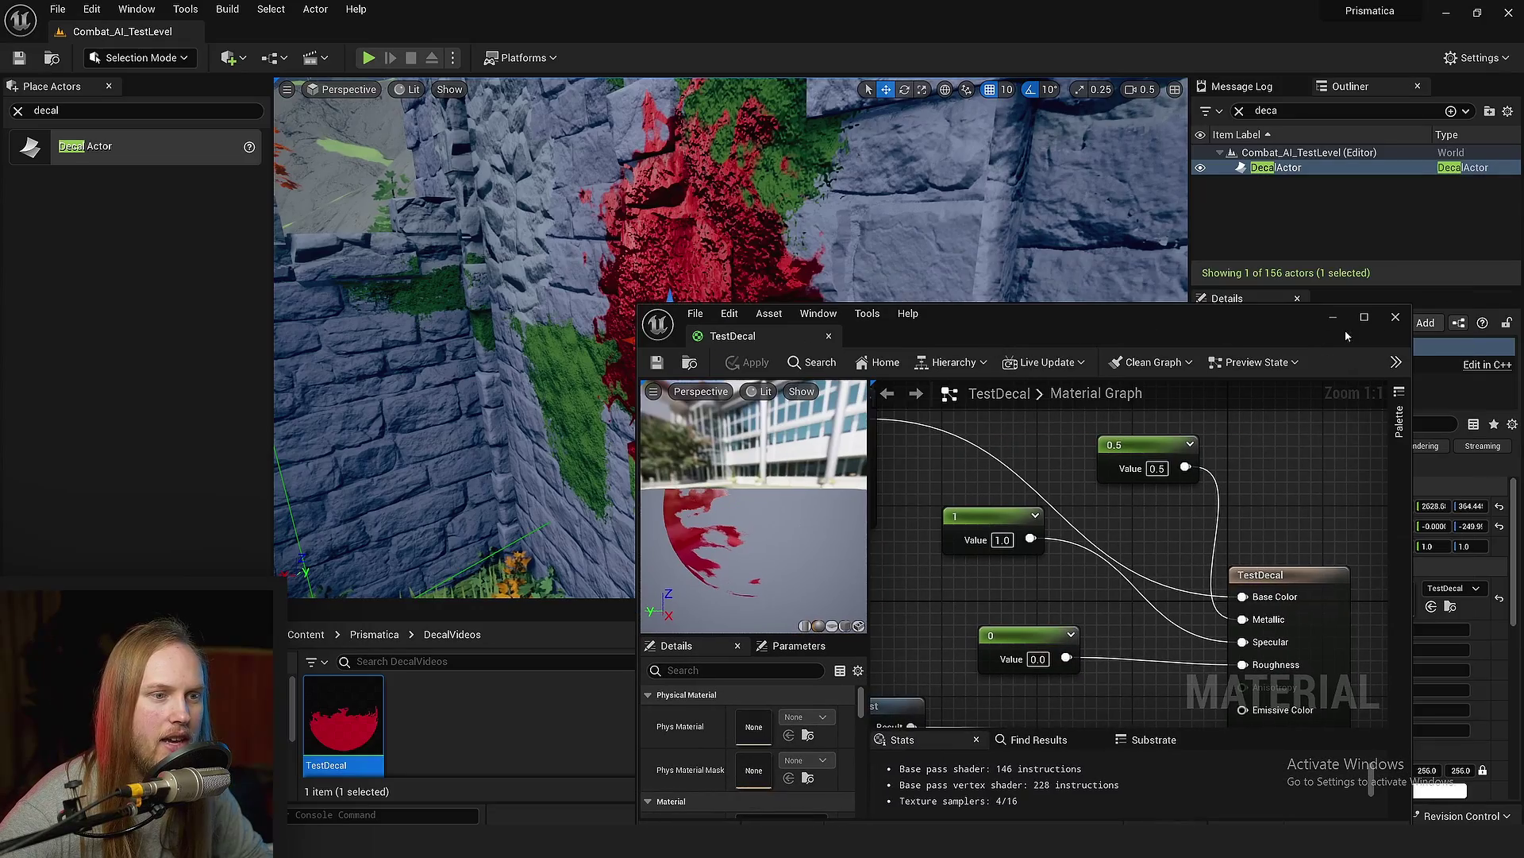
Close the material editor and inspect the glossy red decal on the ruin wall from close range.
click(1395, 318)
key(f)
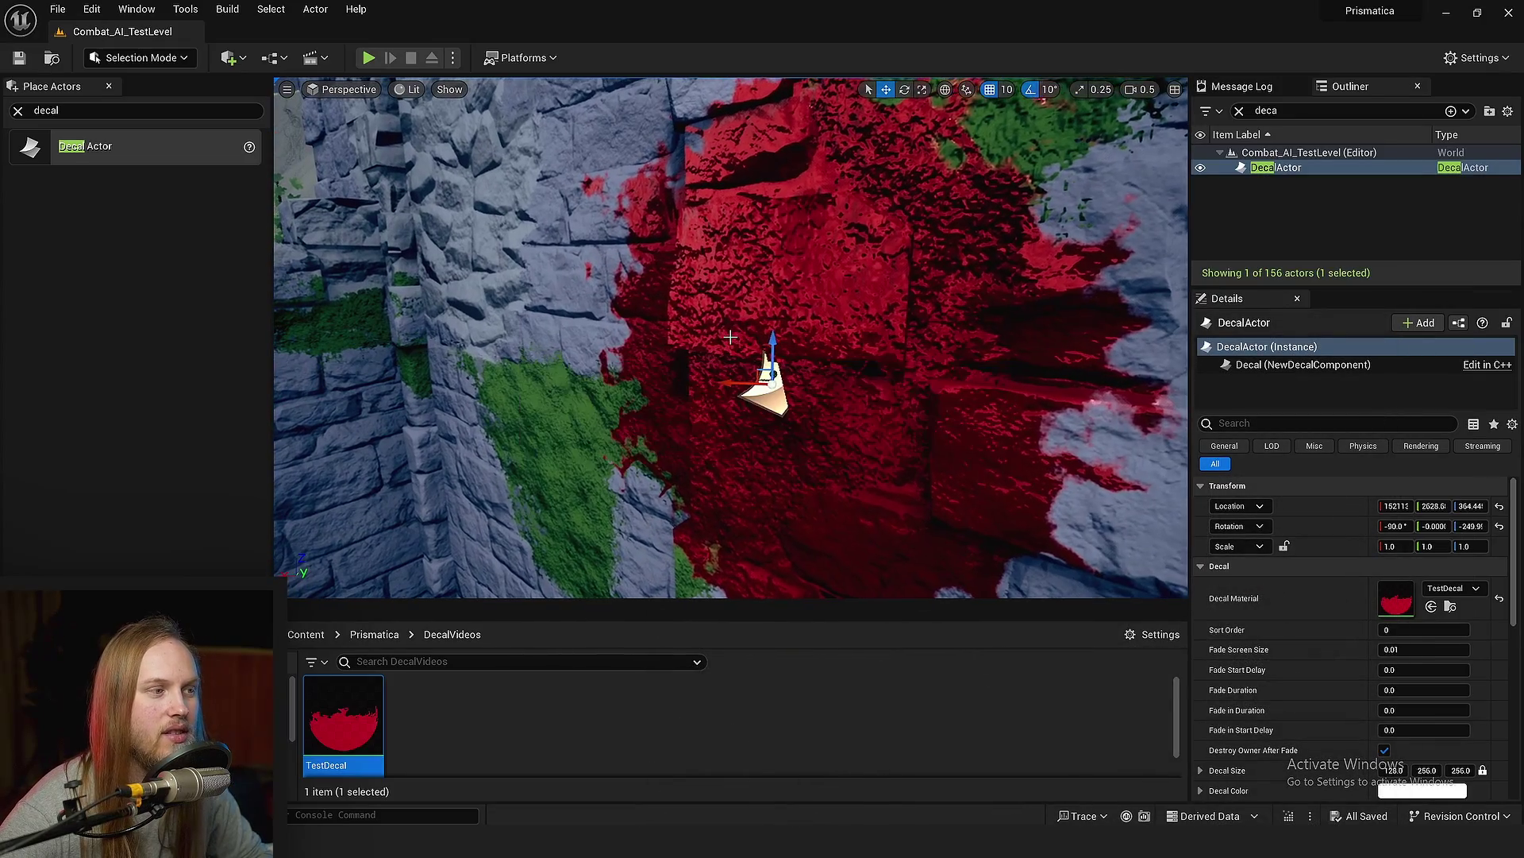
right_drag(731, 338, 953, 326)
alt+drag(603, 348, 476, 357)
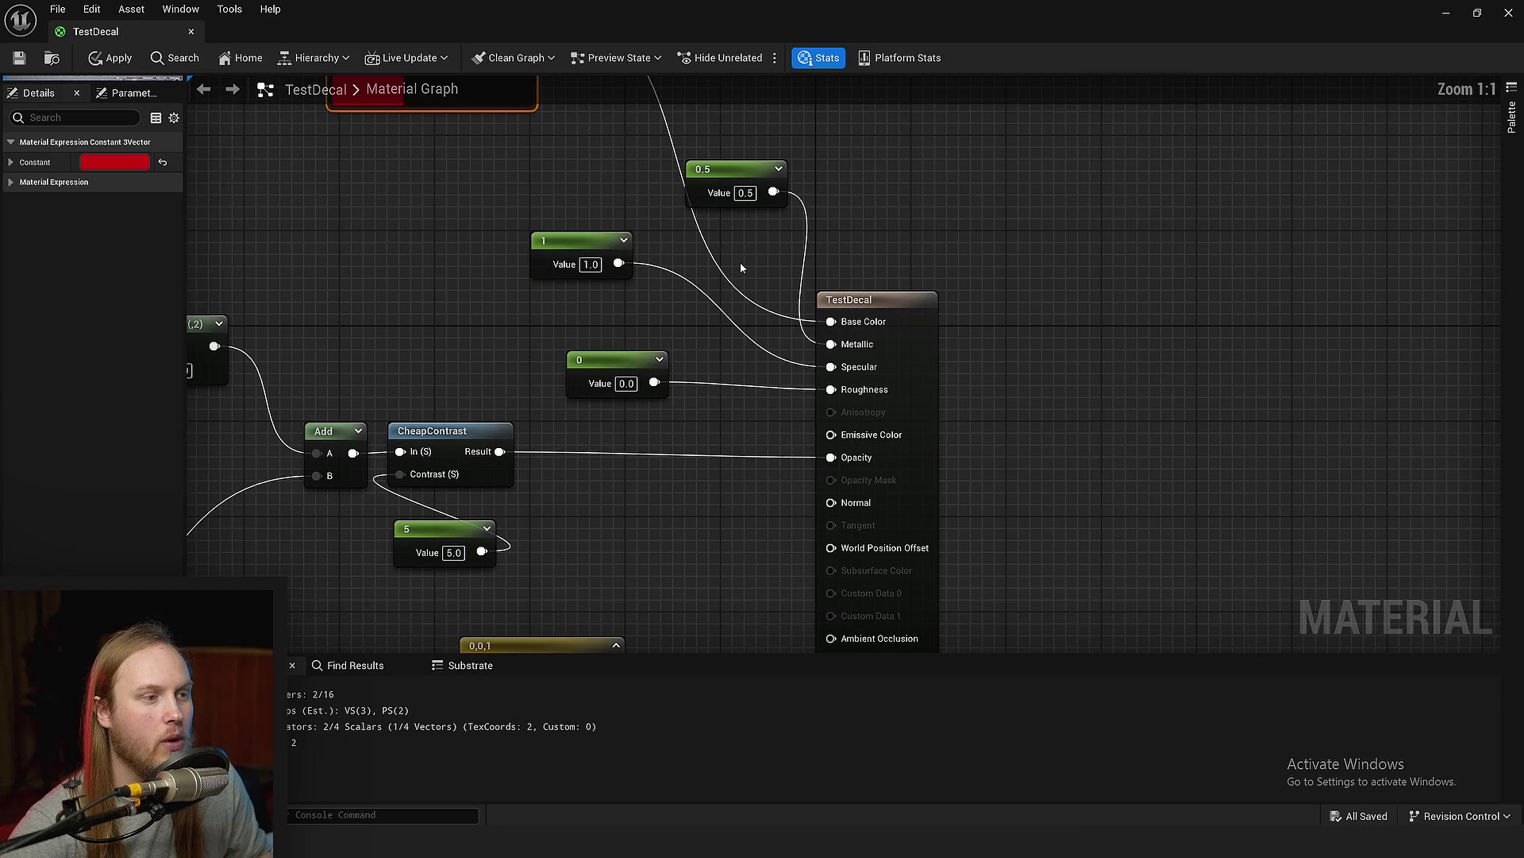
Disconnect the red color from TestDecal's Base Color input, leaving the Metallic, Specular, Roughness and Opacity connections in place.
right_drag(740, 262, 874, 246)
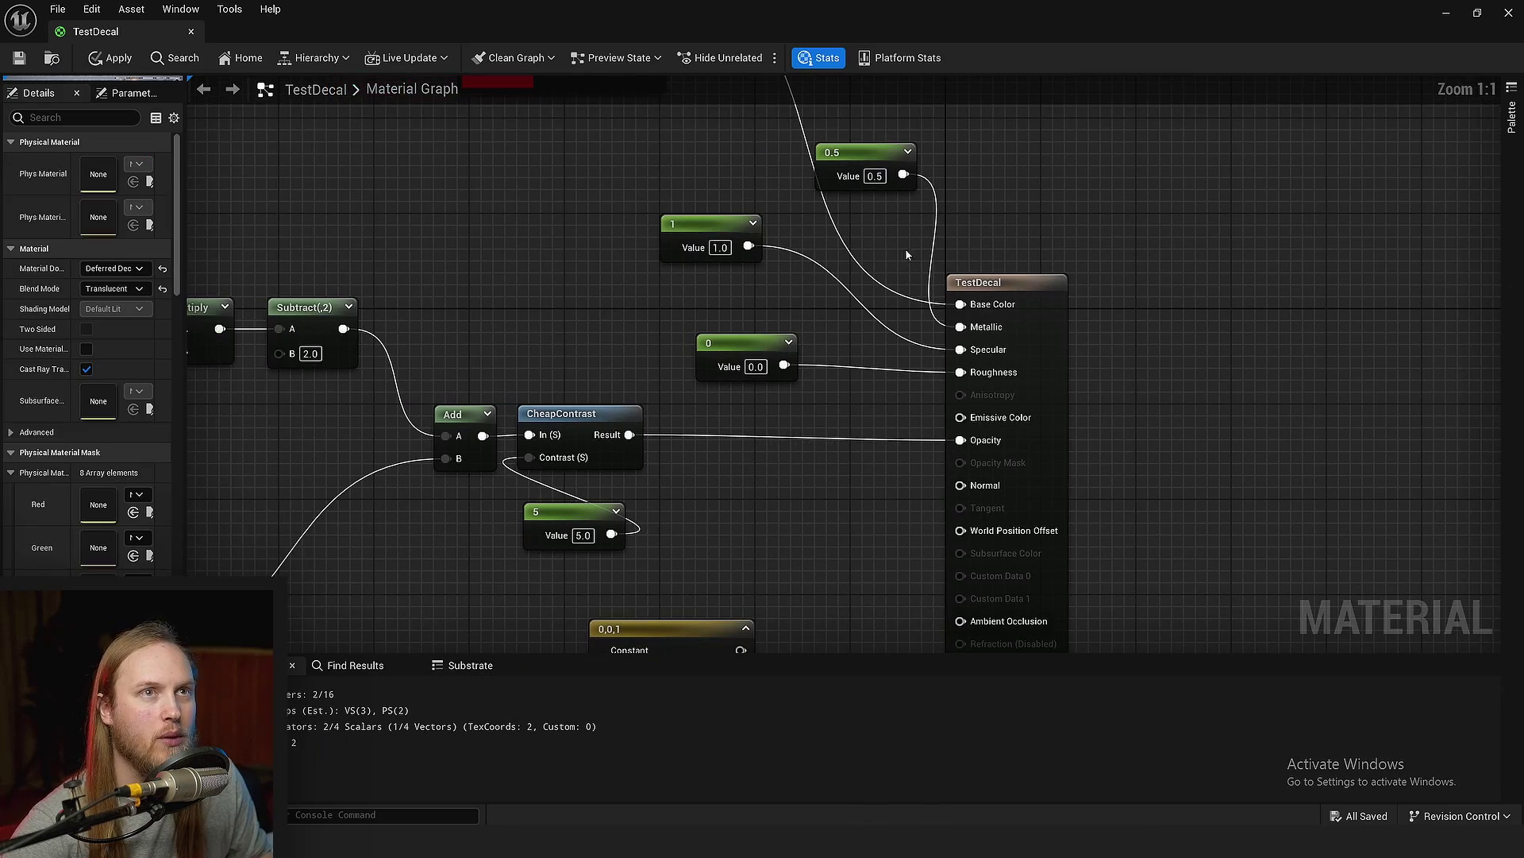
alt+click(961, 304)
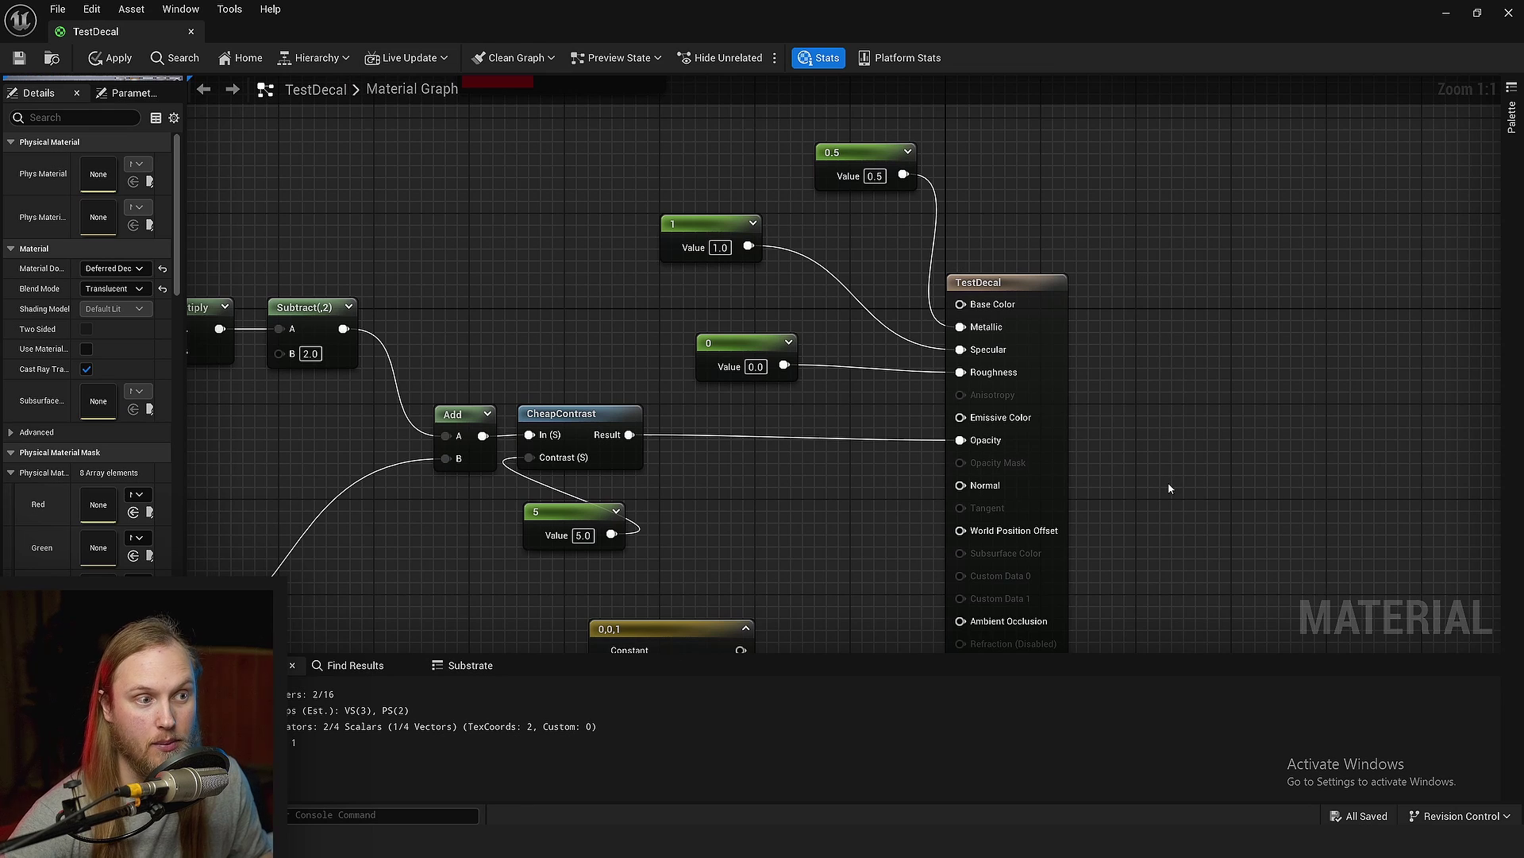
right_drag(1181, 451, 1058, 381)
scroll(999, 343, up, 2)
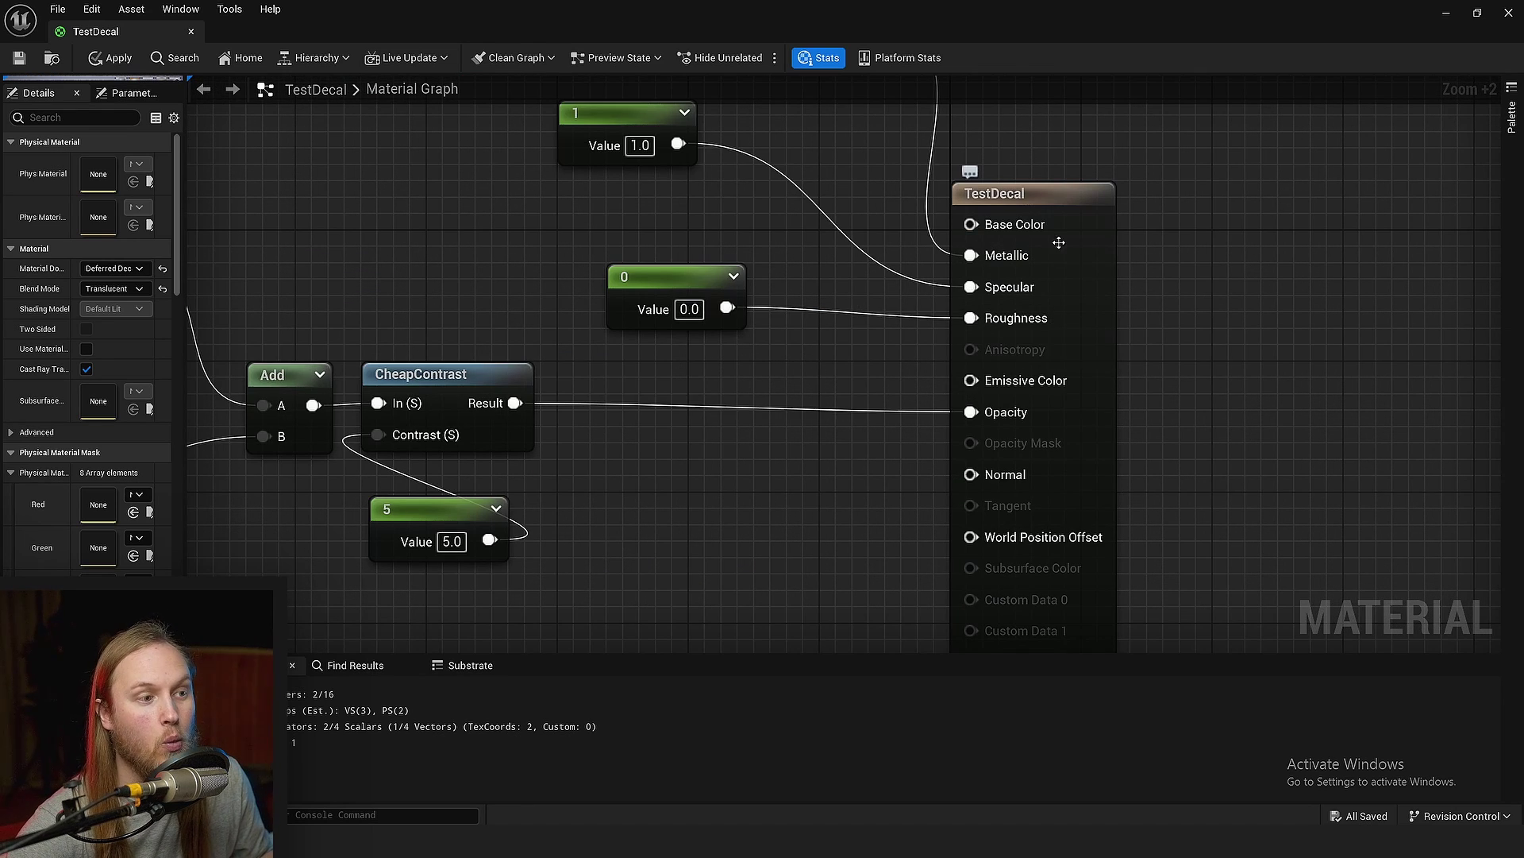
drag(682, 286, 663, 285)
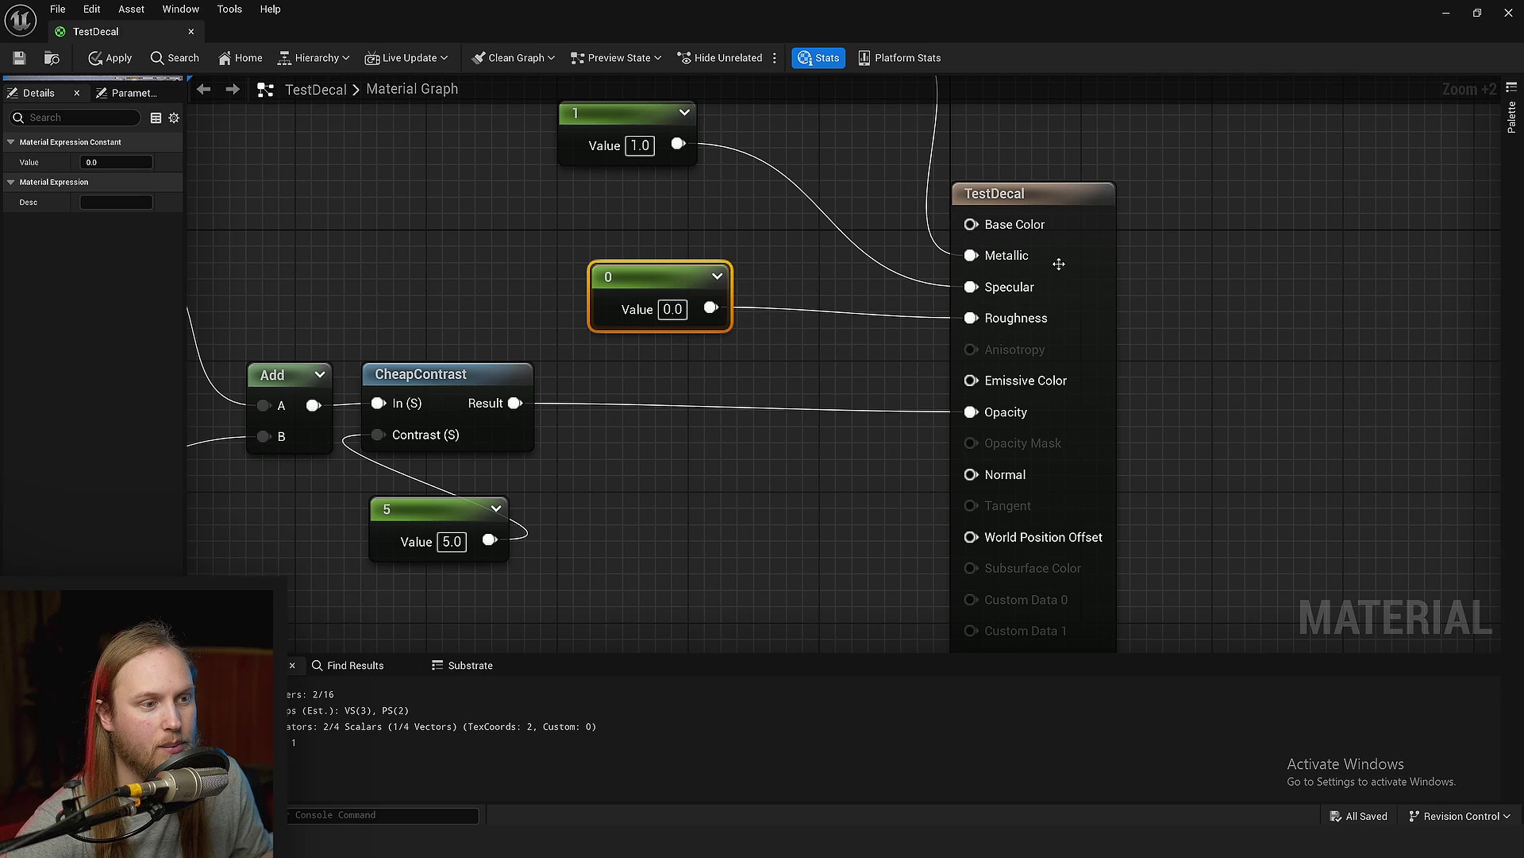
scroll(790, 438, down, 5)
click(825, 412)
scroll(826, 411, up, 7)
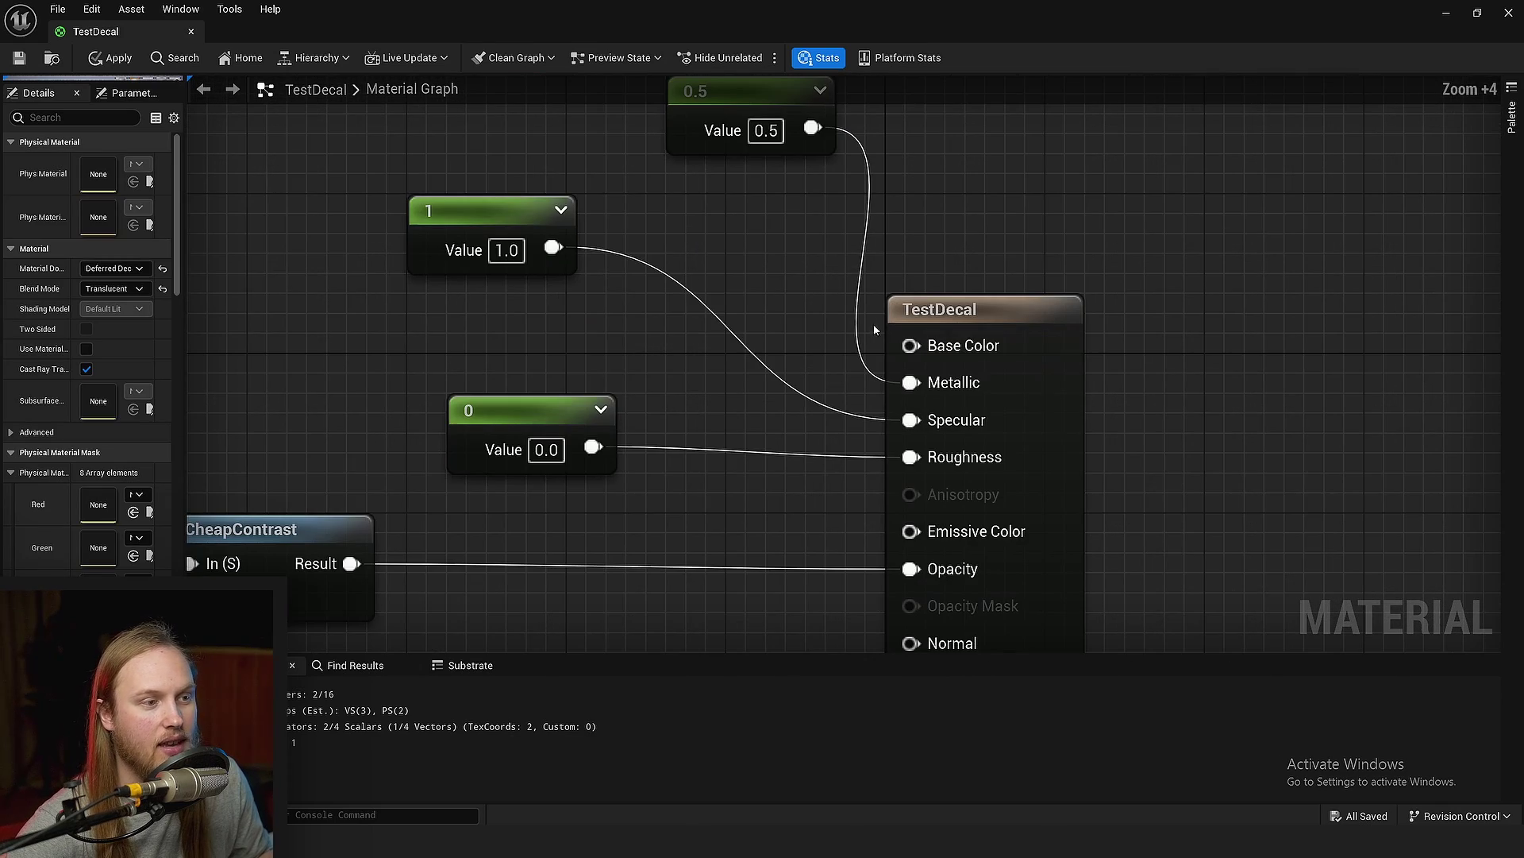
Uncover the level viewport, save TestDecal and examine how the decal affects the wall without a base color.
drag(673, 21, 1200, 270)
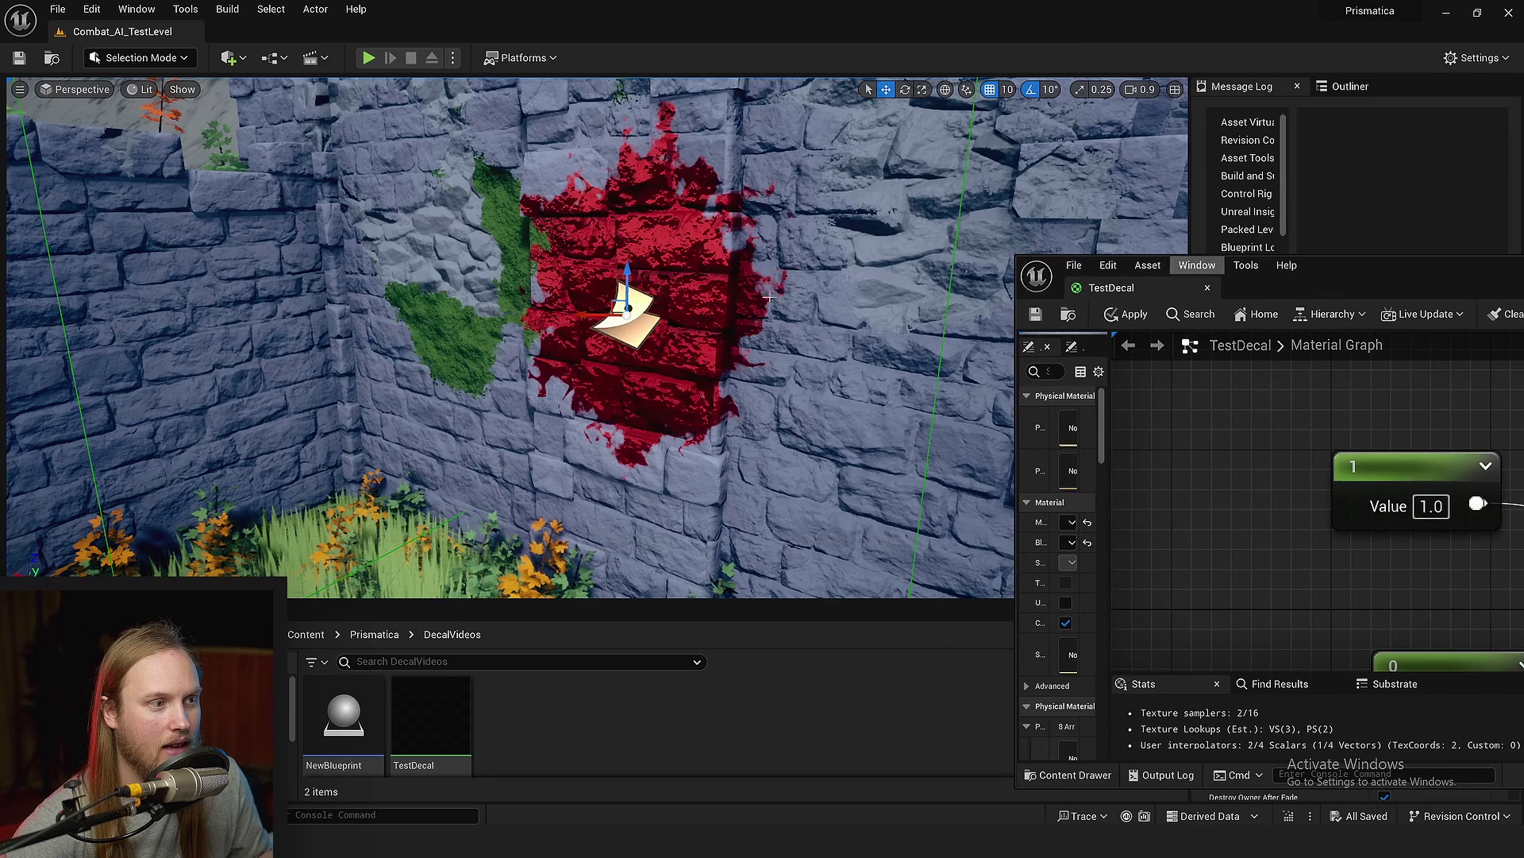
click(1034, 313)
key(w)
mouse_move(558, 367)
right_down()
mouse_move(603, 333)
mouse_move(559, 367)
right_up()
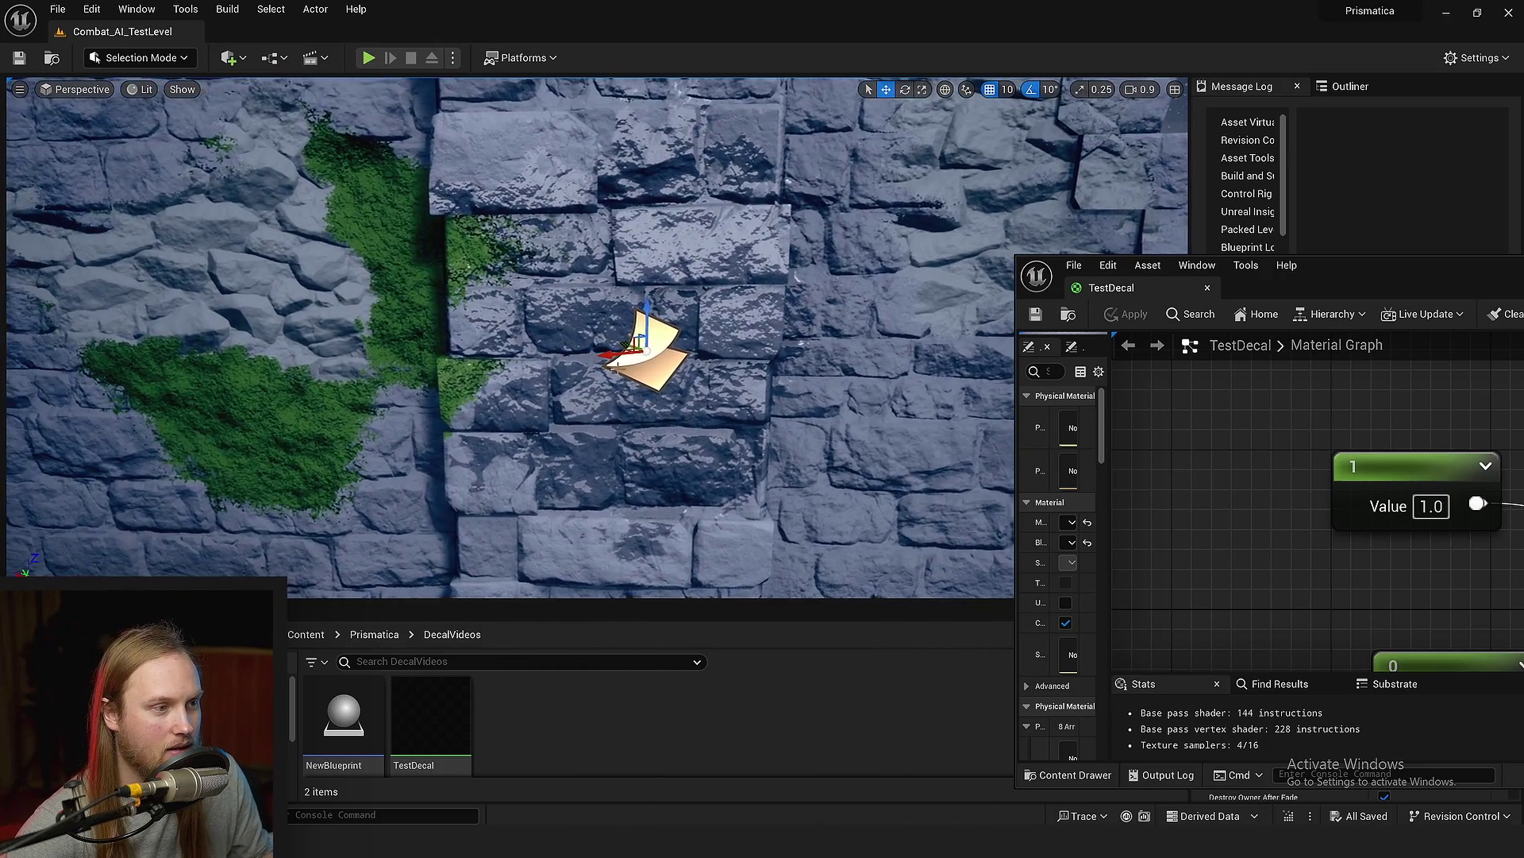
drag(647, 351, 783, 362)
right_drag(783, 363, 730, 365)
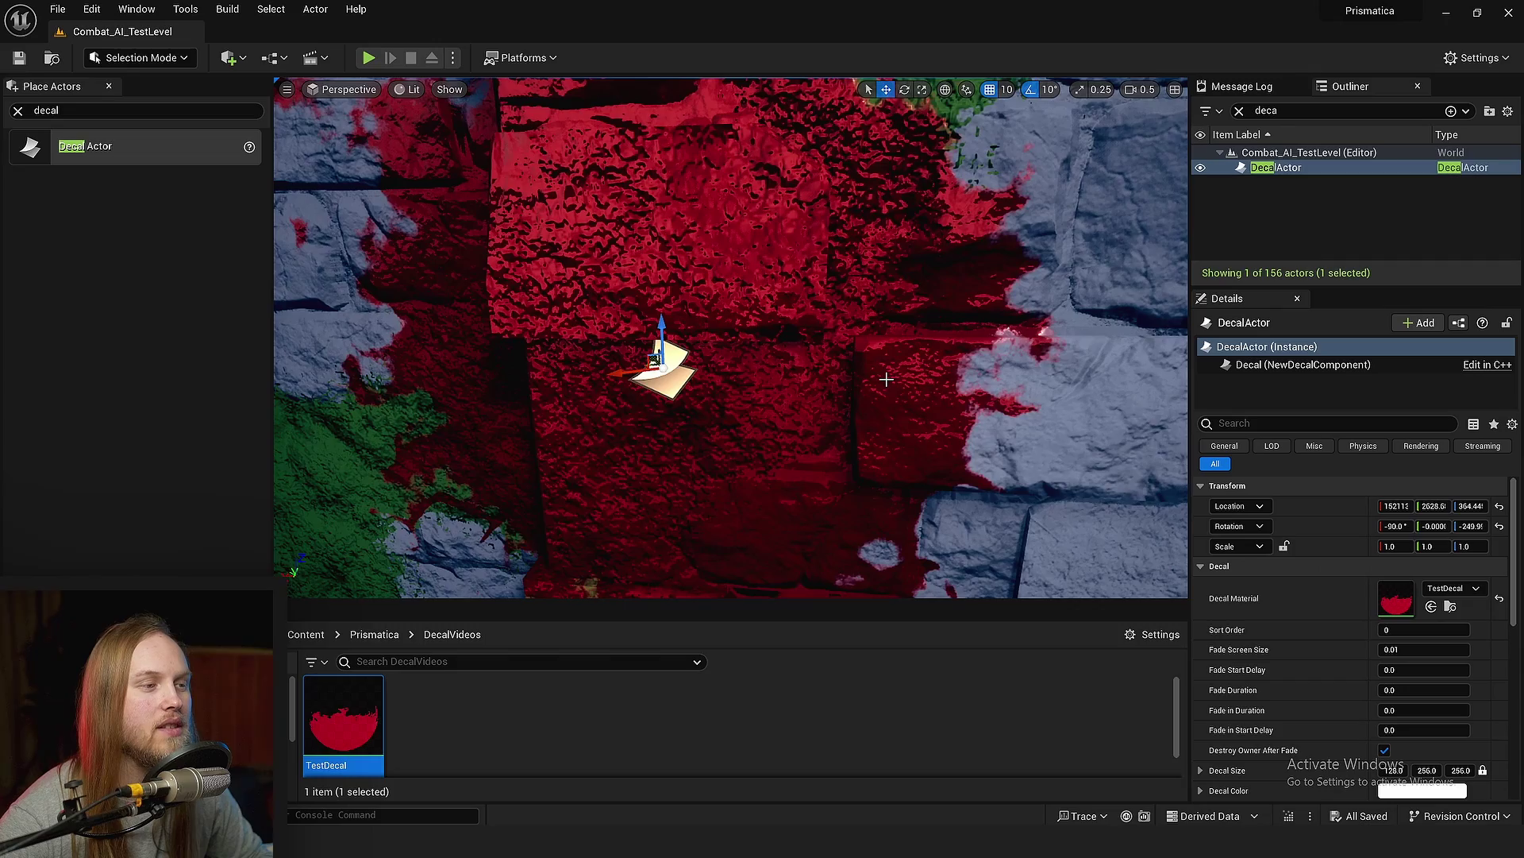
Move the decal actor to a slightly different spot on the ruin wall and view it from both sides.
drag(657, 365, 708, 359)
right_drag(715, 349, 783, 349)
key(s)
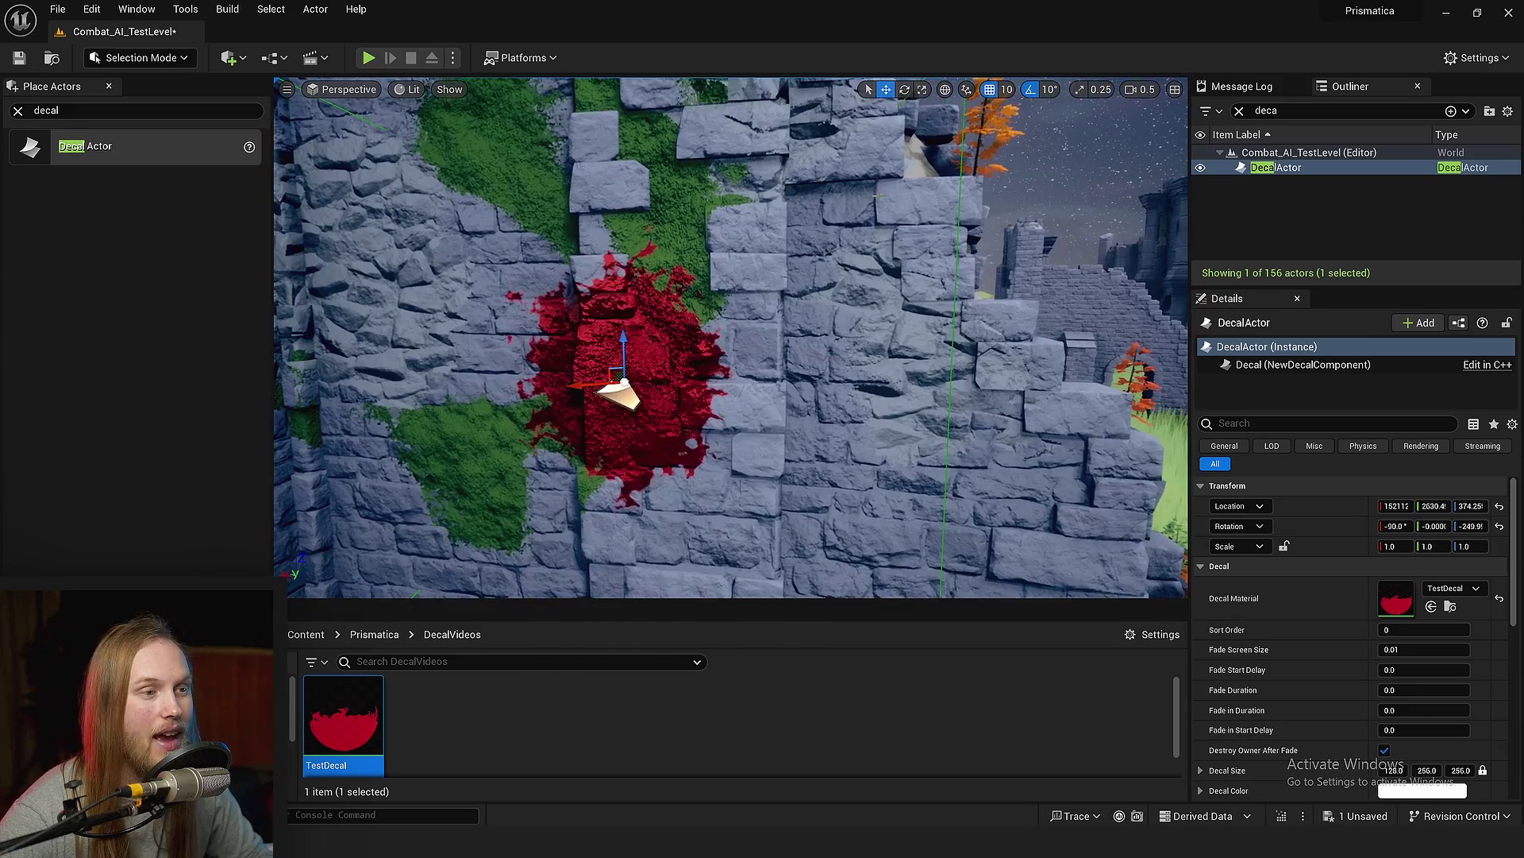
alt+drag(523, 294, 695, 242)
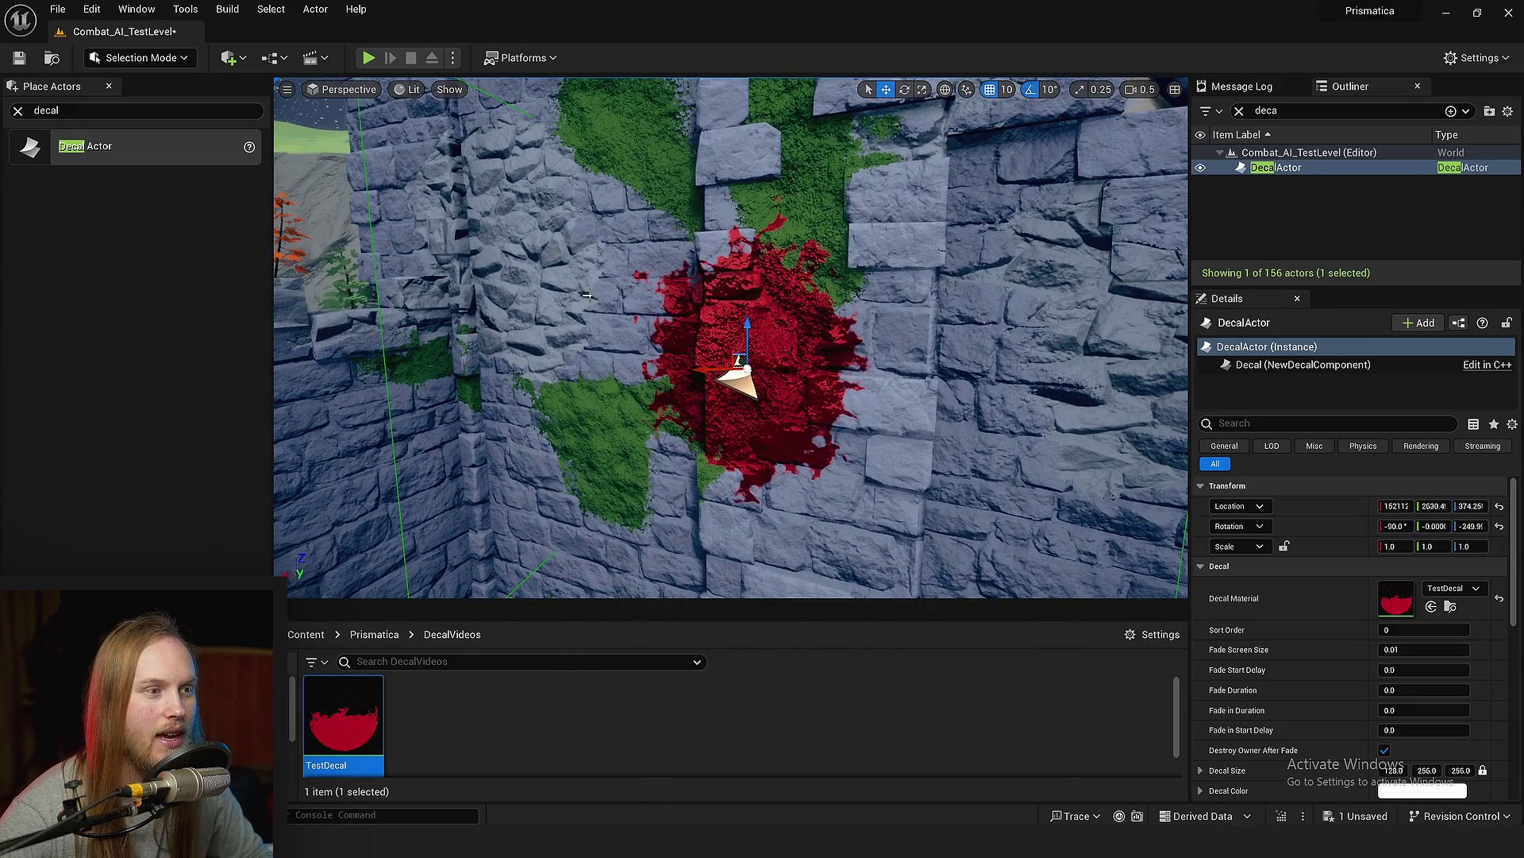
Examine the moved decal on the ruin wall from several distances, with the decal actor selected.
right_drag(609, 308, 746, 373)
key(s)
scroll(641, 420, up, 3)
right_drag(627, 449, 699, 238)
click(699, 238)
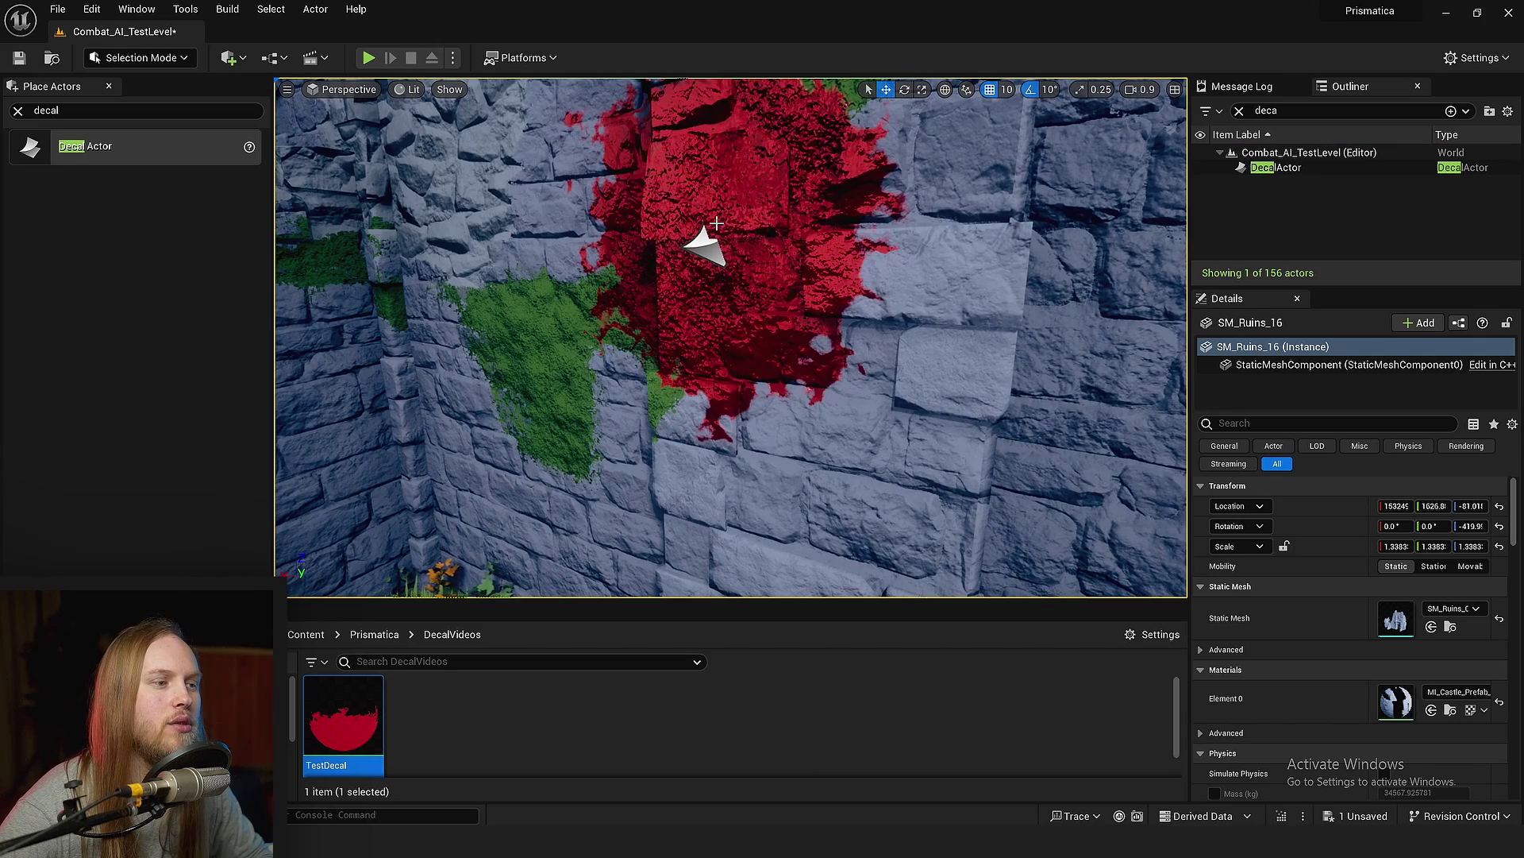
click(713, 247)
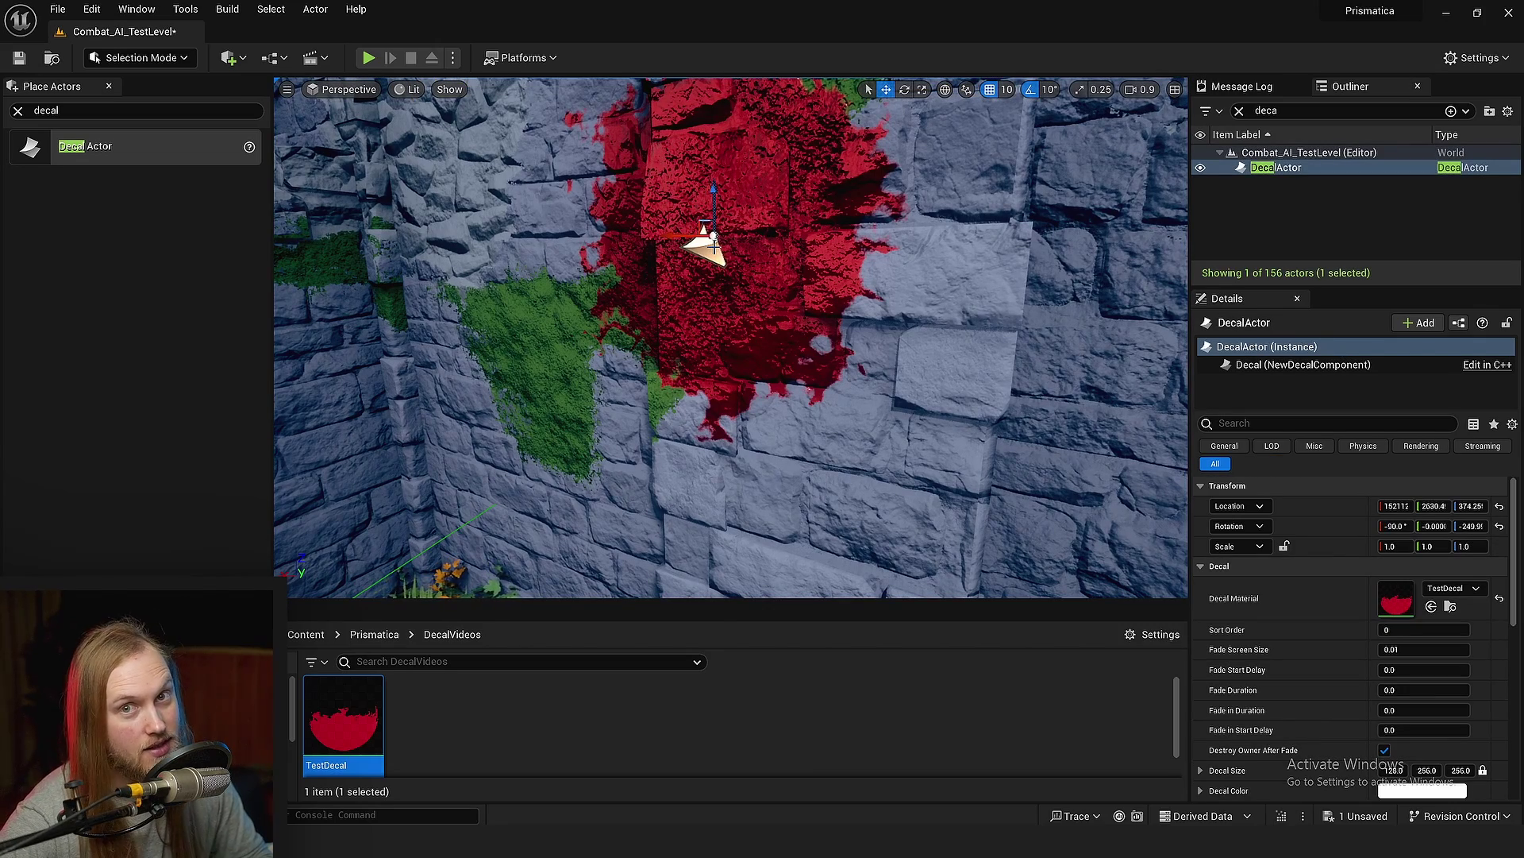
right_drag(731, 287, 299, 403)
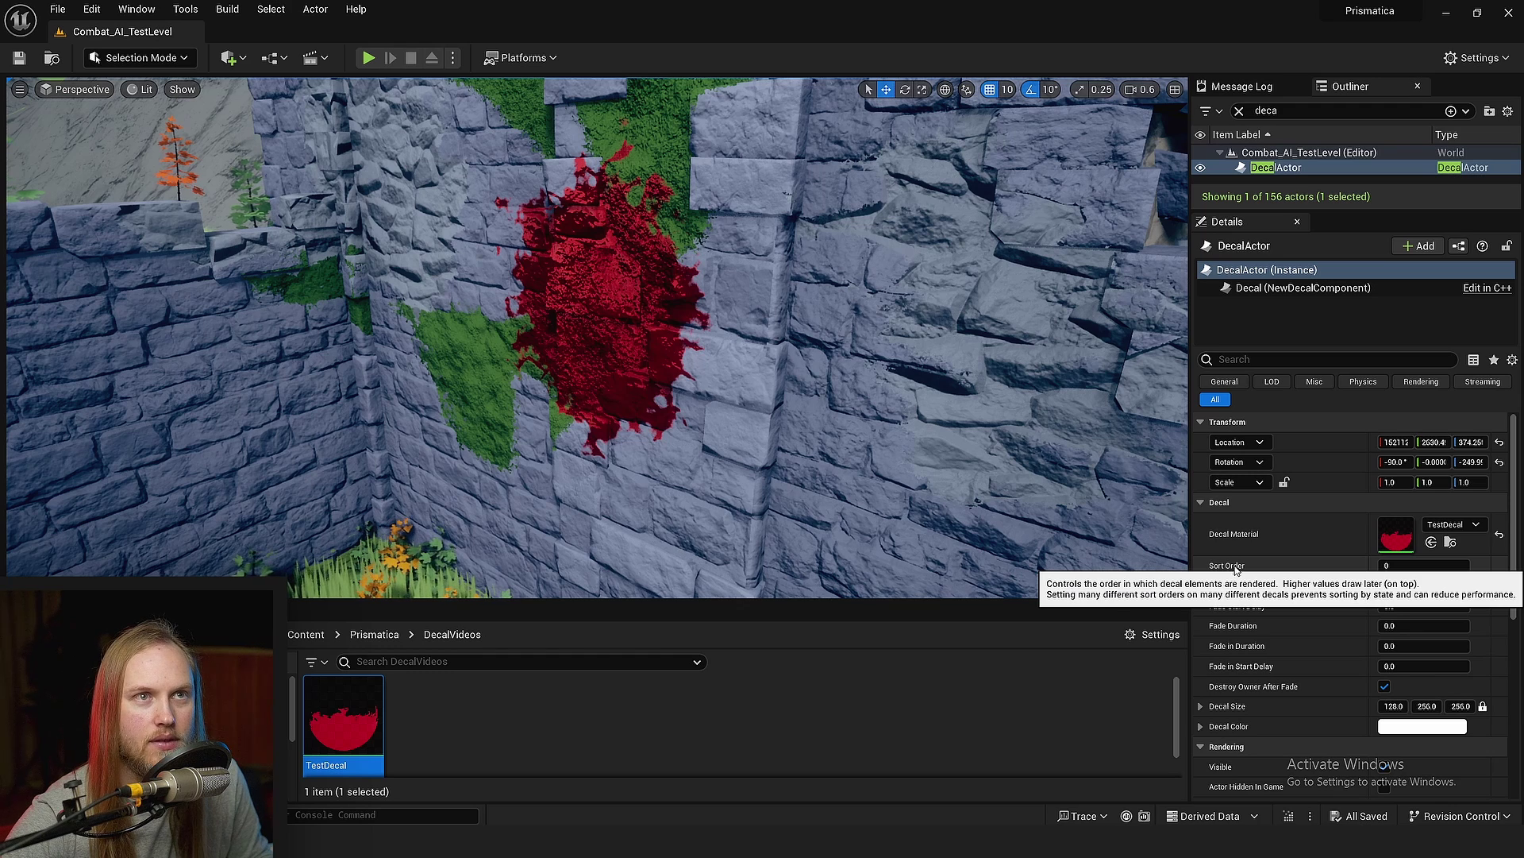
Select the decal component and scale it to 1.6125, 1.995 and 1.435 in X, Y and Z.
click(1253, 288)
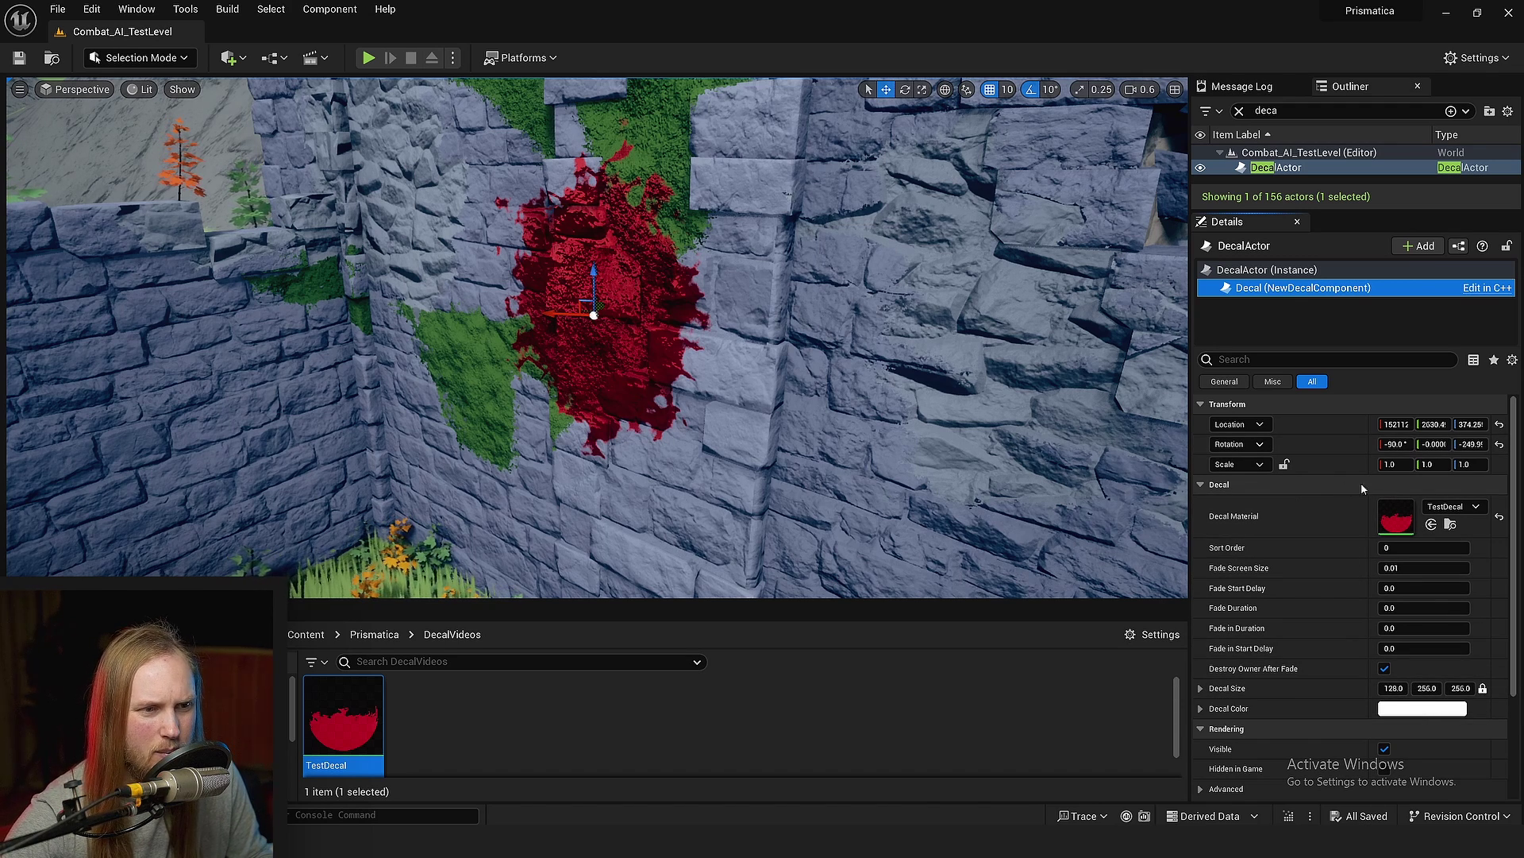
drag(1395, 464, 1421, 463)
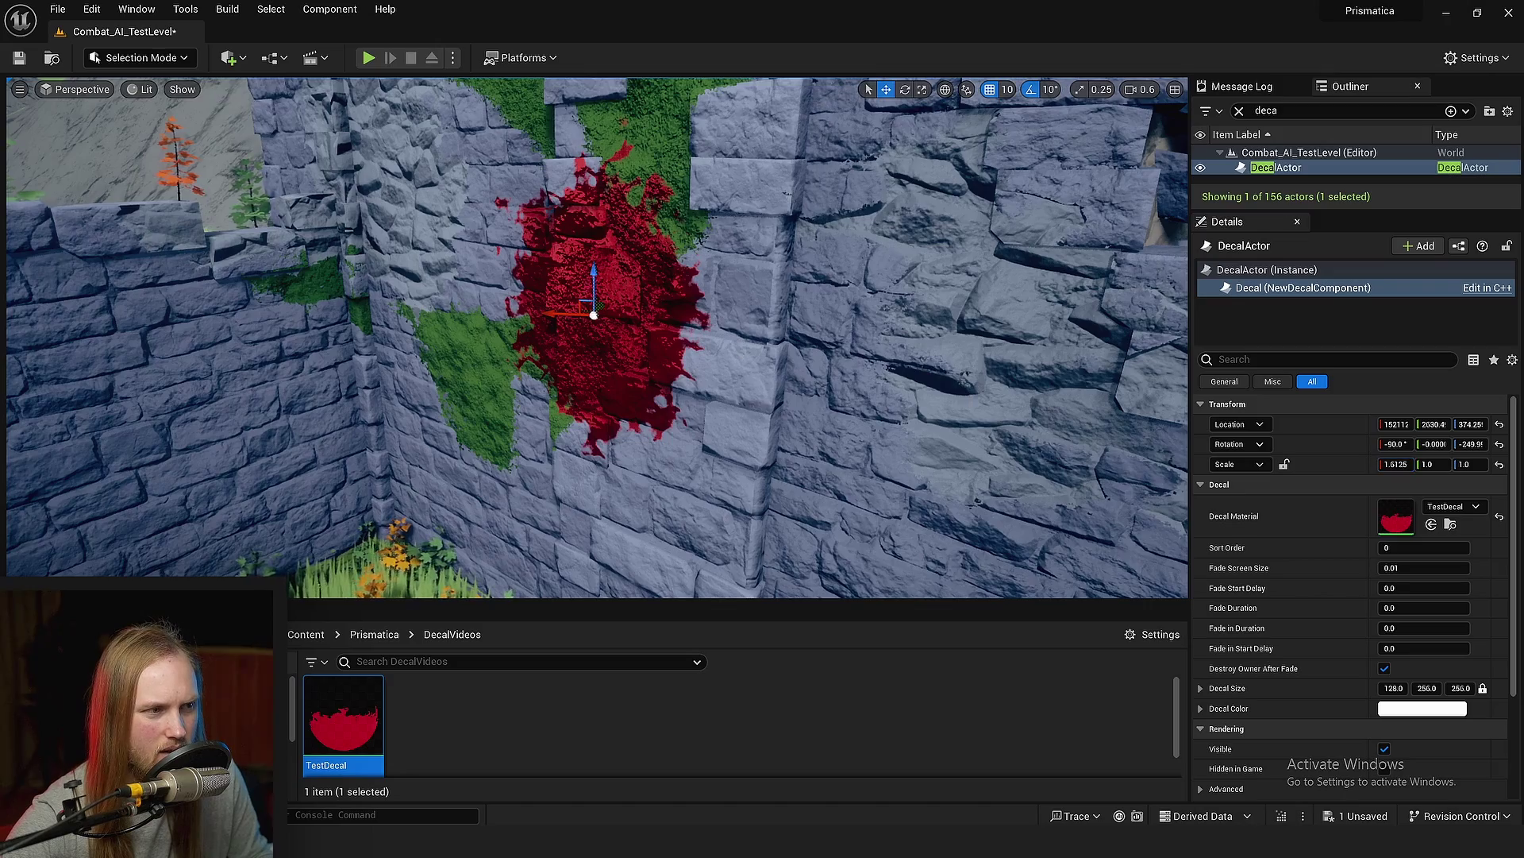
right_drag(596, 341, 594, 309)
drag(1433, 463, 1498, 464)
right_drag(676, 284, 774, 284)
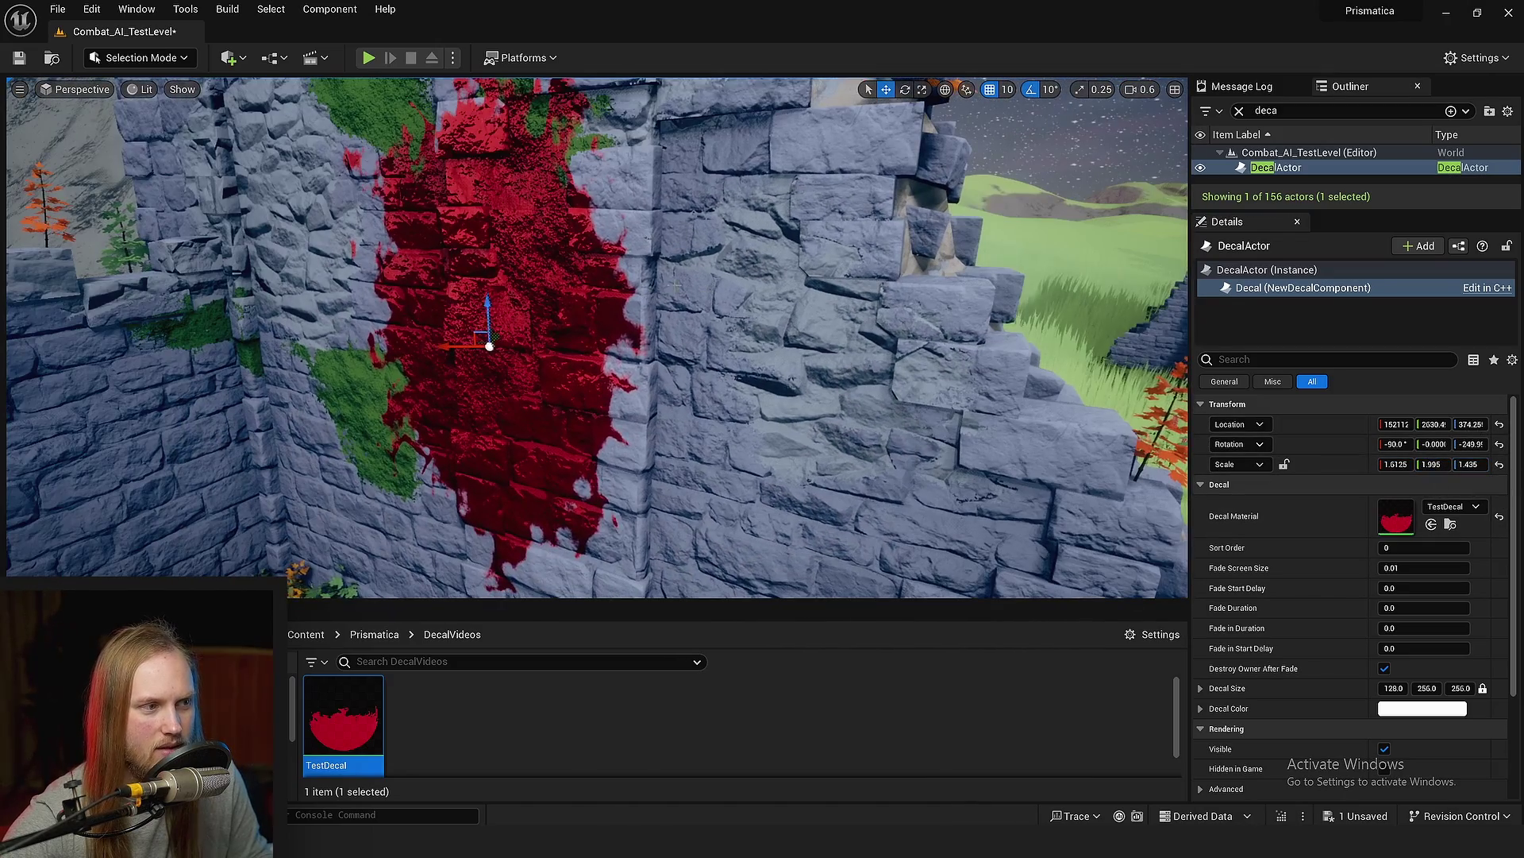
Try a saturated blue, hex linear 007CFFFF, as the decal component's Decal Color.
scroll(1350, 635, down, 2)
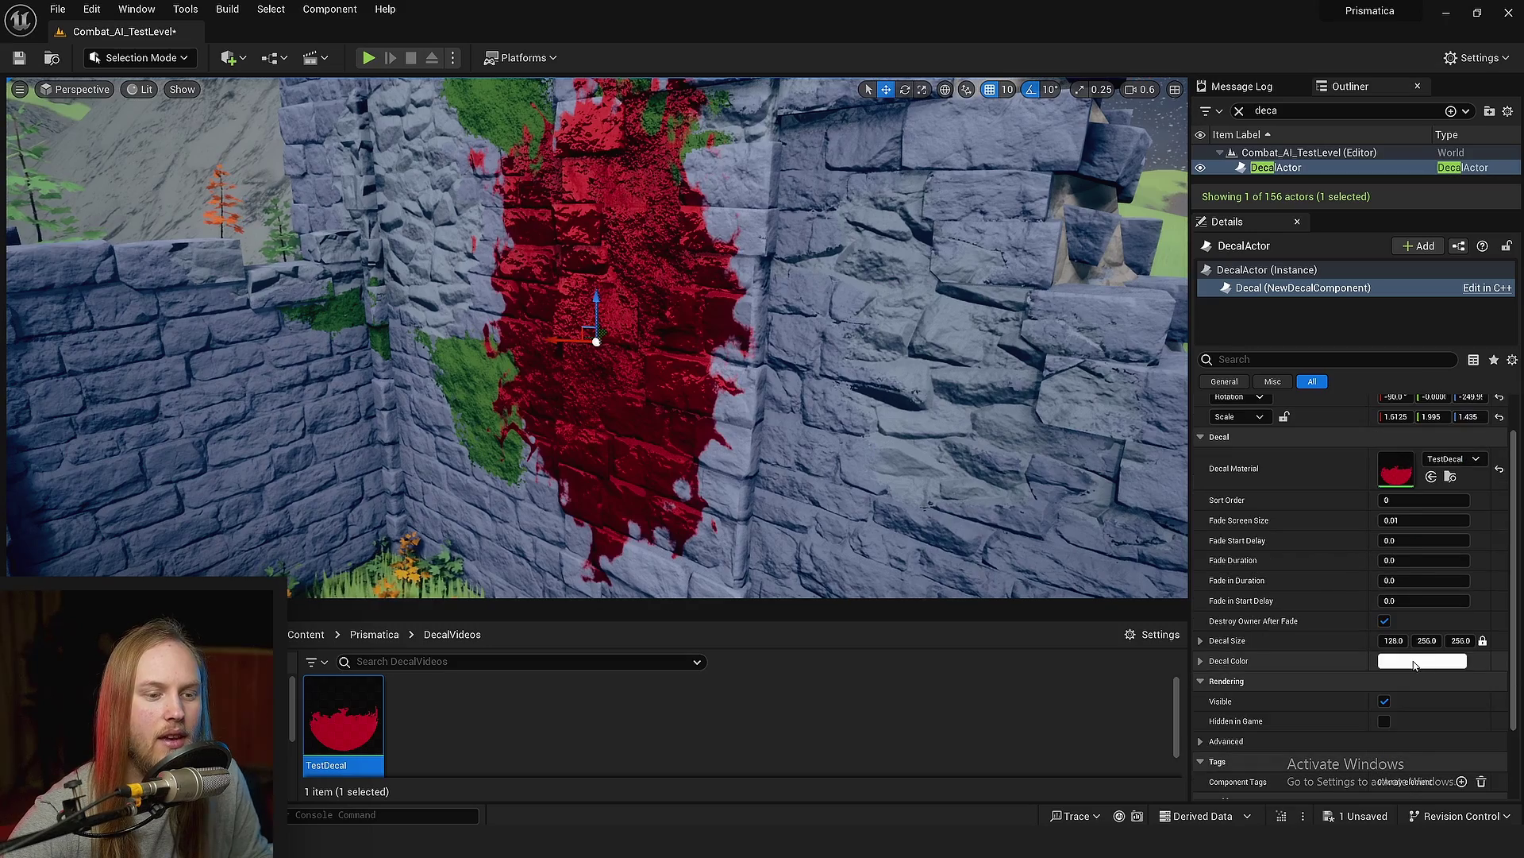
click(1422, 661)
mouse_move(1208, 549)
mouse_down()
mouse_move(1167, 496)
mouse_move(1113, 523)
mouse_up()
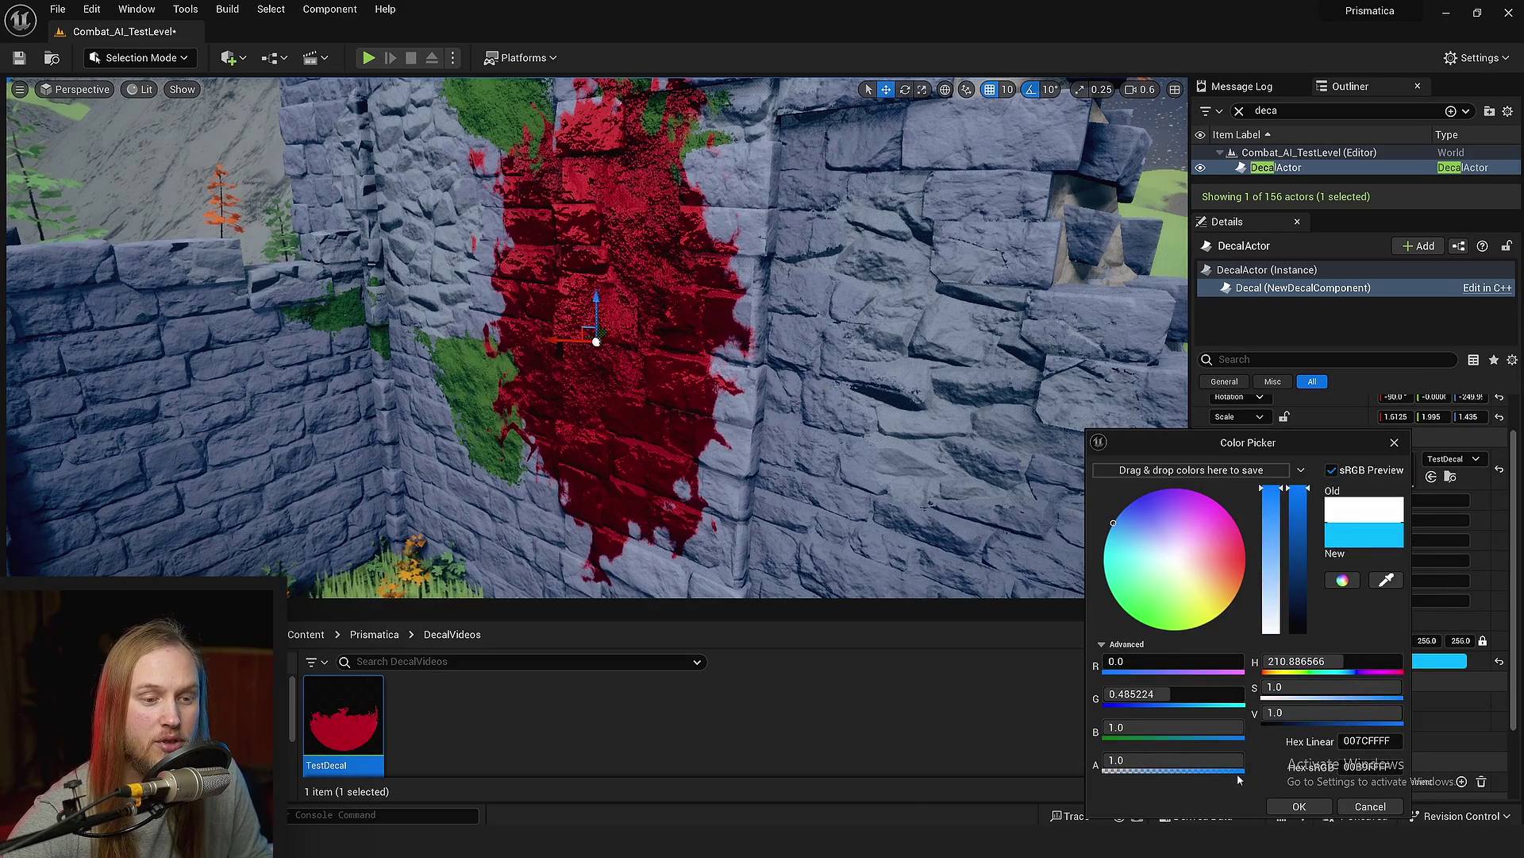
click(1300, 806)
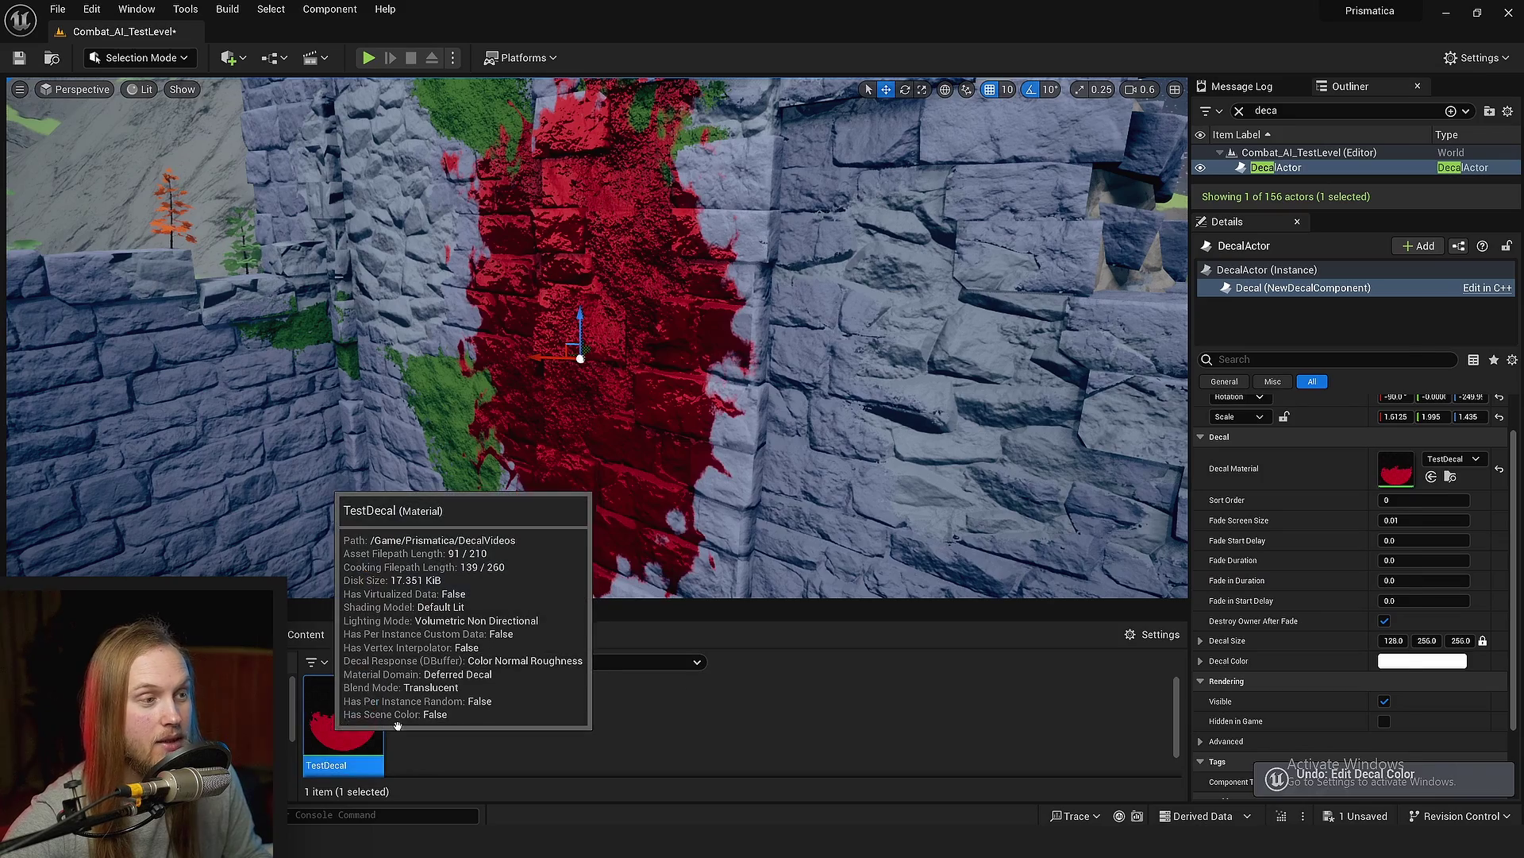
Open the TestDecal material in a maximized editor and bring the empty graph area below the opacity nodes into view.
double_click(343, 719)
double_click(856, 183)
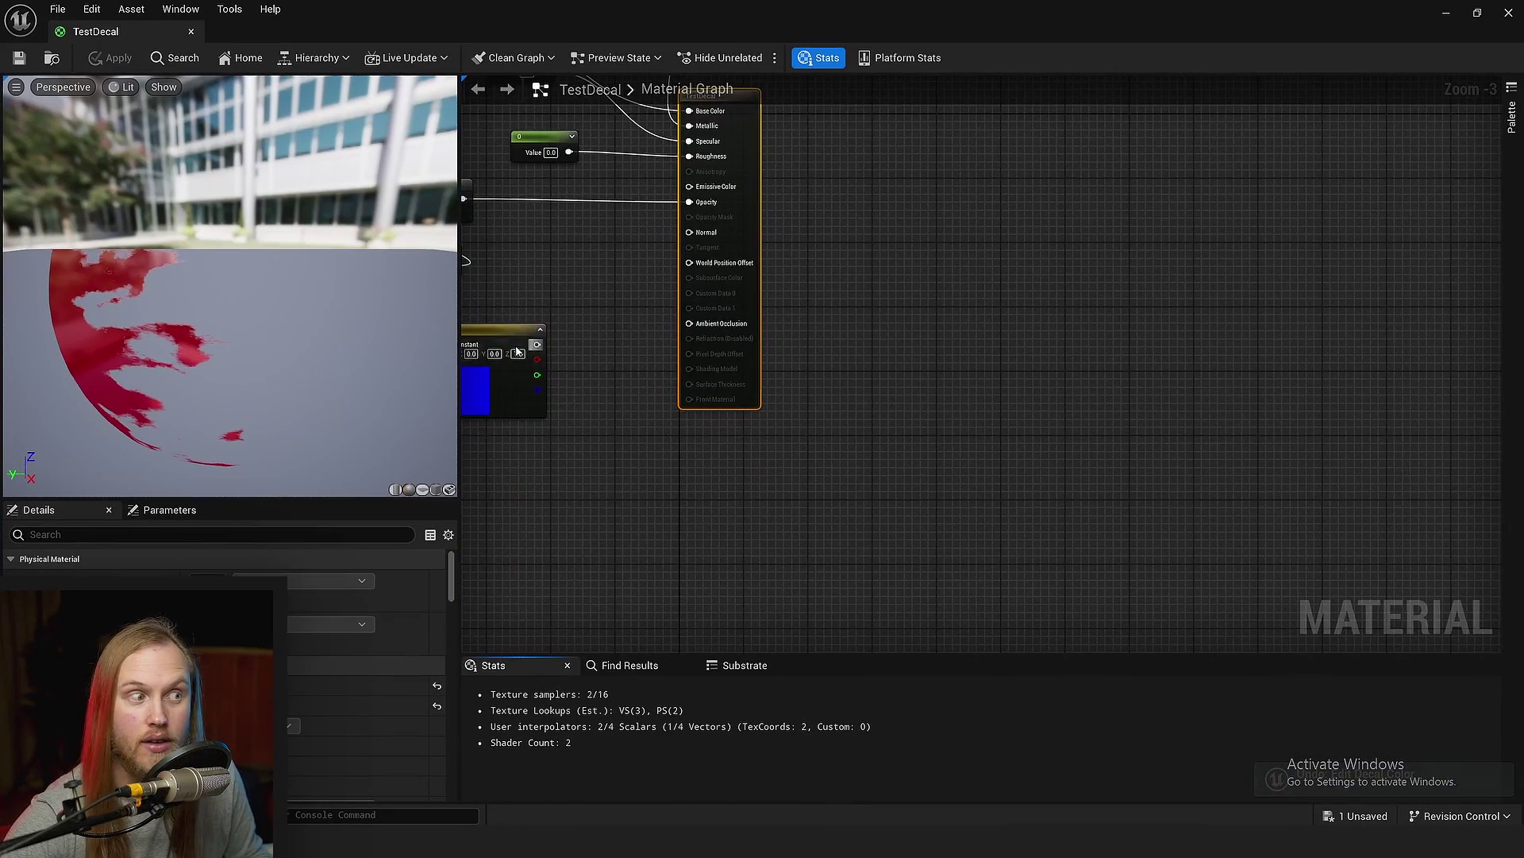
right_drag(492, 524, 865, 504)
Add a Decal Color node to the empty area beside the blue constant vector.
right_click(721, 508)
text(decal color)
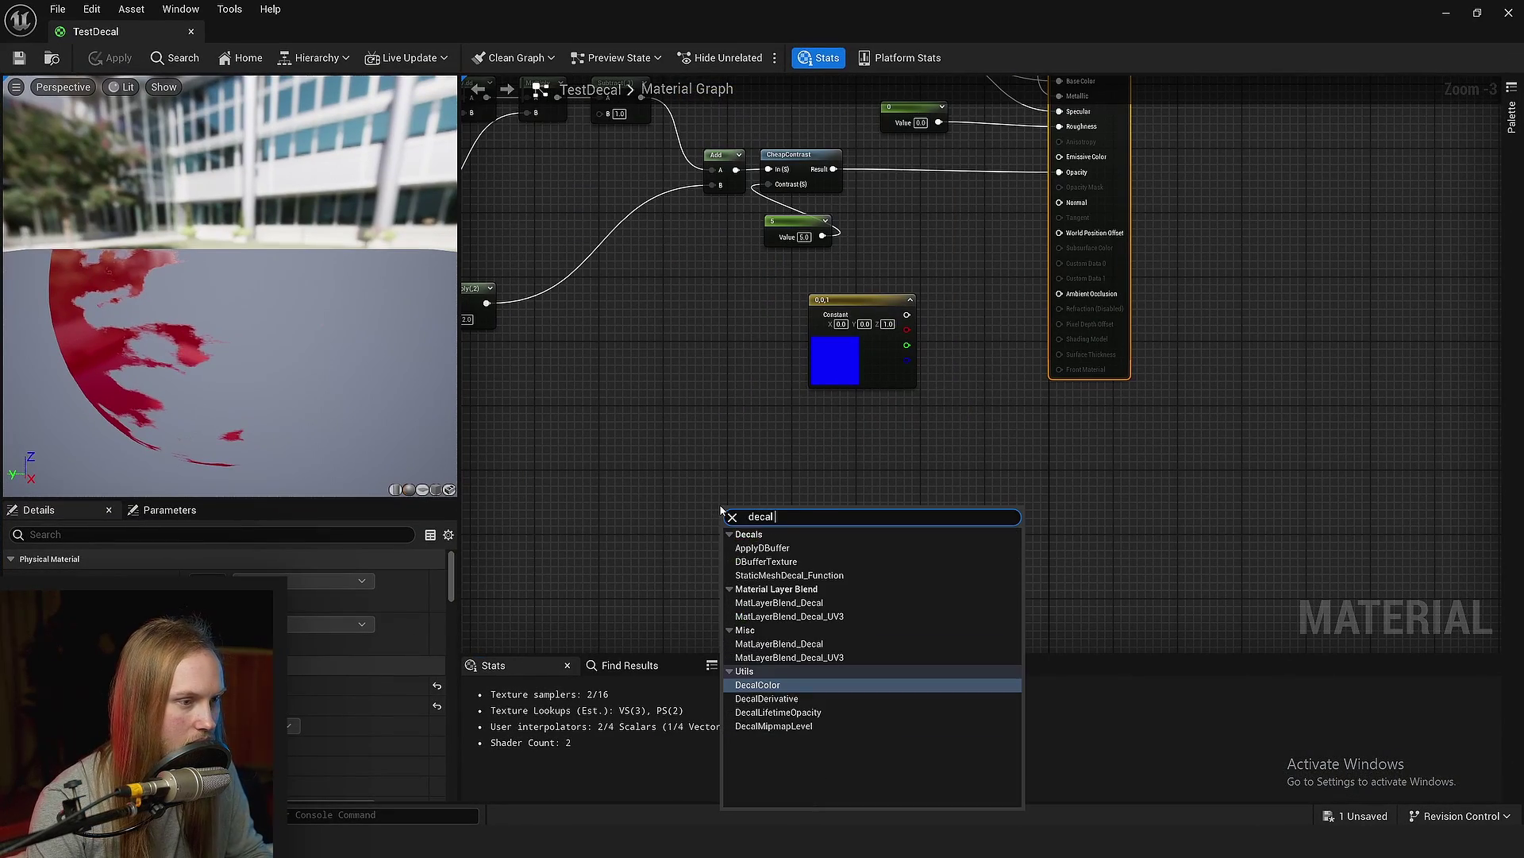
key(Return)
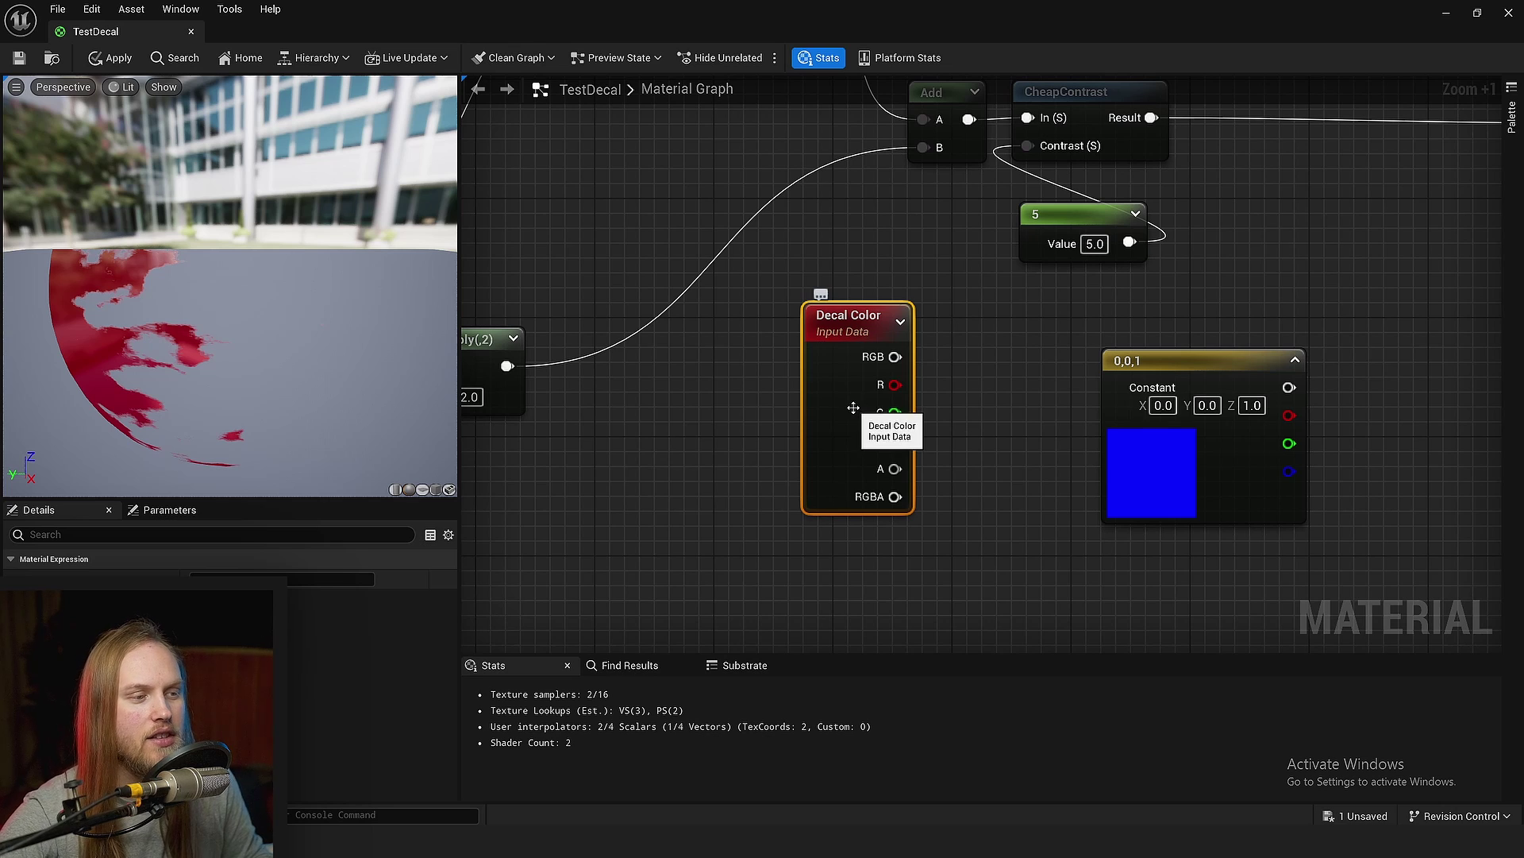
drag(847, 413, 772, 443)
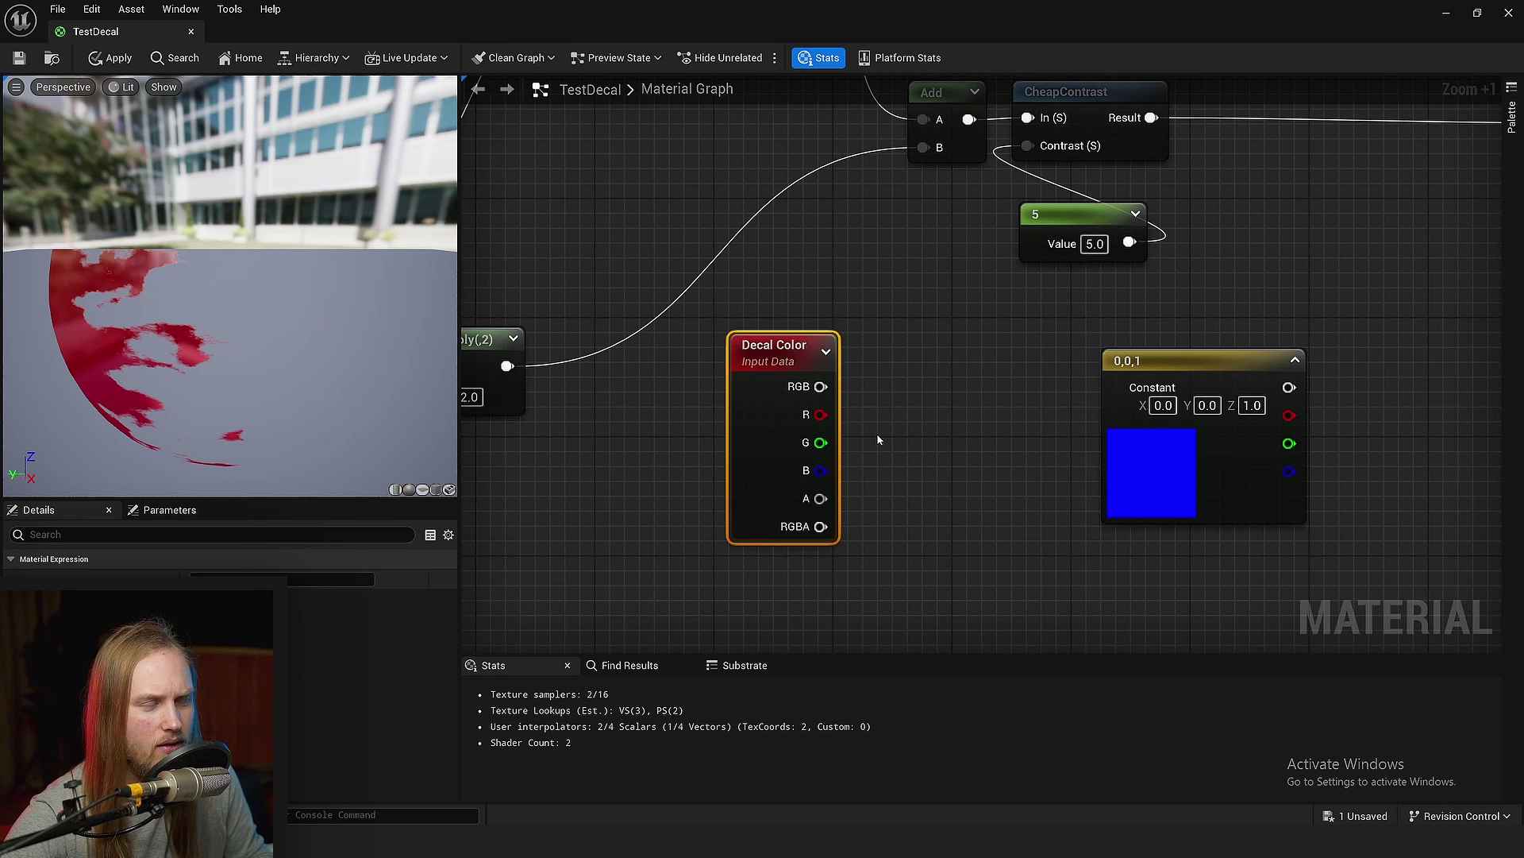
Delete the Decal Color node from the graph and save TestDecal.
key(Delete)
right_drag(878, 439, 1074, 382)
scroll(1074, 389, down, 1)
key(ctrl+s)
right_drag(1007, 570, 1058, 486)
scroll(1058, 486, down, 2)
Add a DecalLifetimeOpacity node and place it below the Opacity parameter.
right_drag(963, 470, 863, 470)
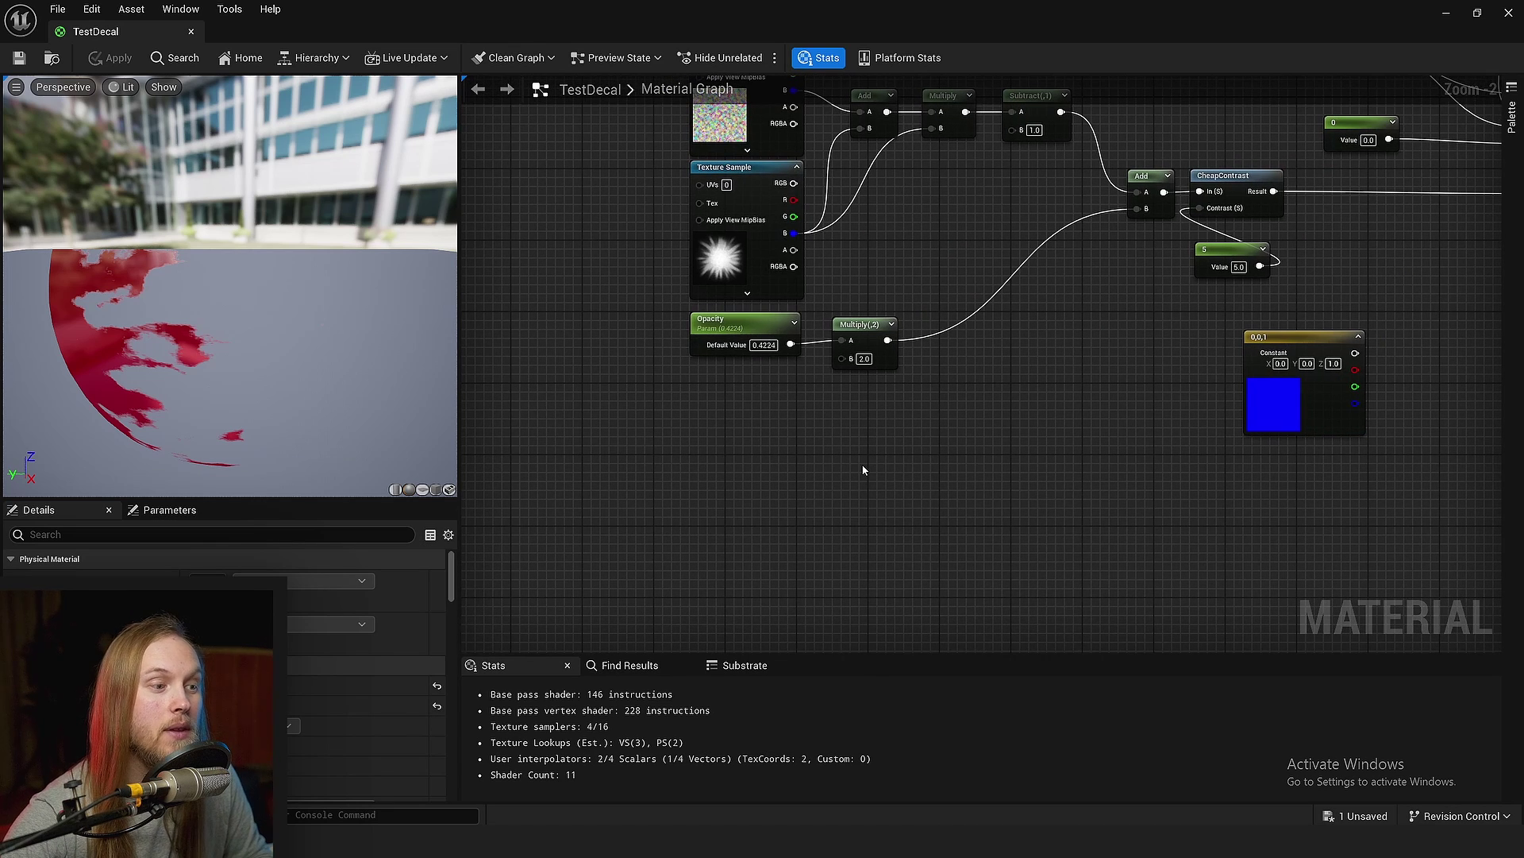
right_click(863, 470)
text(decal li)
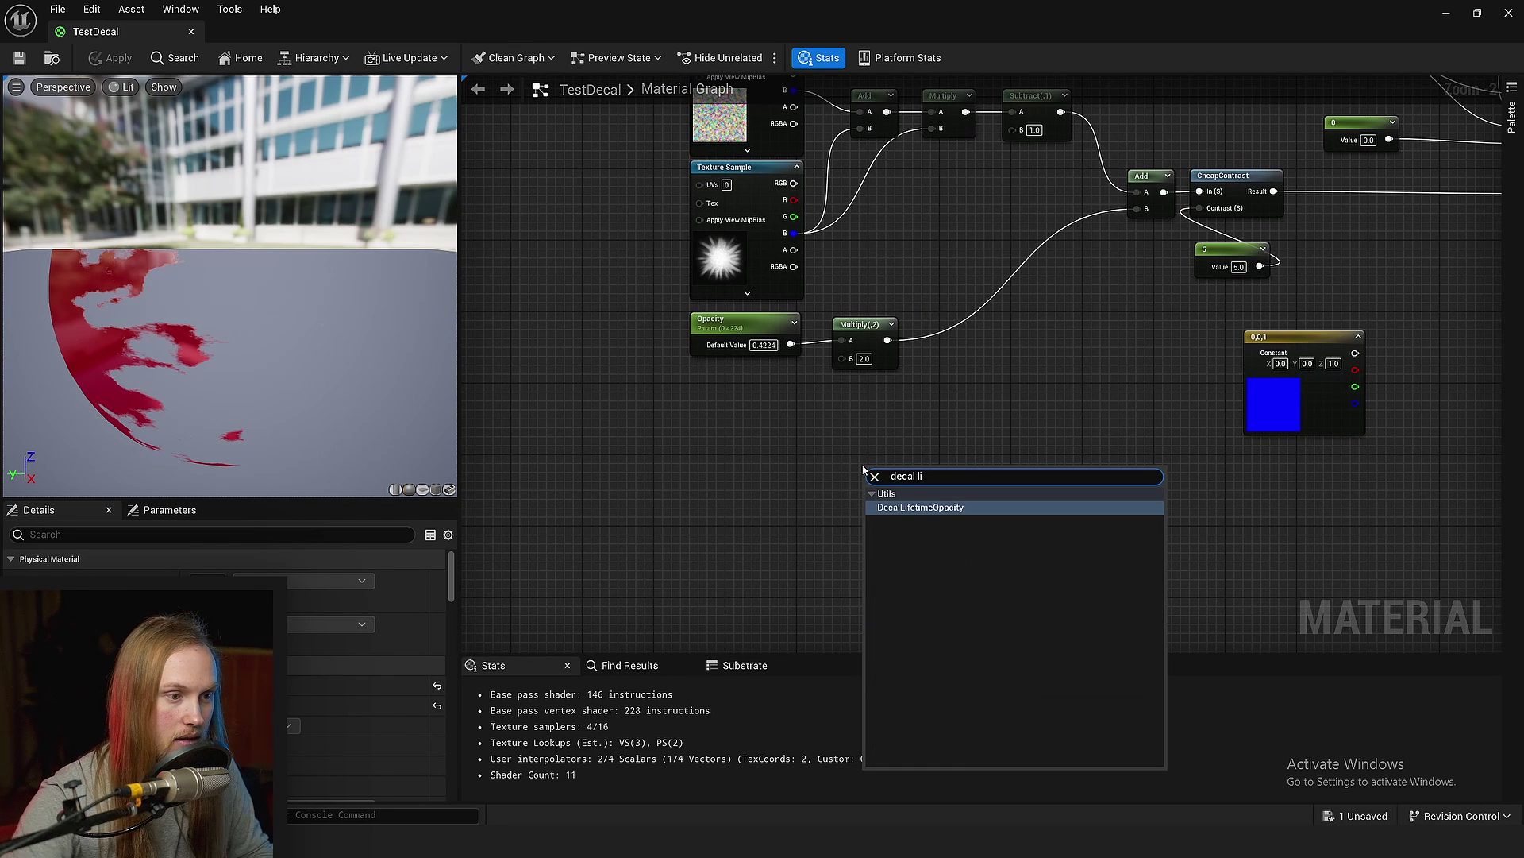
key(Return)
ctrl+scroll(880, 476, up, 3)
drag(880, 475, 639, 365)
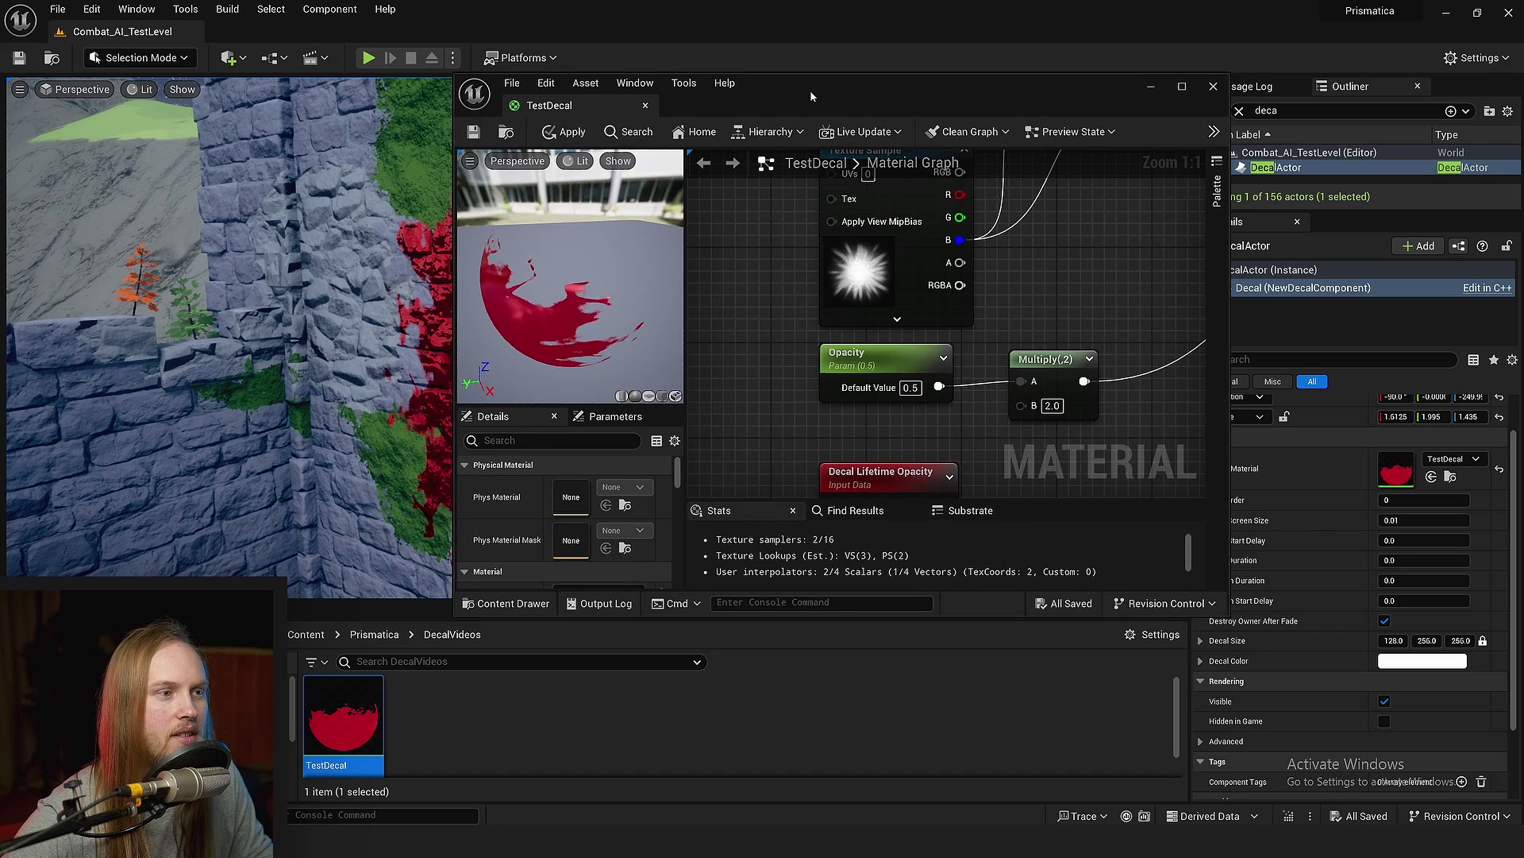
Maximize the material editor again and shift the Decal Lifetime Opacity node to make room for a new node.
drag(810, 89, 673, 112)
double_click(674, 111)
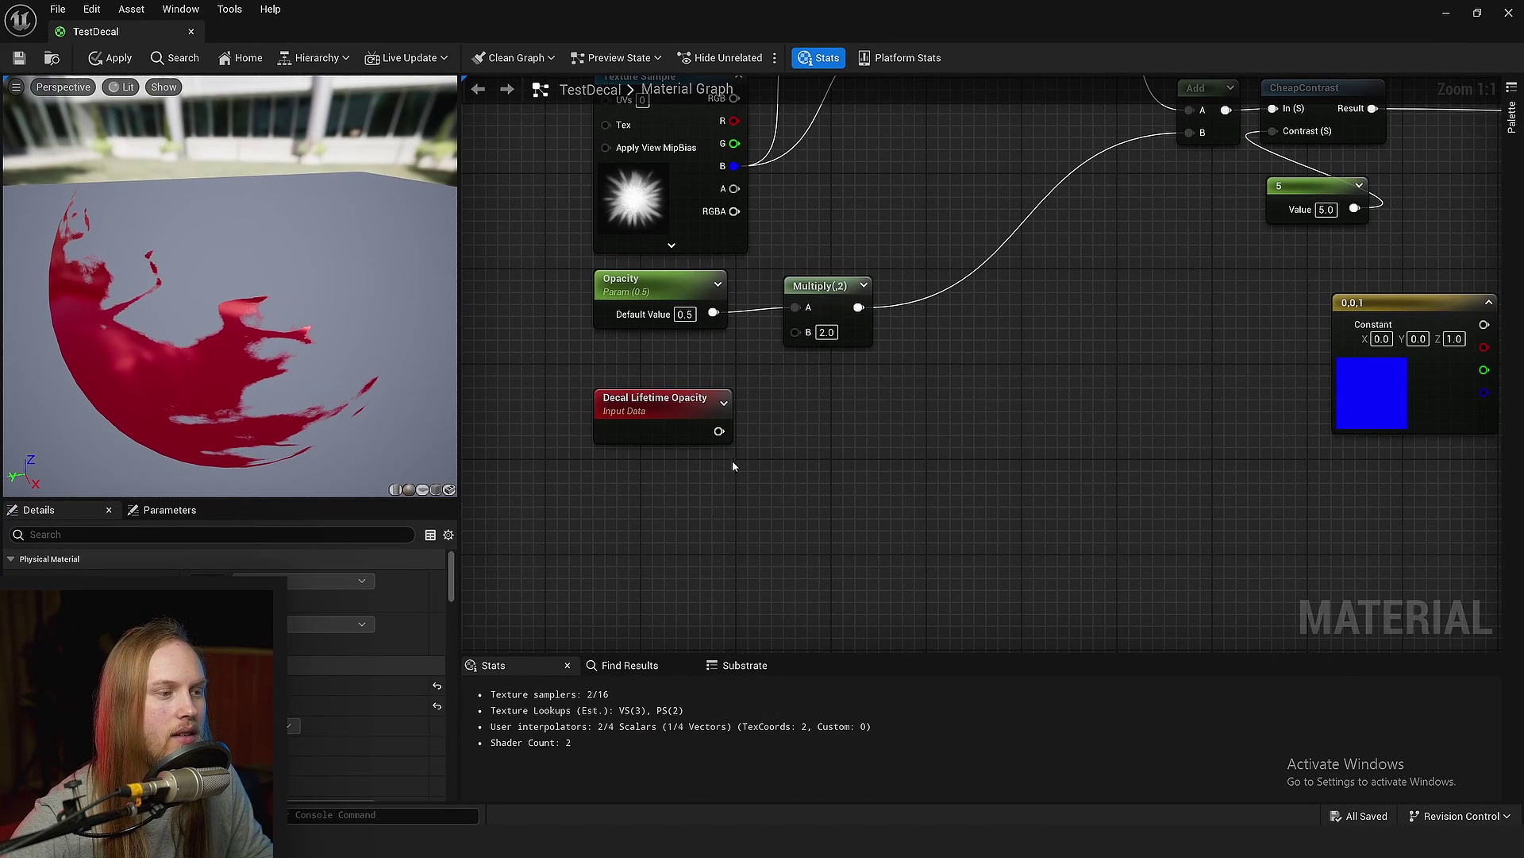
drag(703, 437, 643, 437)
click(728, 465)
Create a new Multiply node from the Opacity parameter's output, with Opacity feeding its A input.
mouse_move(691, 310)
mouse_down()
mouse_move(559, 309)
mouse_move(754, 321)
mouse_move(694, 325)
mouse_up()
text(u)
key(BackSpace)
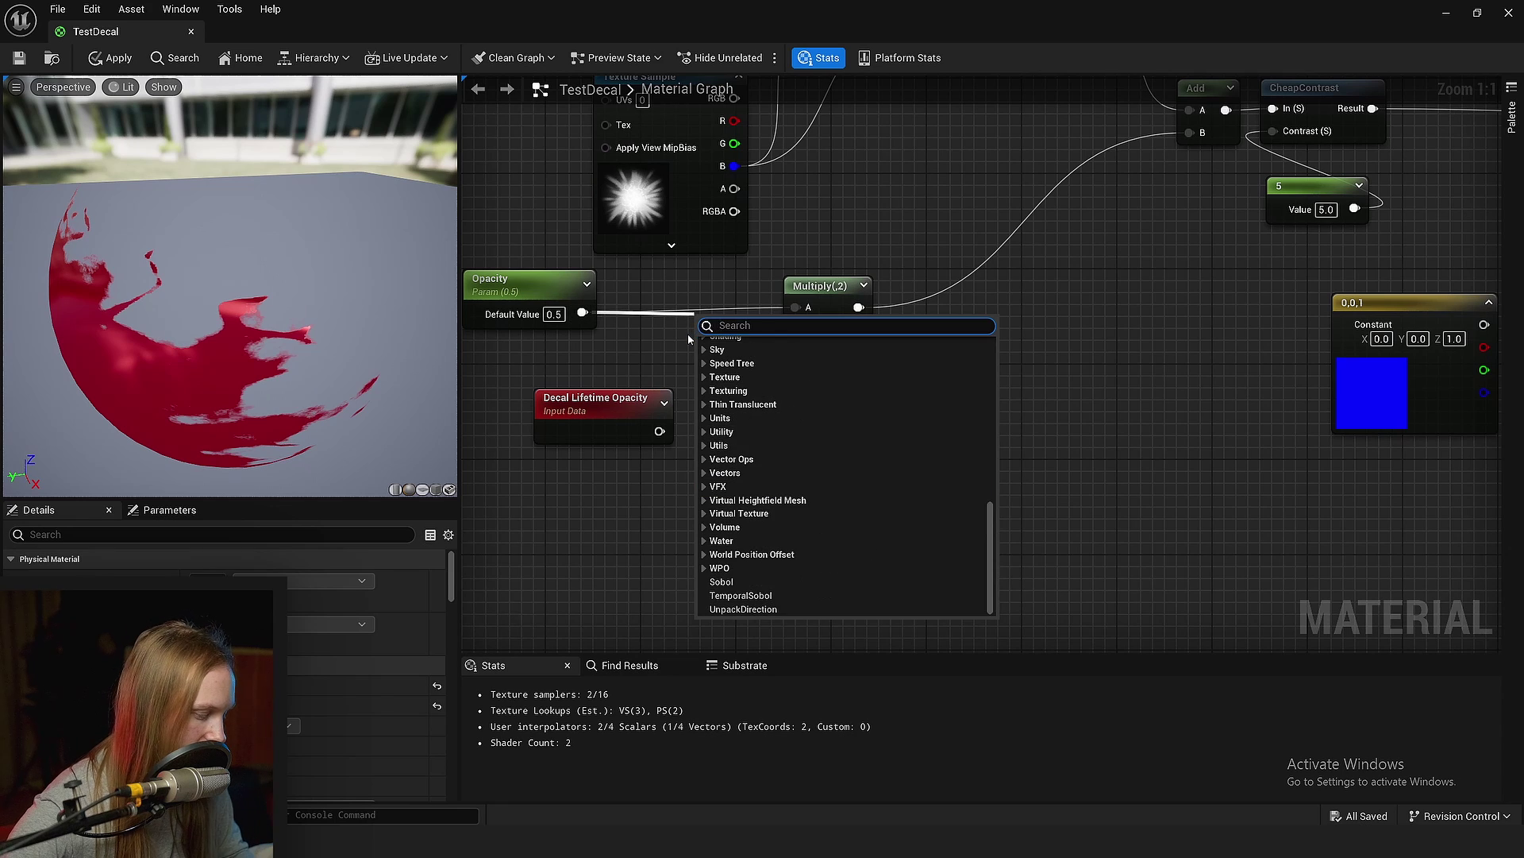
text(mulitp)
key(BackSpace)
key(BackSpace)
key(BackSpace)
key(Return)
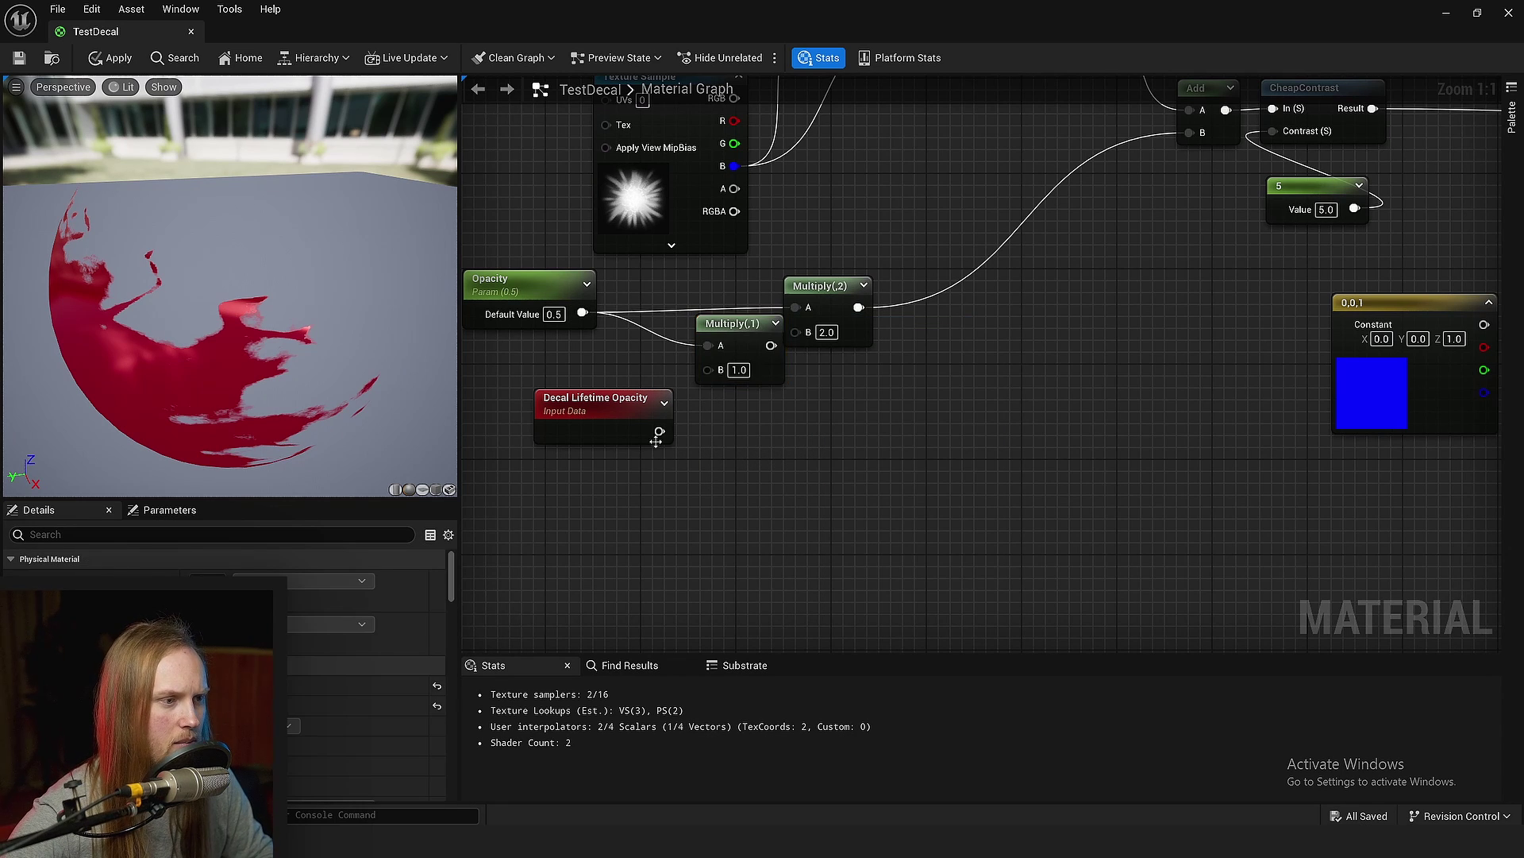
Connect Decal Lifetime Opacity to the new Multiply's B input, tidy the two nodes and save TestDecal.
drag(659, 431, 707, 369)
drag(639, 405, 591, 393)
click(679, 413)
drag(755, 345, 713, 315)
click(16, 58)
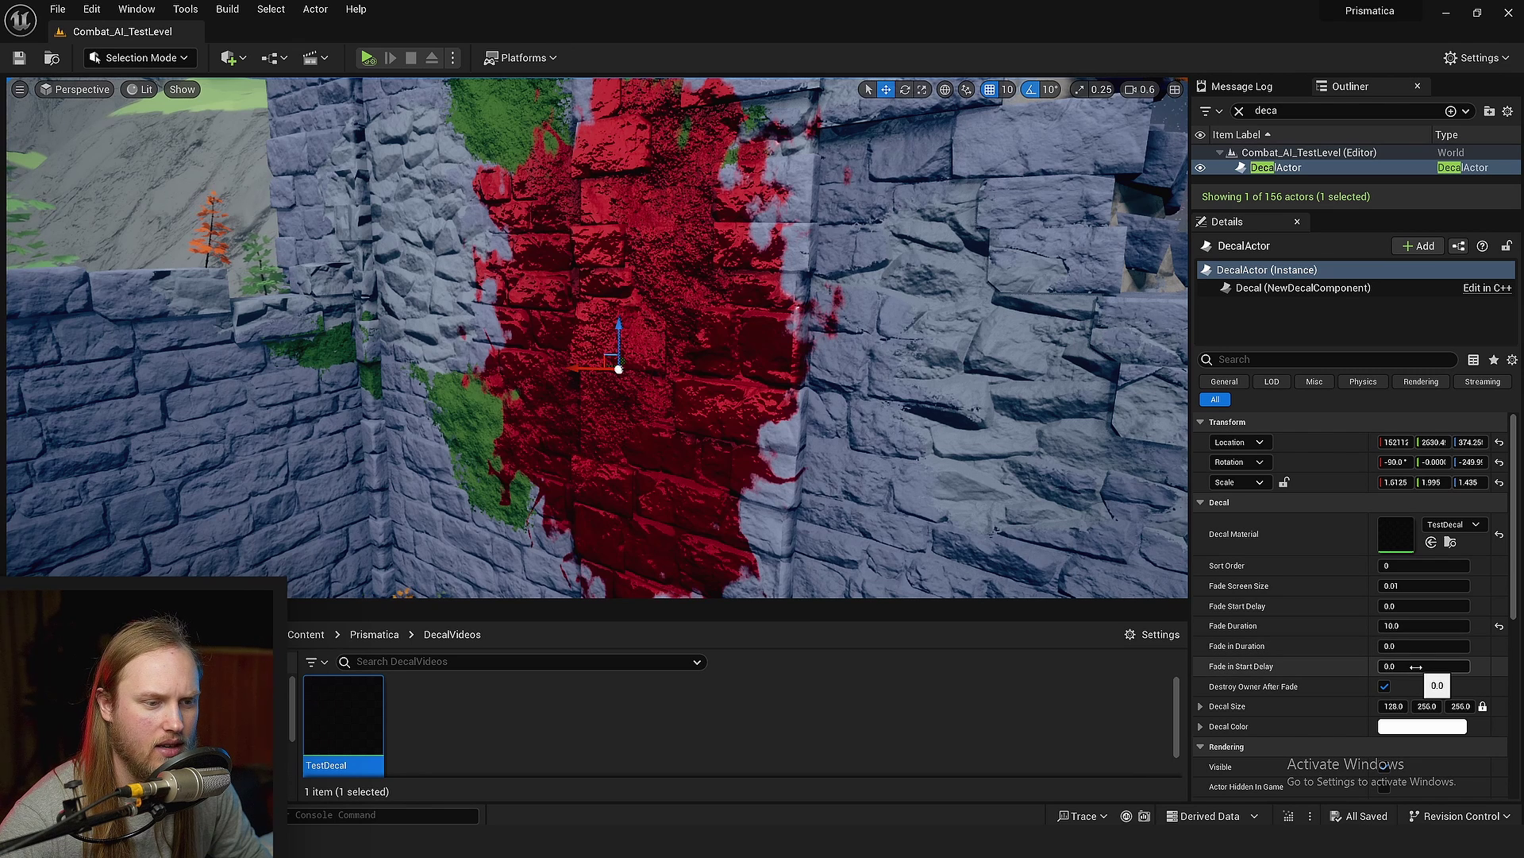
Set the decal actor's Fade in Duration to 0.01 and save the level.
click(1410, 647)
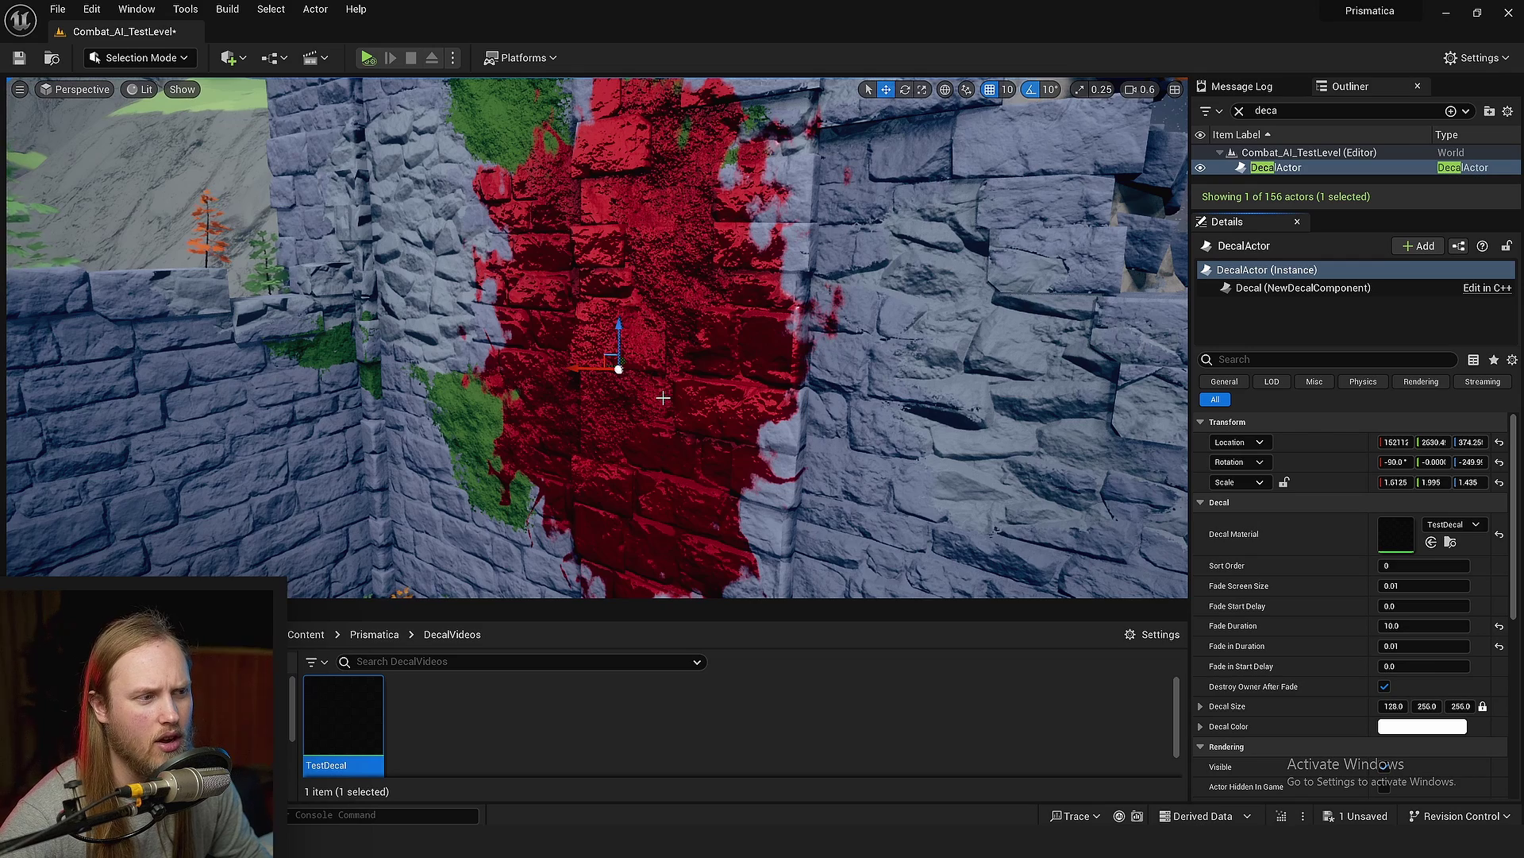
right_drag(663, 397, 645, 340)
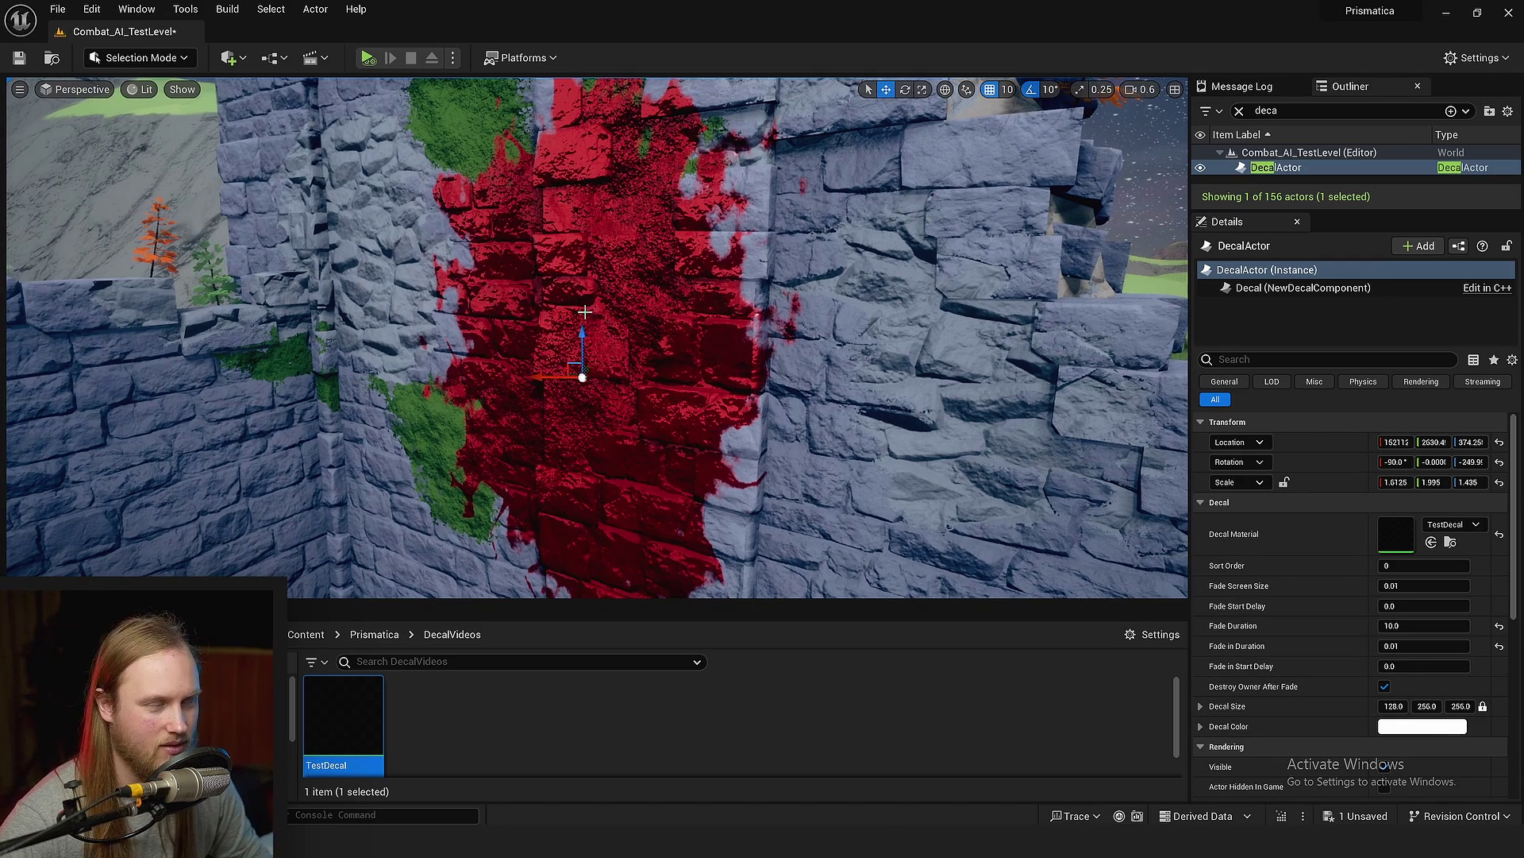
key(ctrl+s)
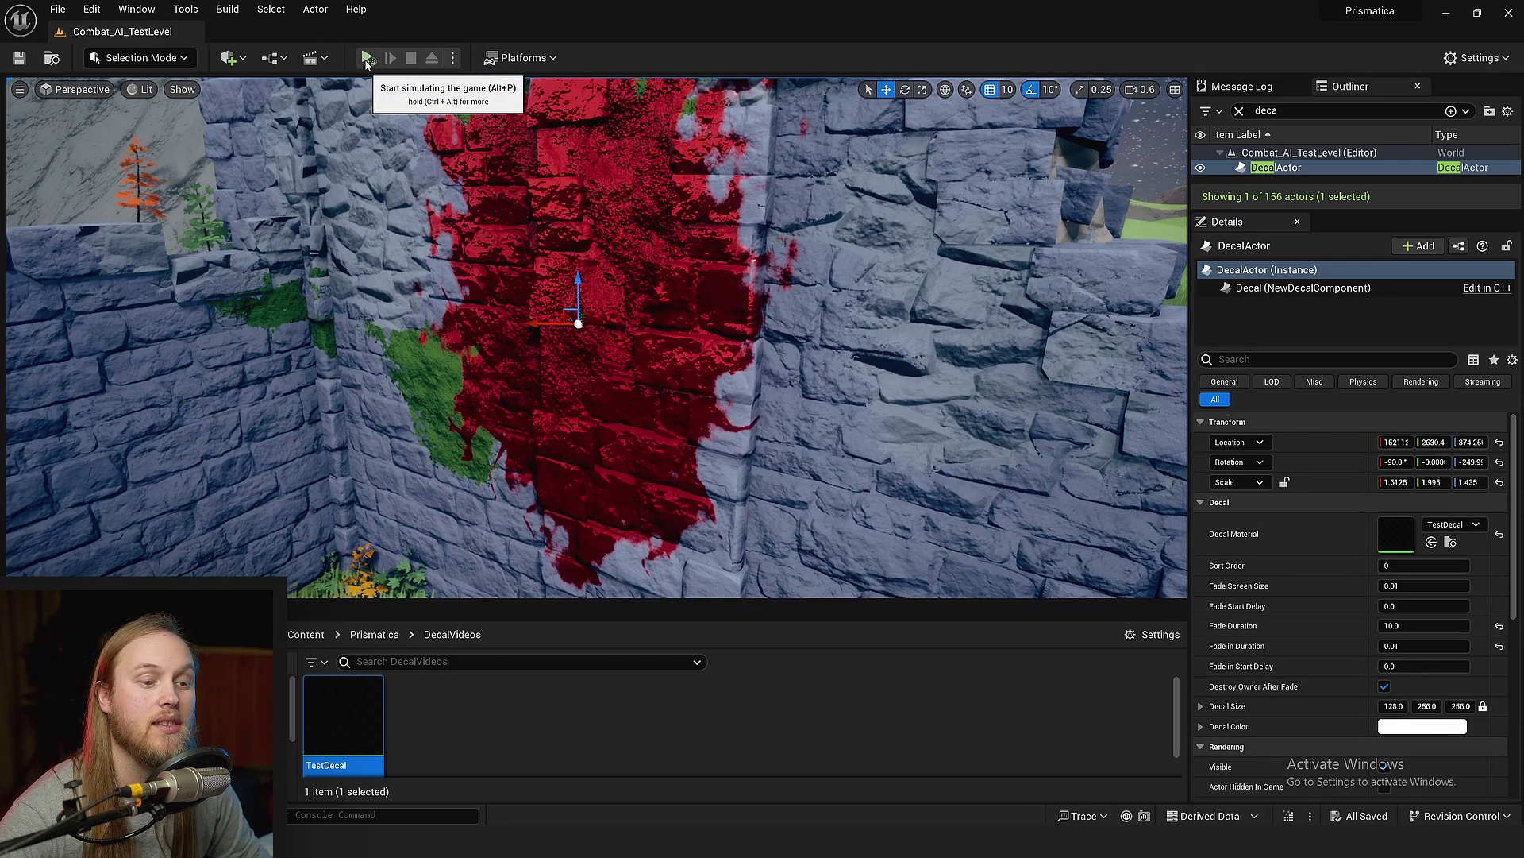
Simulate the level to check the decal's fade on the ruin wall, and save the level.
click(367, 58)
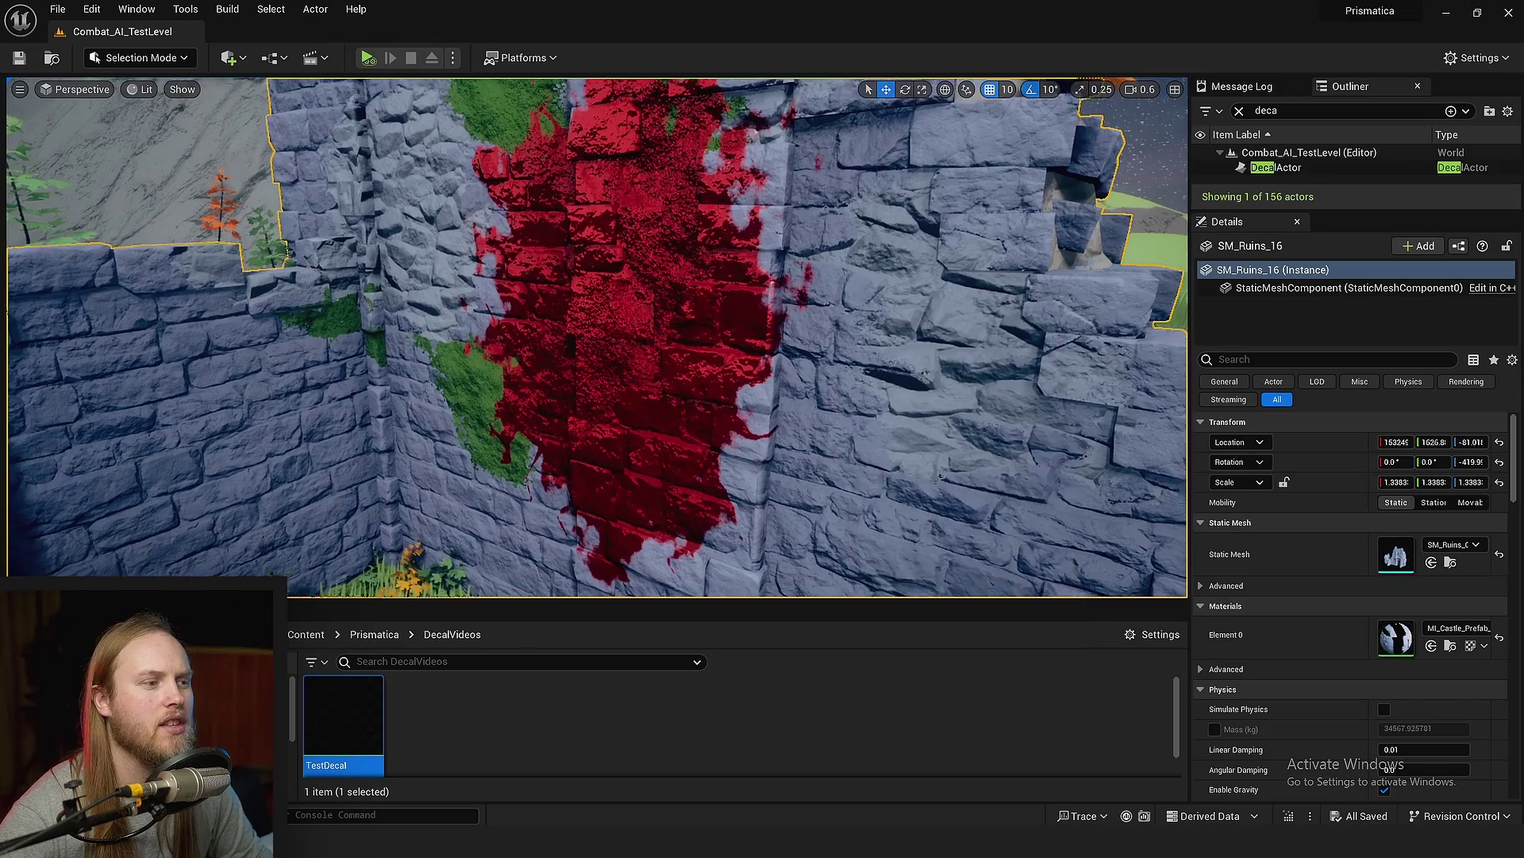
right_drag(578, 291, 601, 291)
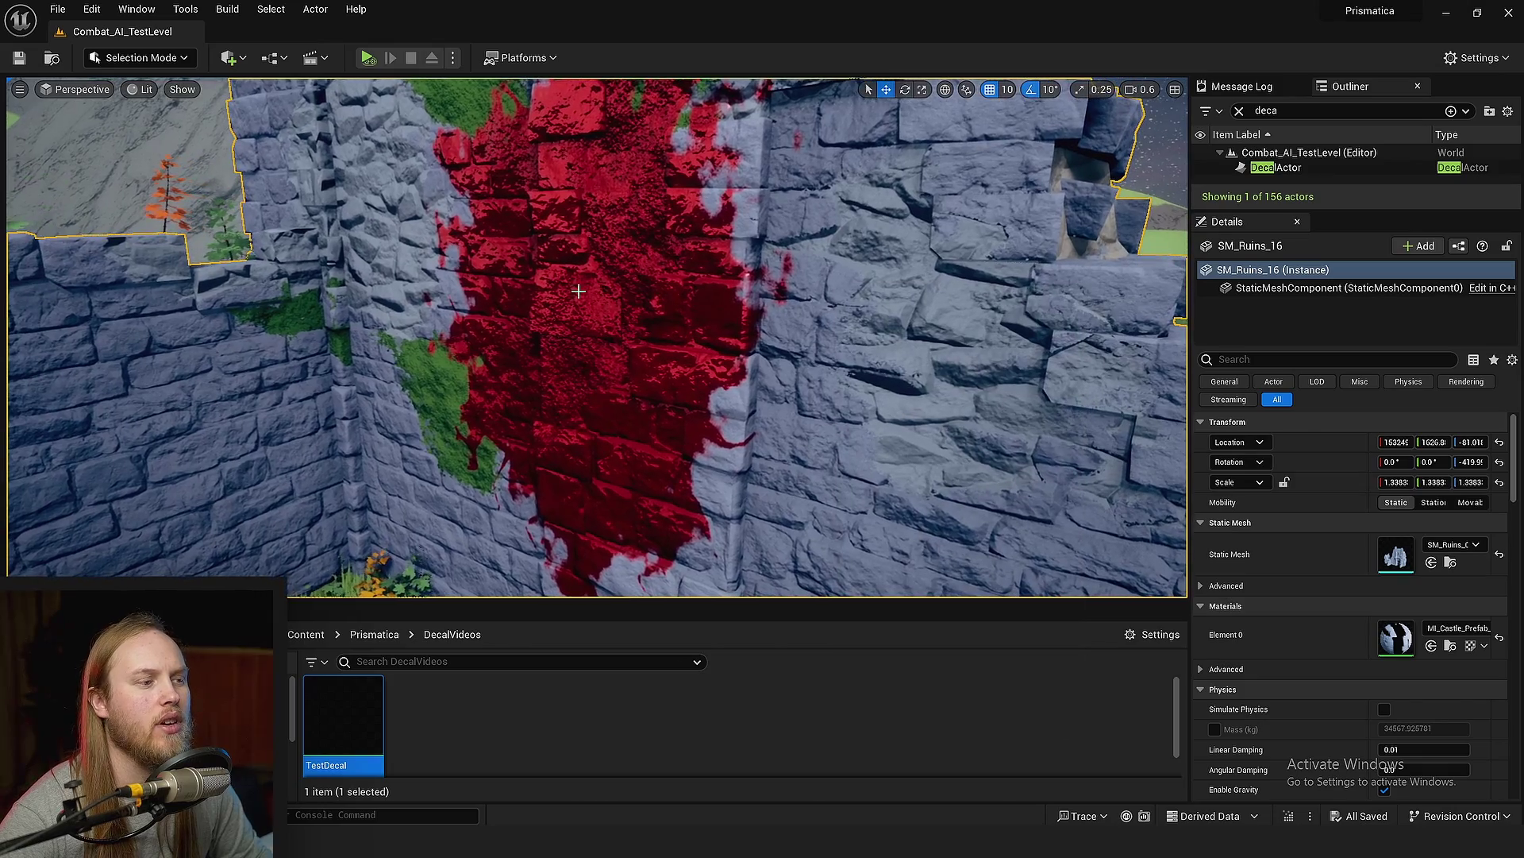
right_drag(595, 378, 595, 379)
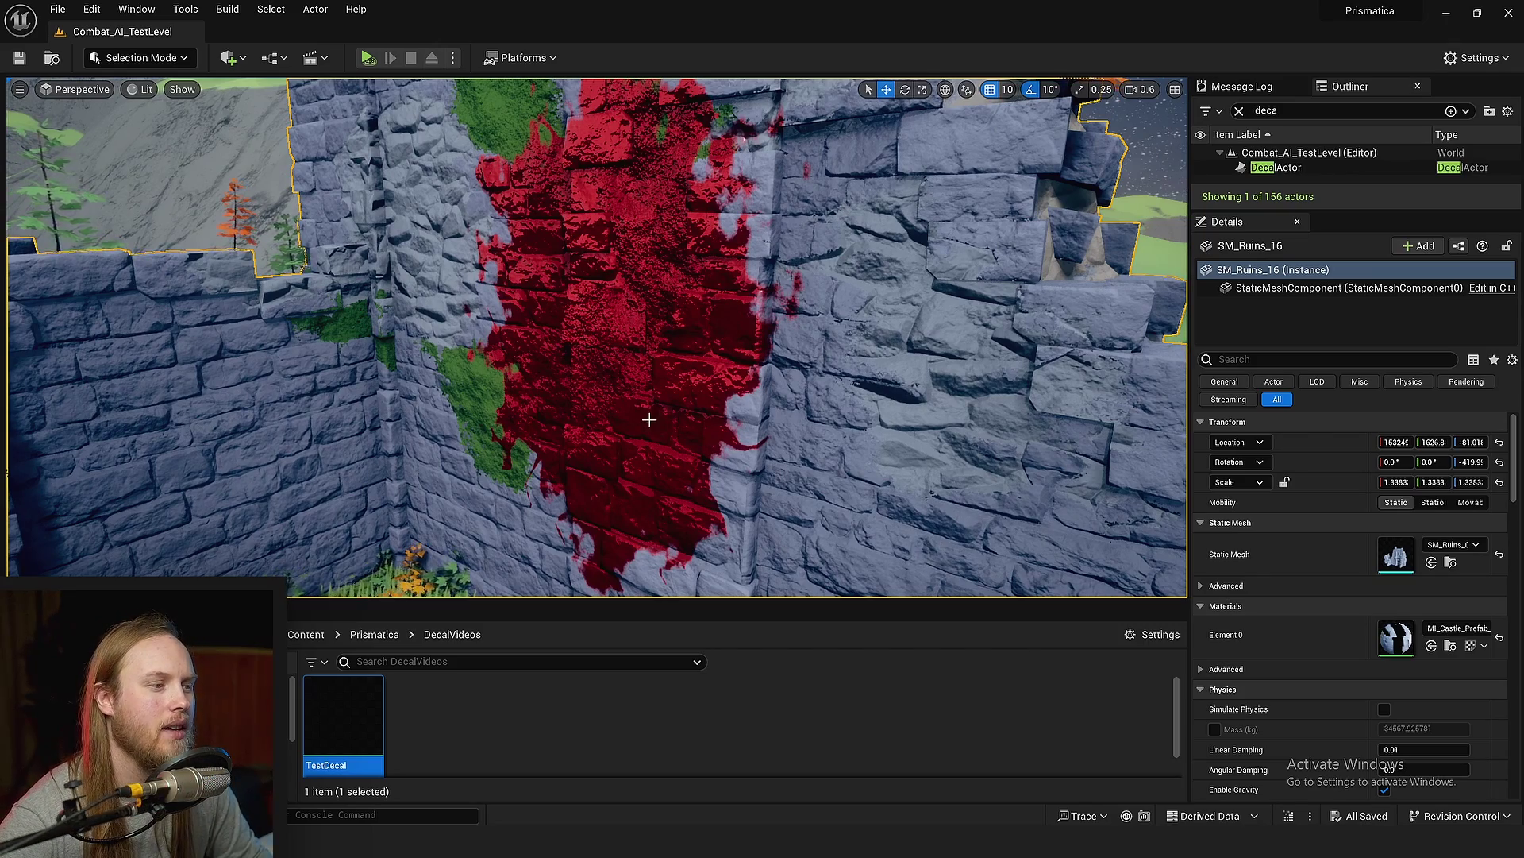
right_drag(649, 420, 568, 350)
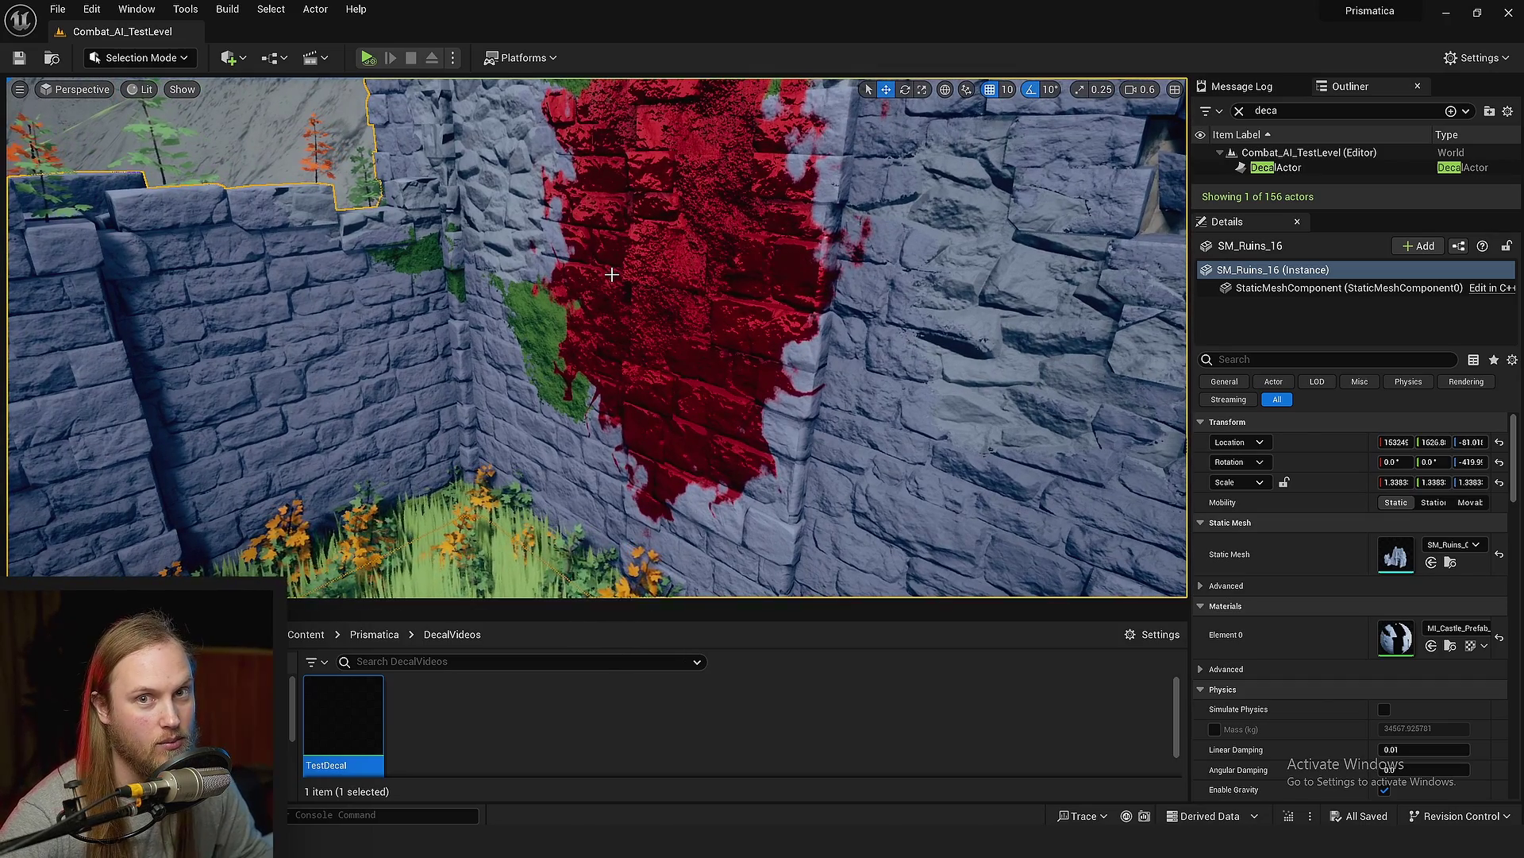
mouse_move(623, 370)
right_down()
mouse_move(616, 397)
mouse_move(622, 370)
right_up()
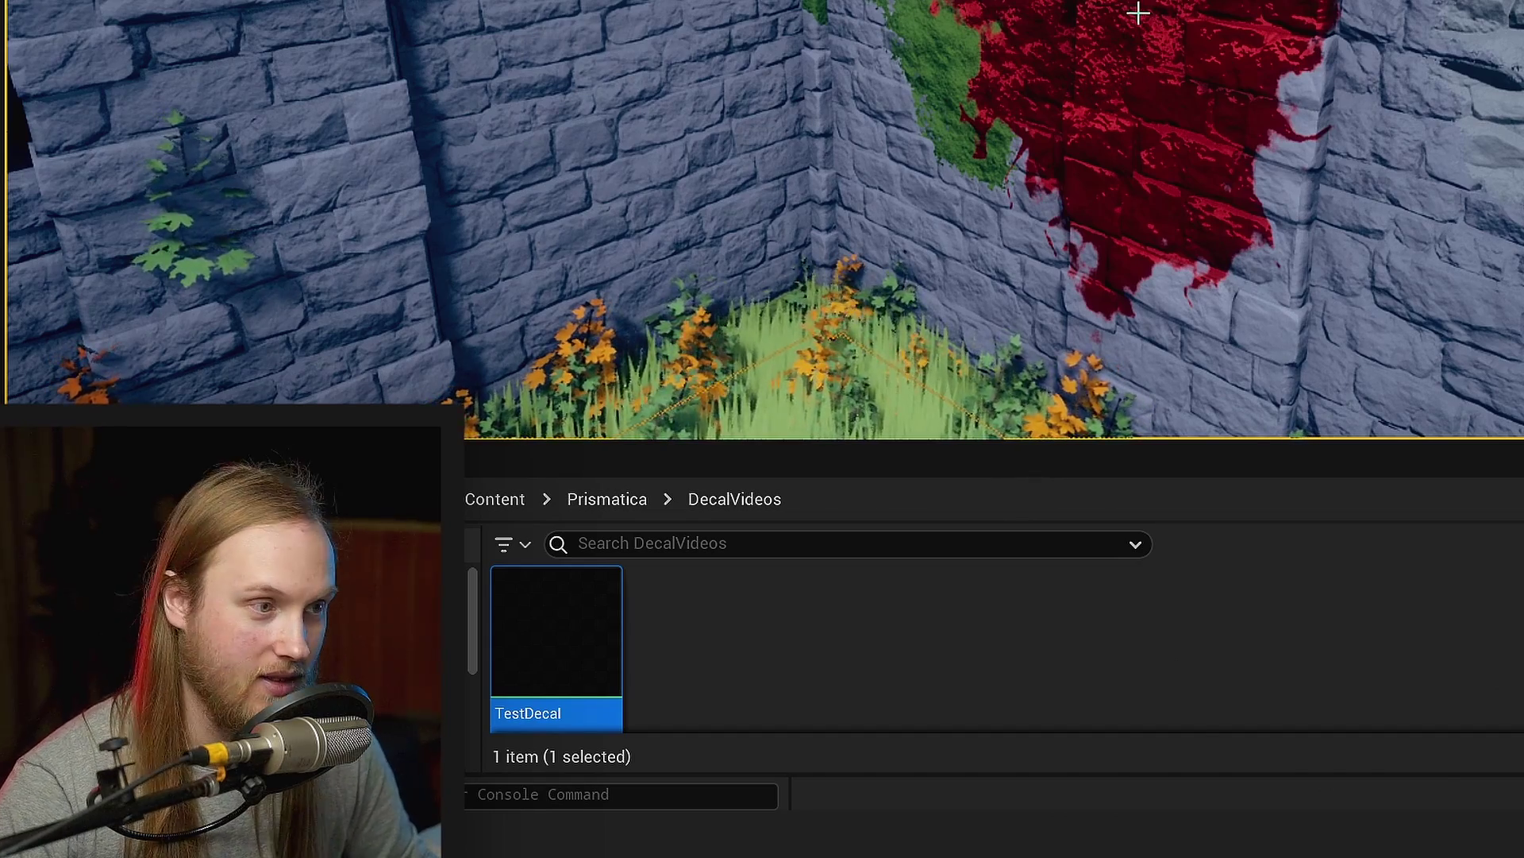
key(ctrl+s)
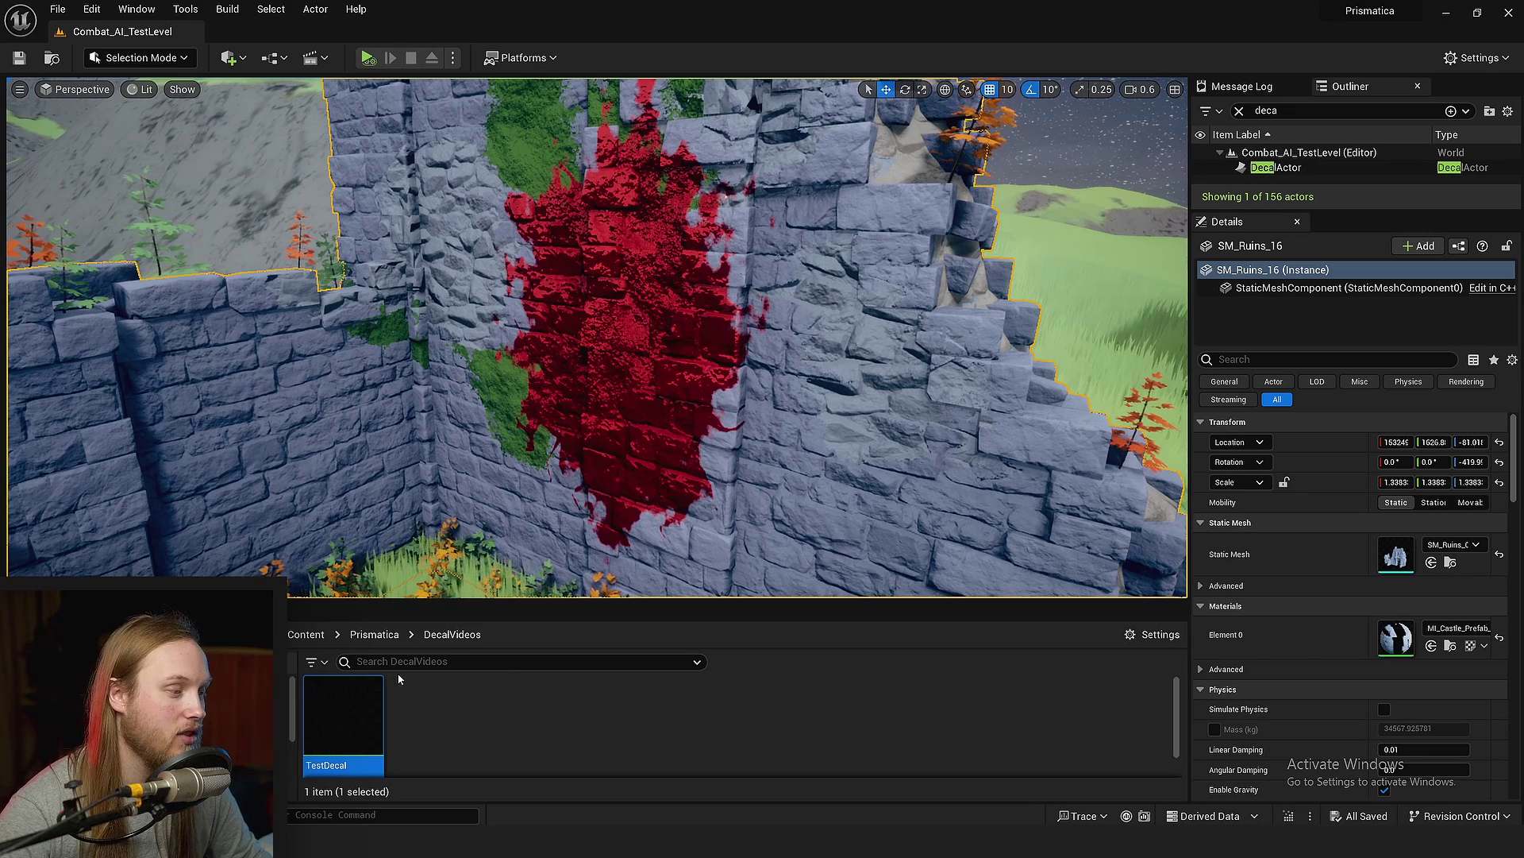
Reopen the TestDecal material and add a Decal Color node below Decal Lifetime Opacity.
double_click(342, 716)
right_drag(809, 436, 761, 389)
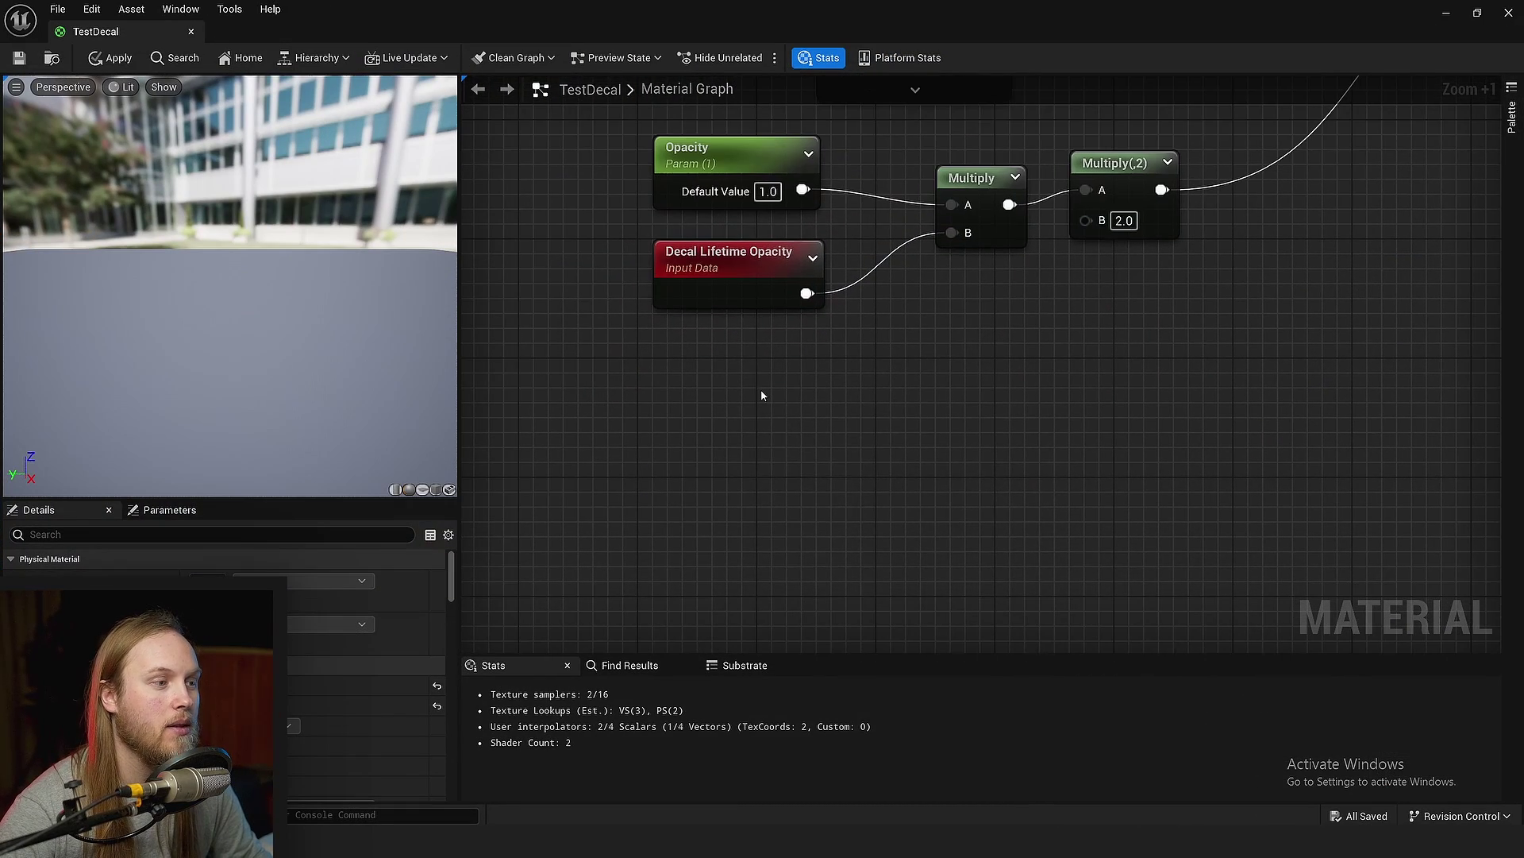
right_click(760, 389)
text(decal)
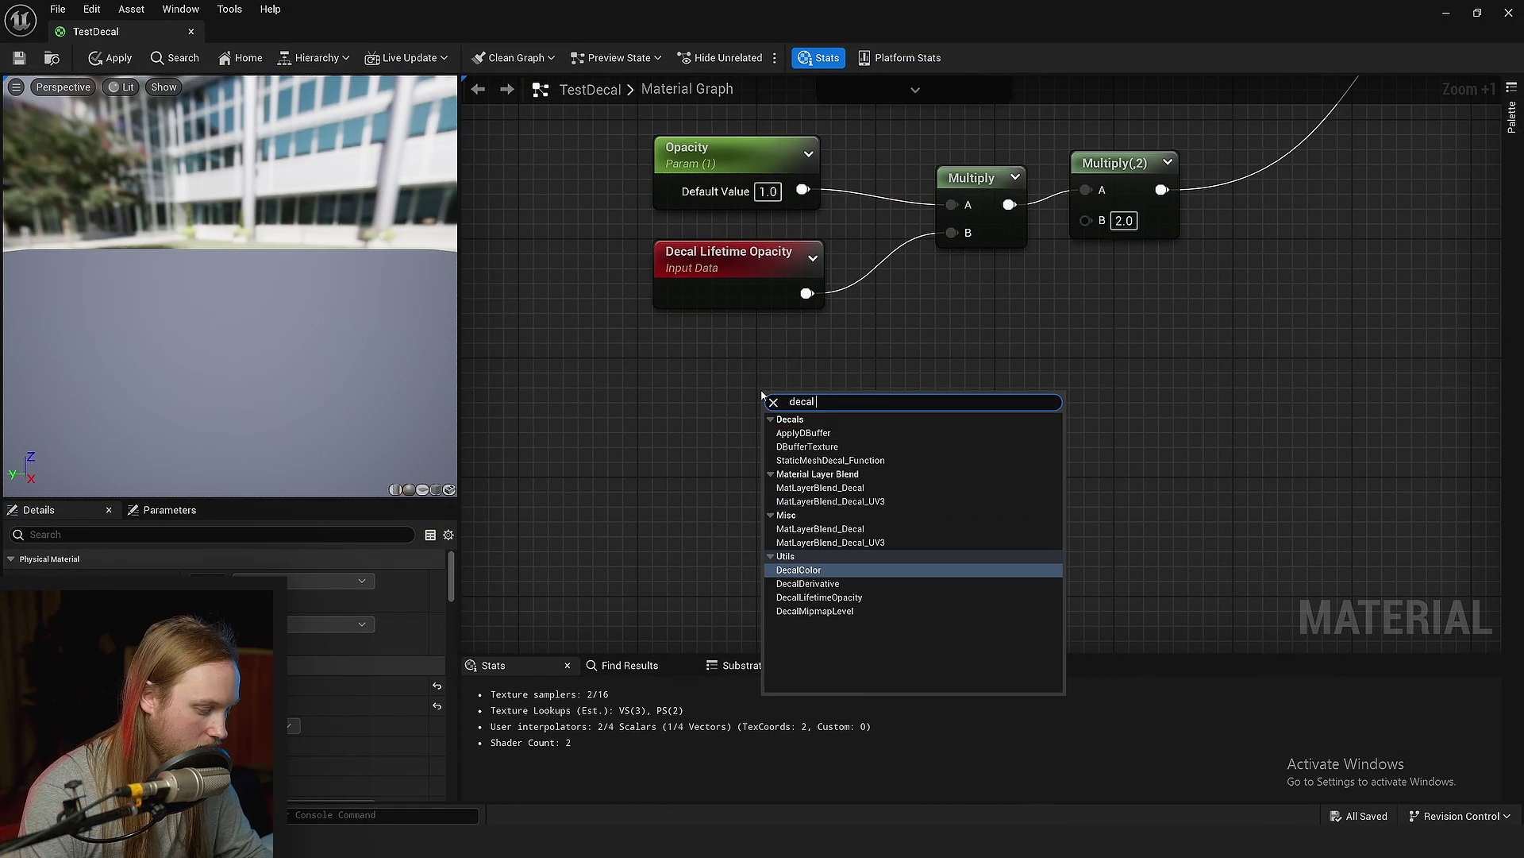
text(color)
key(Return)
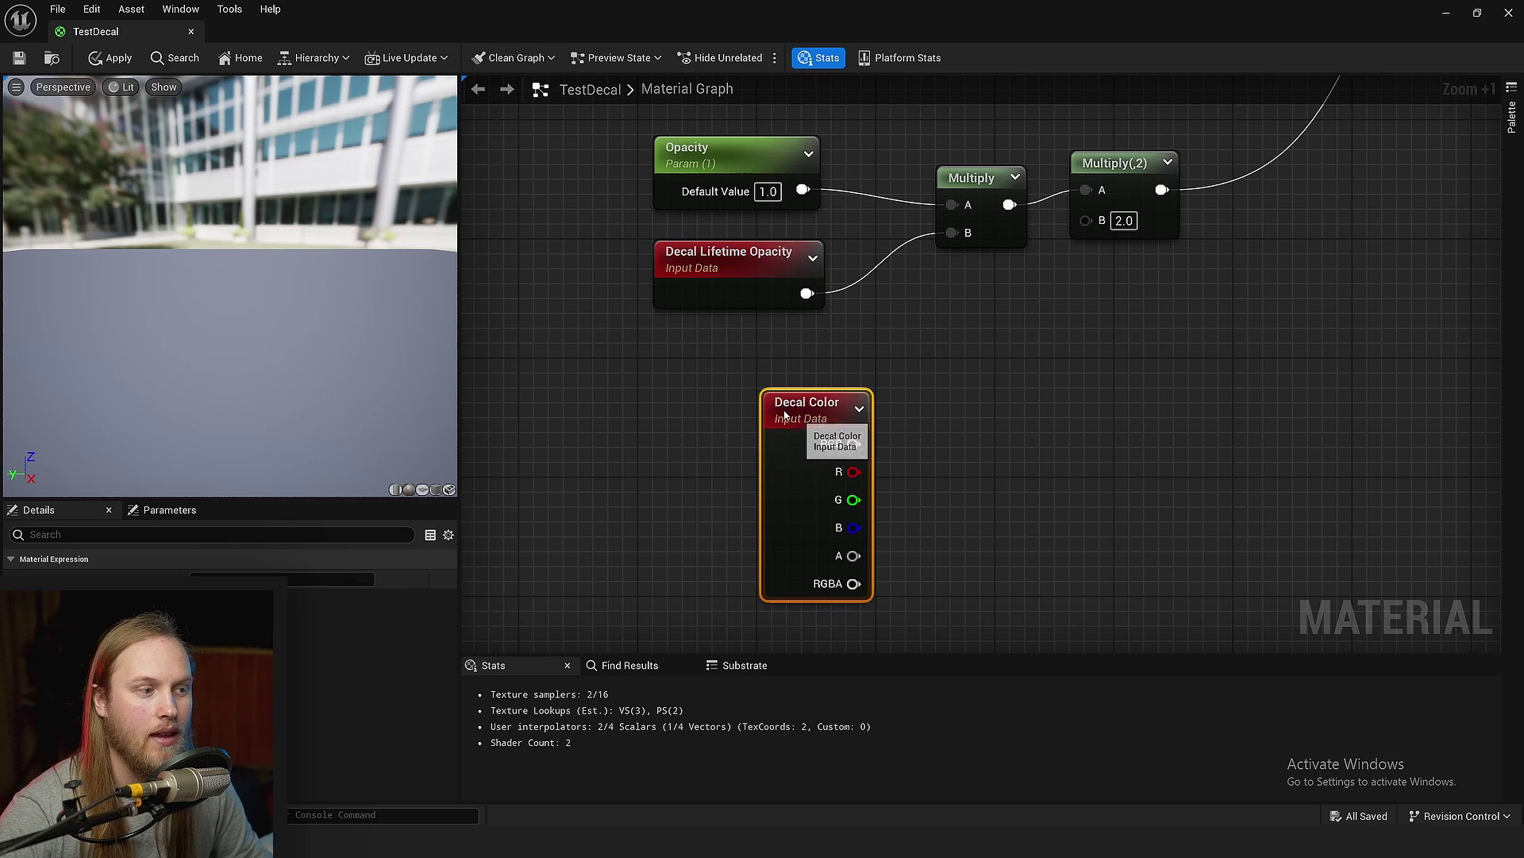
drag(798, 418, 676, 389)
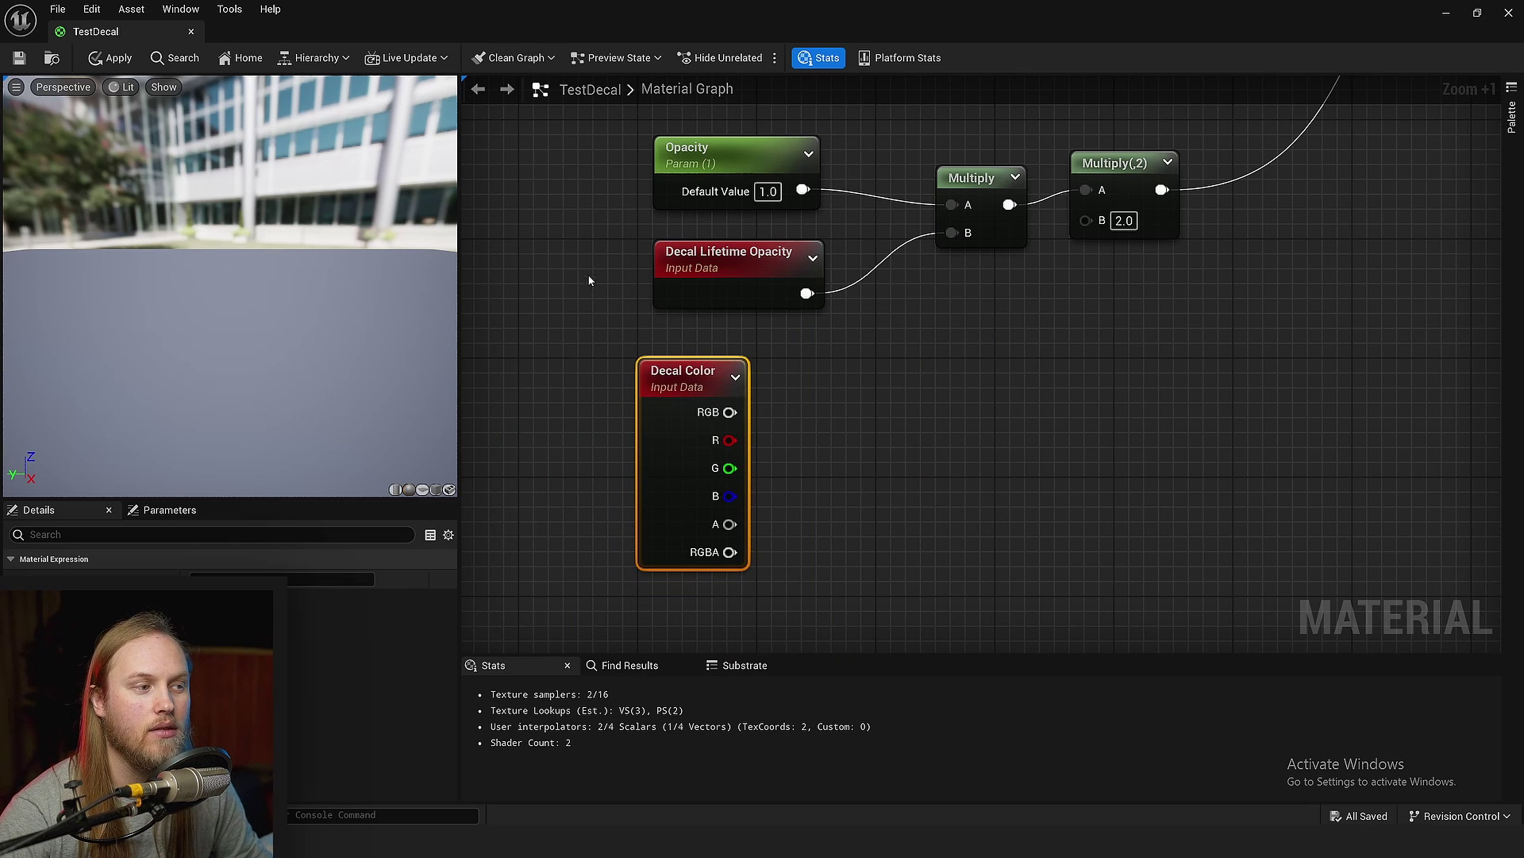
Reposition the Decal Color node in the empty graph area beneath the new Multiply node, right of and below Decal Lifetime Opacity.
drag(588, 279, 735, 207)
click(688, 237)
right_drag(880, 452, 849, 376)
scroll(794, 389, up, 3)
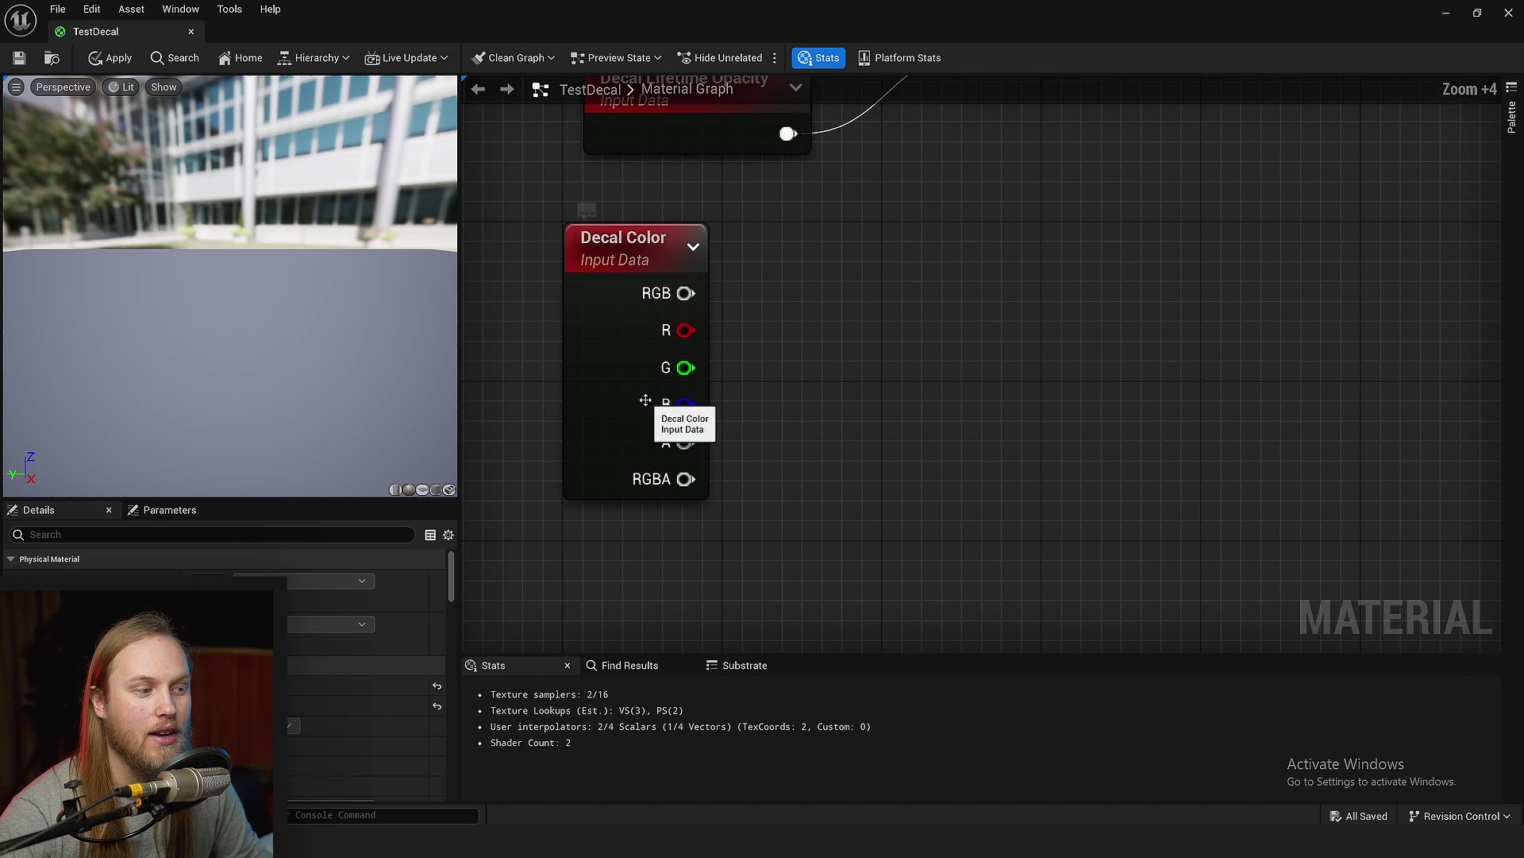
drag(640, 398, 761, 467)
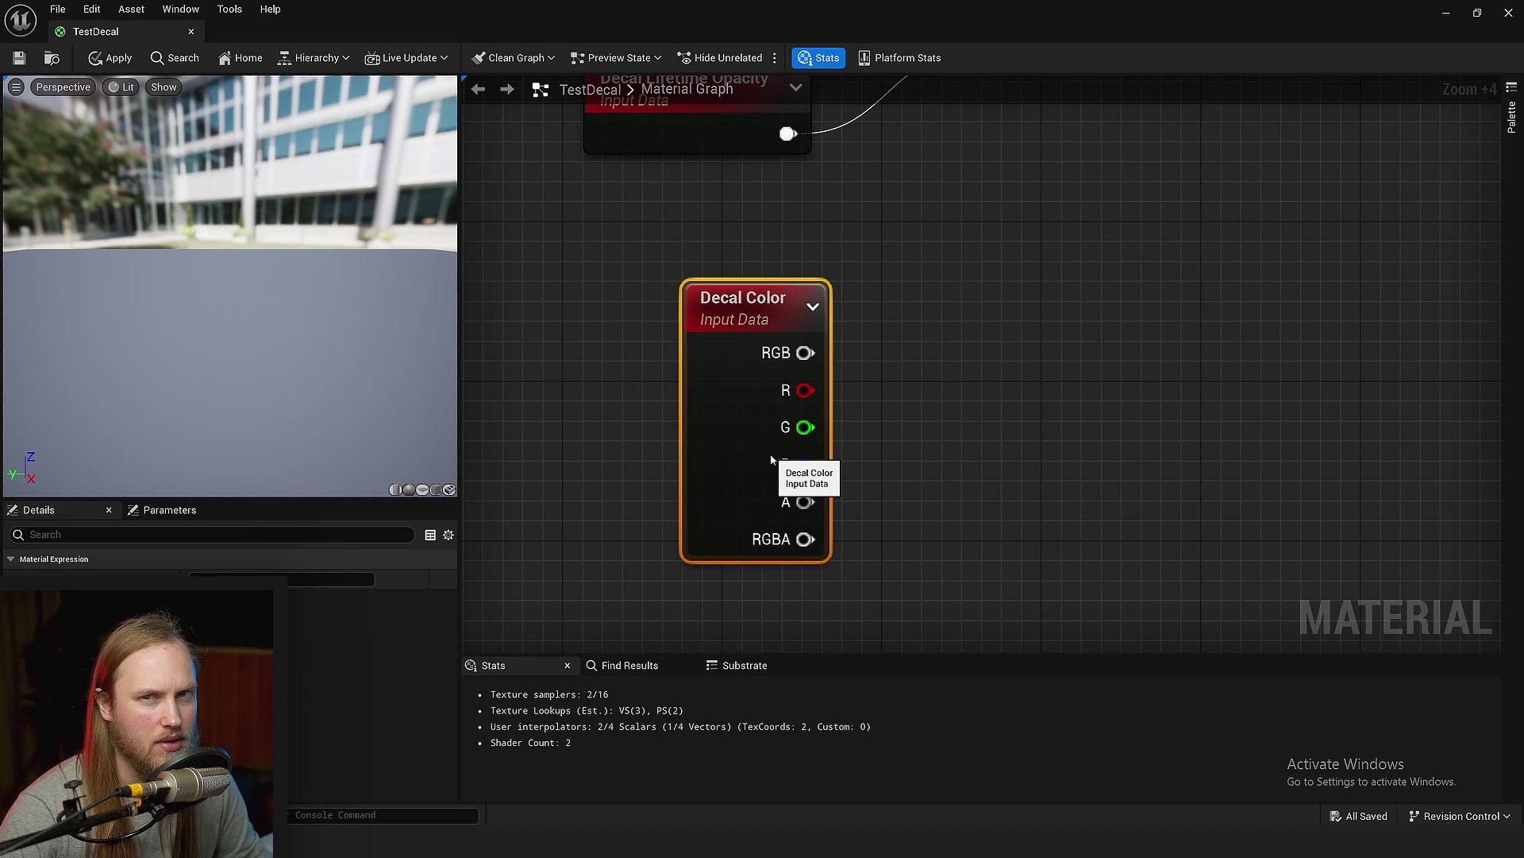
right_drag(978, 411, 927, 405)
click(927, 405)
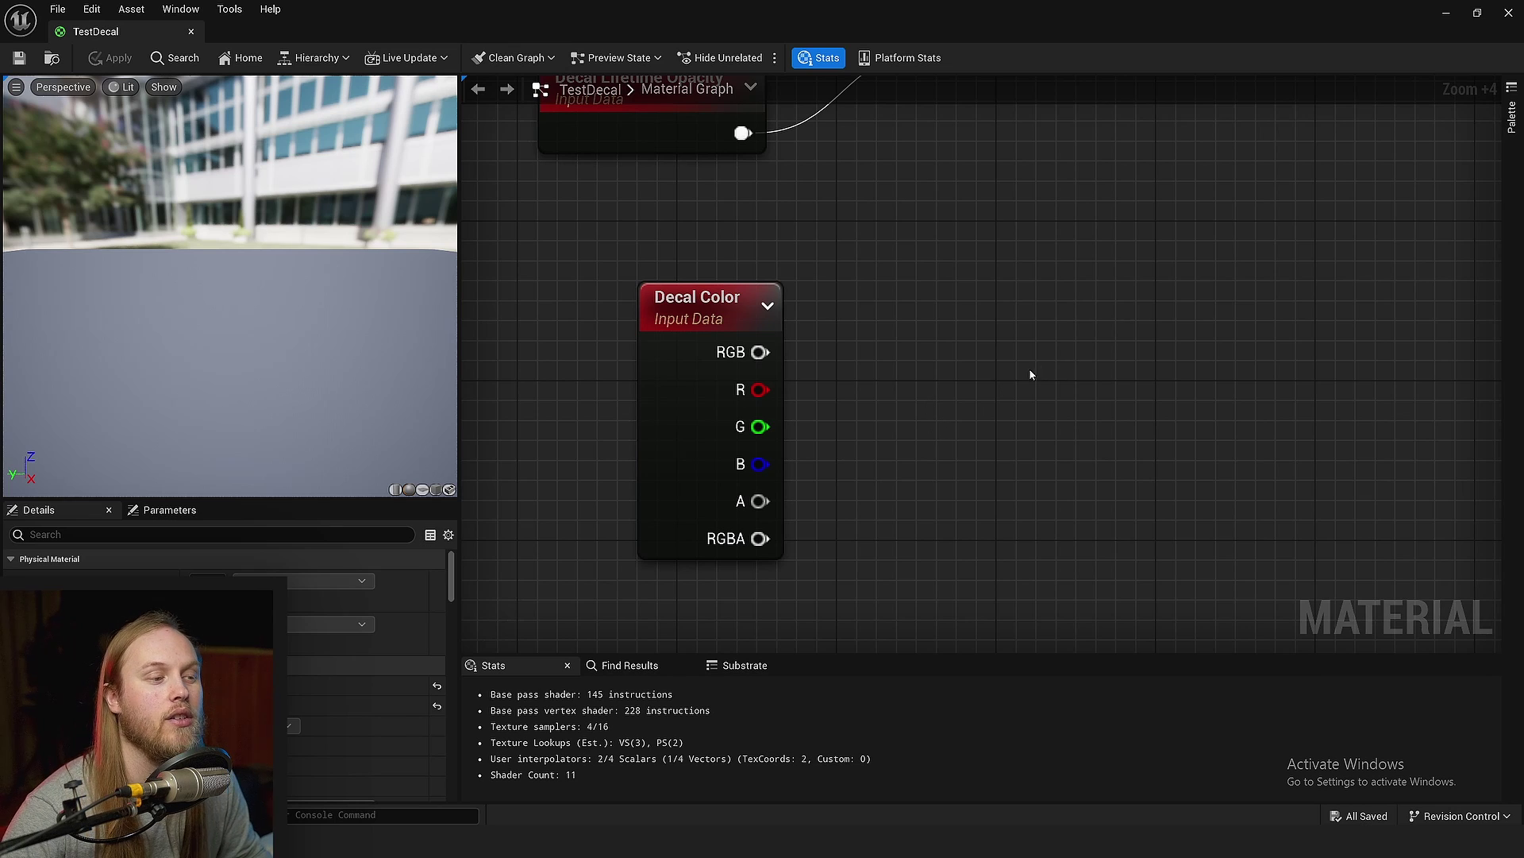
right_drag(1030, 374, 1064, 335)
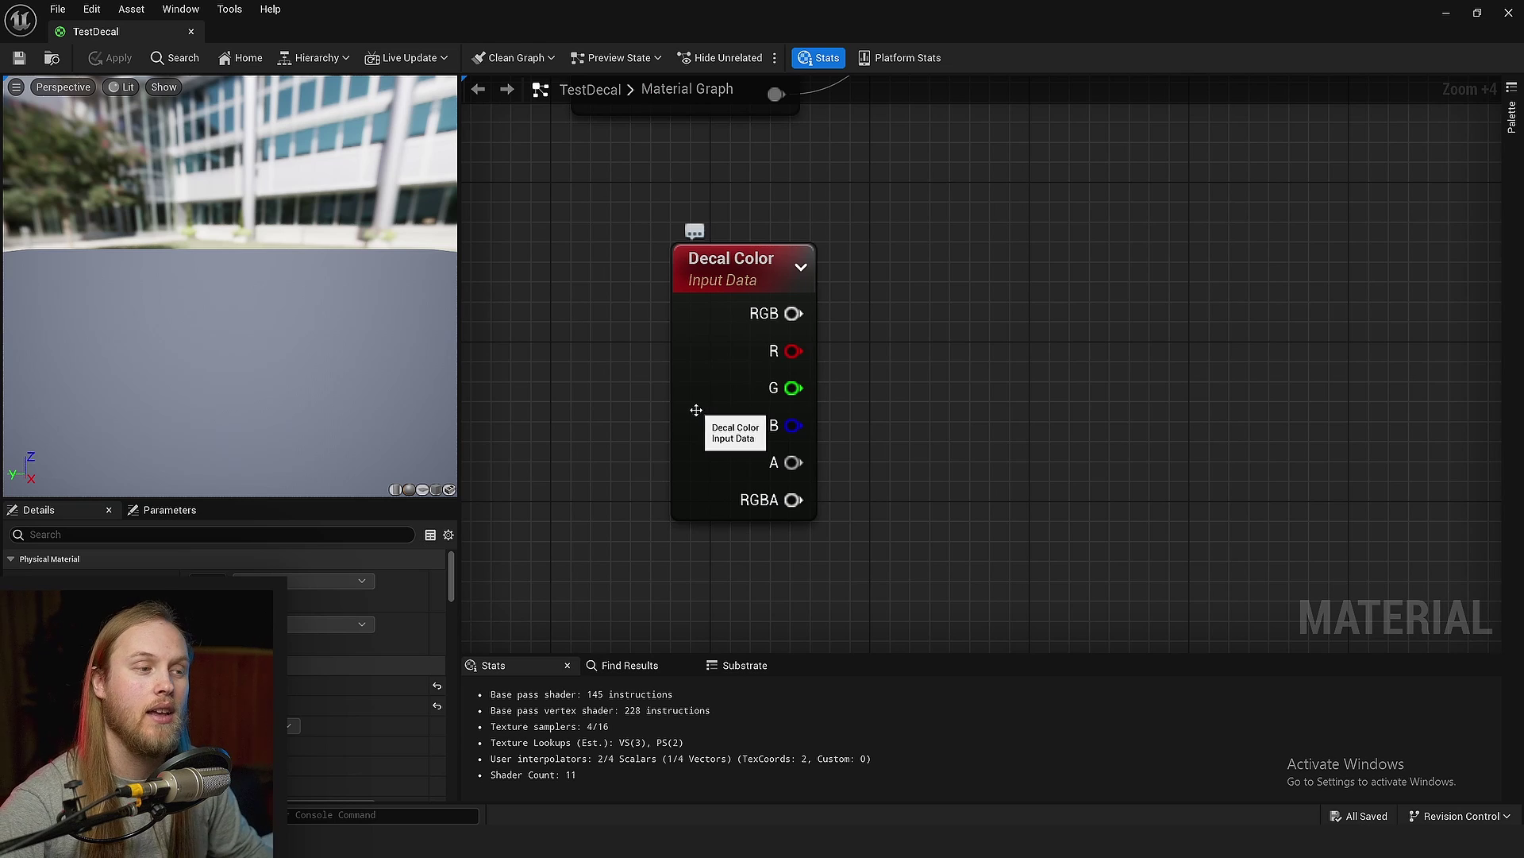
drag(708, 378, 665, 378)
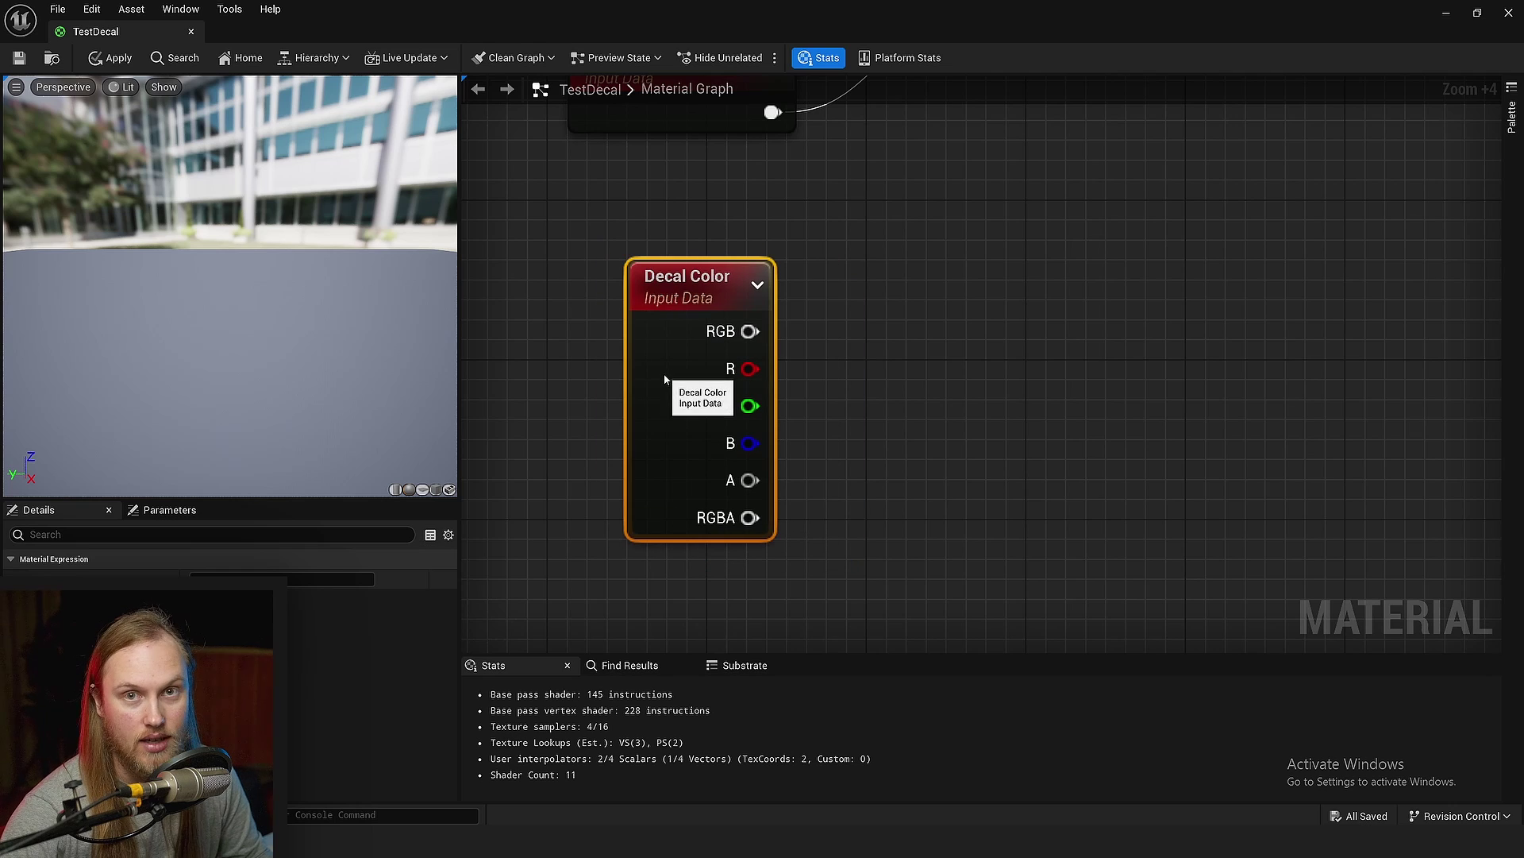
drag(697, 279, 739, 255)
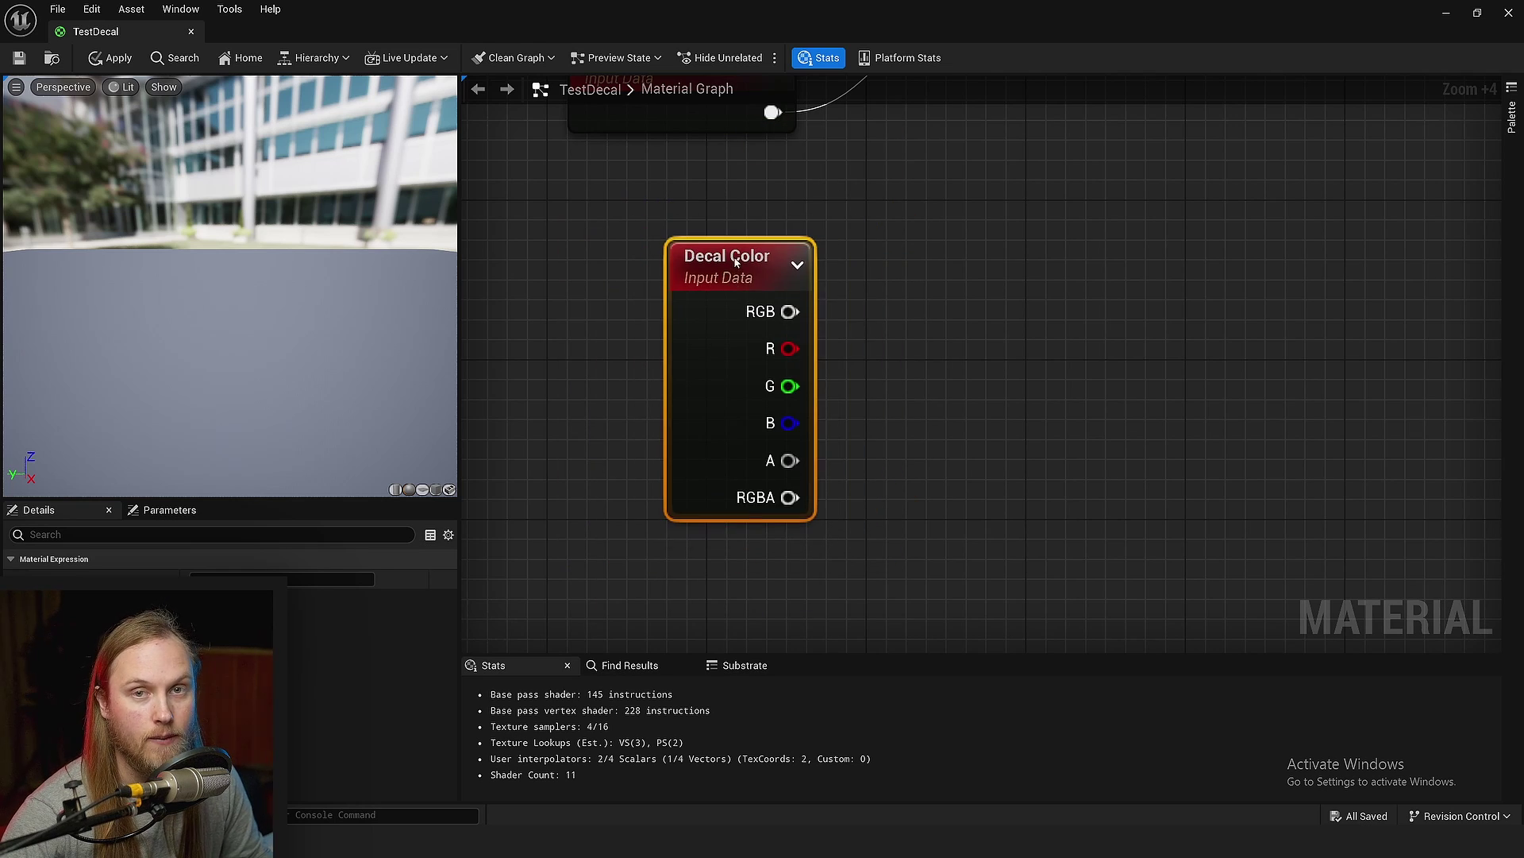
scroll(728, 361, down, 2)
drag(653, 415, 753, 389)
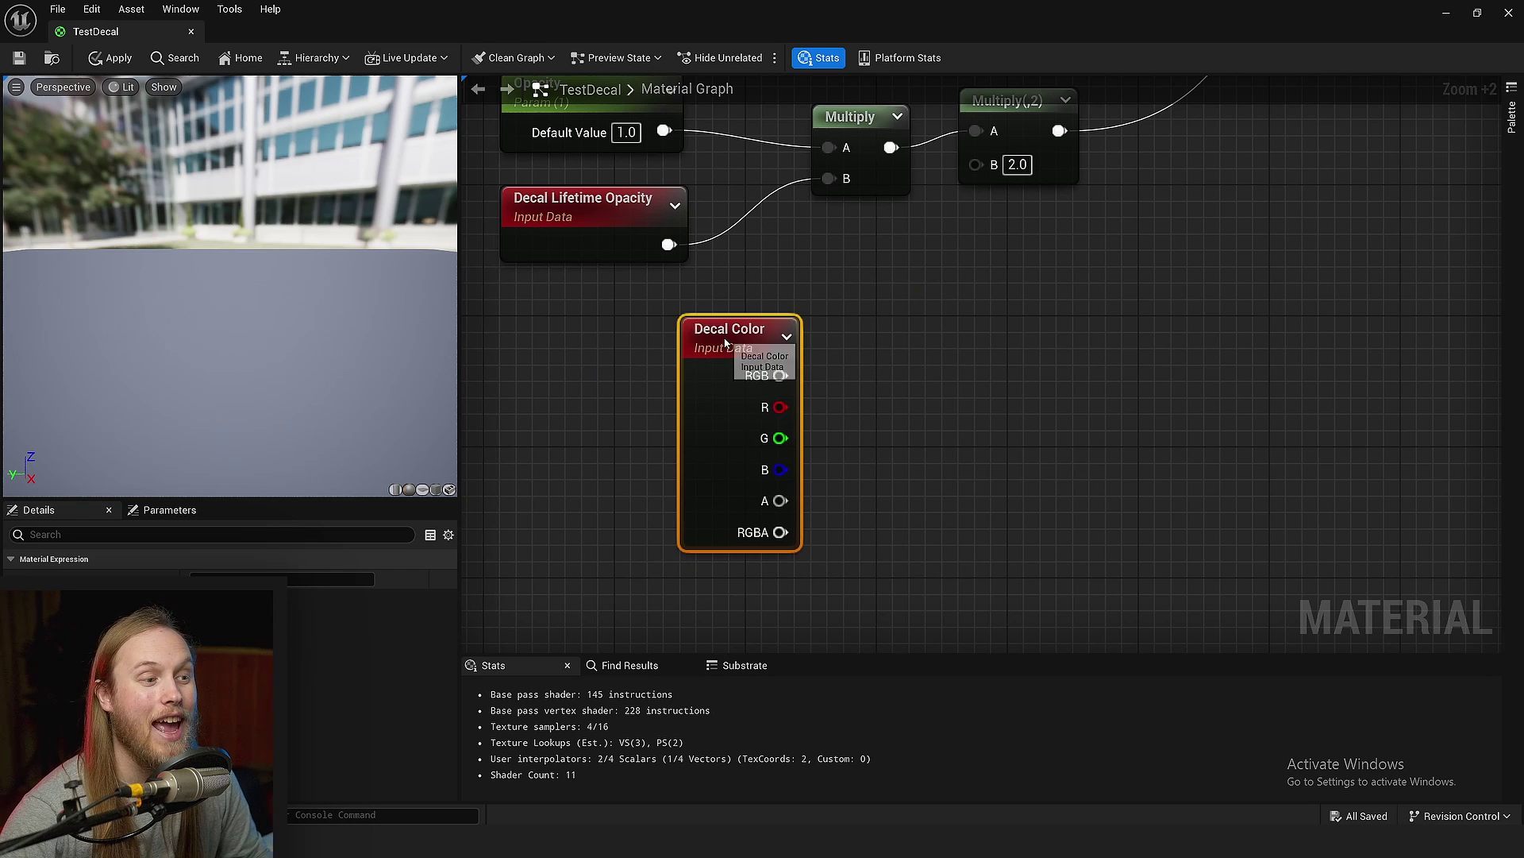
scroll(756, 386, up, 5)
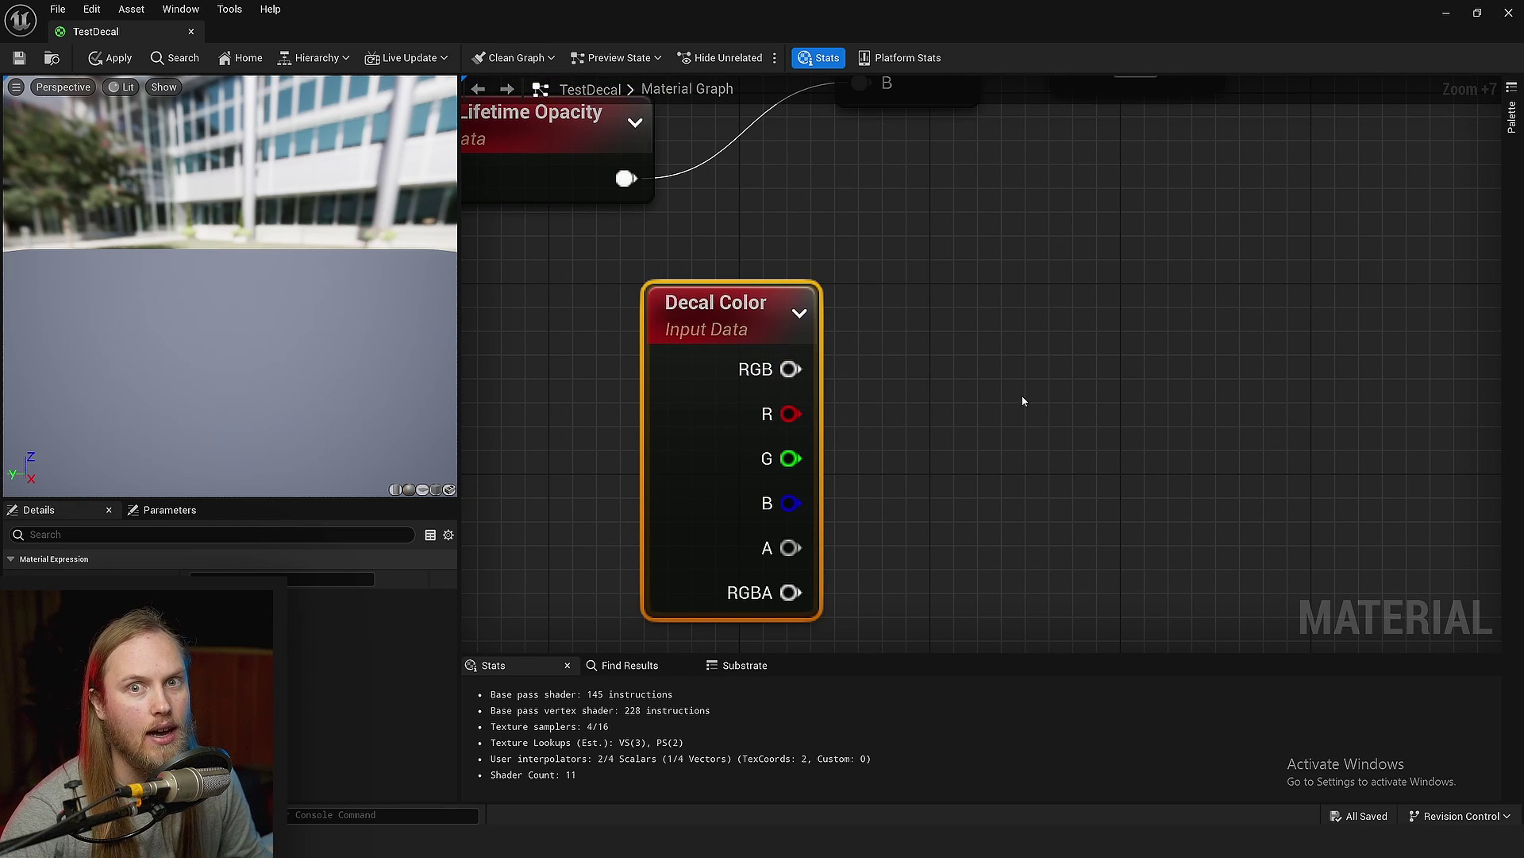
right_drag(1024, 402, 1001, 358)
click(1001, 358)
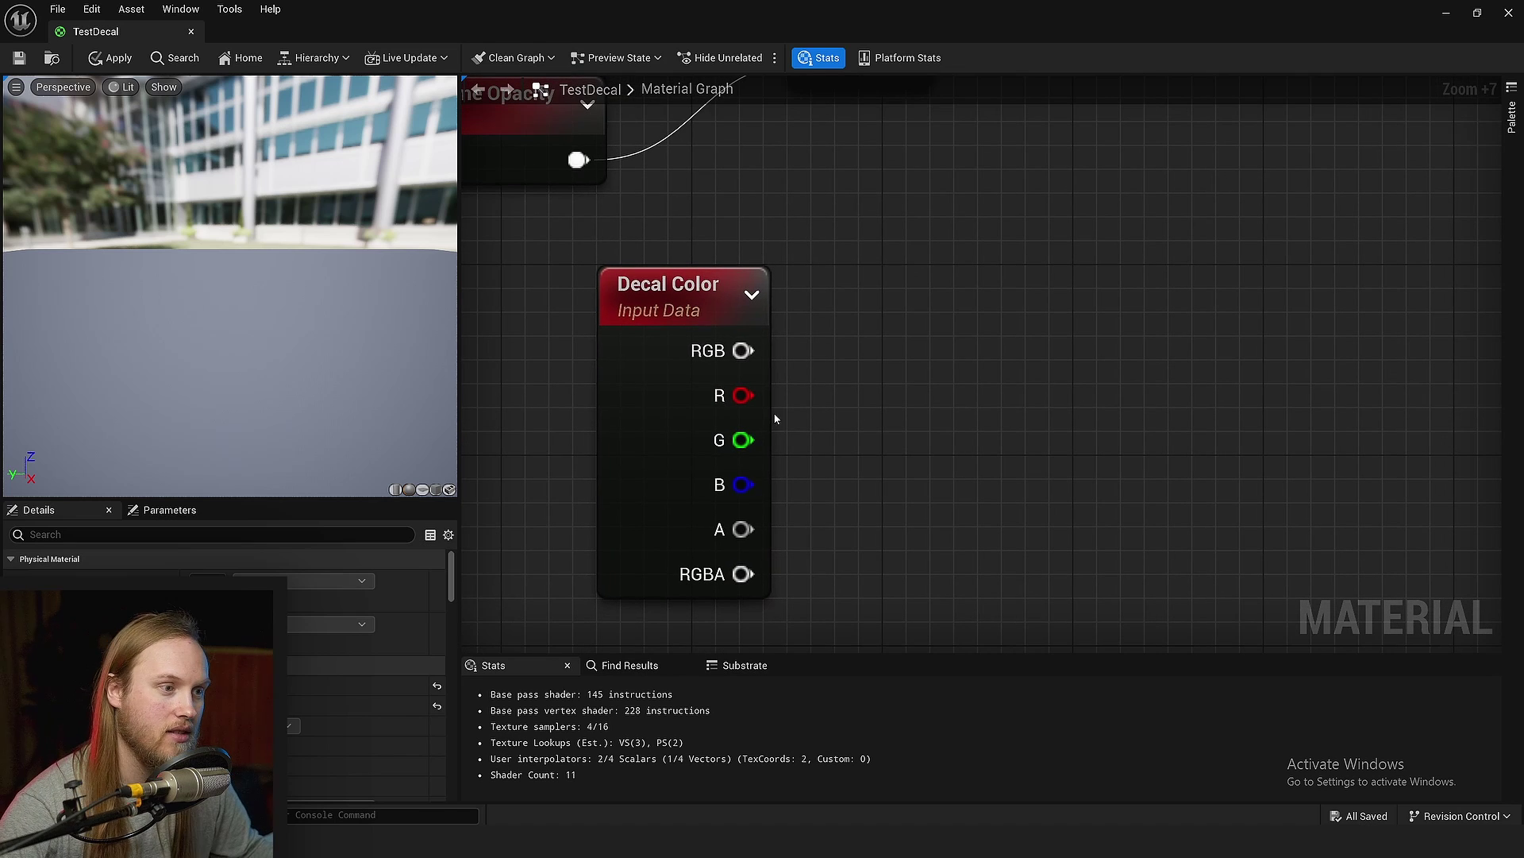
Examine Decal Color's separate R, G, B and A outputs alongside the Decal Lifetime Opacity node, leaving them all unconnected.
drag(743, 395, 975, 295)
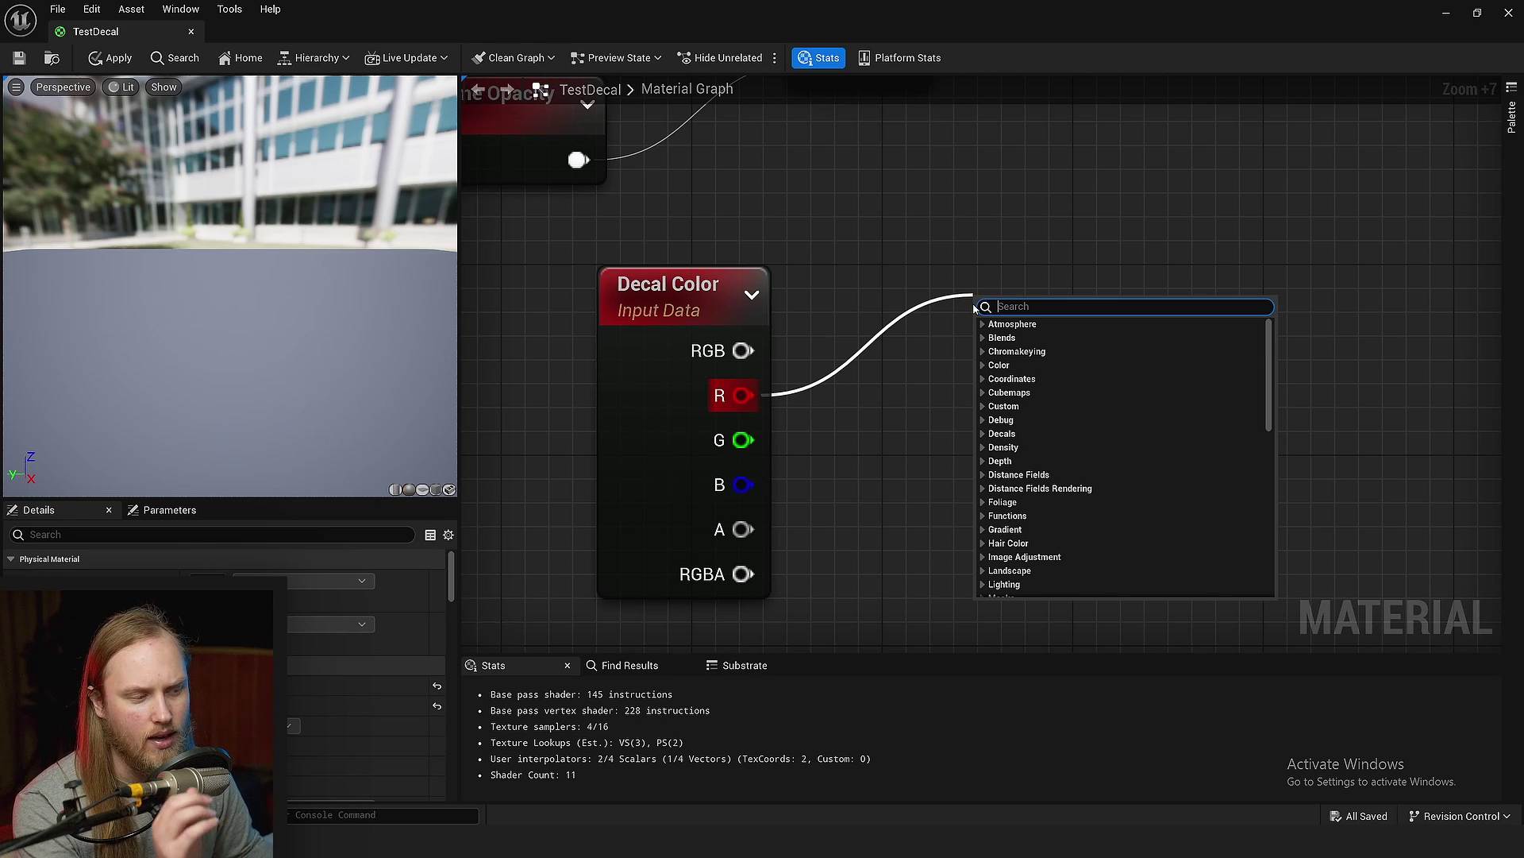
right_drag(937, 333, 915, 312)
drag(720, 506, 901, 364)
right_drag(902, 364, 1142, 559)
drag(817, 258, 644, 302)
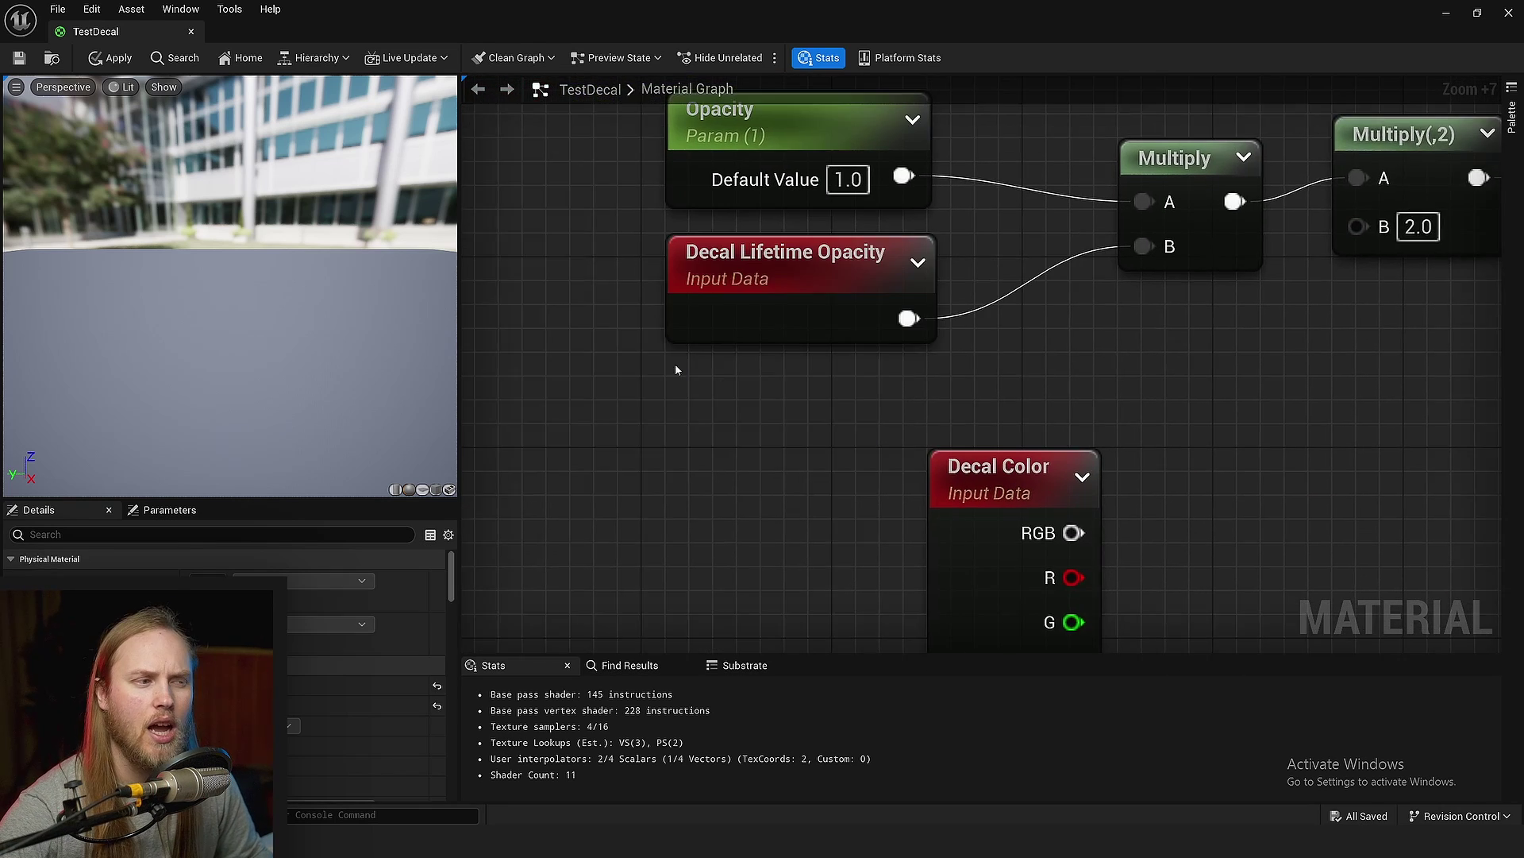
right_drag(677, 368, 596, 454)
mouse_move(671, 368)
mouse_down()
mouse_move(691, 366)
mouse_move(635, 372)
mouse_move(678, 371)
mouse_up()
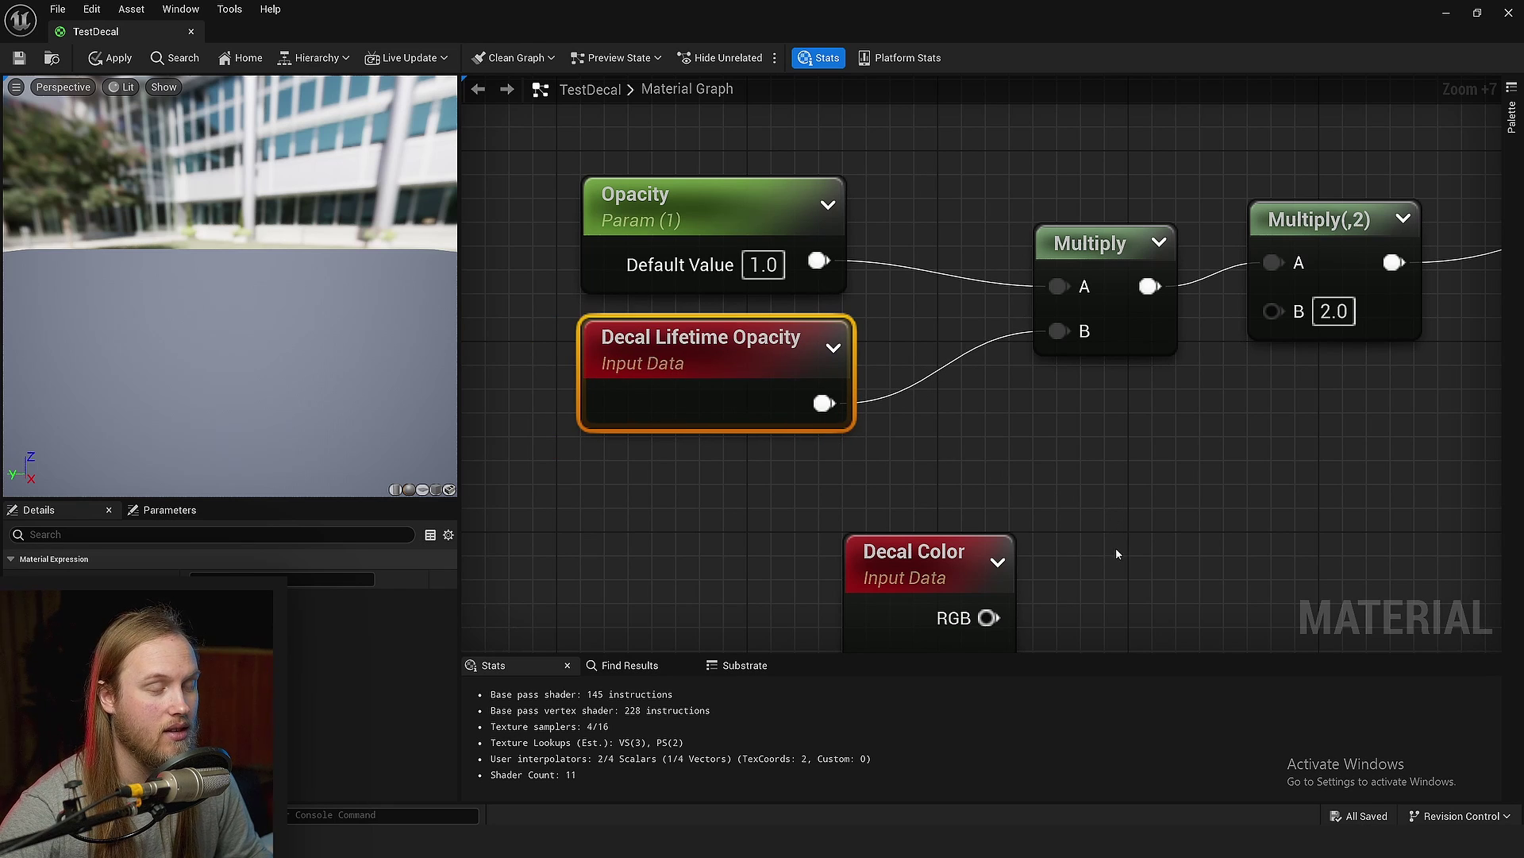
right_drag(1116, 549, 876, 259)
scroll(876, 258, down, 2)
click(876, 259)
scroll(737, 373, up, 2)
drag(747, 371, 1010, 302)
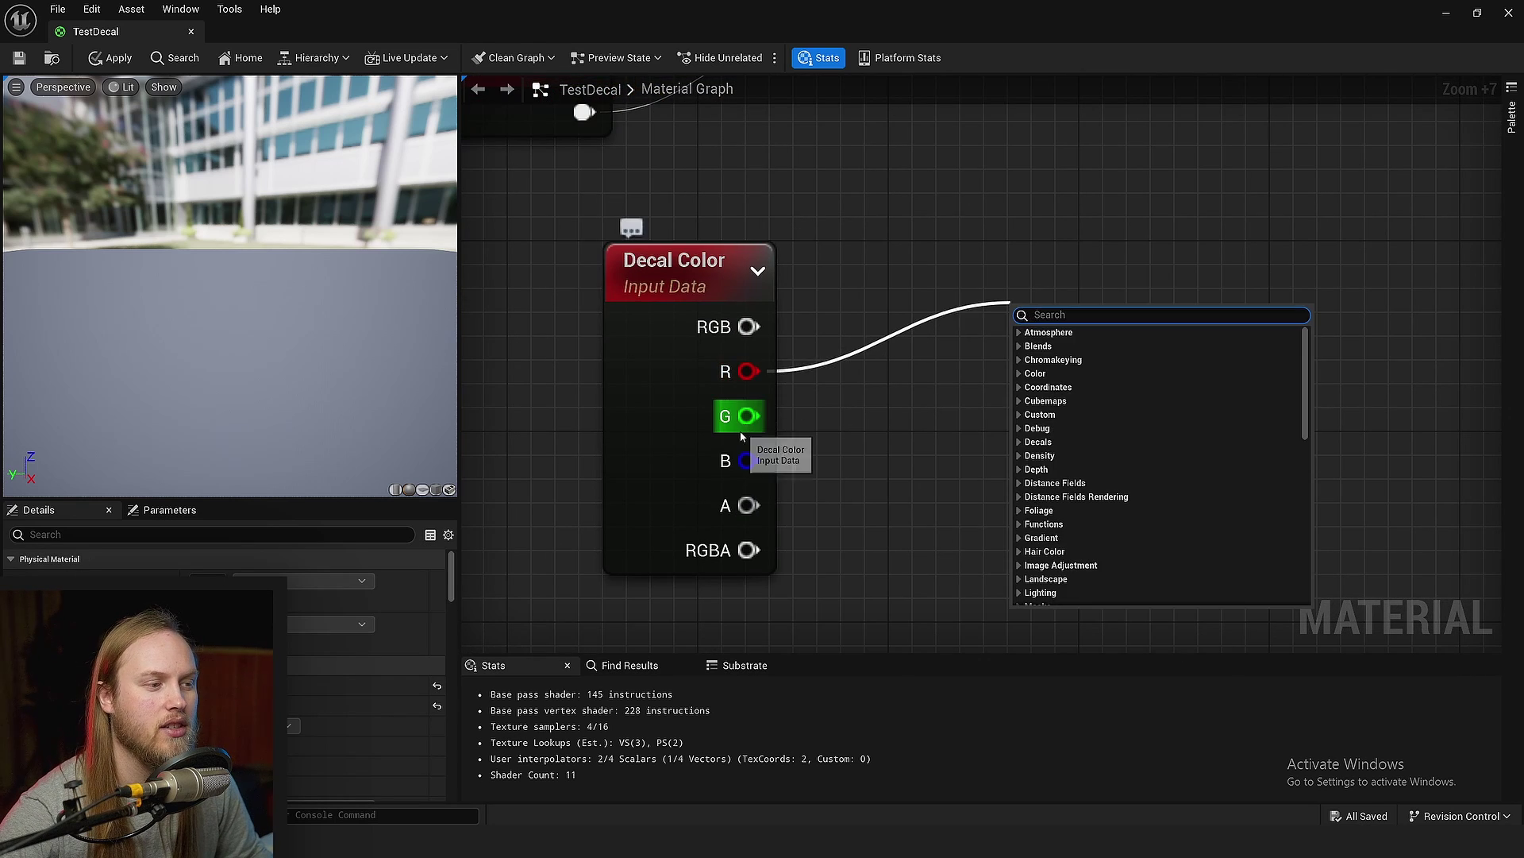
drag(747, 416, 1052, 374)
drag(747, 461, 980, 436)
drag(746, 505, 987, 460)
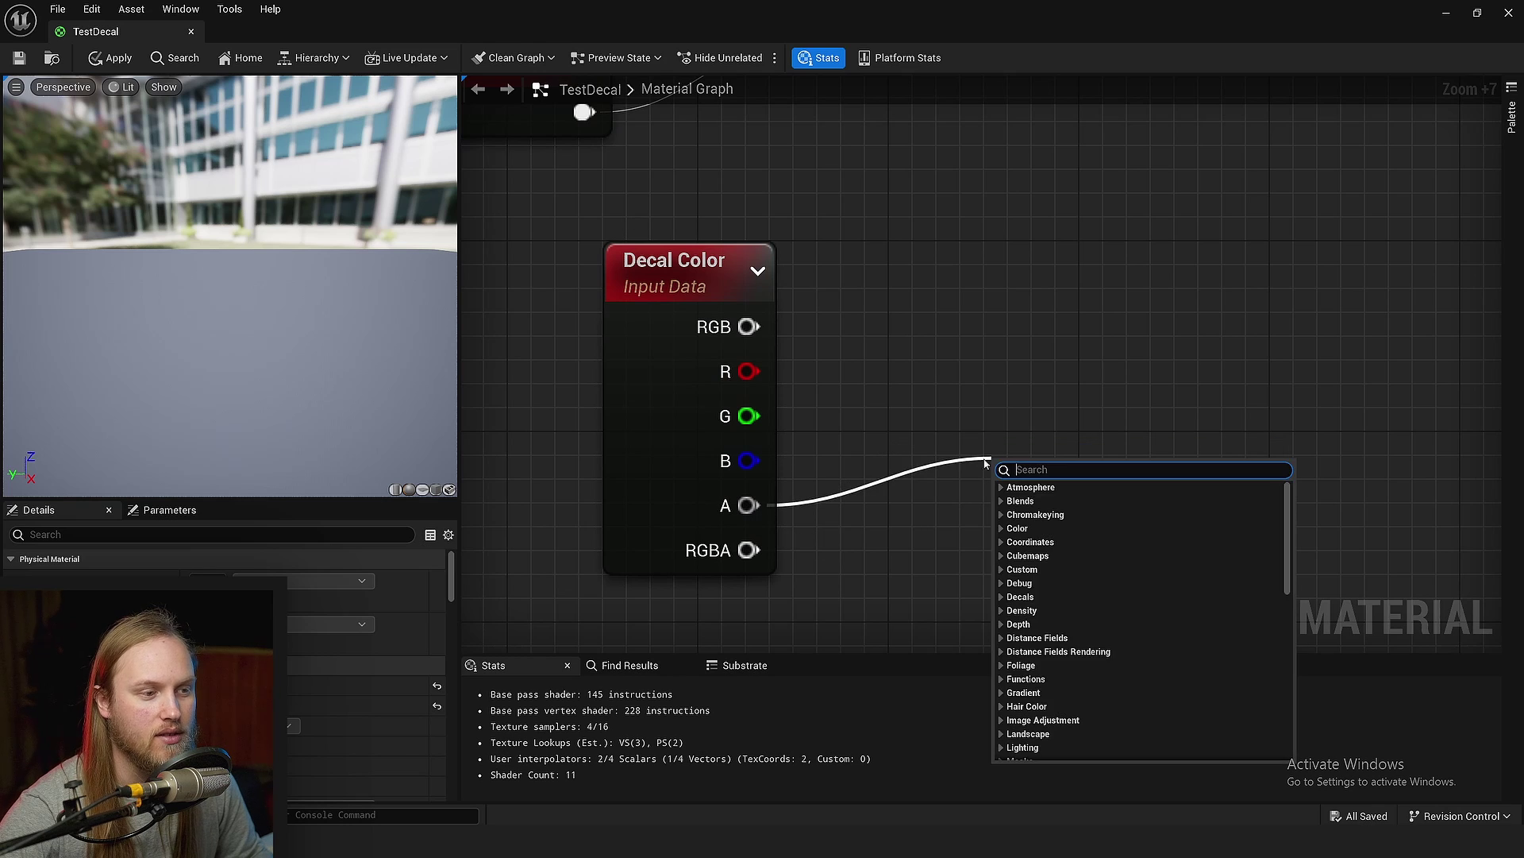
click(1003, 430)
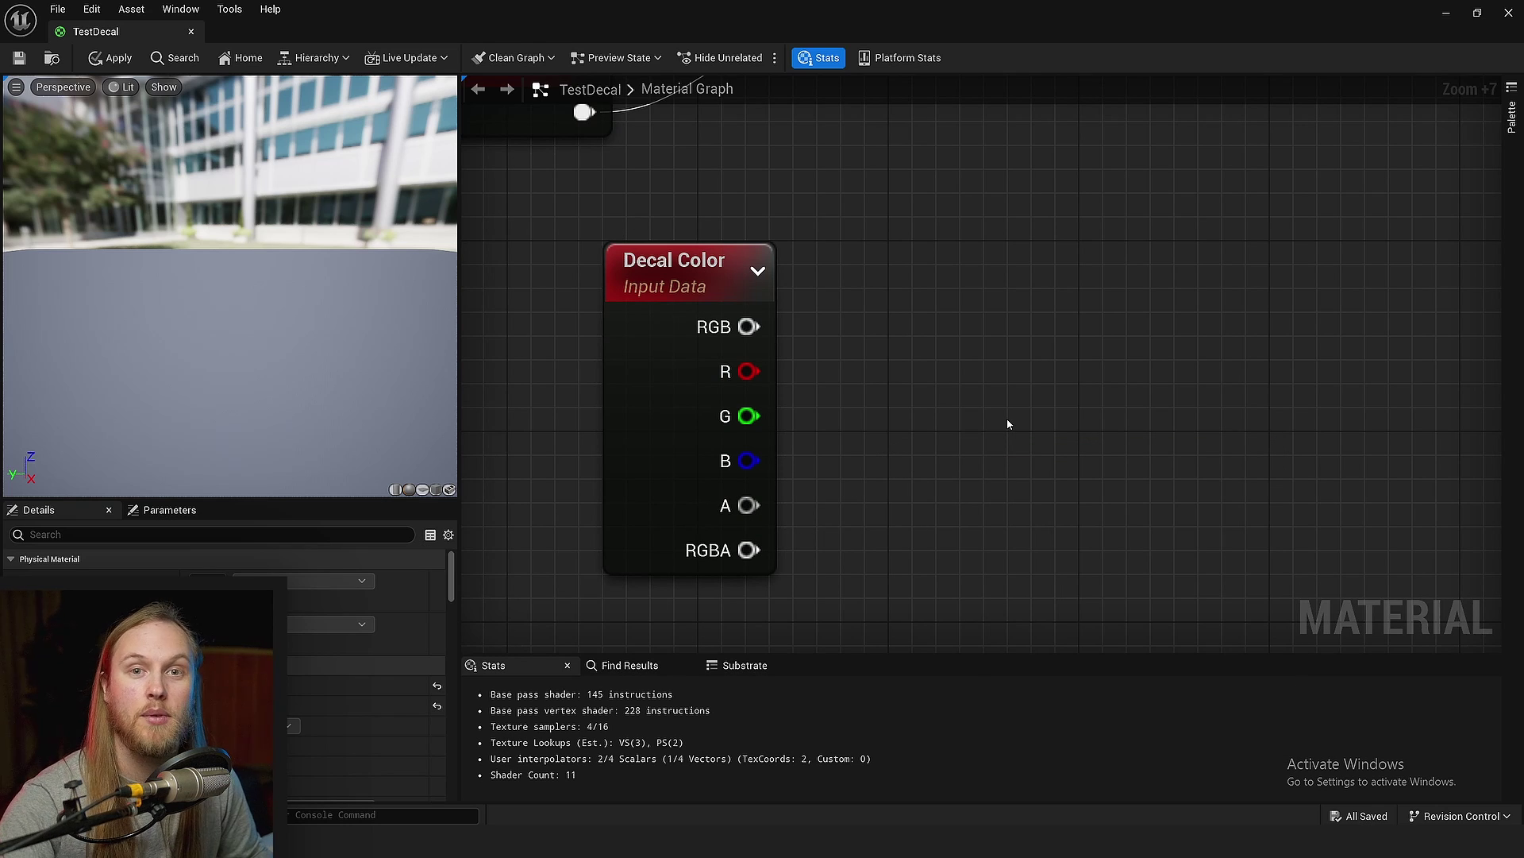
Add a Dynamic Parameter node and align it beside the Decal Color node for comparison.
scroll(885, 438, down, 4)
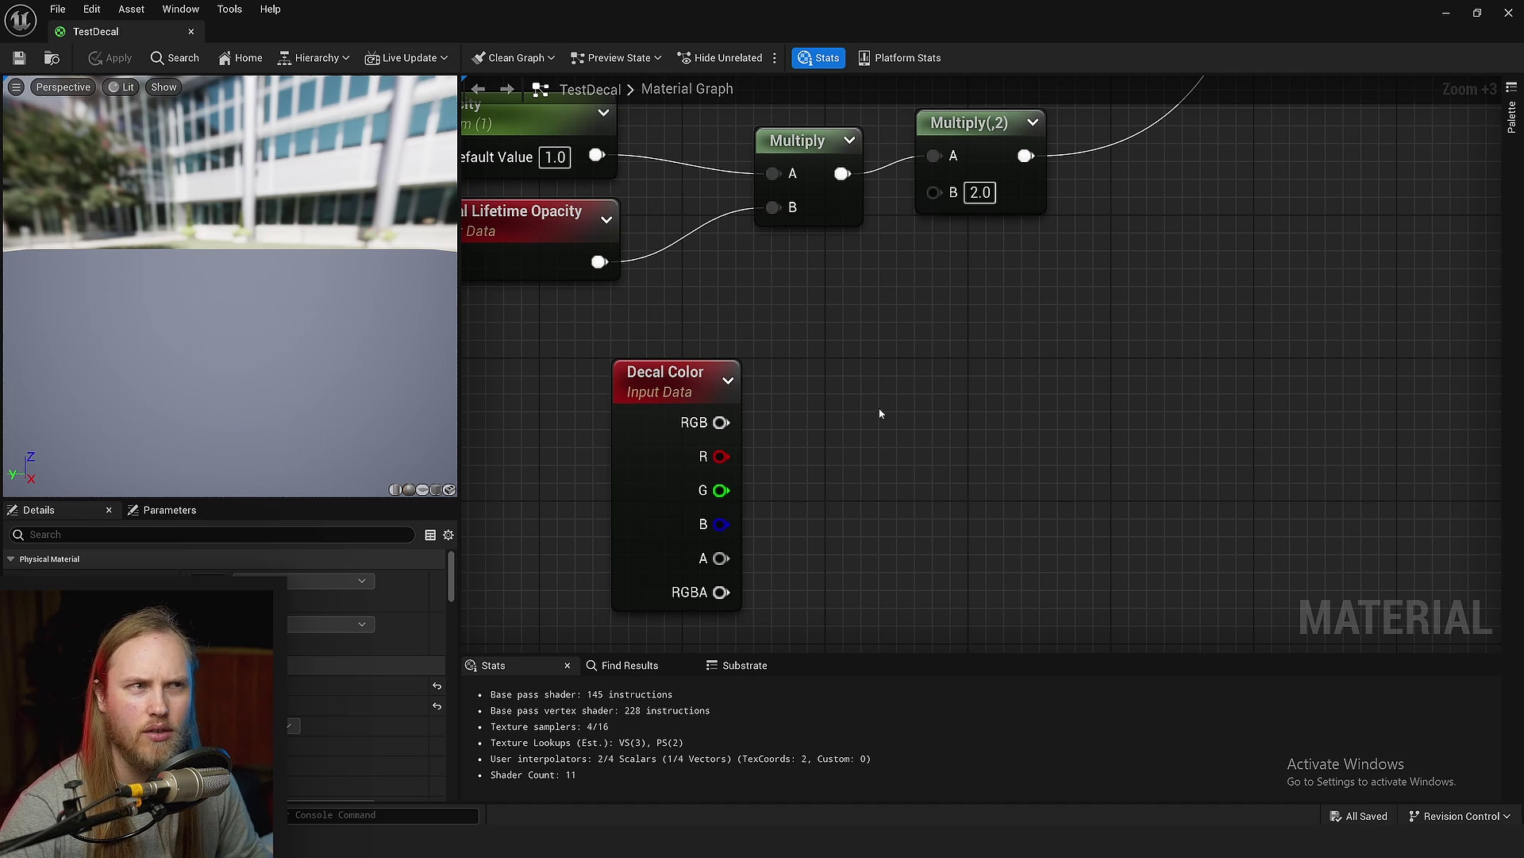
scroll(883, 384, down, 3)
click(841, 440)
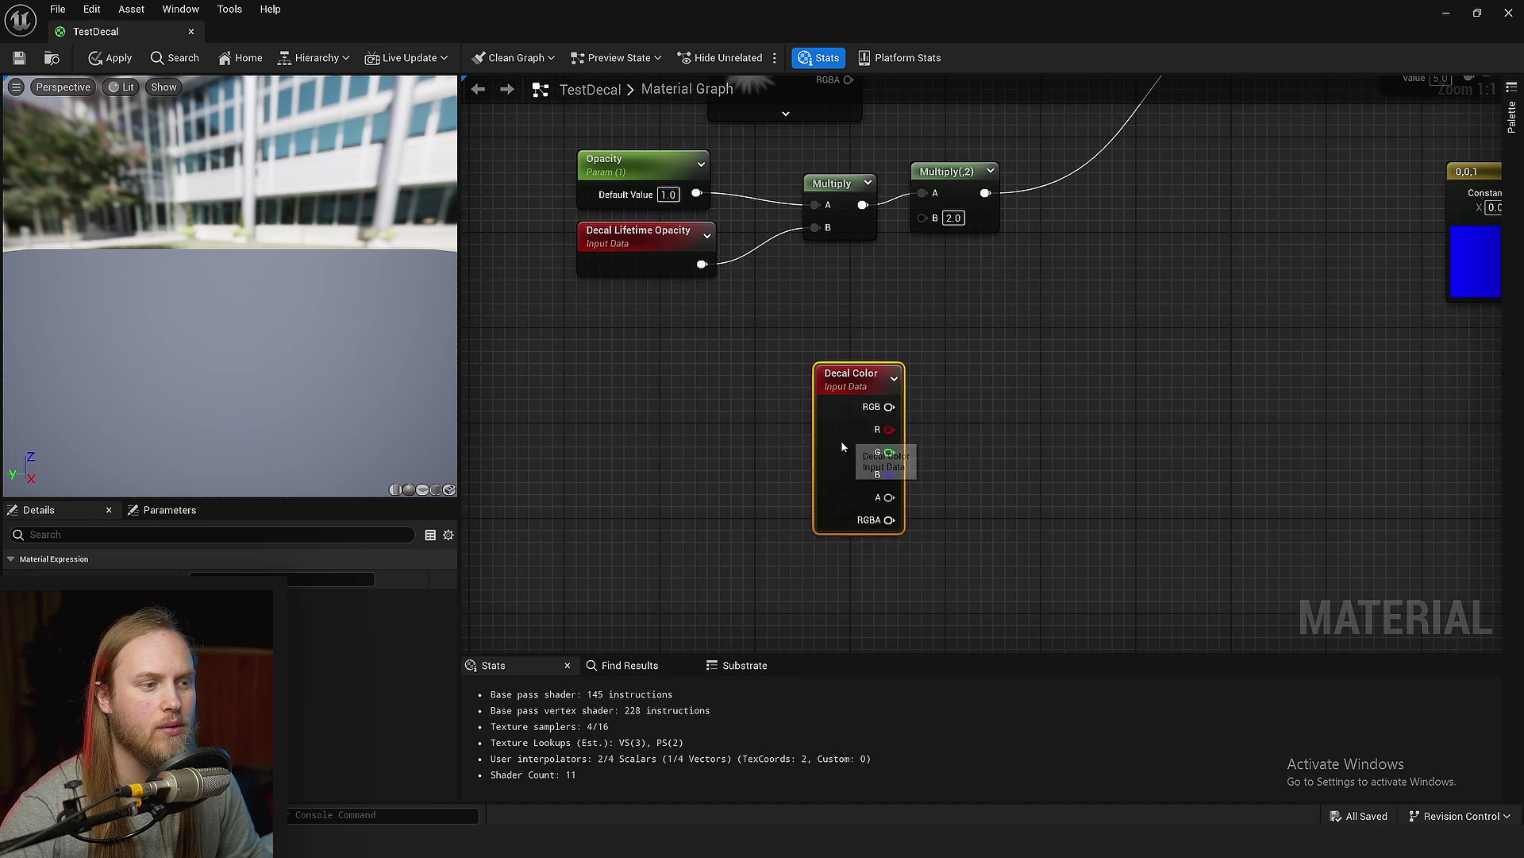
scroll(857, 429, up, 4)
right_click(955, 346)
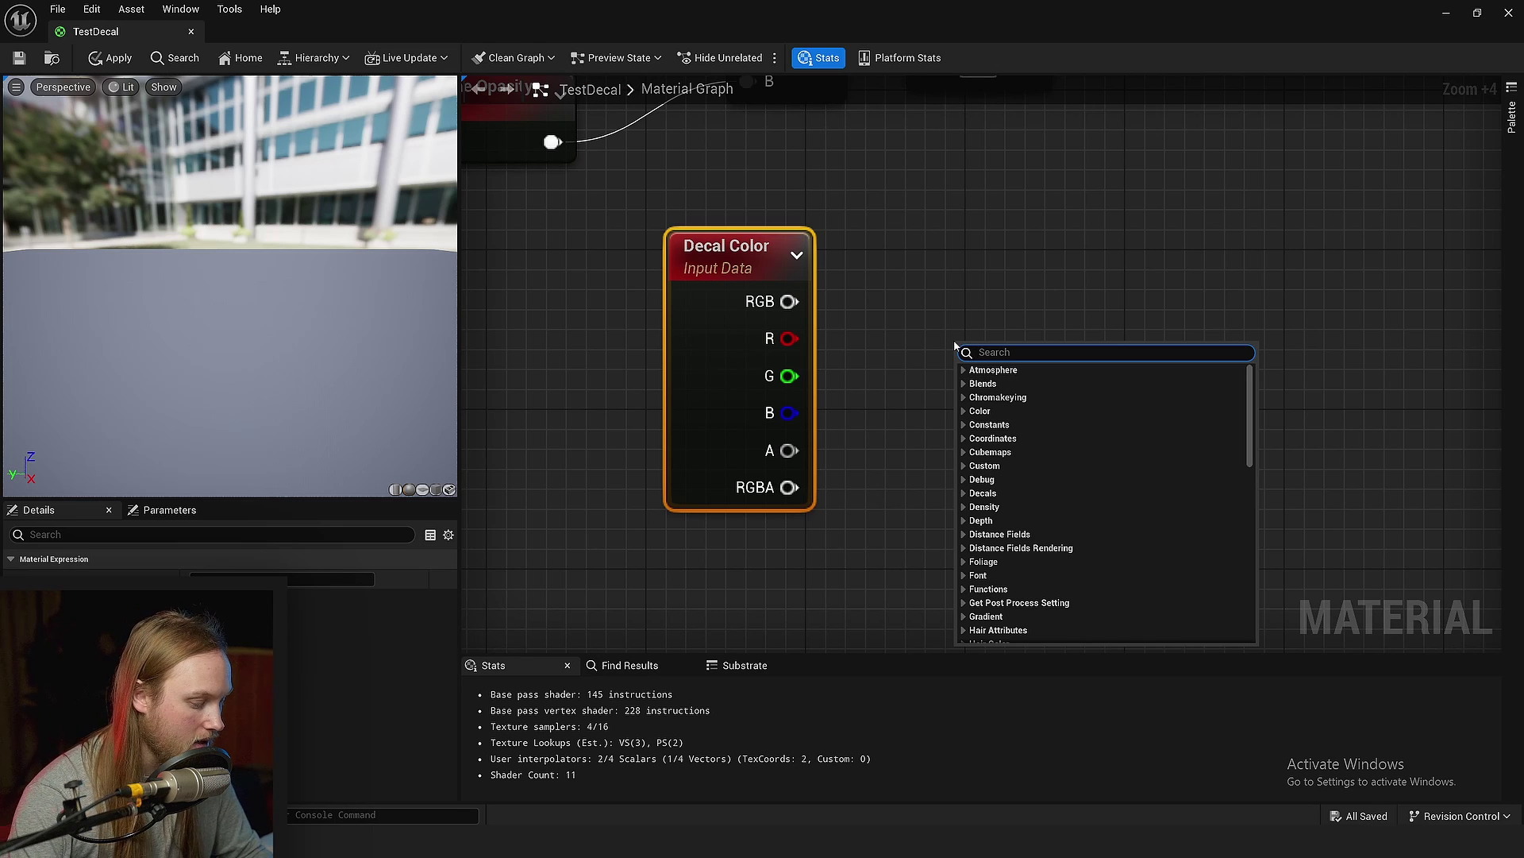
text(dynamic)
key(Return)
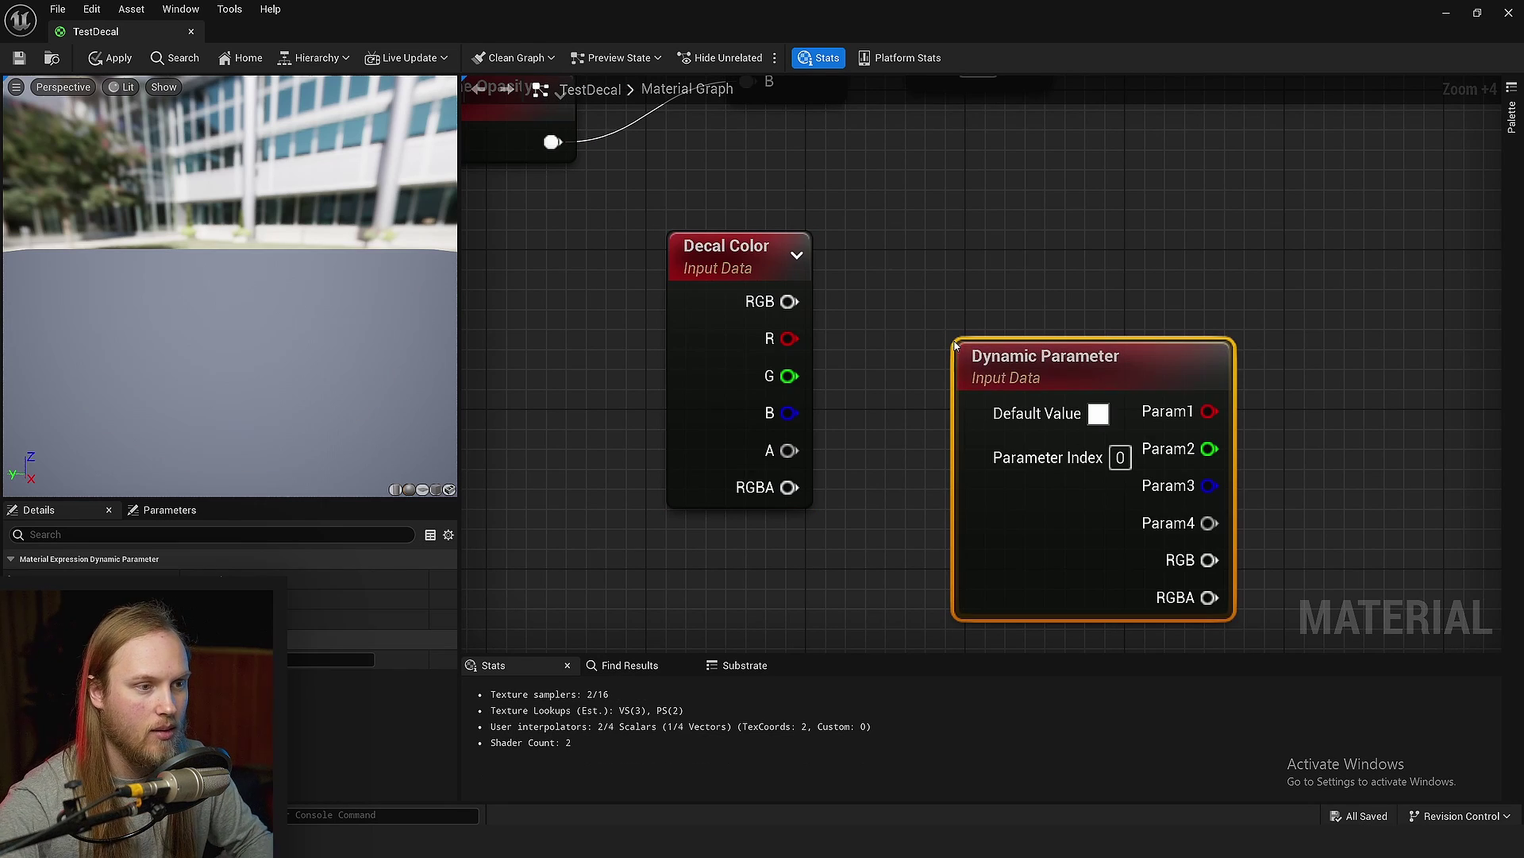
drag(1090, 539, 1003, 423)
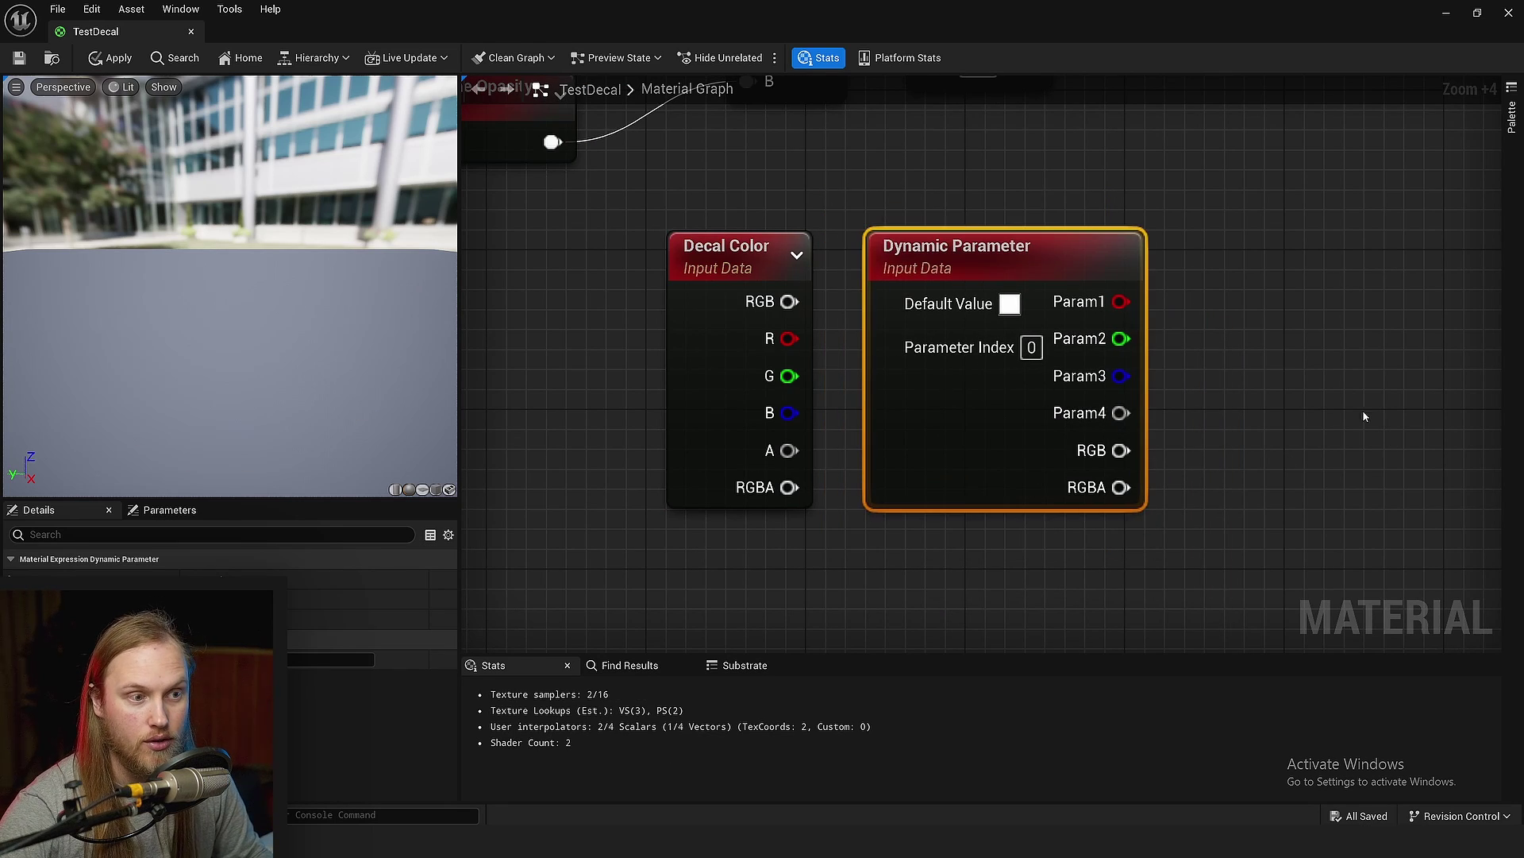
click(762, 258)
drag(1080, 208, 781, 354)
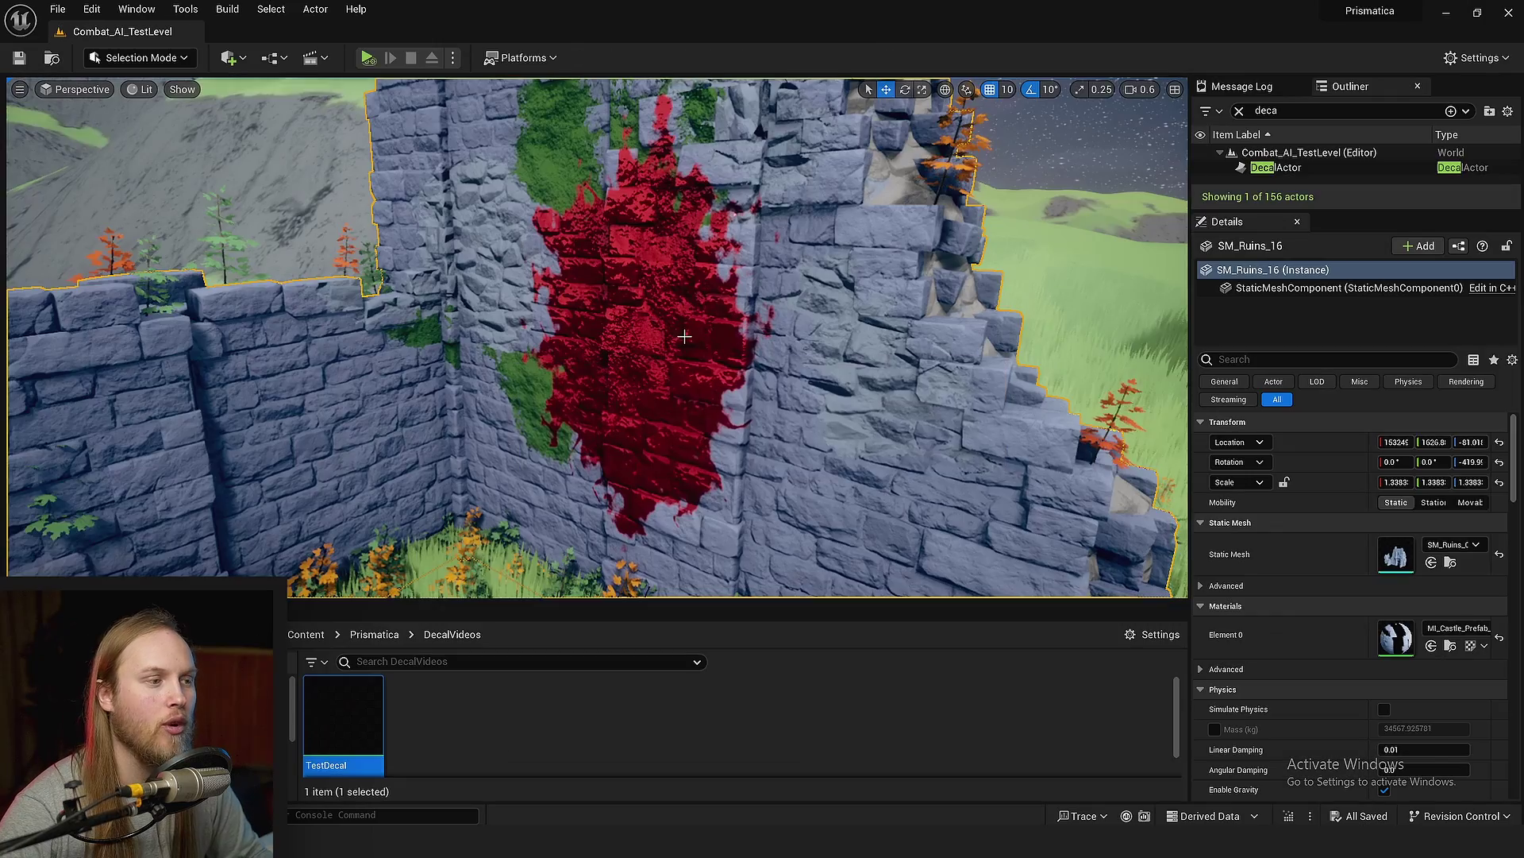
Return to the level and select the red decal actor on the ruin wall.
right_drag(597, 337, 680, 355)
click(1300, 292)
click(1382, 267)
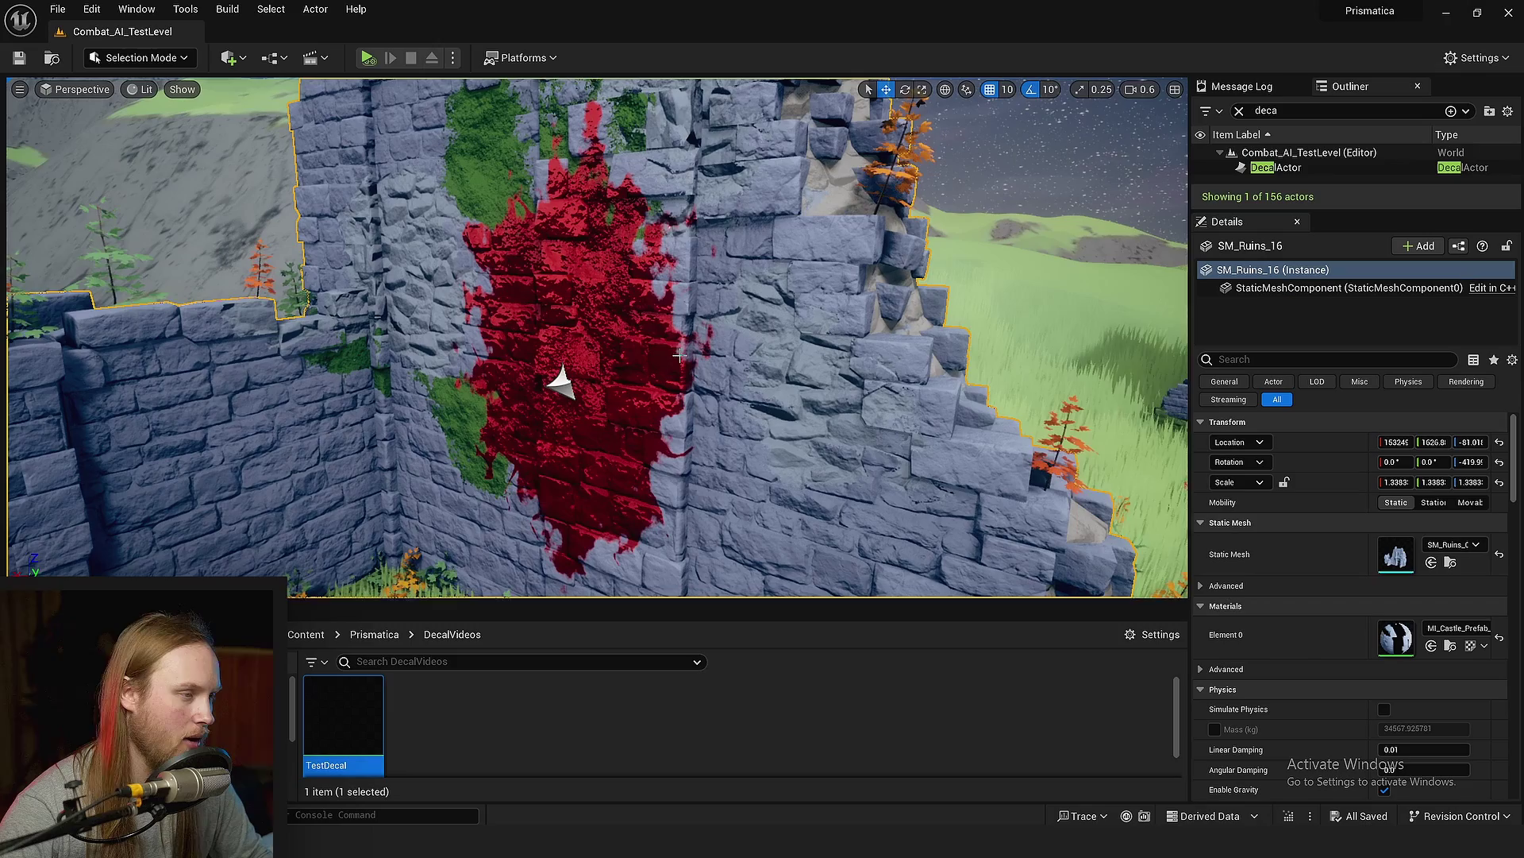
click(576, 382)
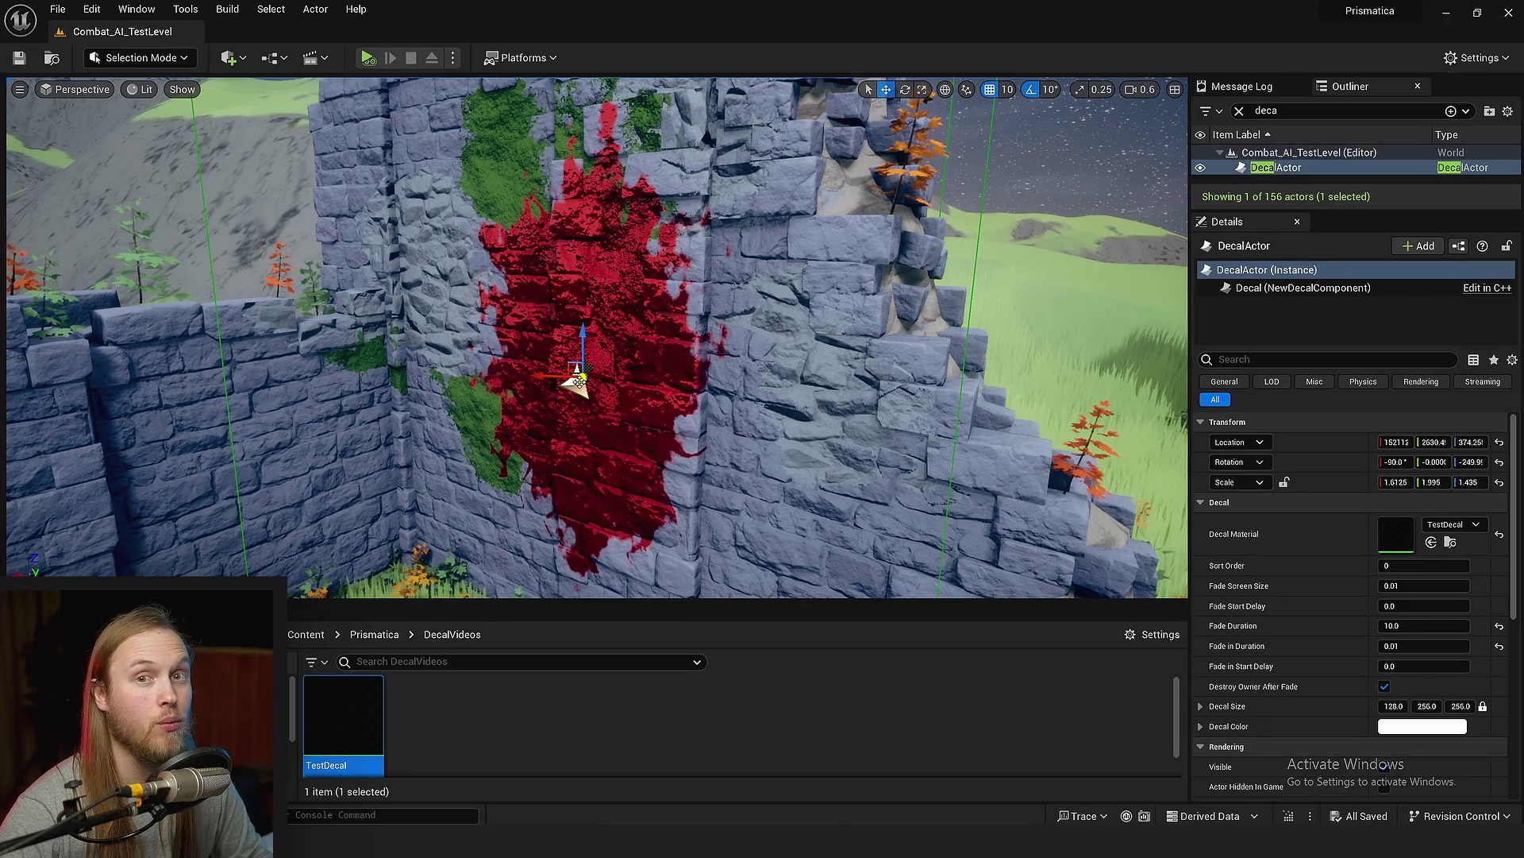
mouse_move(581, 381)
right_down()
mouse_move(556, 409)
mouse_move(492, 413)
mouse_move(581, 382)
right_up()
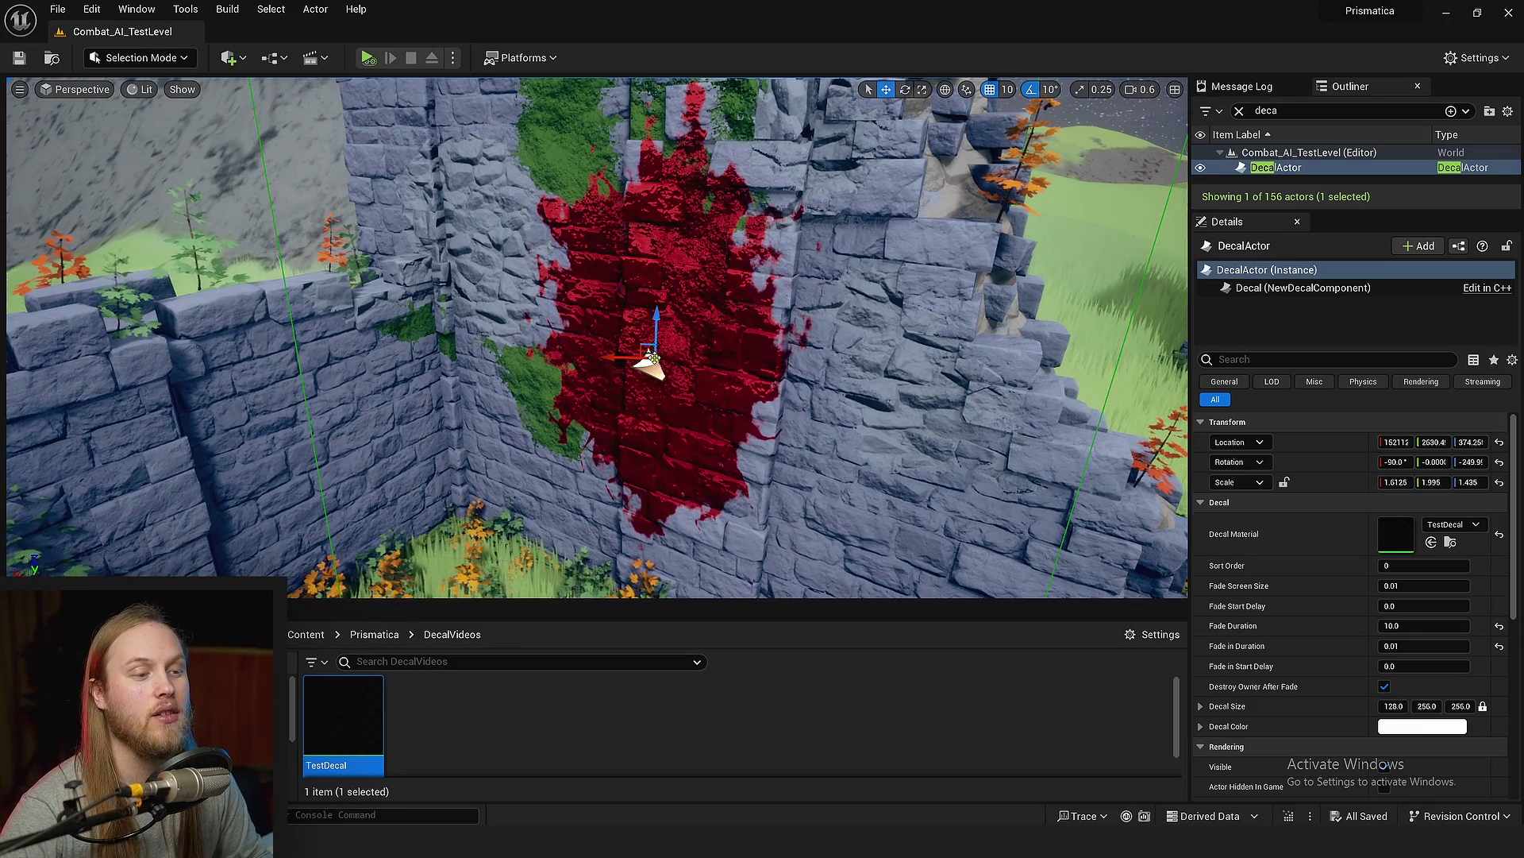
mouse_move(654, 358)
right_down()
mouse_move(665, 417)
mouse_move(654, 358)
right_up()
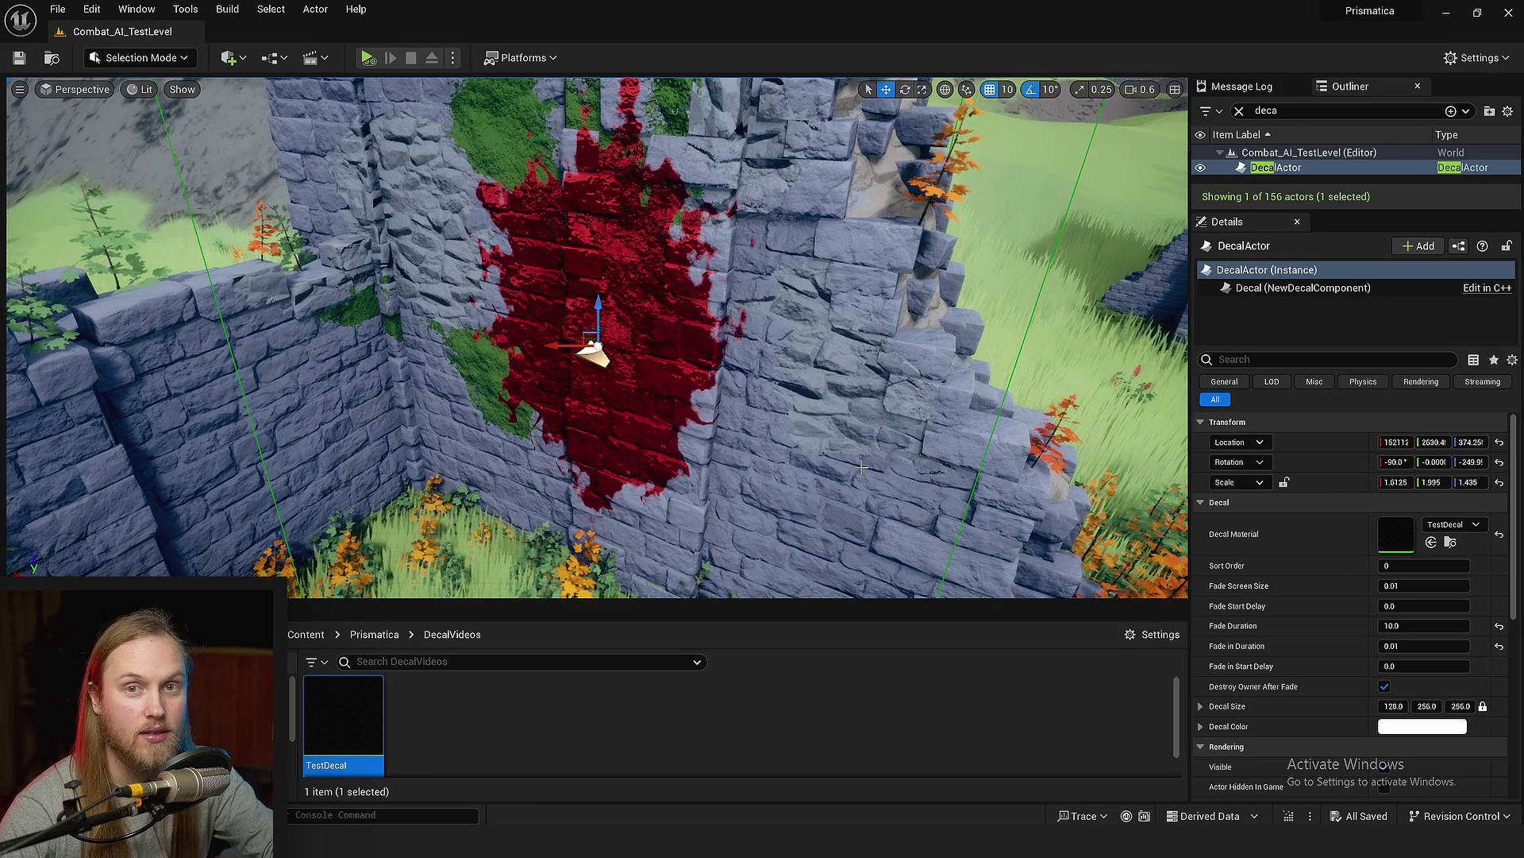
Select the ruin wall mesh that carries the red decal and frame both in the viewport.
key(s)
right_drag(966, 509, 933, 539)
click(335, 375)
key(w)
right_drag(336, 375, 279, 333)
right_drag(919, 374, 909, 398)
key(s)
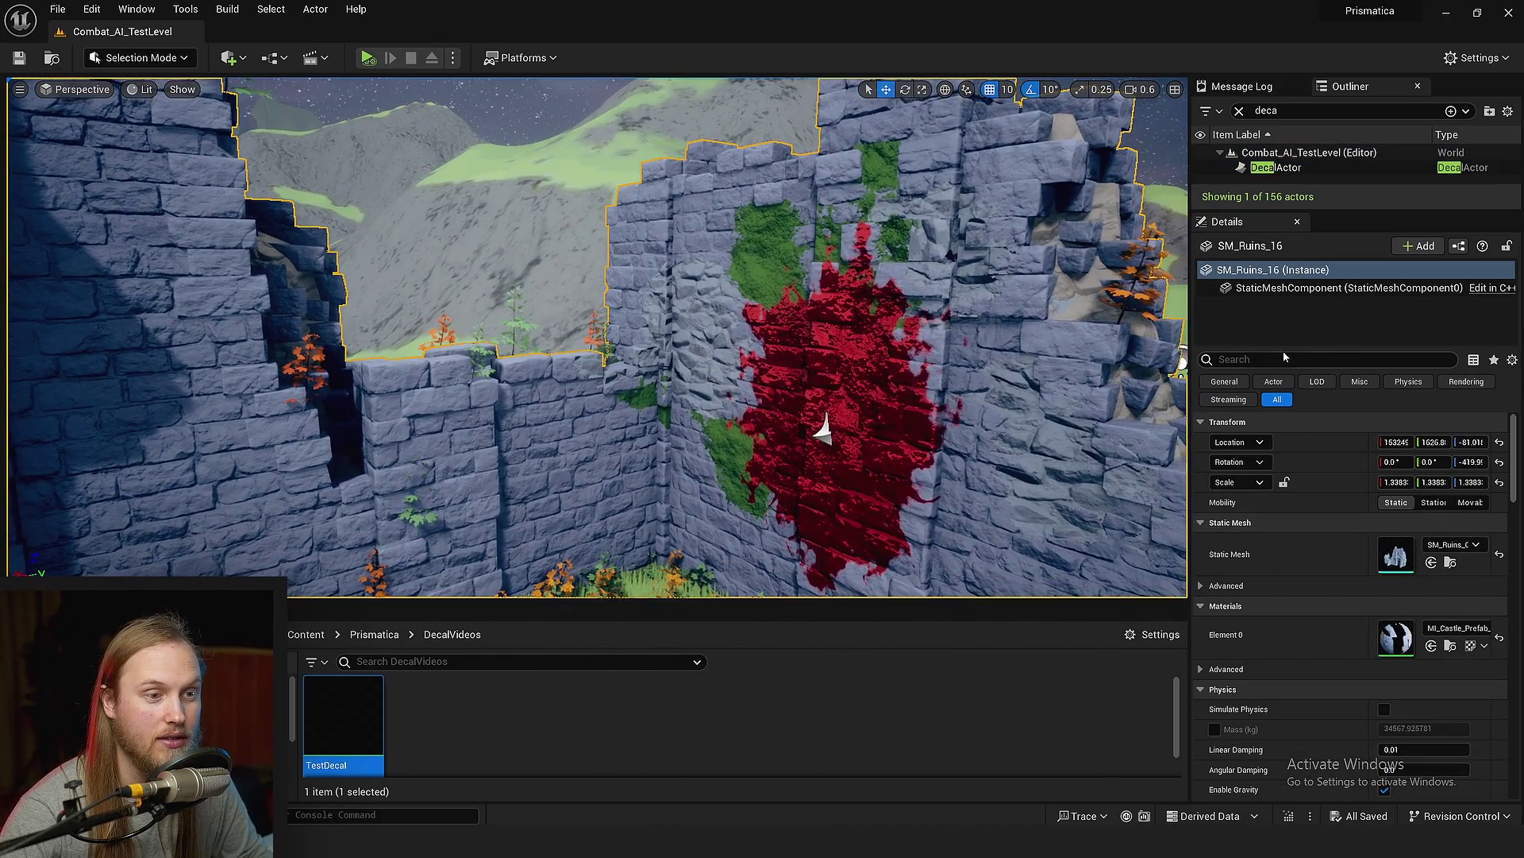
Filter the ruin wall's static mesh component properties for "recei" and turn off Receives Decals.
click(1311, 287)
click(1255, 359)
text(recei)
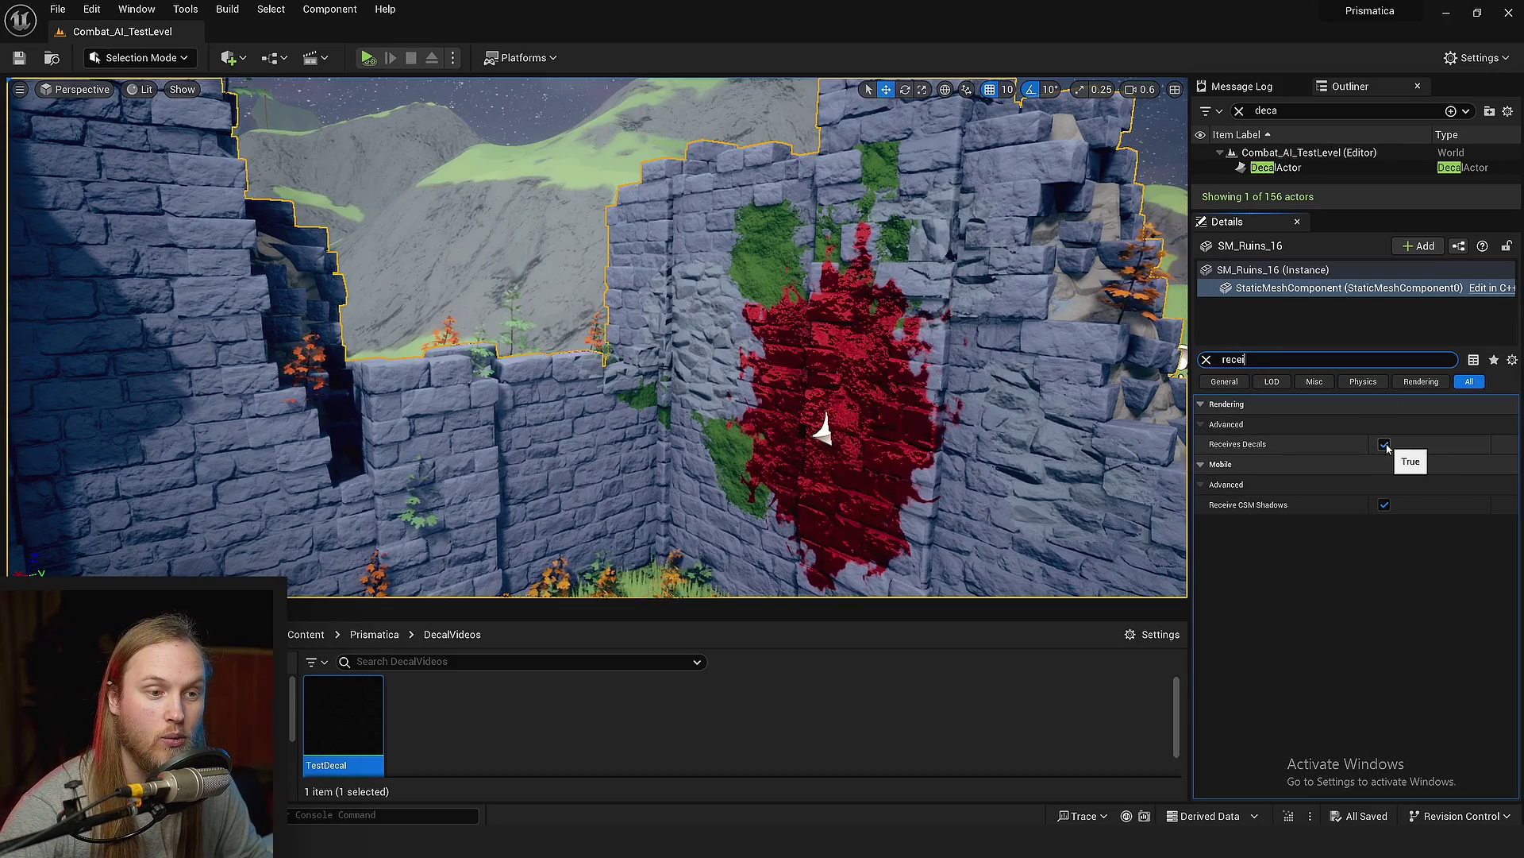
click(1385, 445)
key(s)
right_drag(721, 381, 784, 371)
key(w)
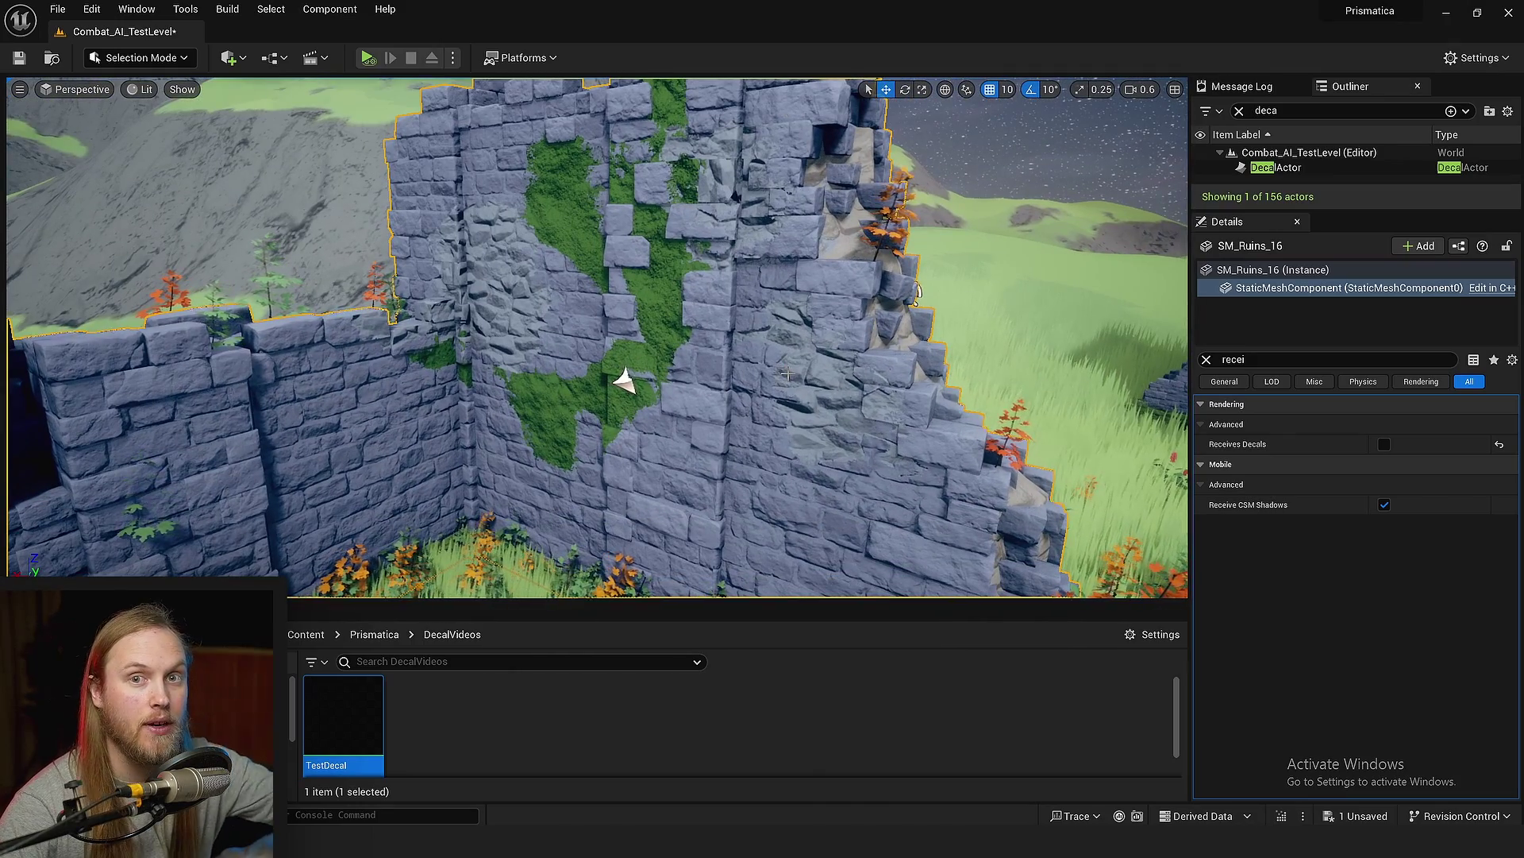
Undo the Receives Decals change on the ruin wall.
key(ctrl+z)
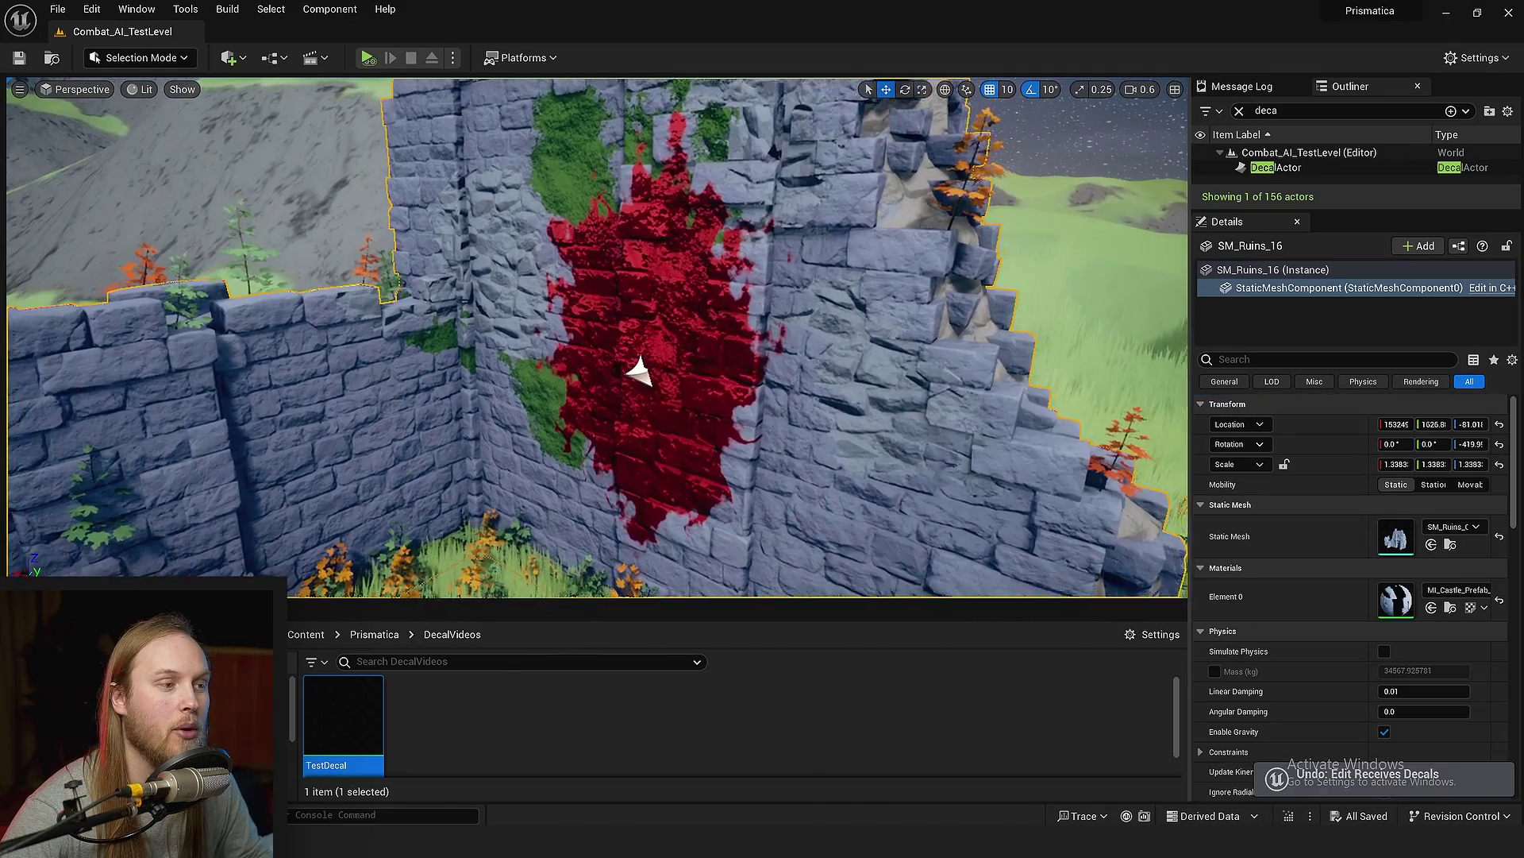
key(s)
right_drag(639, 372, 678, 379)
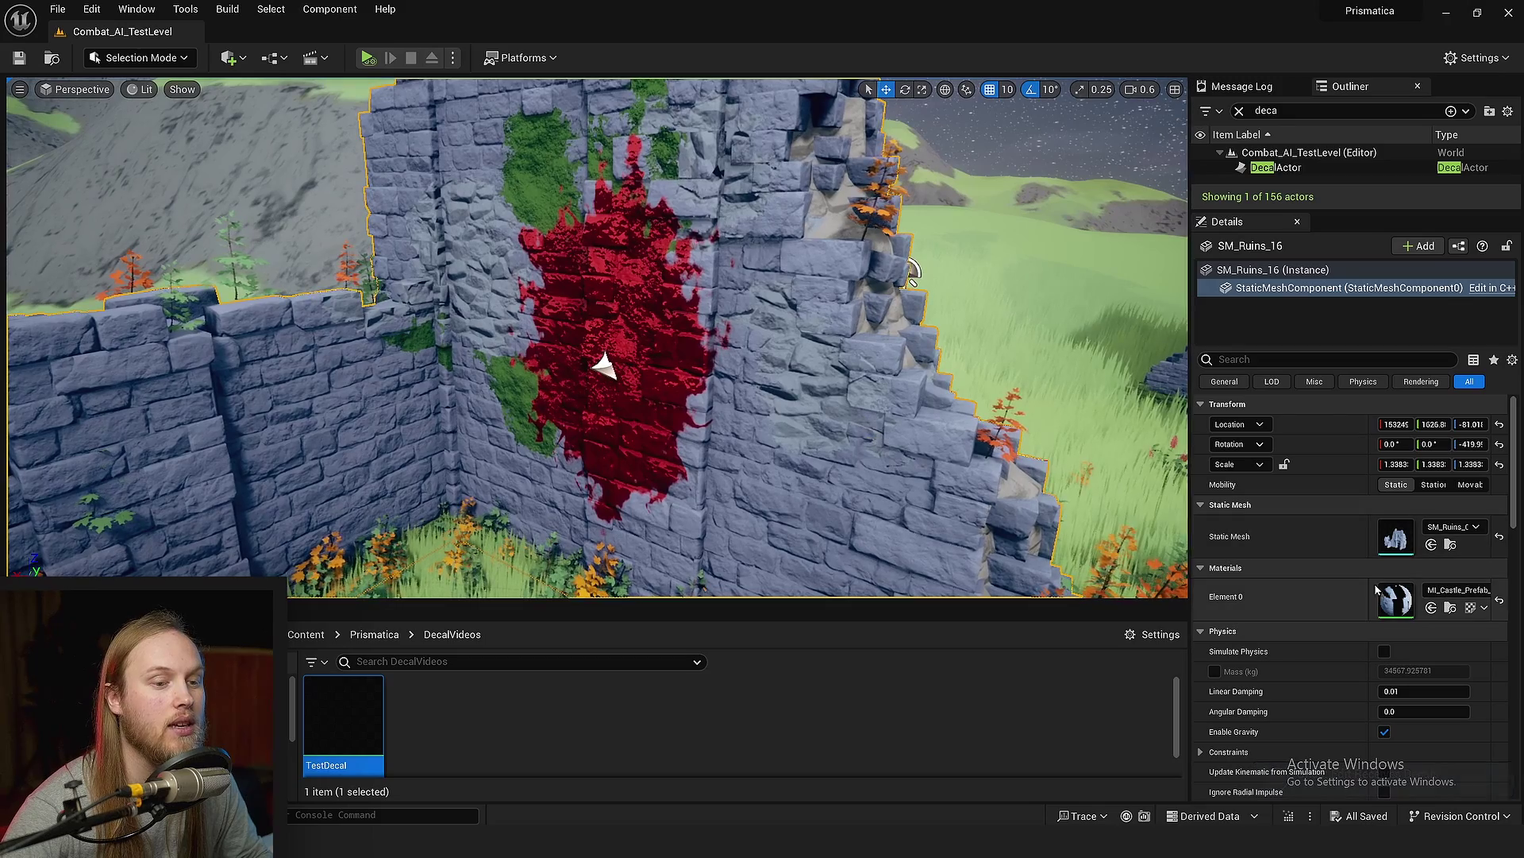
key(w)
right_drag(1143, 477, 1143, 490)
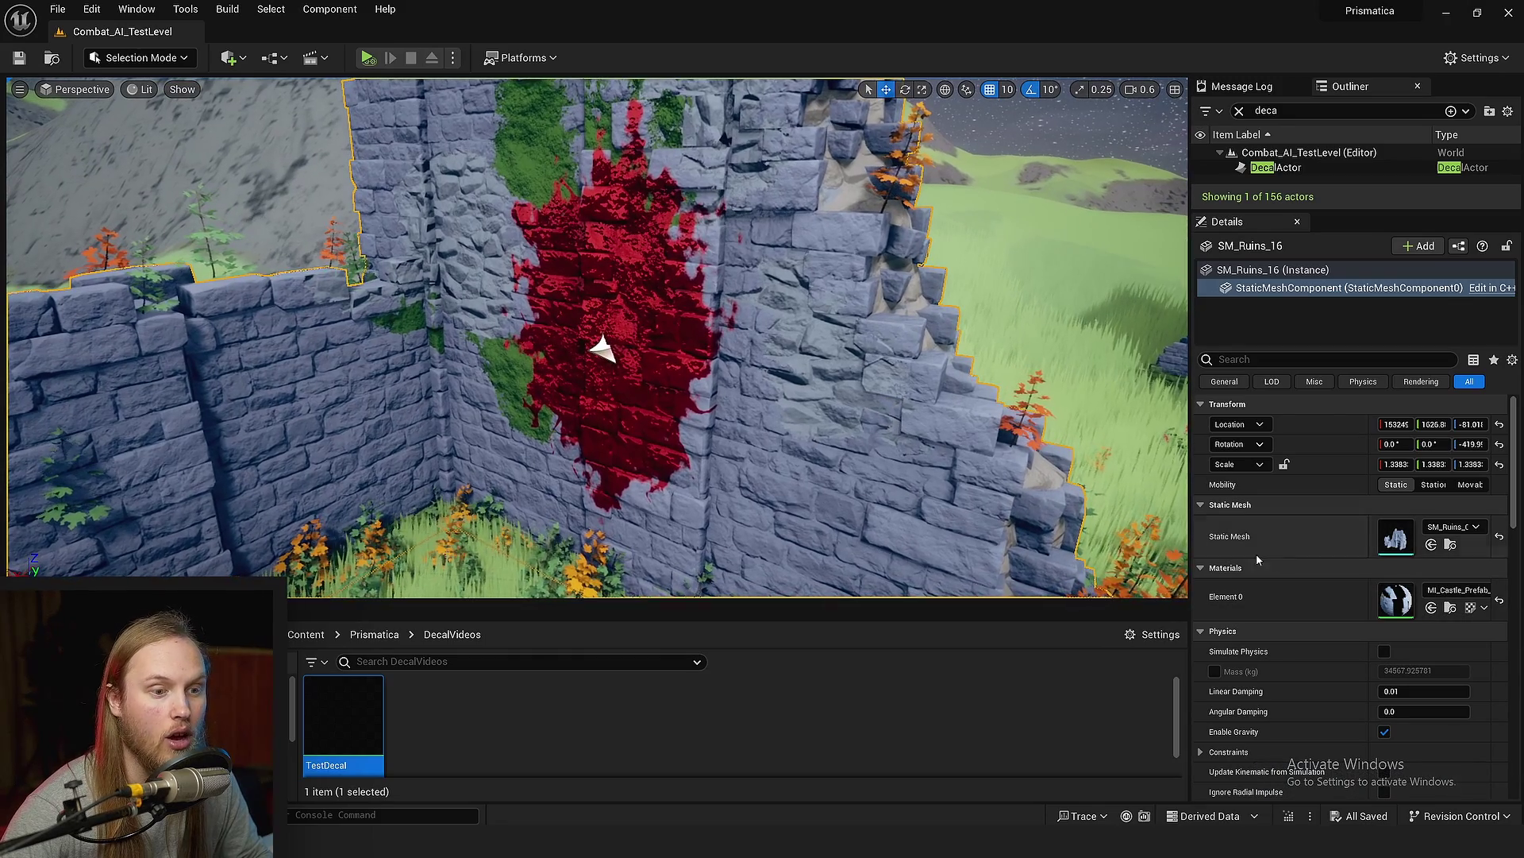
Open the wall's material instance MI_Castle_Prefab_Ruins_Bluestone and follow its parent chain up to MM_PropsMegaMaterial.
double_click(1411, 608)
scroll(833, 525, down, 3)
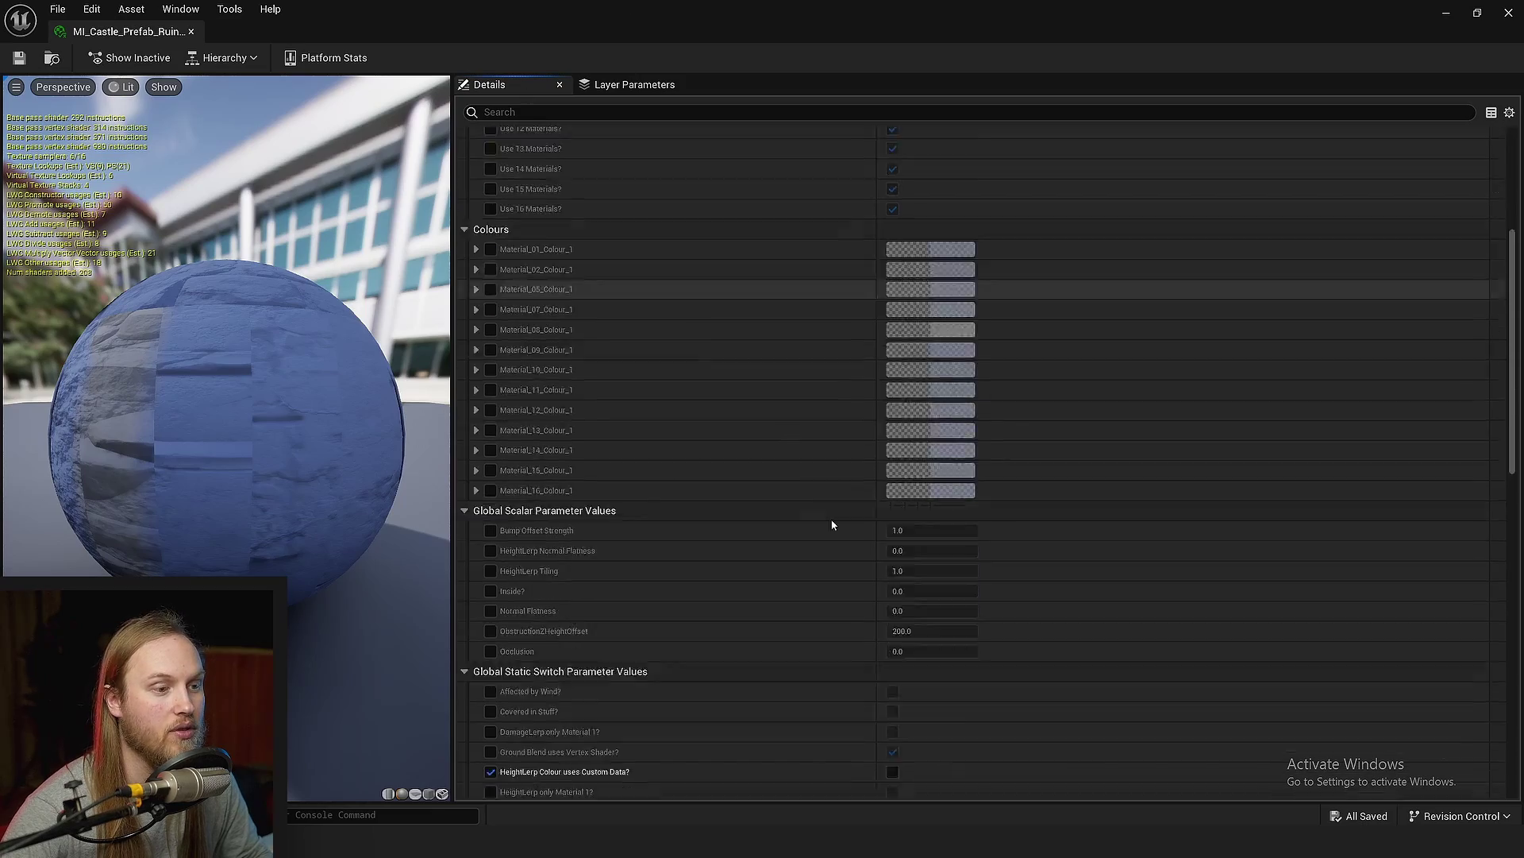
scroll(868, 595, up, 5)
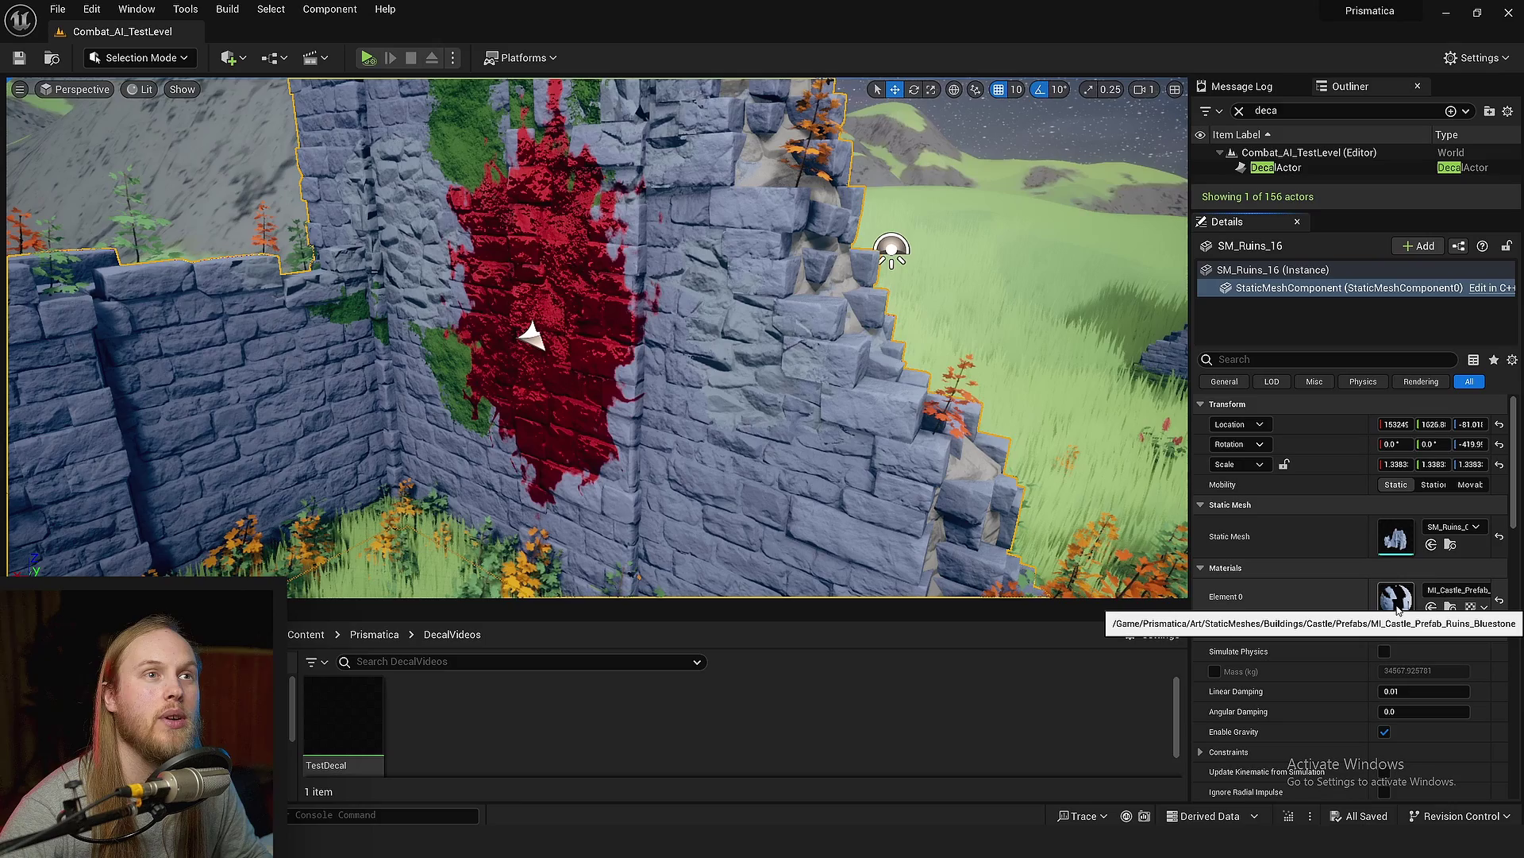
double_click(1399, 609)
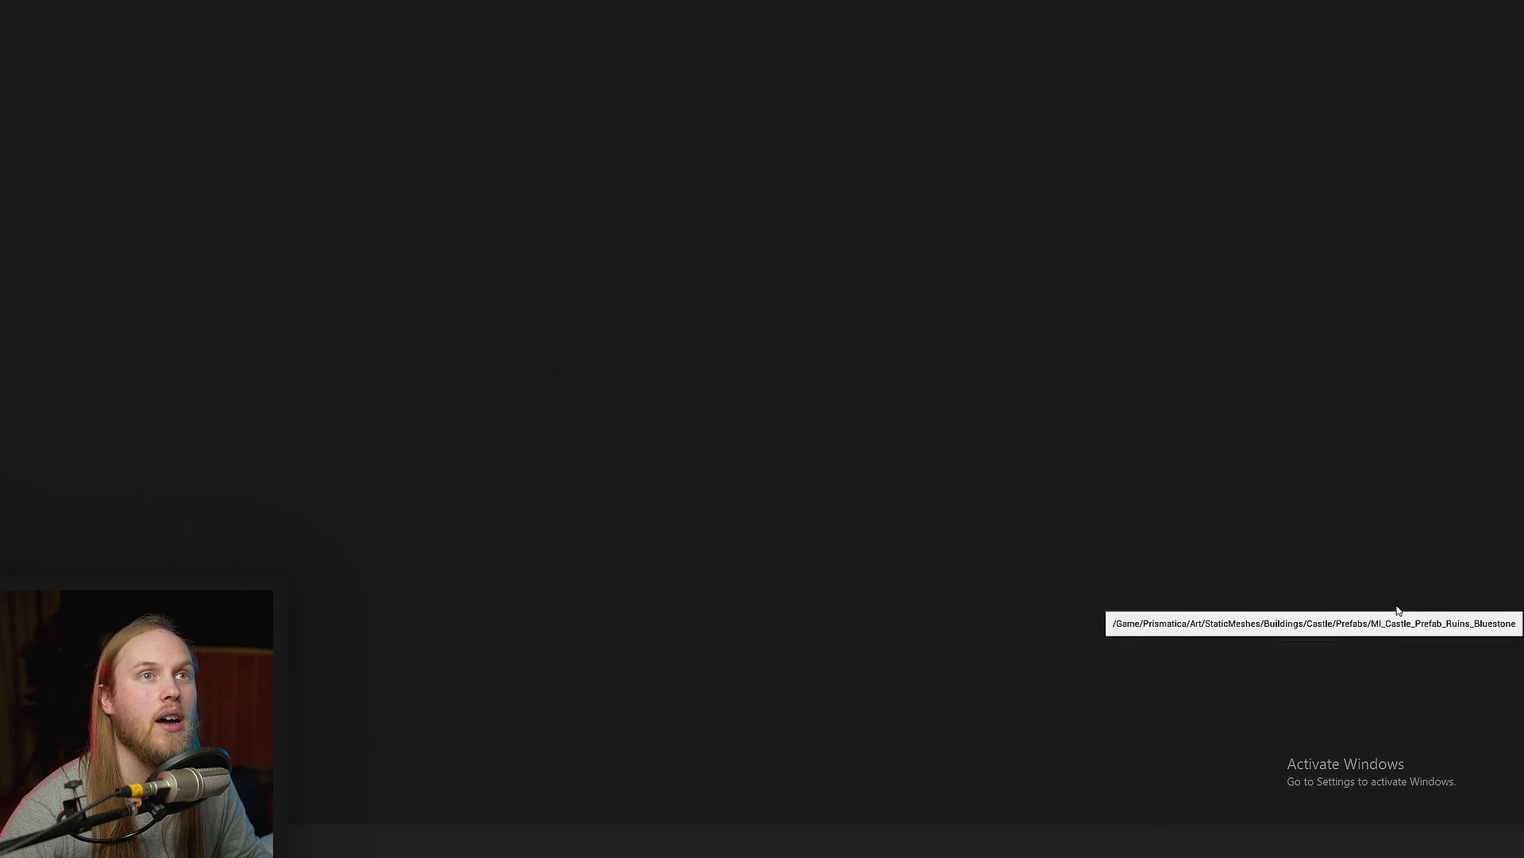
scroll(1003, 572, down, 10)
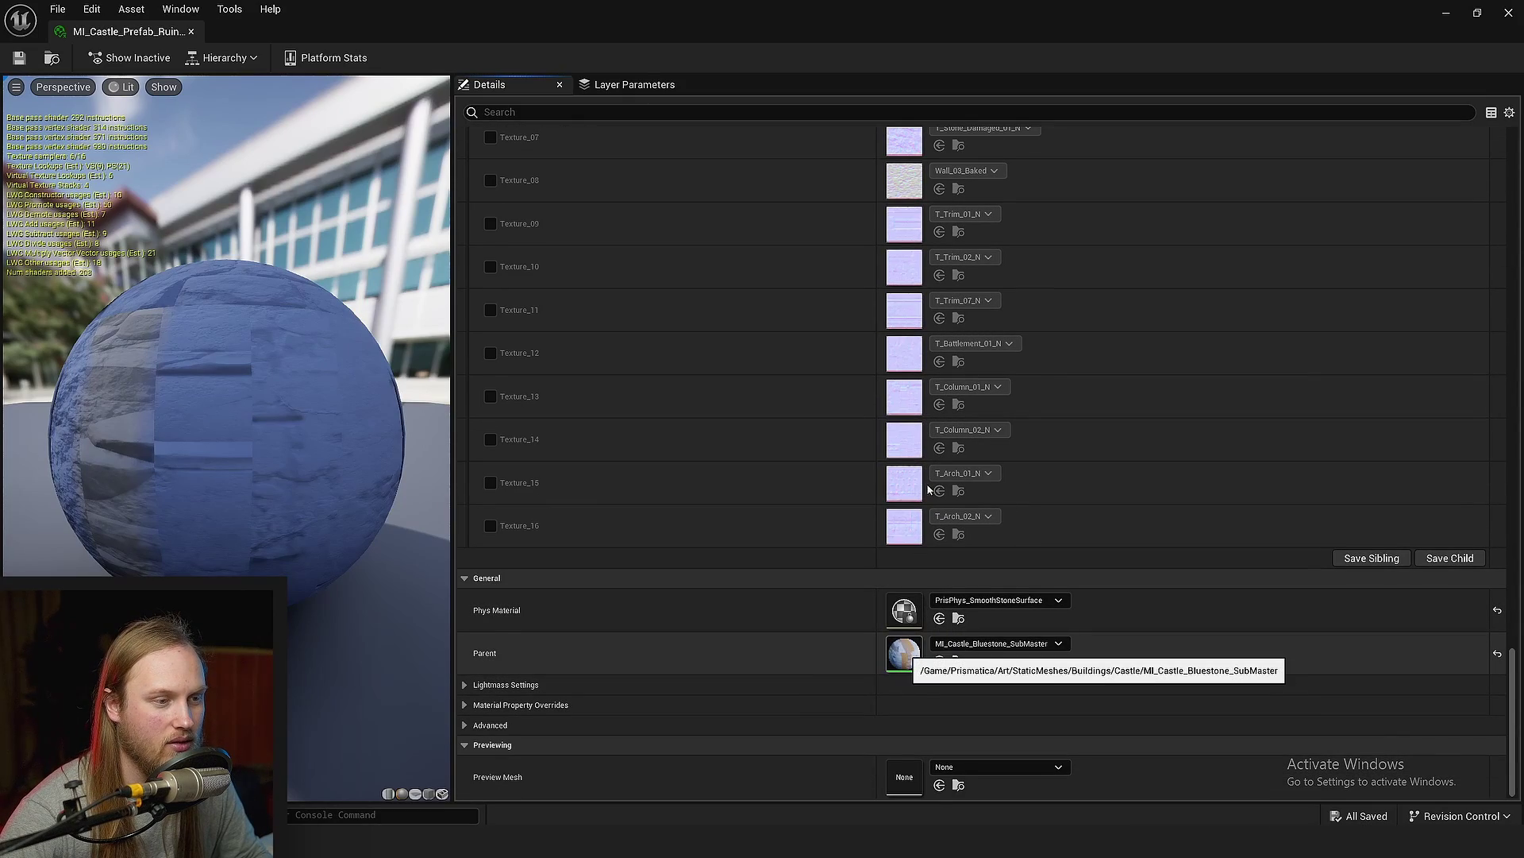
scroll(929, 476, up, 10)
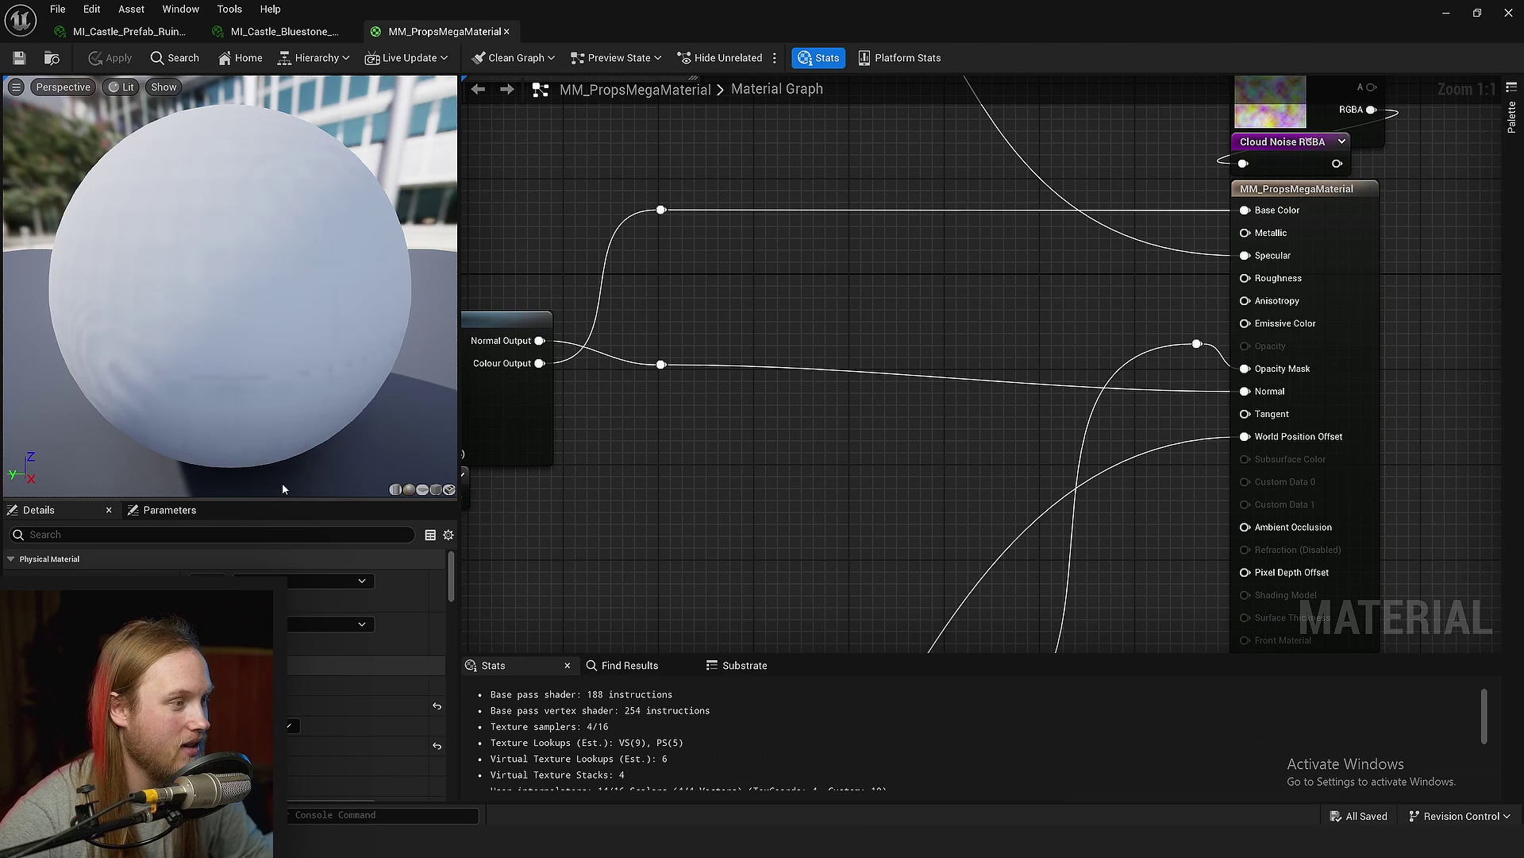
Filter MM_PropsMegaMaterial's details for "dec", set Decal Response (DBuffer) to None, and check the wall in the level.
drag(288, 498, 288, 79)
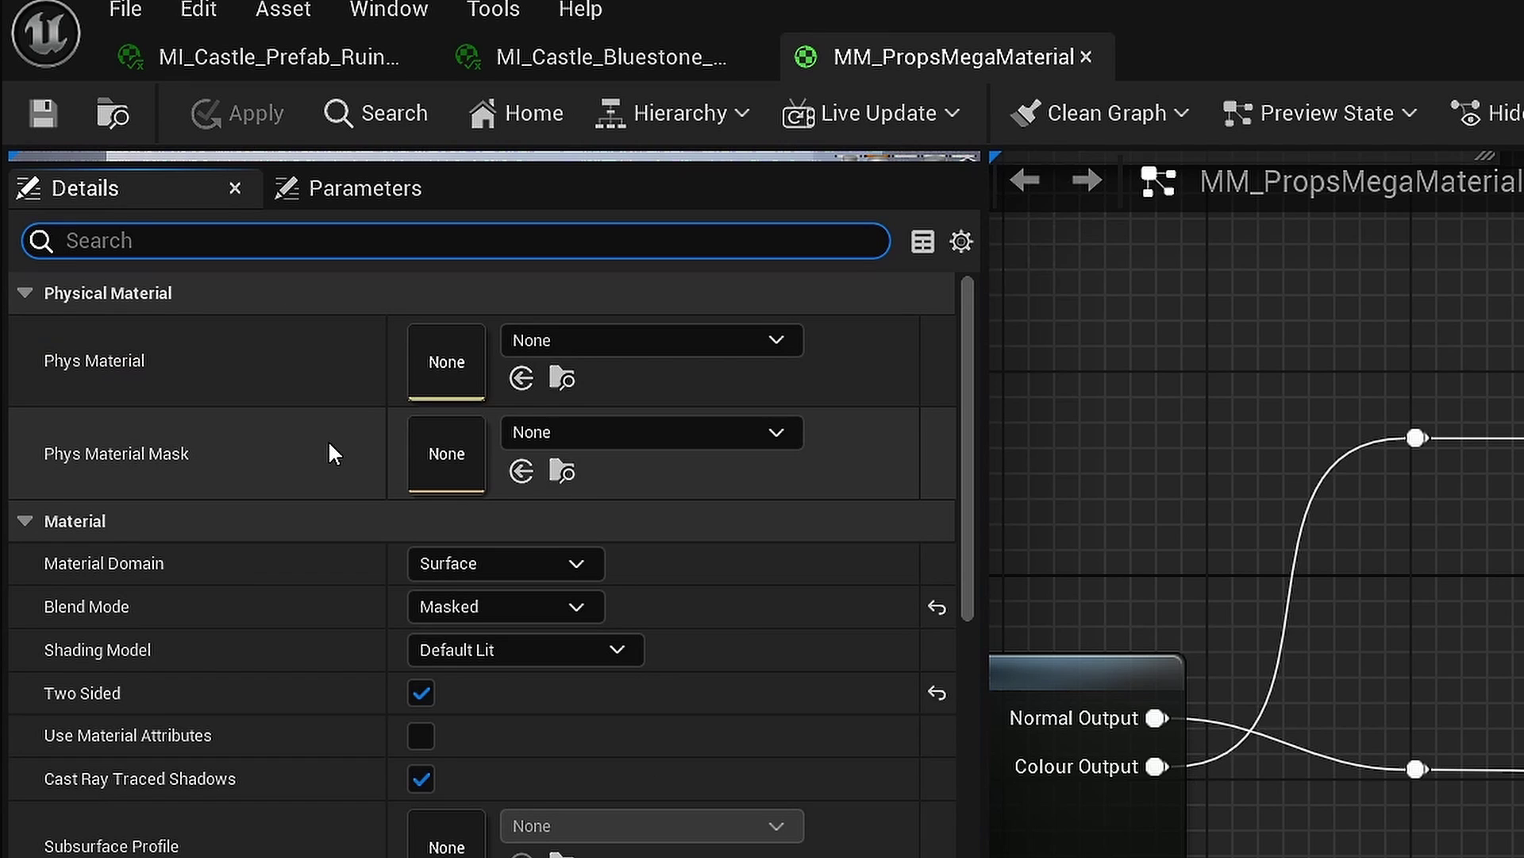
text(dec)
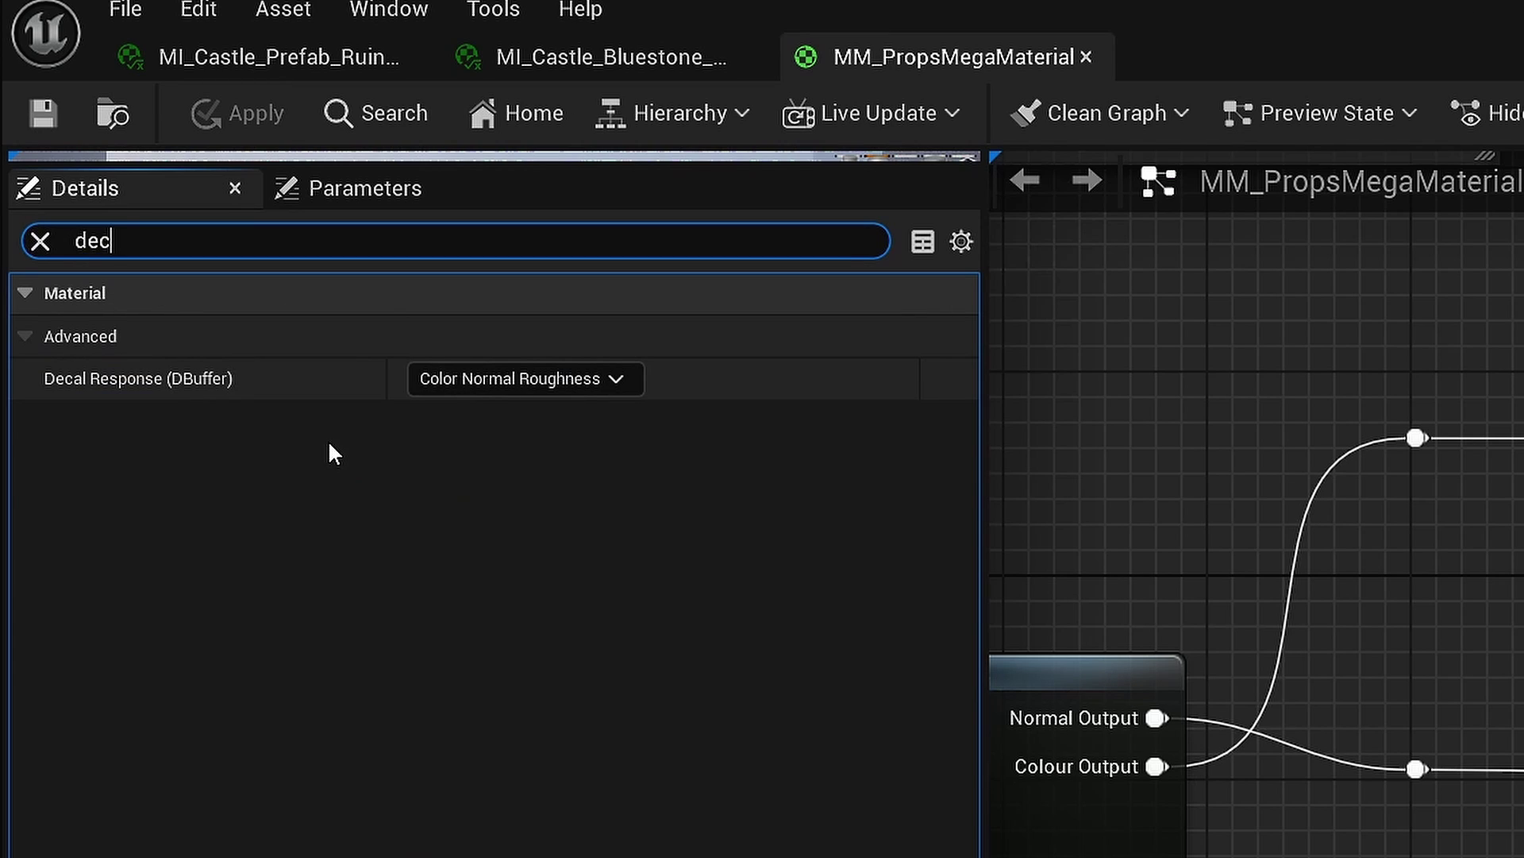
click(106, 383)
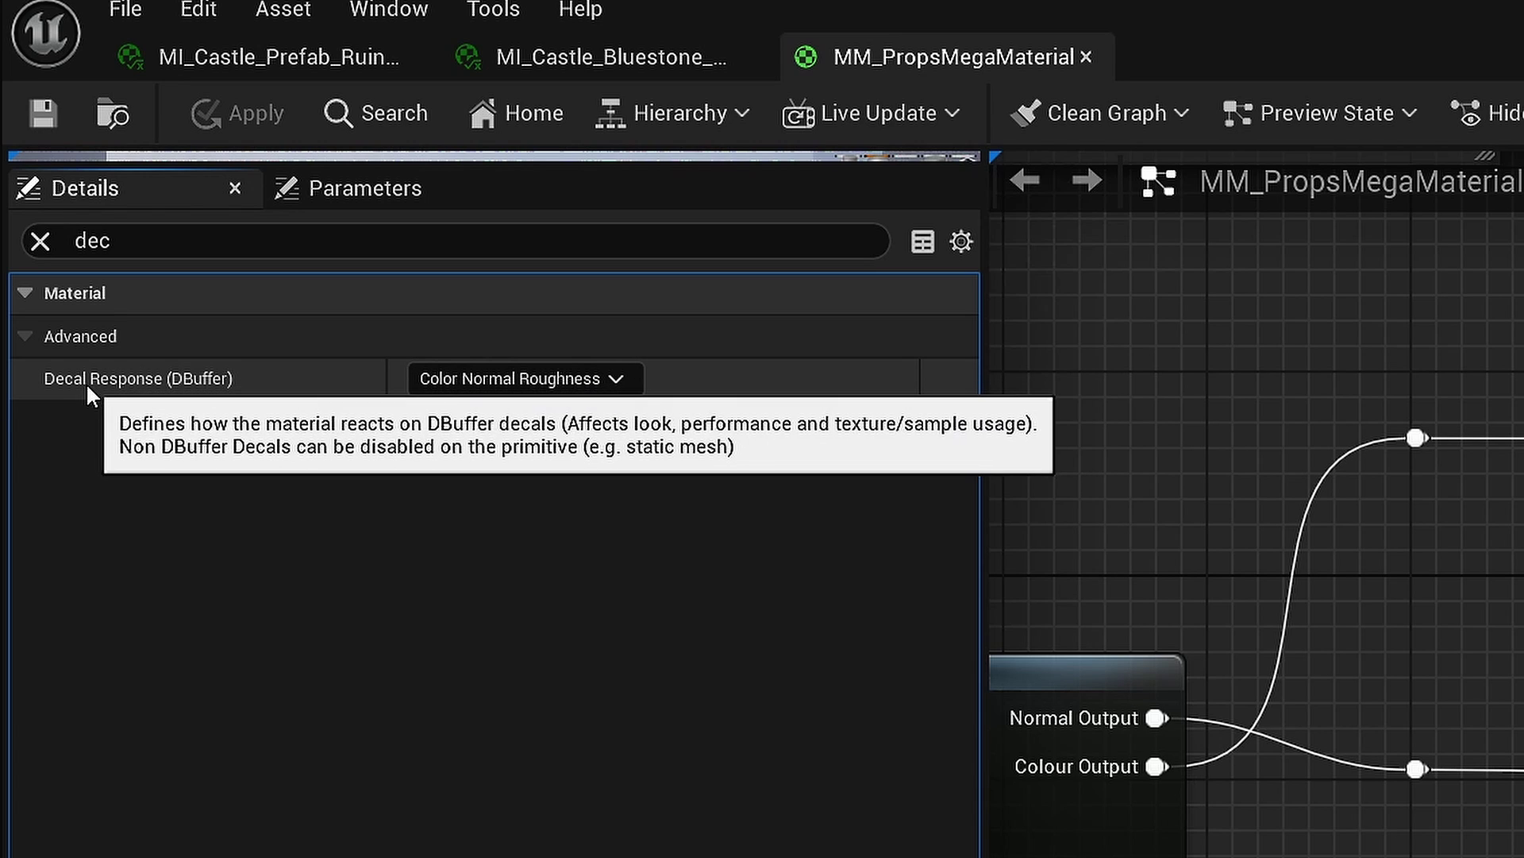
click(512, 379)
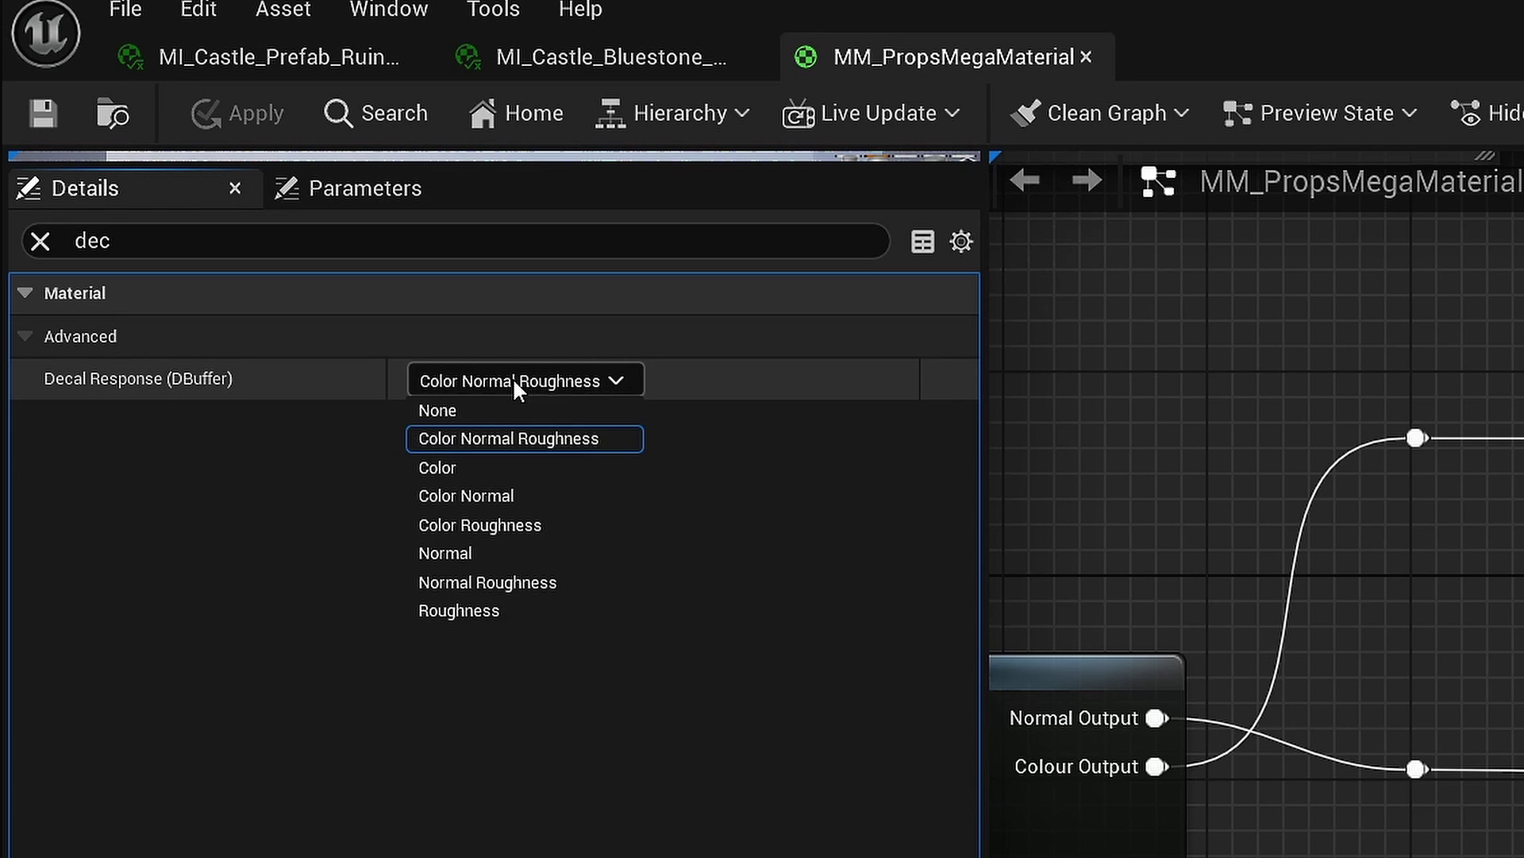
click(469, 413)
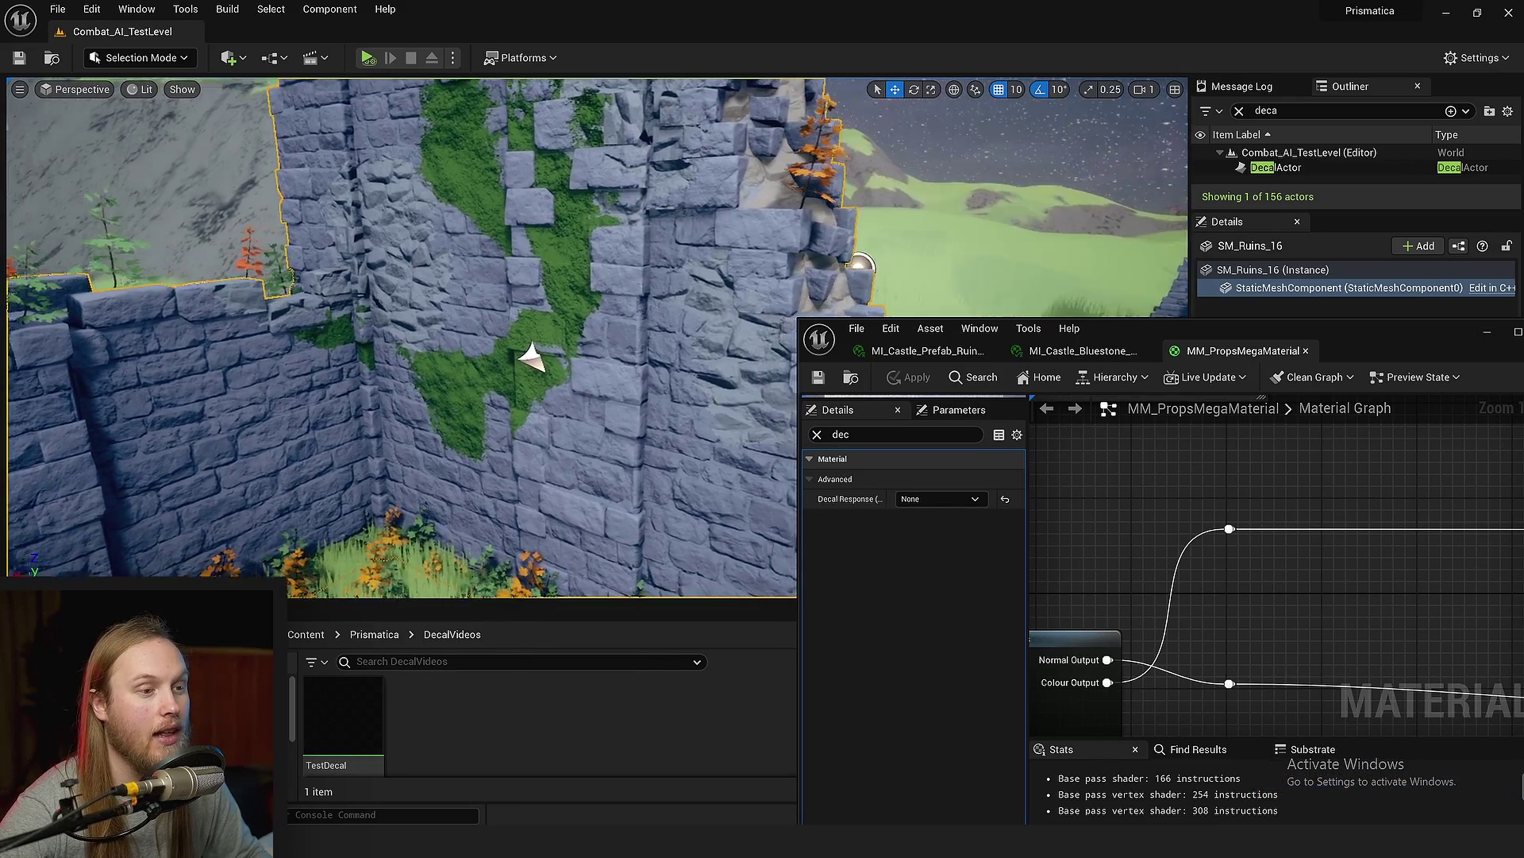
right_drag(651, 438, 706, 448)
key(s)
scroll(494, 340, down, 1)
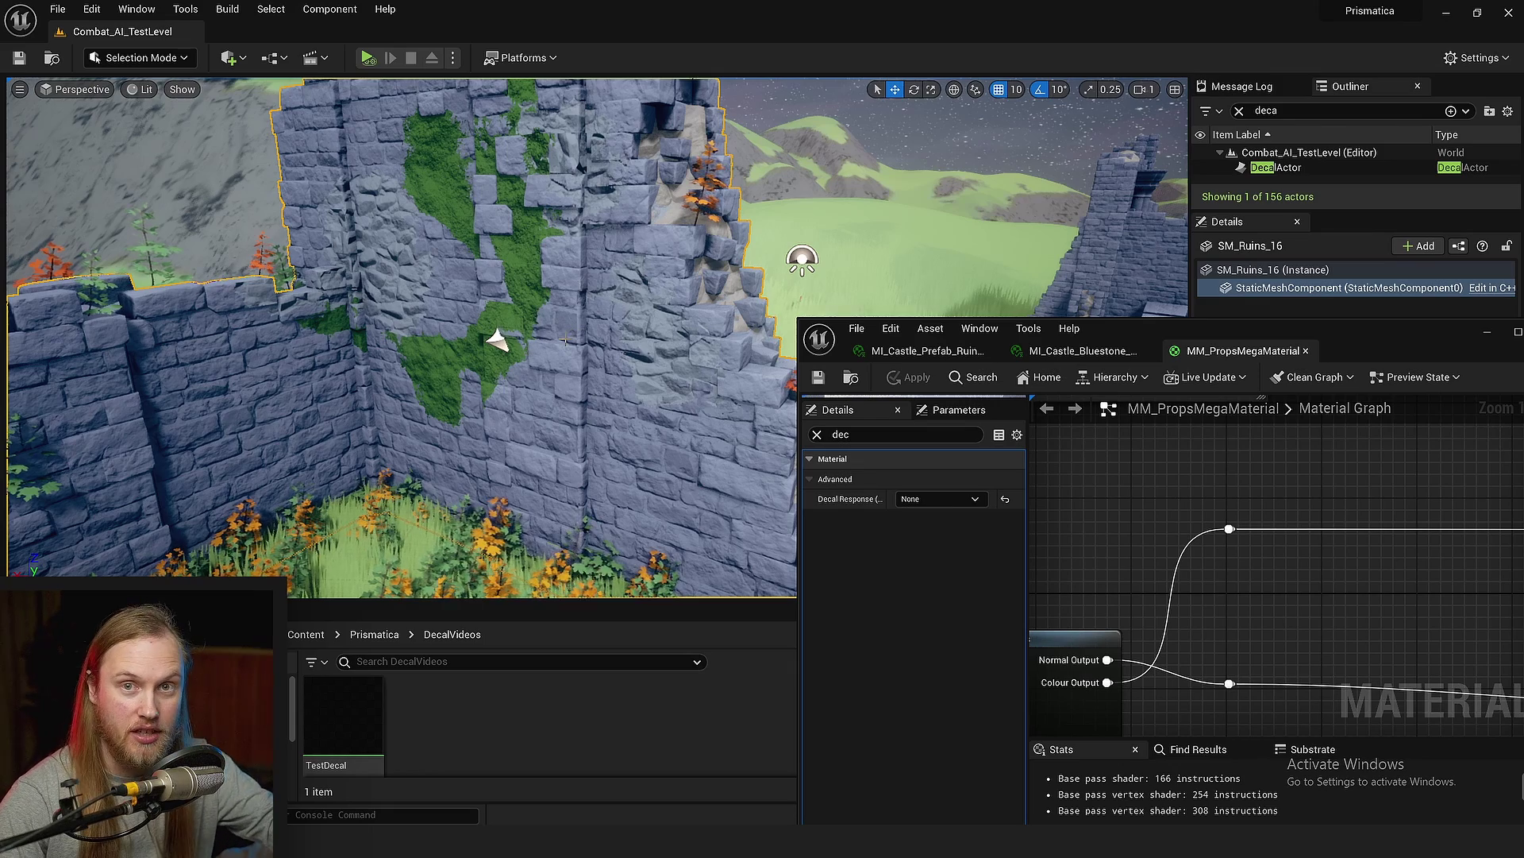
Set MM_PropsMegaMaterial's Decal Response (DBuffer) to Color, save the material, and inspect the decal on the wall.
click(945, 498)
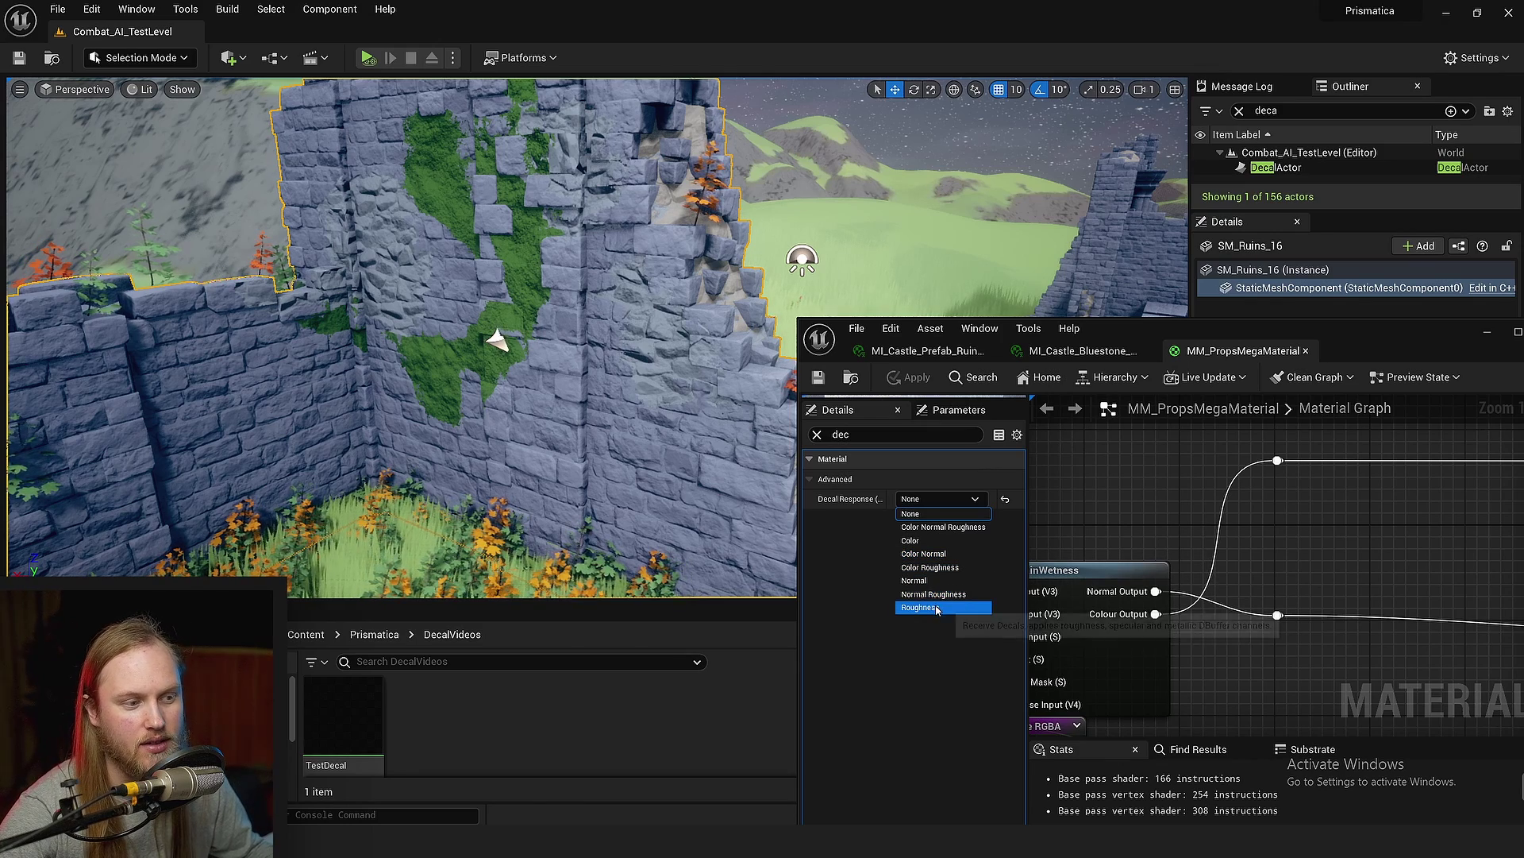
click(921, 540)
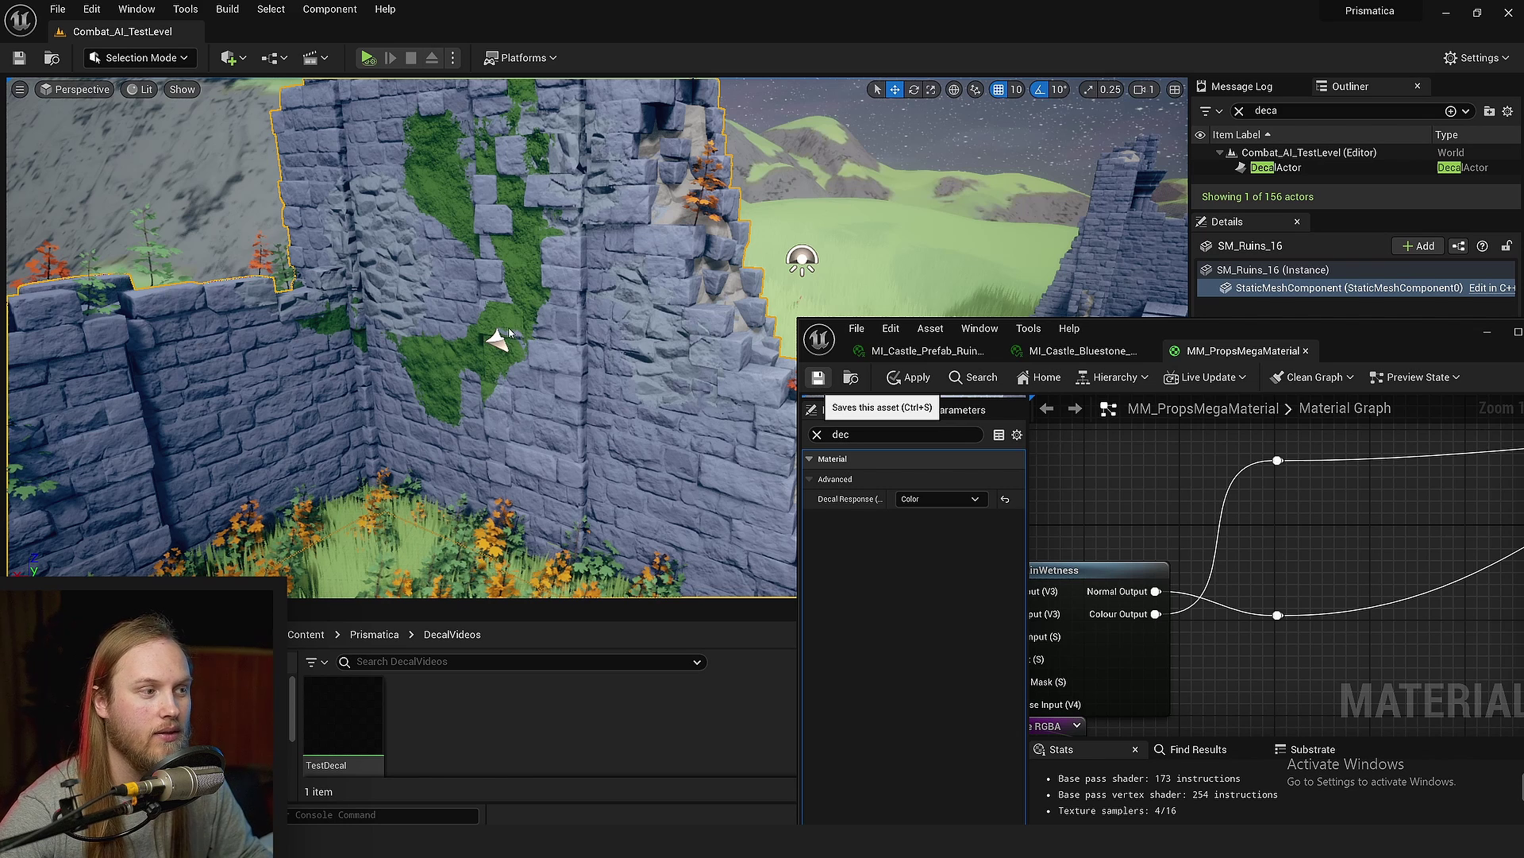
key(ctrl+s)
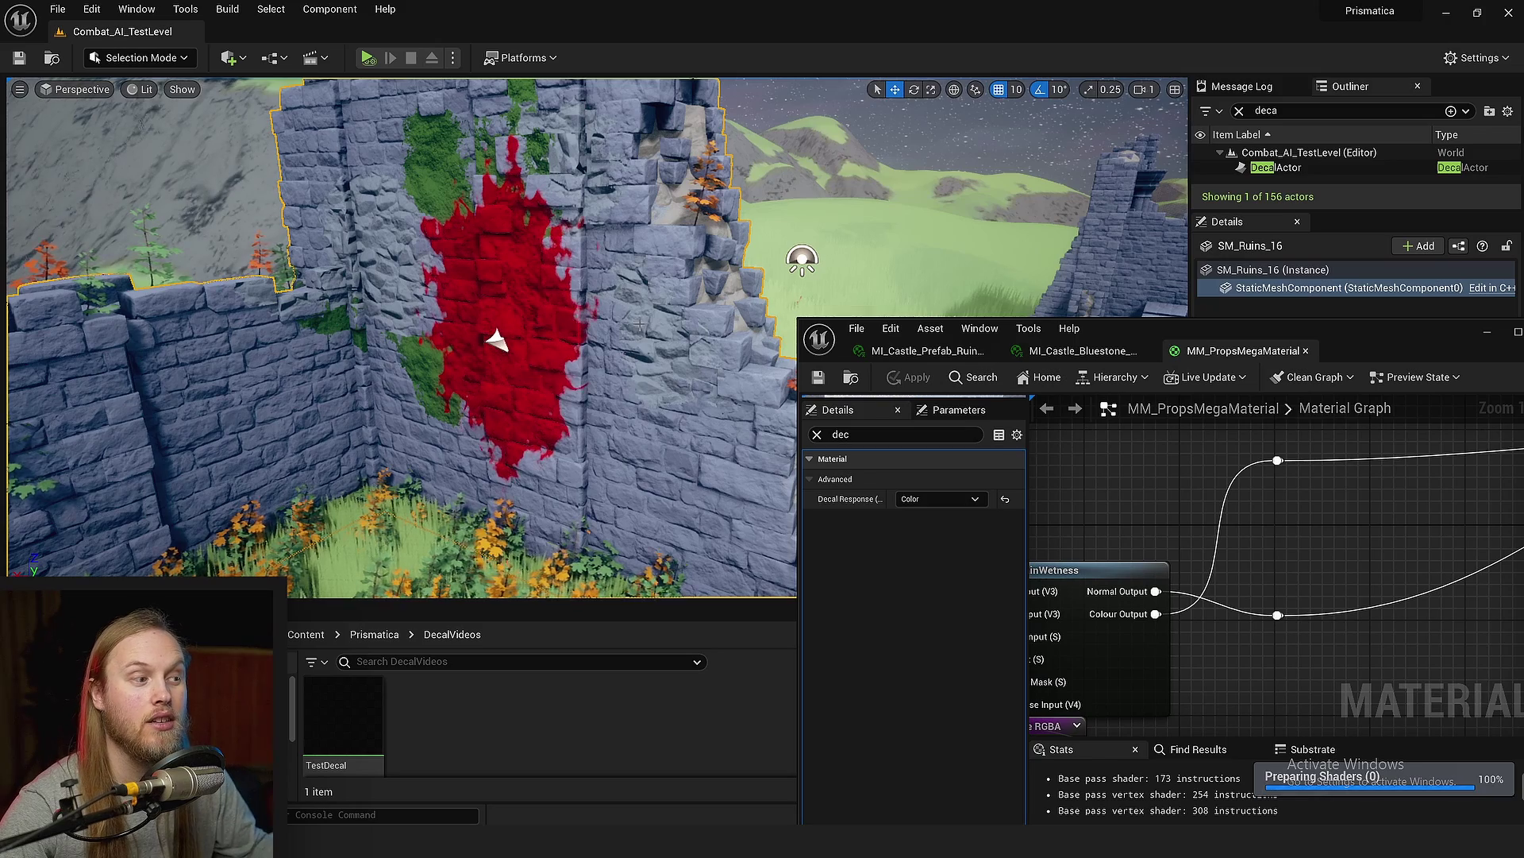
scroll(623, 326, up, 5)
scroll(736, 258, up, 1)
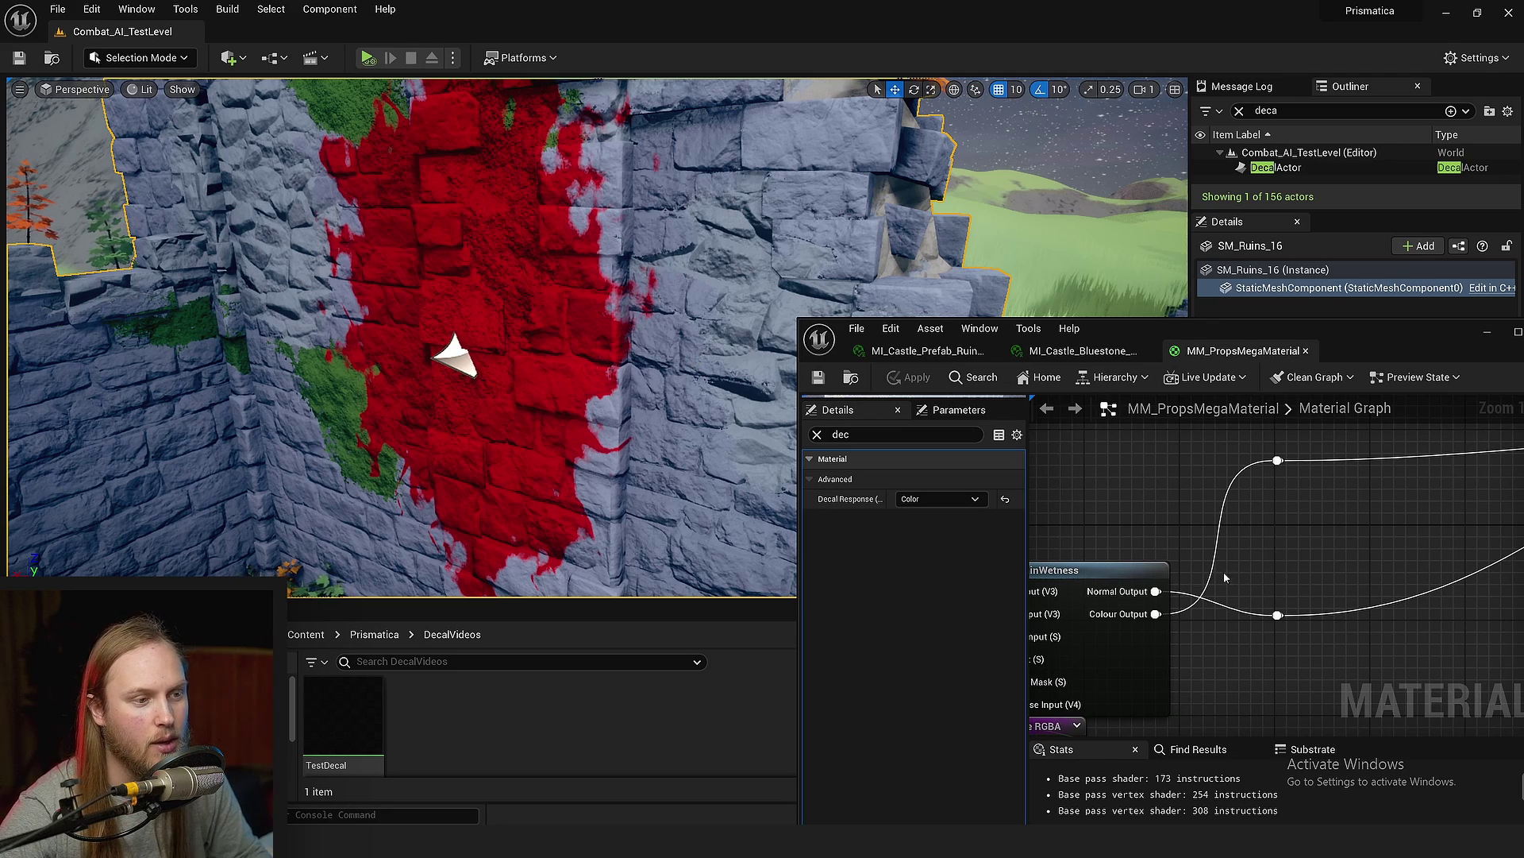
Restore MM_PropsMegaMaterial's original Decal Response (DBuffer) setting and save the material.
click(925, 499)
click(812, 376)
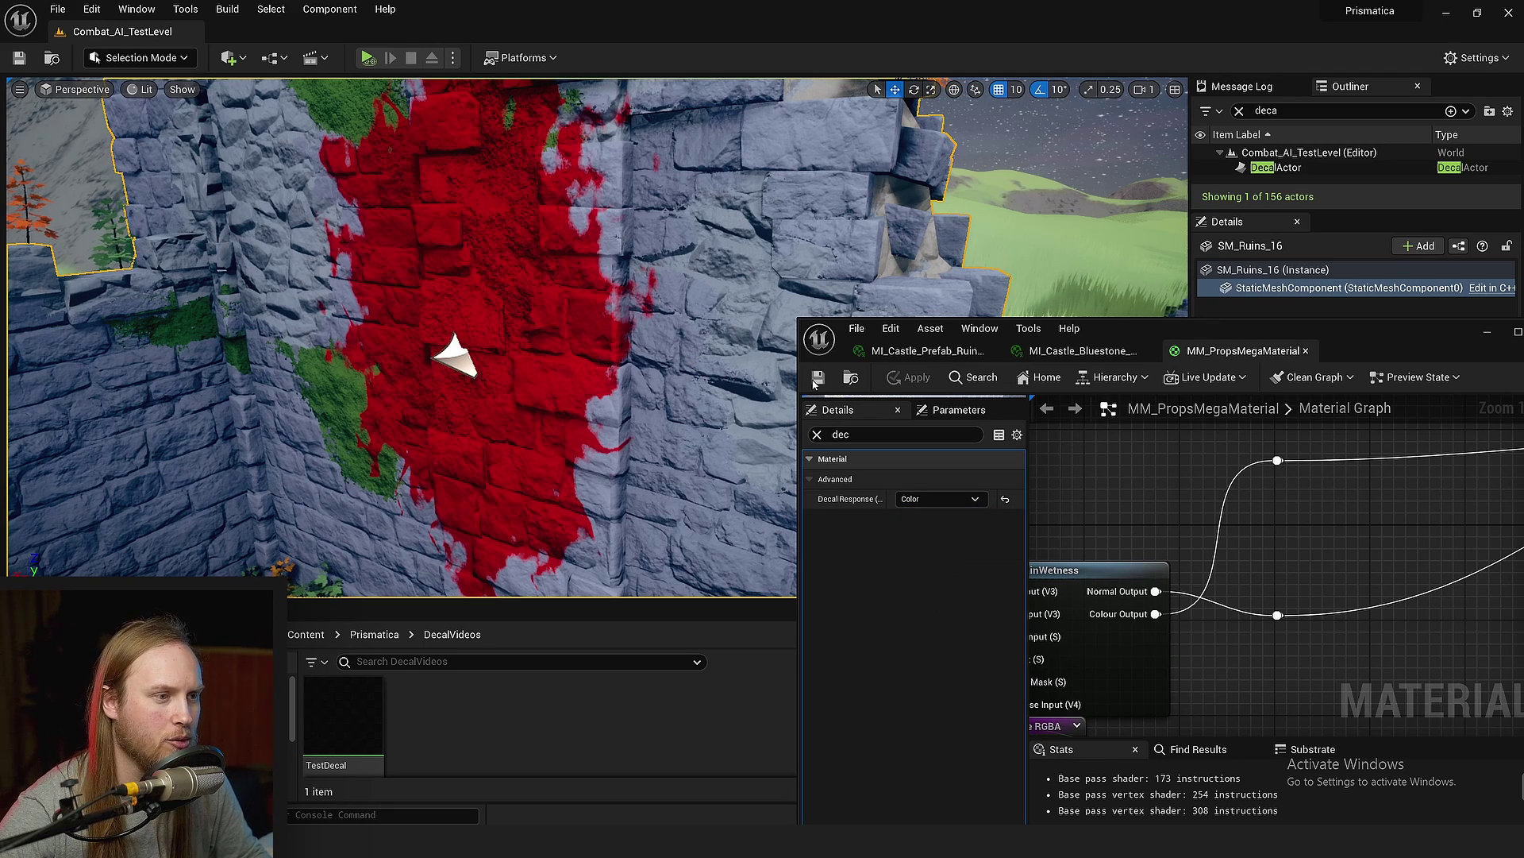
click(818, 378)
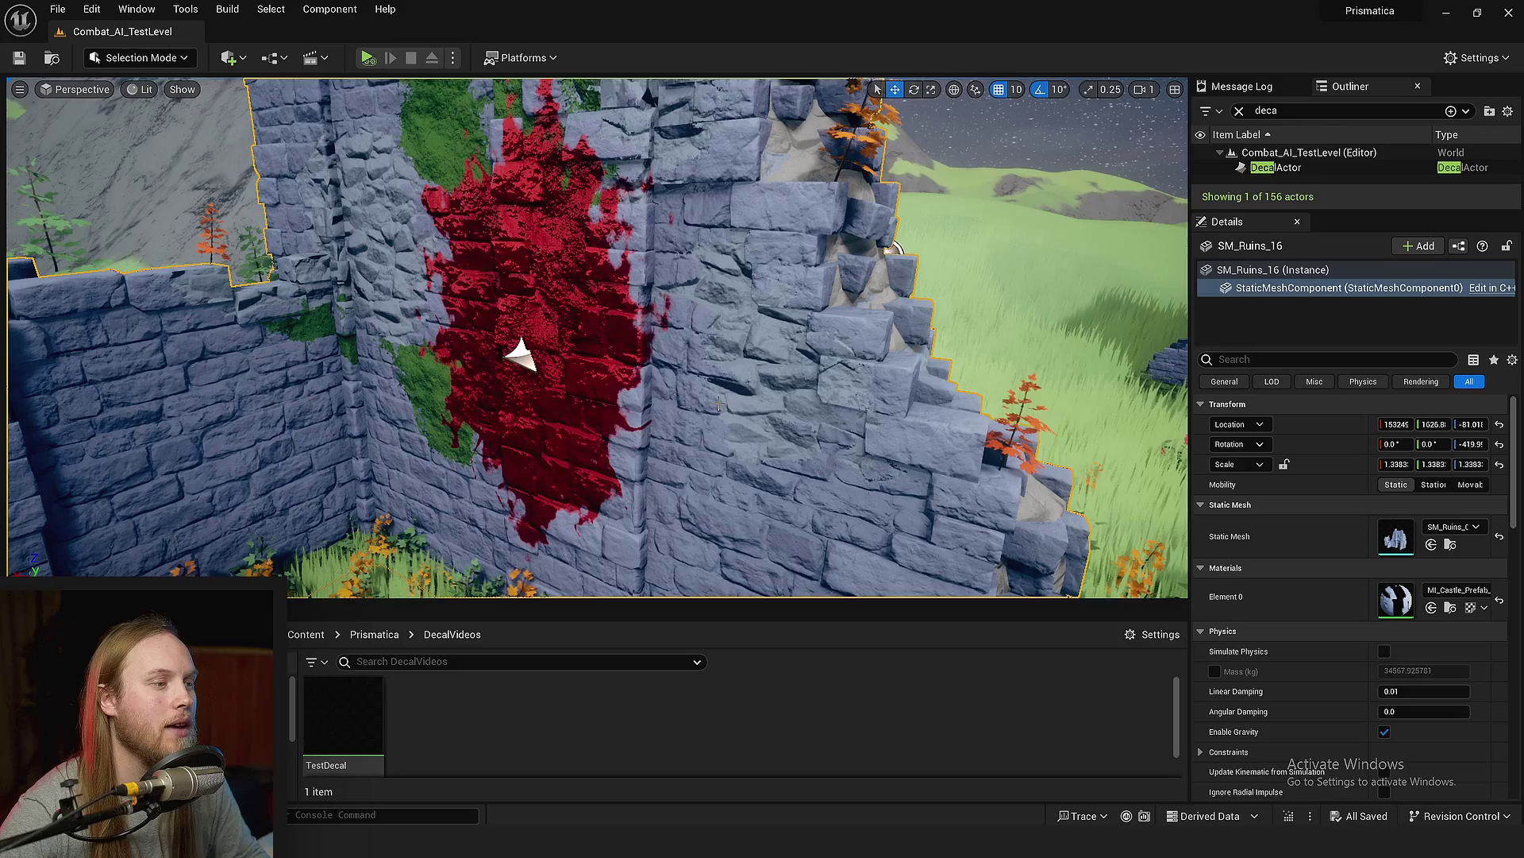
Select the red decal actor on the wall and survey the surroundings for a smaller ruin nearby.
key(w)
mouse_move(719, 404)
right_down()
mouse_move(656, 403)
mouse_move(729, 417)
mouse_move(764, 401)
mouse_move(691, 374)
mouse_move(722, 407)
right_up()
click(657, 369)
key(s)
key(w)
key(d)
mouse_move(584, 321)
right_down()
mouse_move(516, 326)
mouse_move(548, 270)
mouse_move(584, 321)
right_up()
key(s)
right_drag(737, 443, 1071, 500)
key(a)
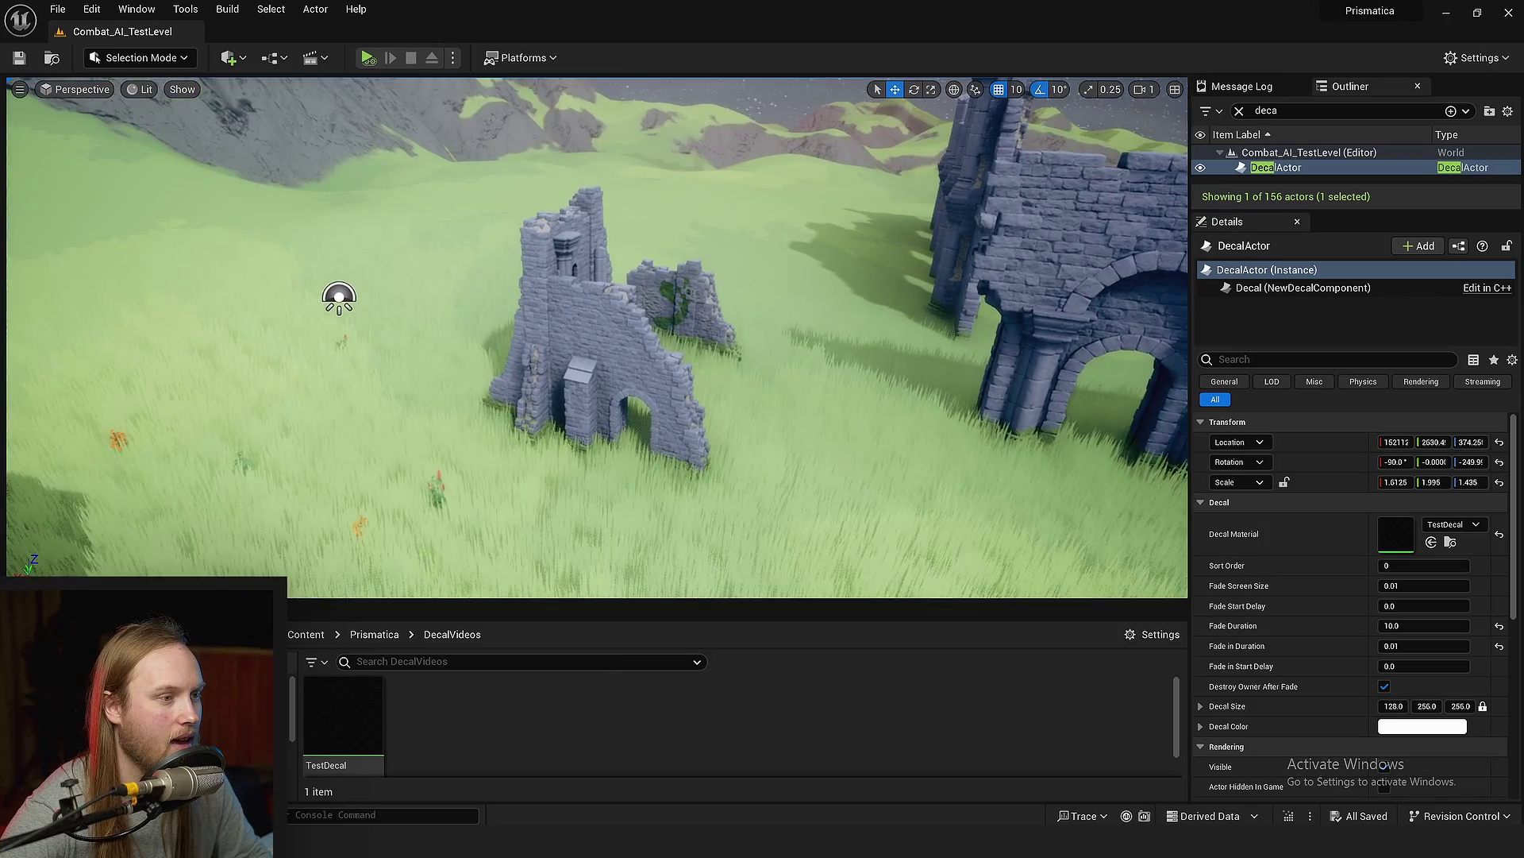
Duplicate the small arched ruin, place the copy beside the decal wall, and set its Z rotation to -75°.
click(526, 415)
key(w)
right_drag(707, 378, 540, 417)
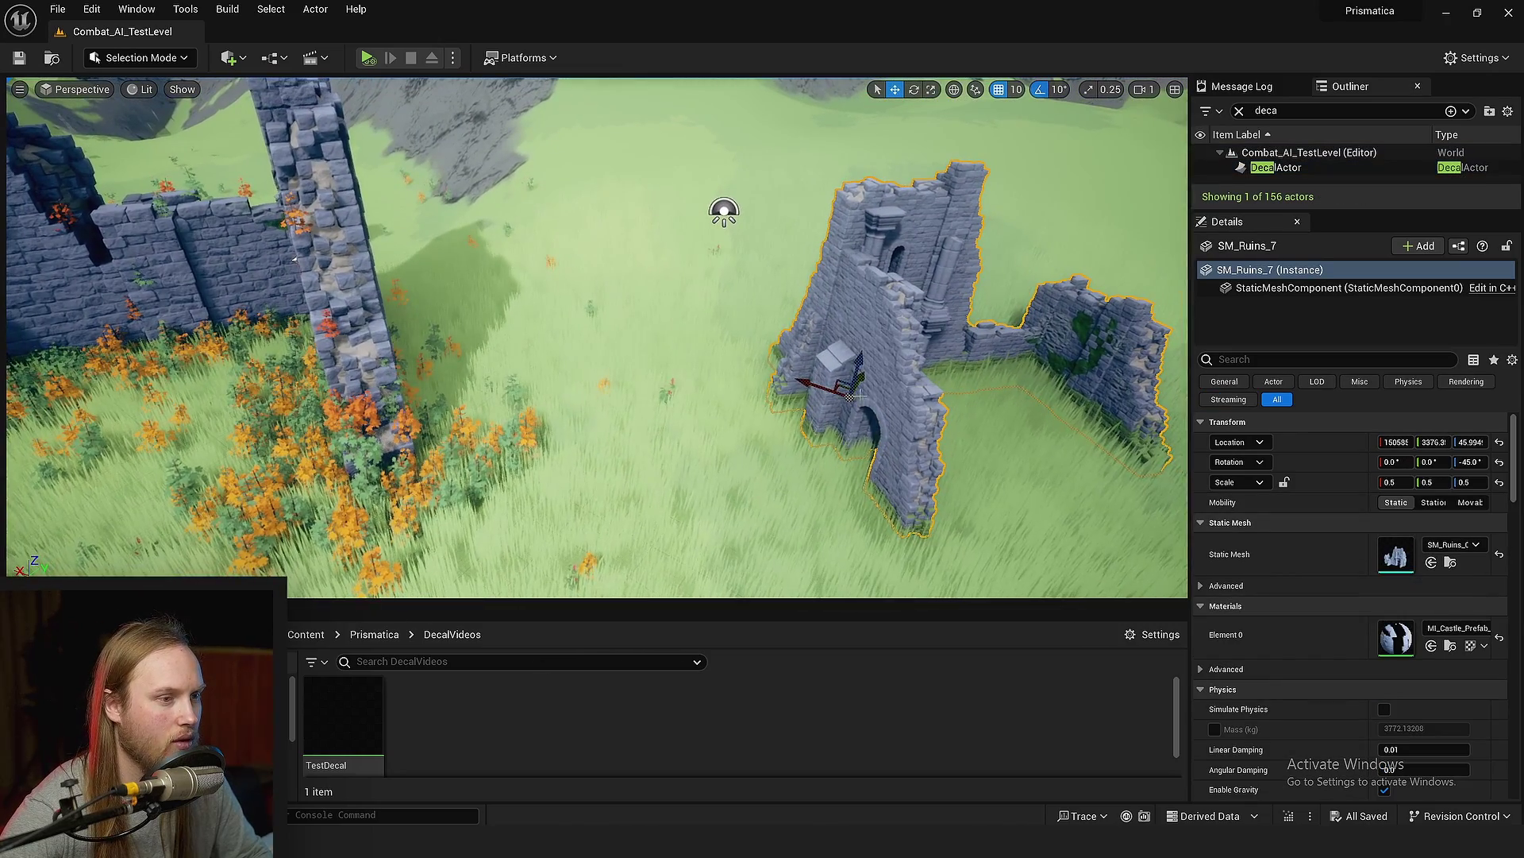
drag(814, 382, 813, 382)
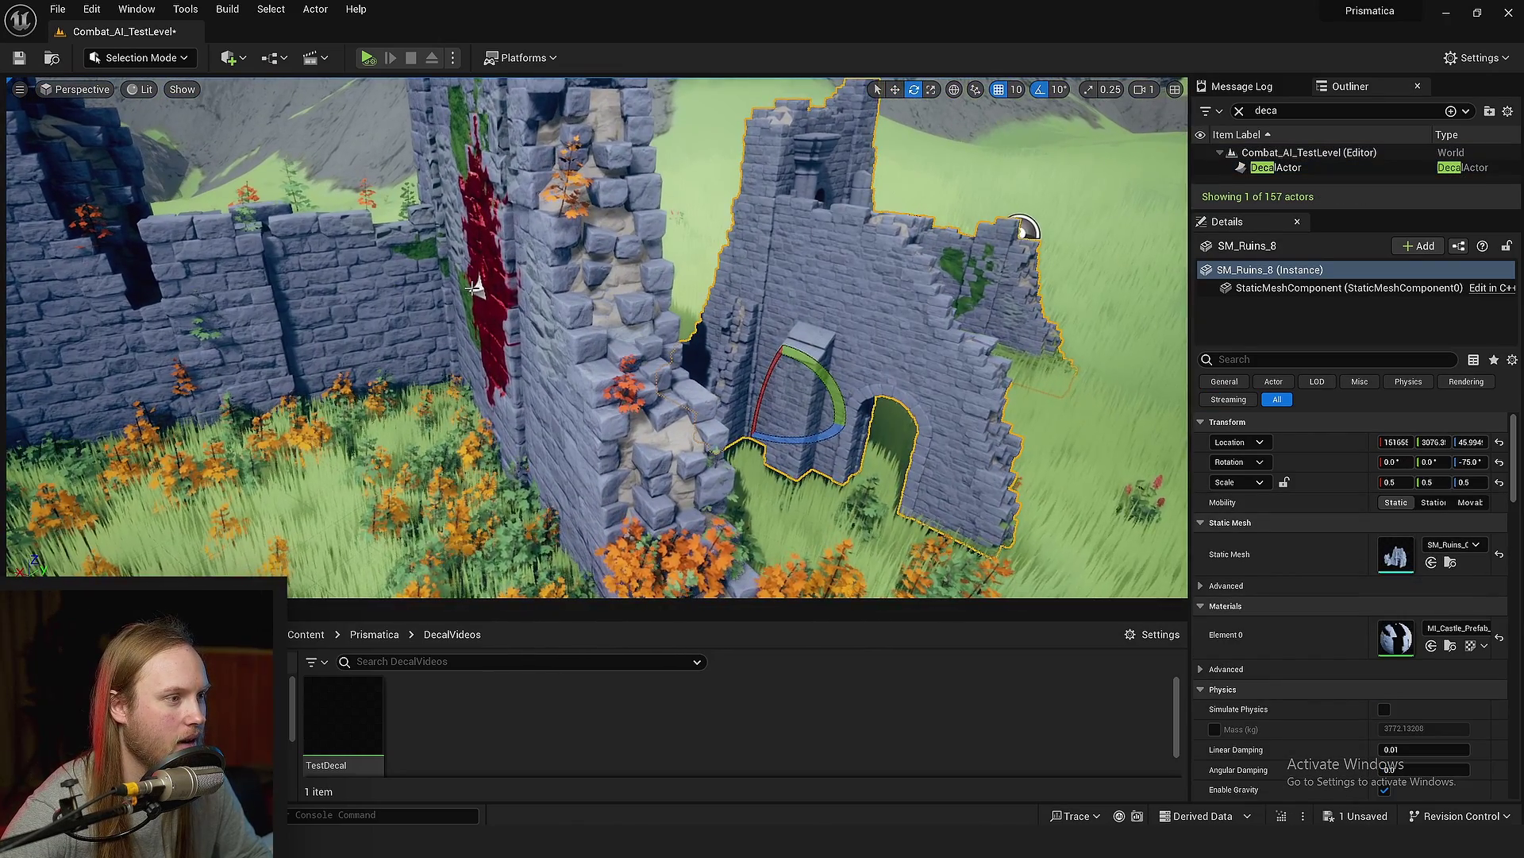
Select the decal and stretch its projection to an X scale of about 5.6, reaching through the wall onto the duplicated ruin.
click(476, 288)
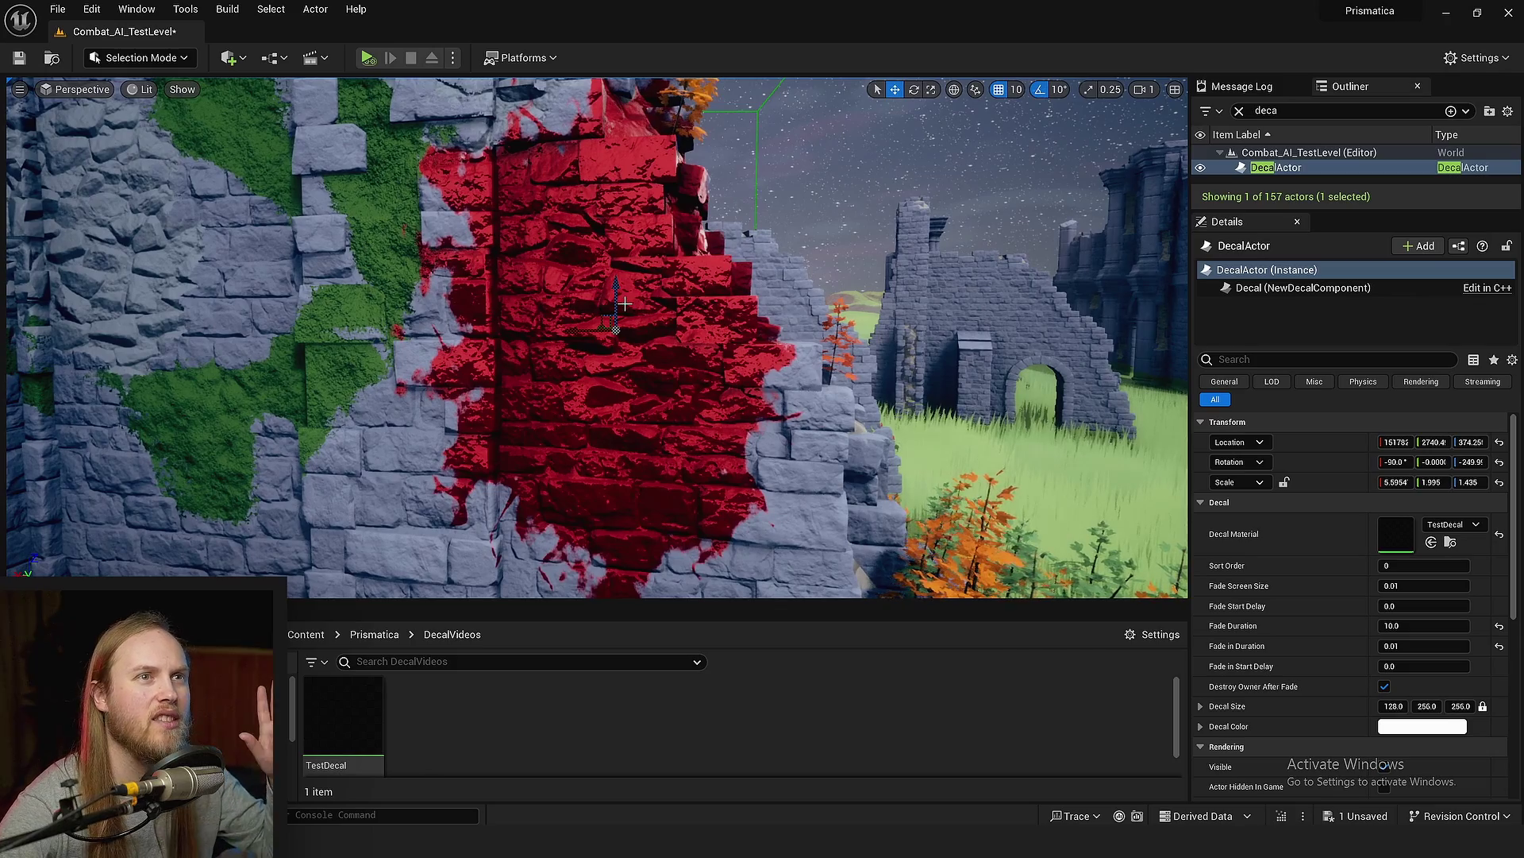
right_drag(619, 319, 364, 293)
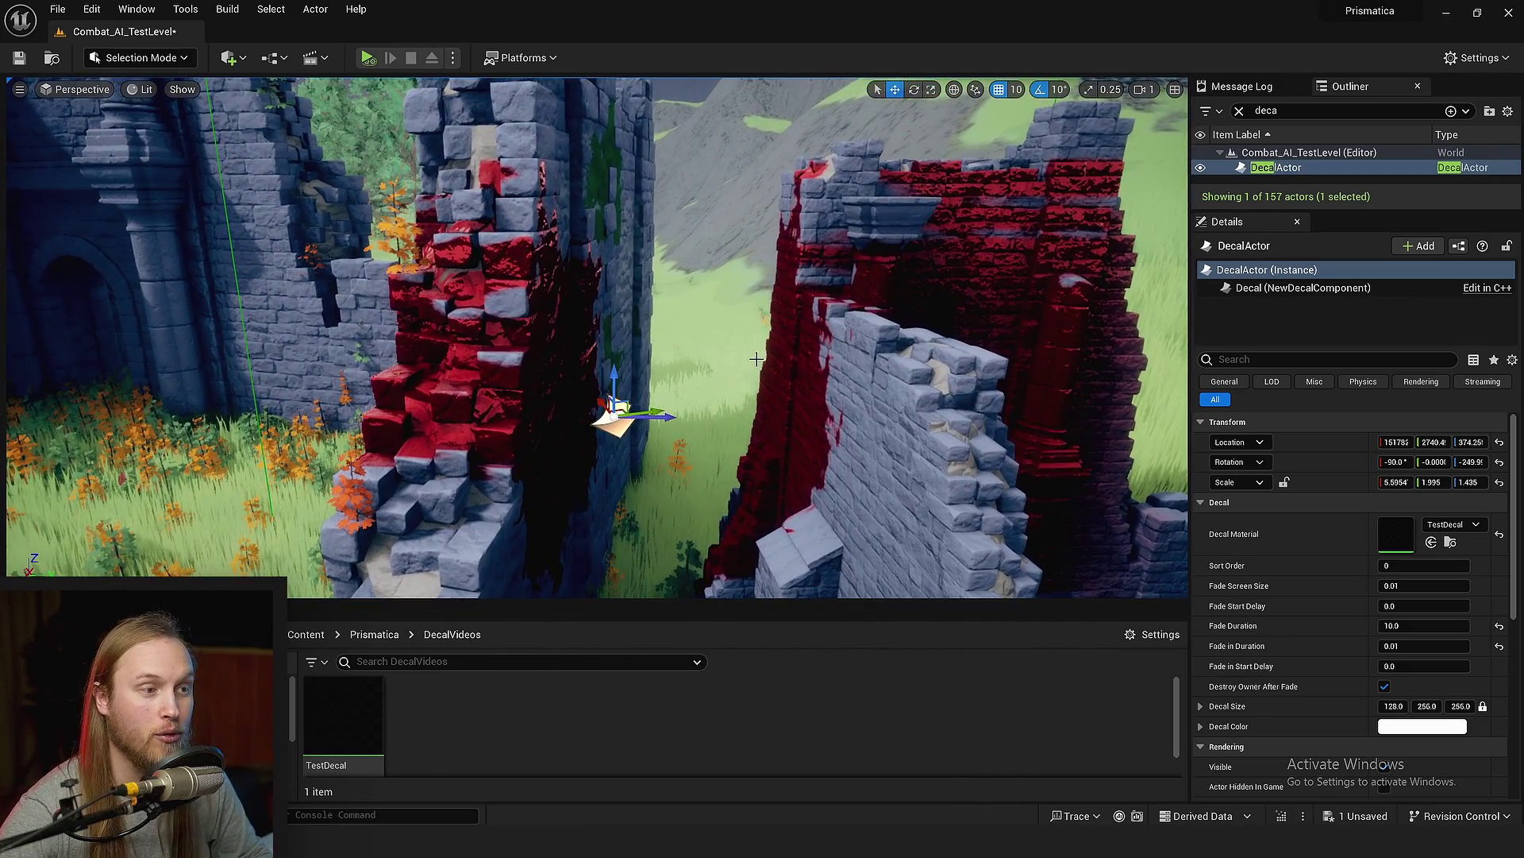
right_drag(768, 342, 780, 310)
Move the decal to the wall's broken edge, rotate it to about -239.9°, and reduce its X scale to about 0.14.
drag(778, 314, 585, 259)
right_drag(585, 258, 684, 276)
key(r)
drag(727, 263, 721, 262)
mouse_move(796, 274)
right_down()
mouse_move(830, 258)
mouse_move(818, 250)
mouse_move(795, 275)
right_up()
key(e)
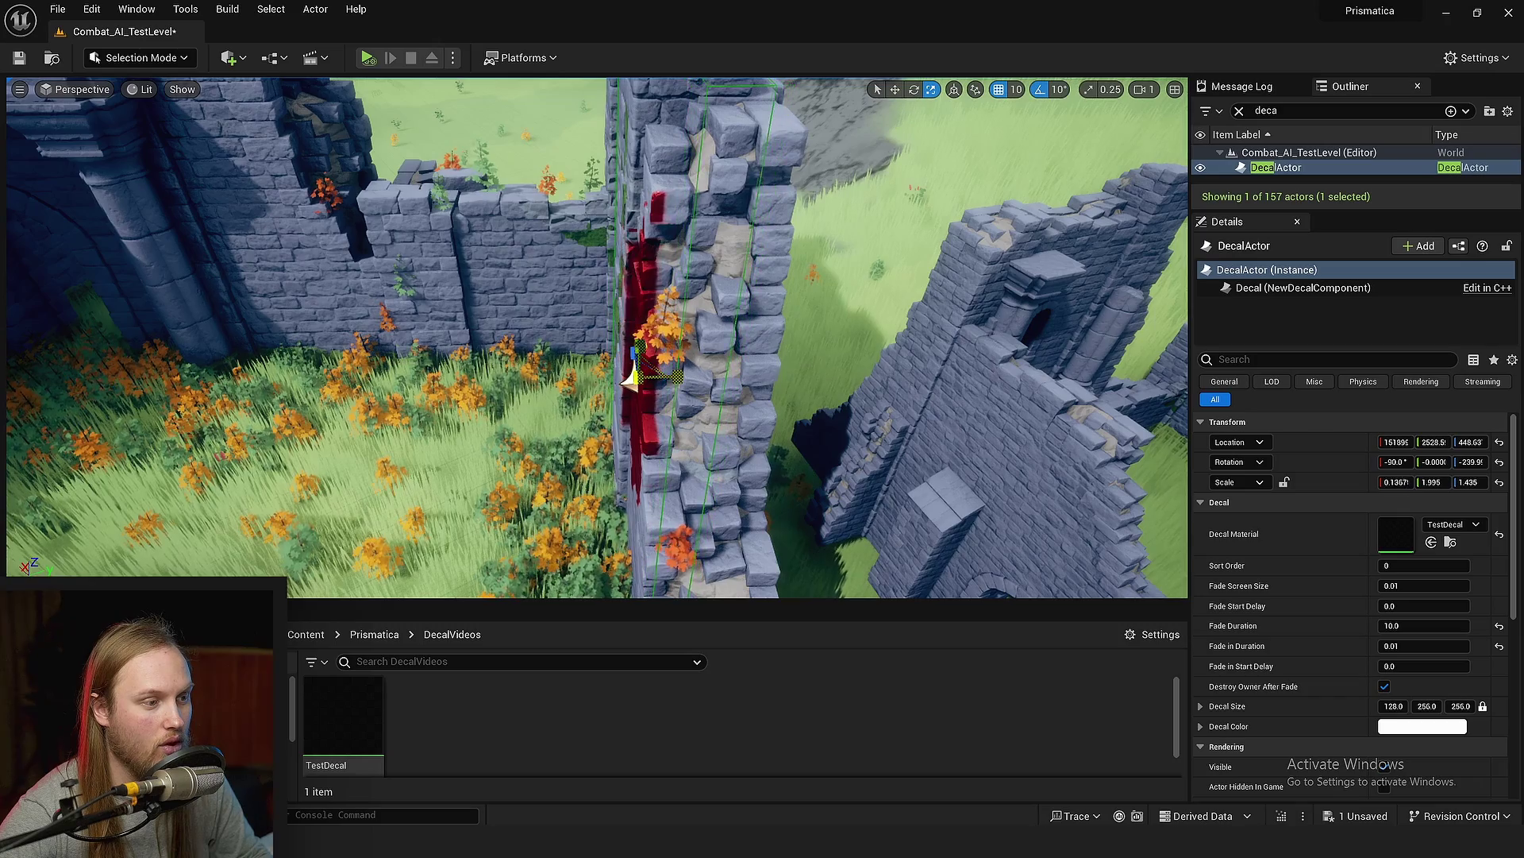
Position the decal over the wall's corner with an X scale of about 0.19 and save the level.
right_drag(639, 373, 723, 320)
key(w)
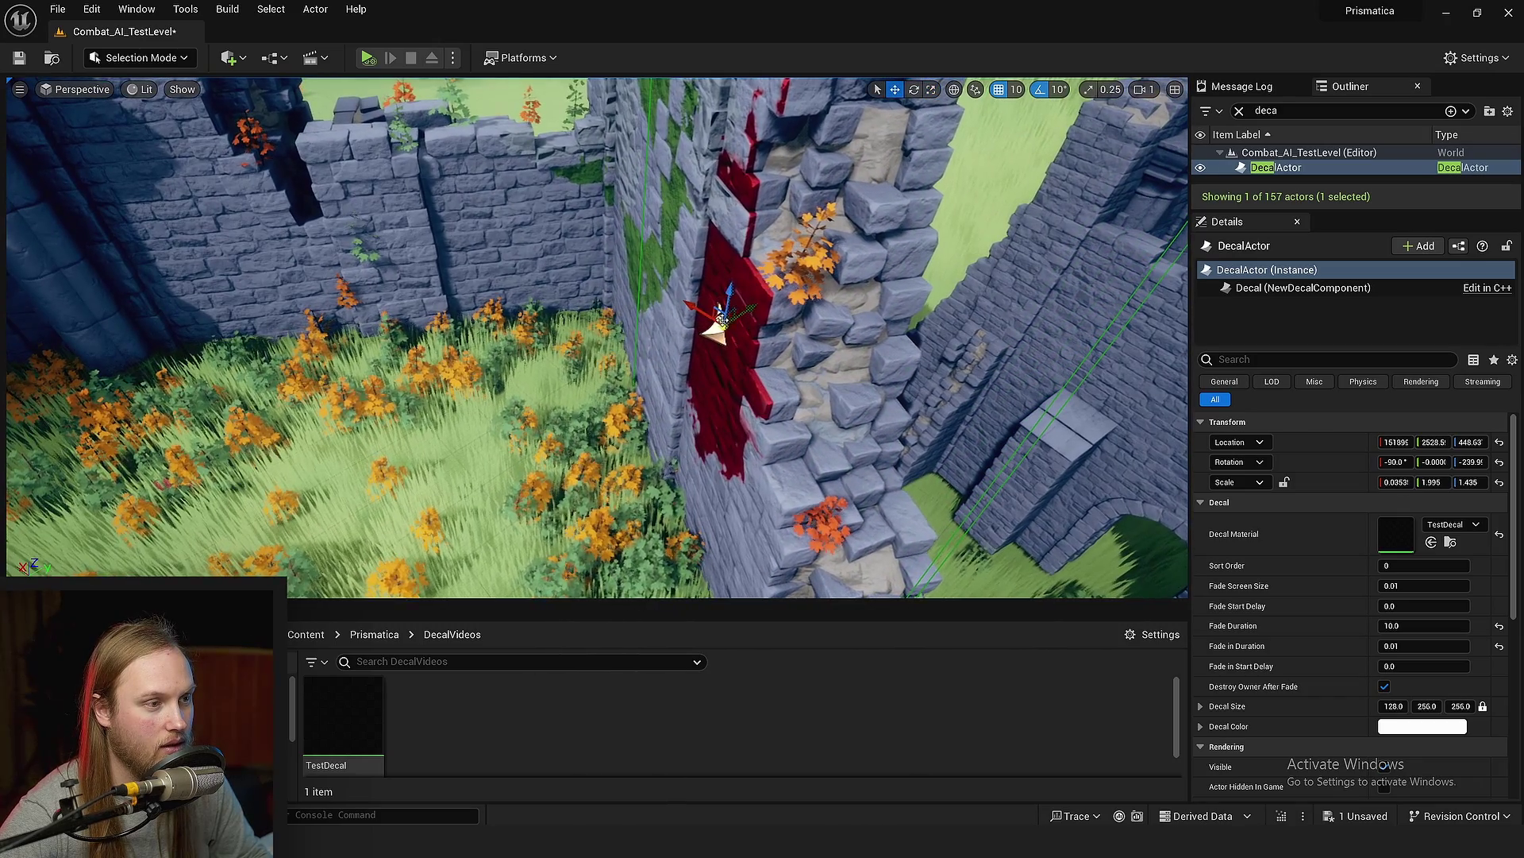
drag(721, 318, 698, 288)
right_drag(700, 288, 613, 324)
drag(619, 324, 614, 326)
key(ctrl+s)
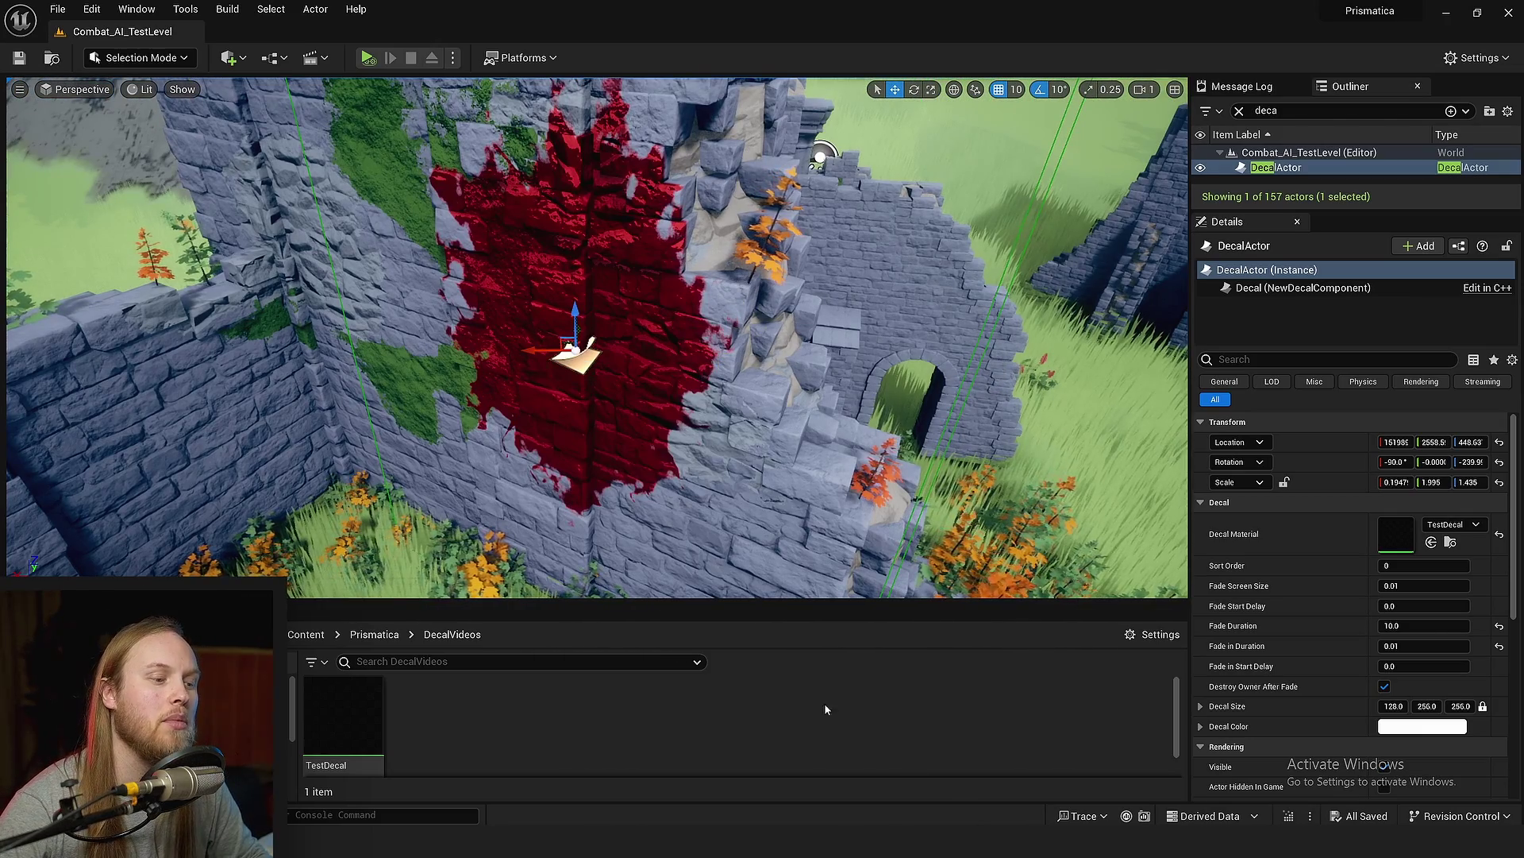
Inspect the decal's projection across the wall corner, lower it to a Z location of about 278.6, and save the level.
mouse_move(690, 274)
right_down()
mouse_move(667, 290)
mouse_move(691, 275)
right_up()
key(ctrl+s)
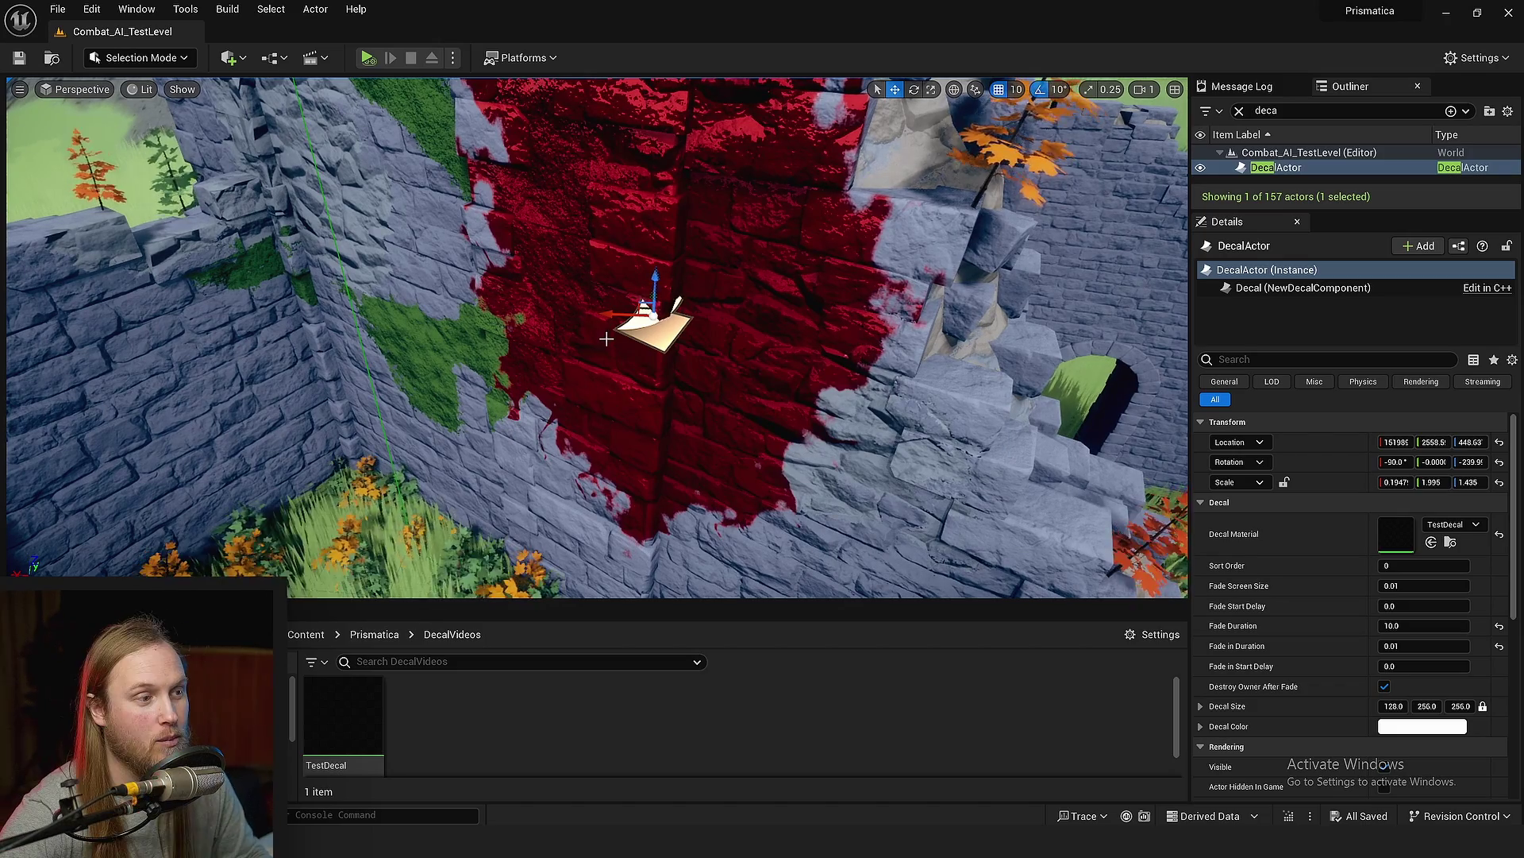
right_drag(606, 339, 582, 364)
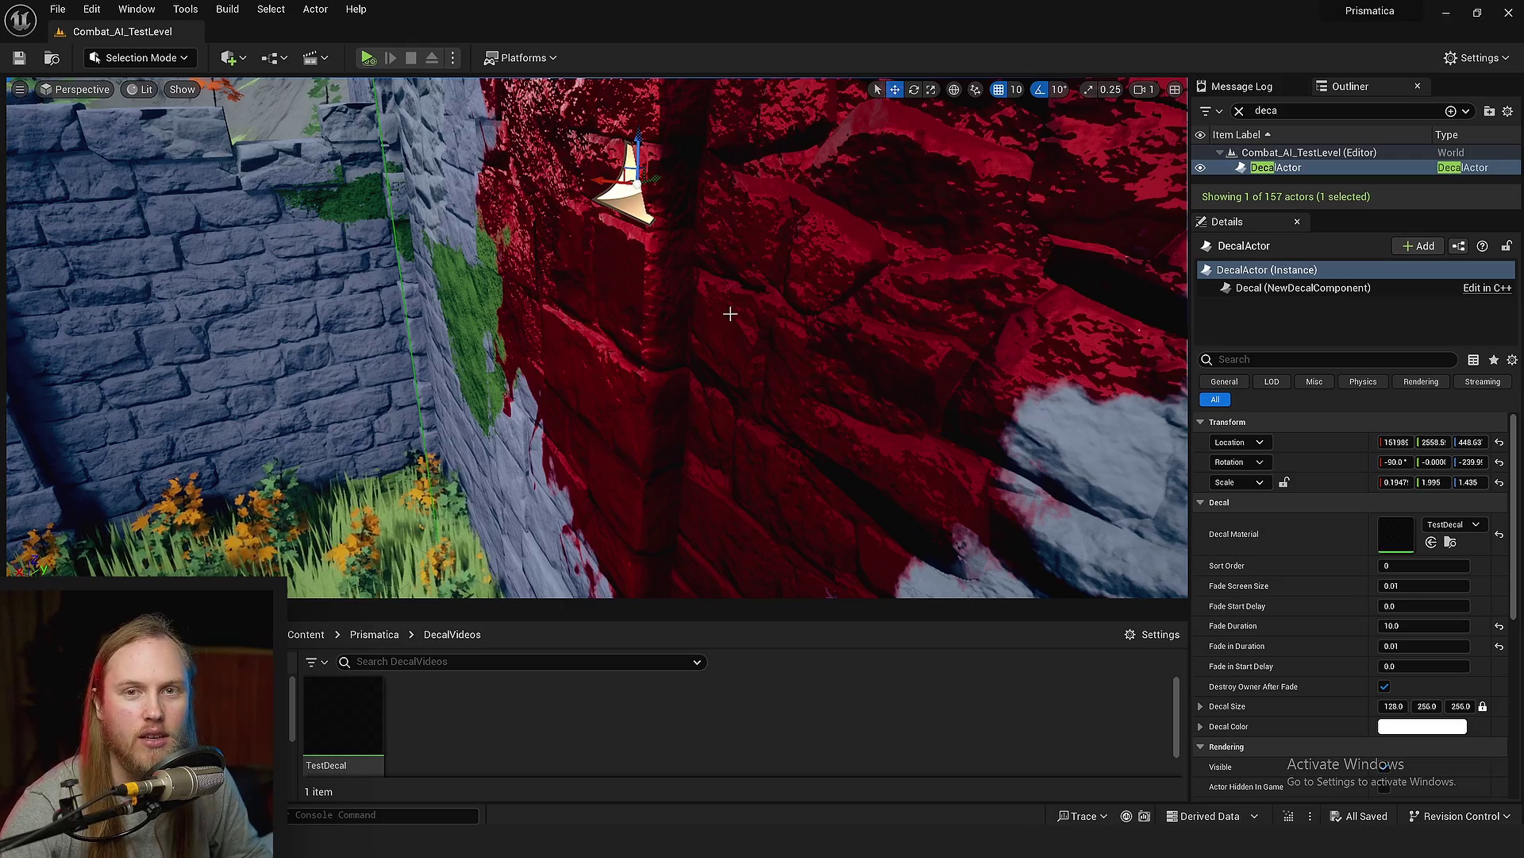
right_drag(964, 364, 963, 365)
right_drag(936, 422, 926, 419)
scroll(936, 421, down, 1)
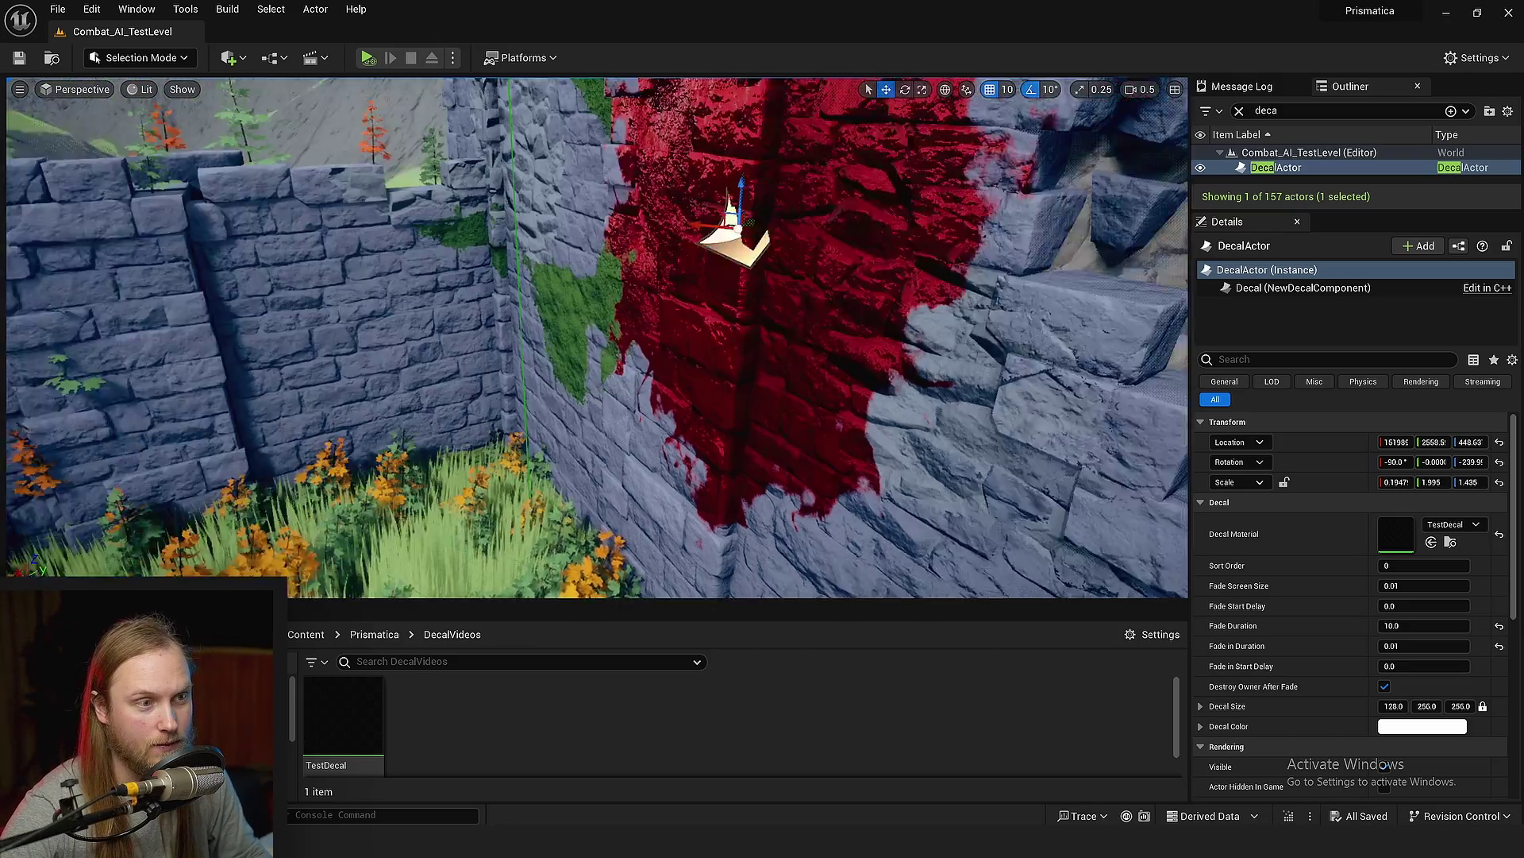
key(ctrl+s)
right_drag(716, 356, 717, 357)
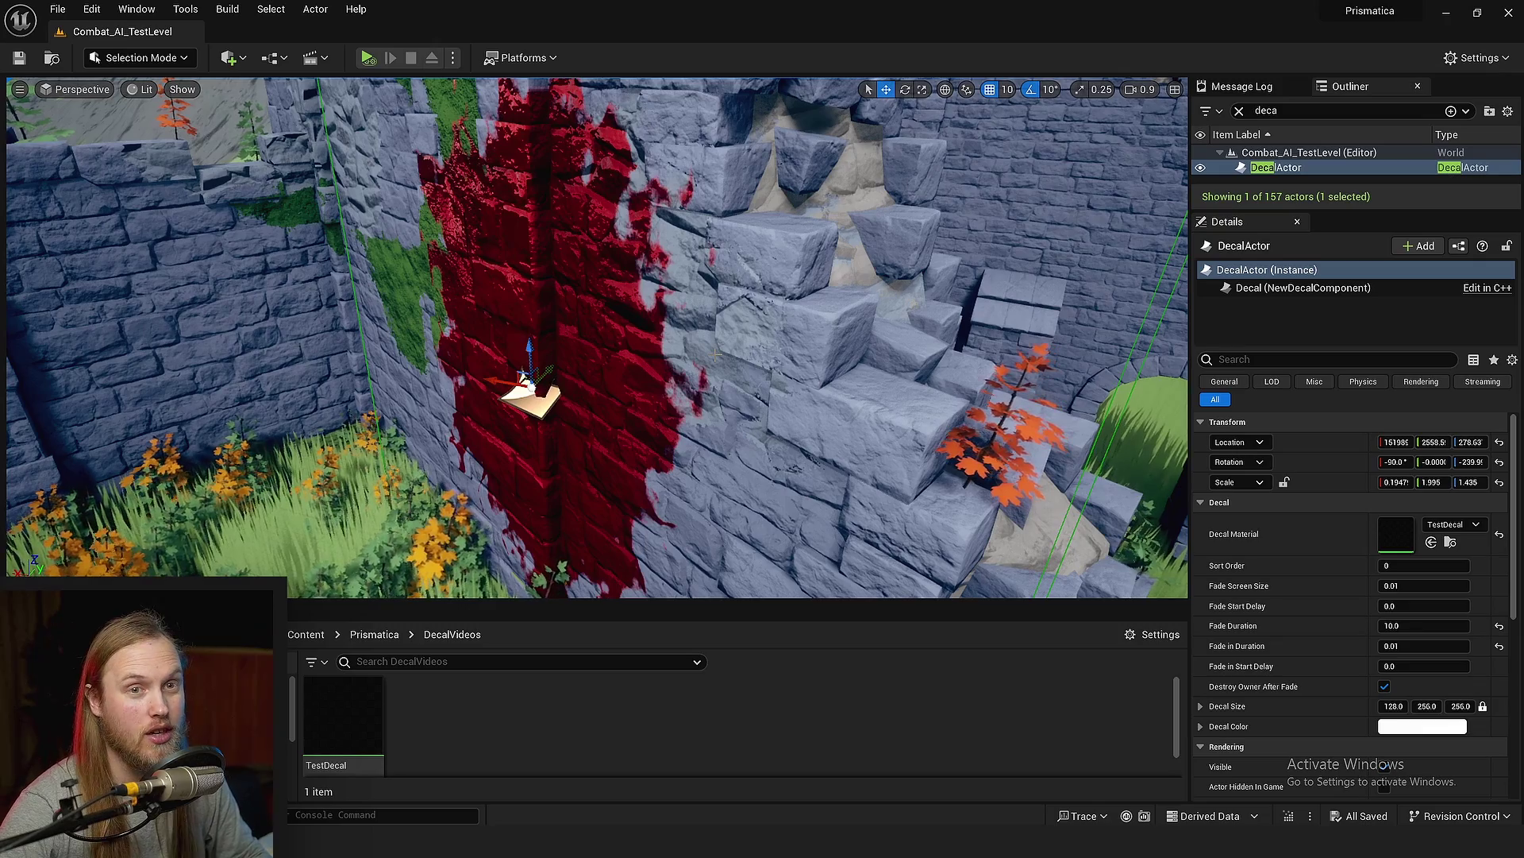
Reduce the decal's Y scale to about 1.52 and shift it along the wall to a Y location of about 2512.5.
right_drag(713, 356, 630, 247)
key(r)
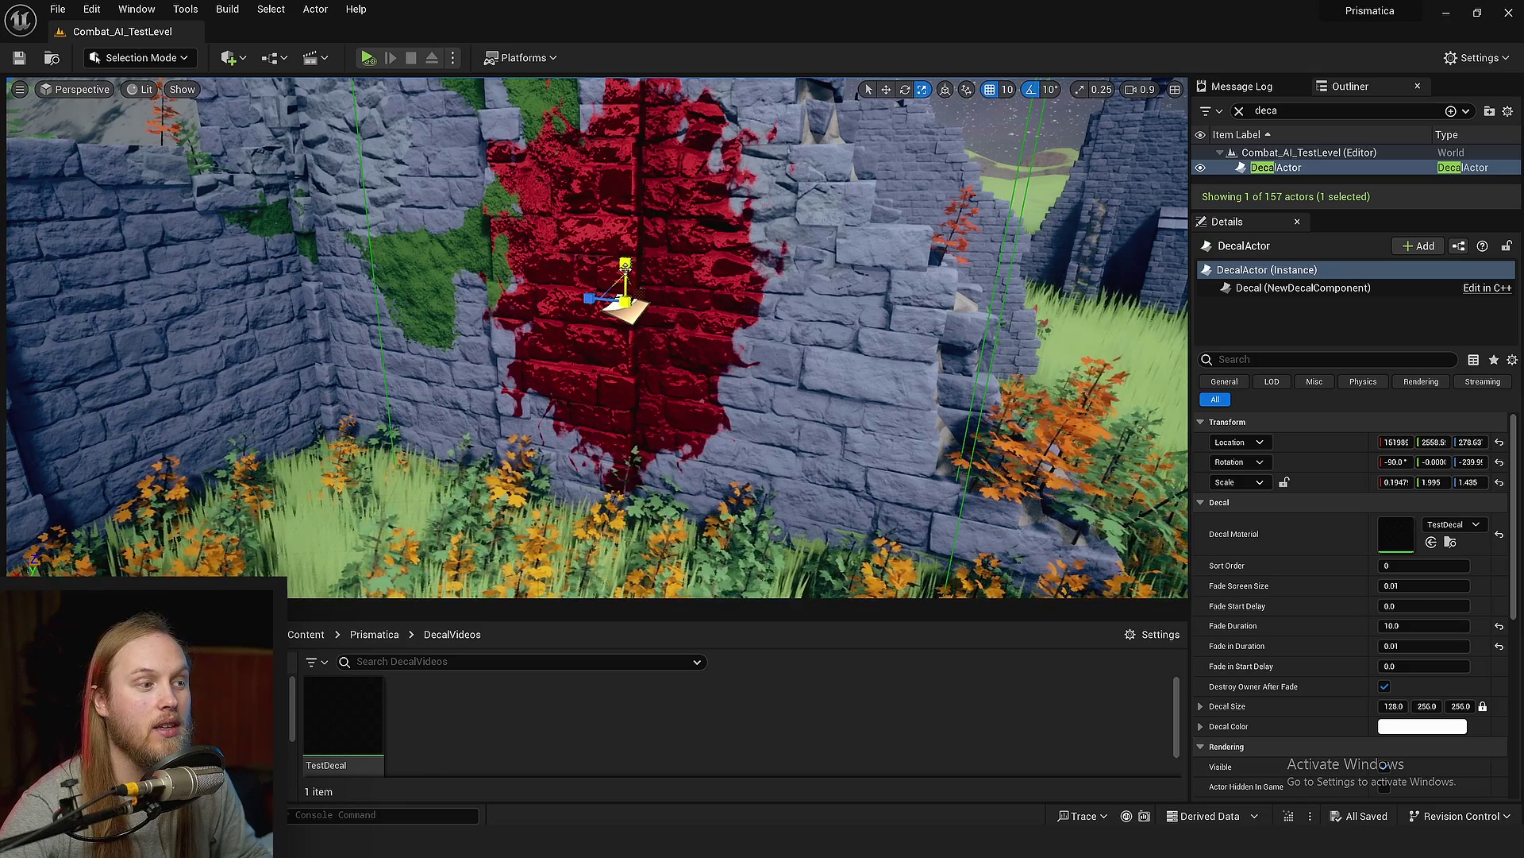
drag(625, 266, 625, 280)
right_drag(625, 270, 603, 204)
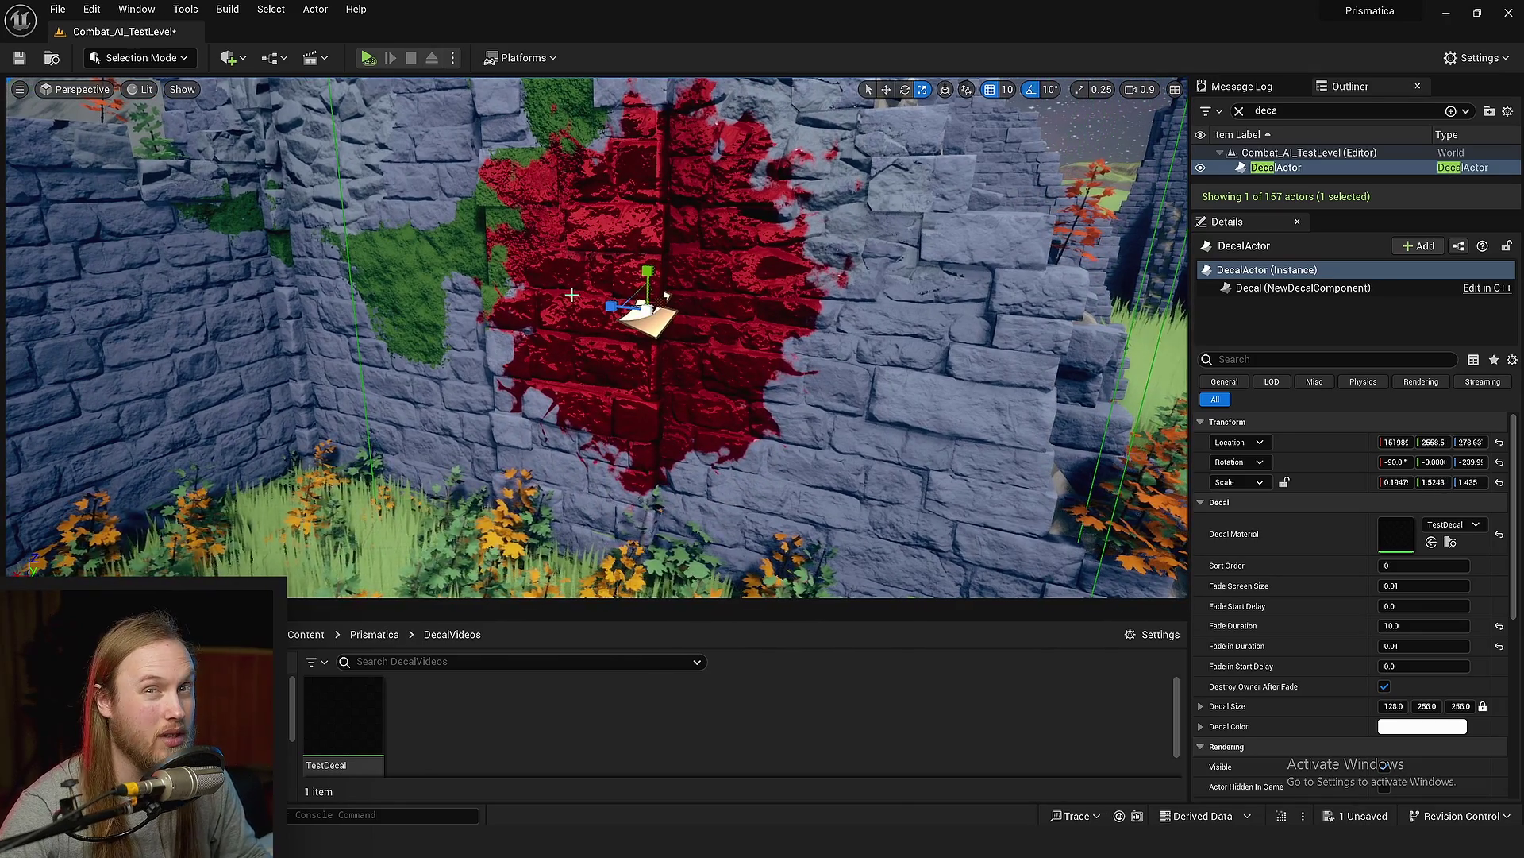
right_drag(581, 325, 304, 479)
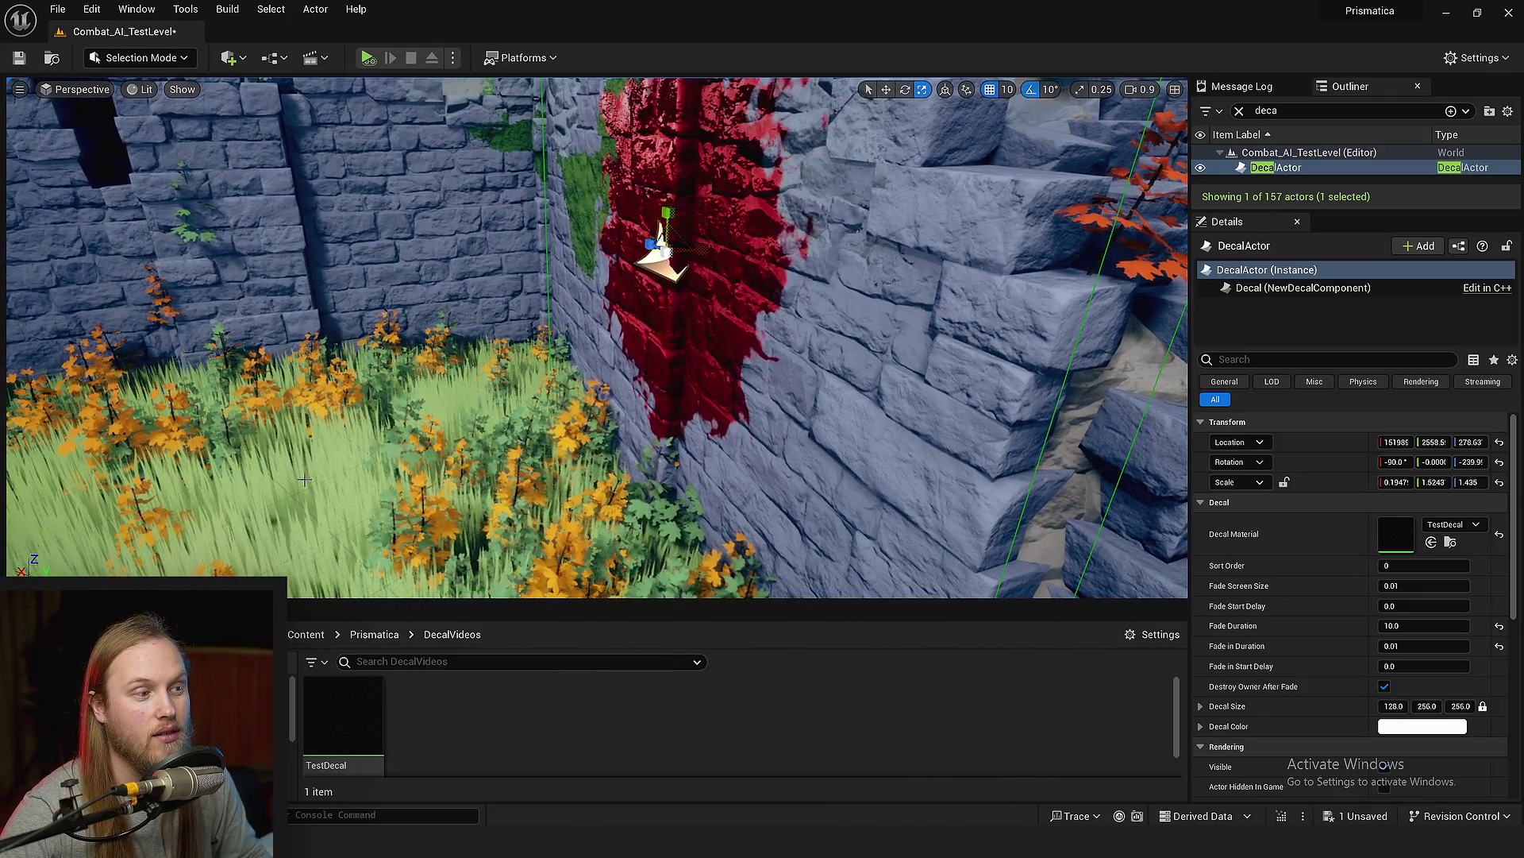
right_drag(576, 364, 577, 364)
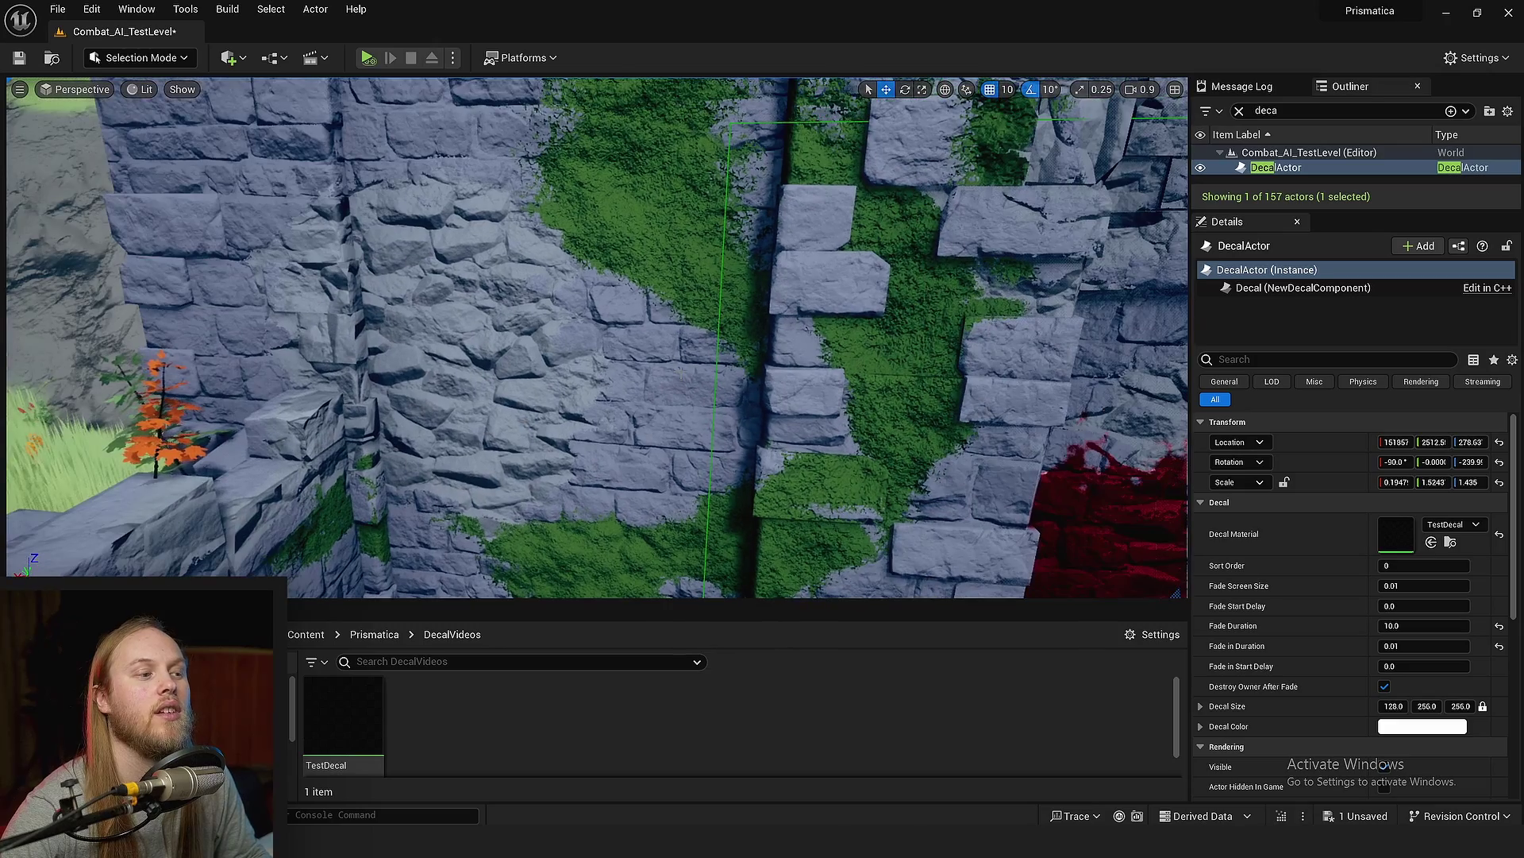
Select the ruin wall, switch to Mesh Paint mode, and paint white vertex color over the mossy bricks with a 0.25 size brush.
click(663, 383)
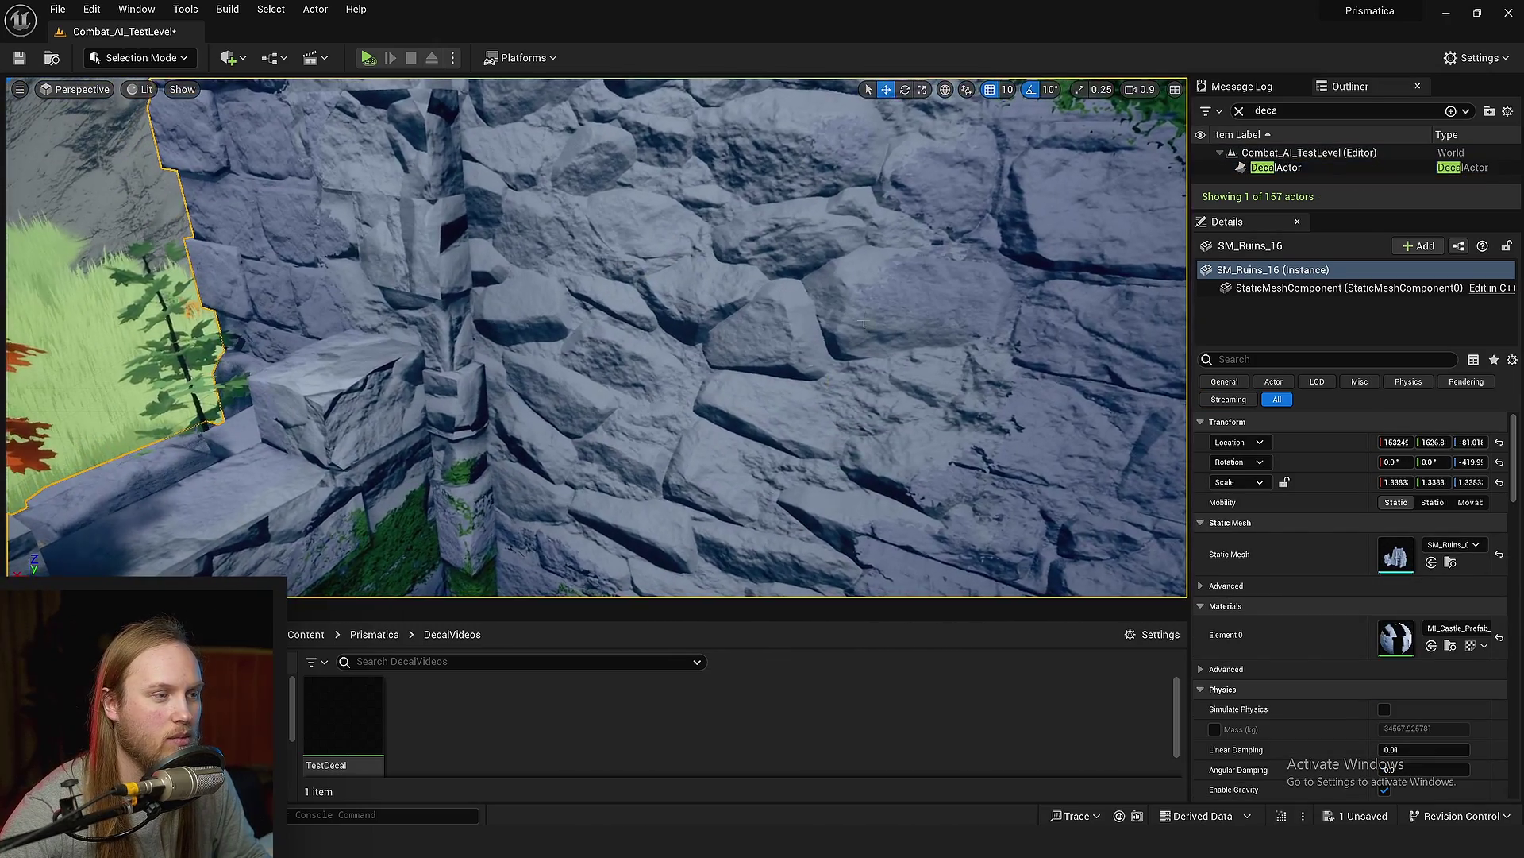
right_drag(864, 320, 444, 232)
click(139, 57)
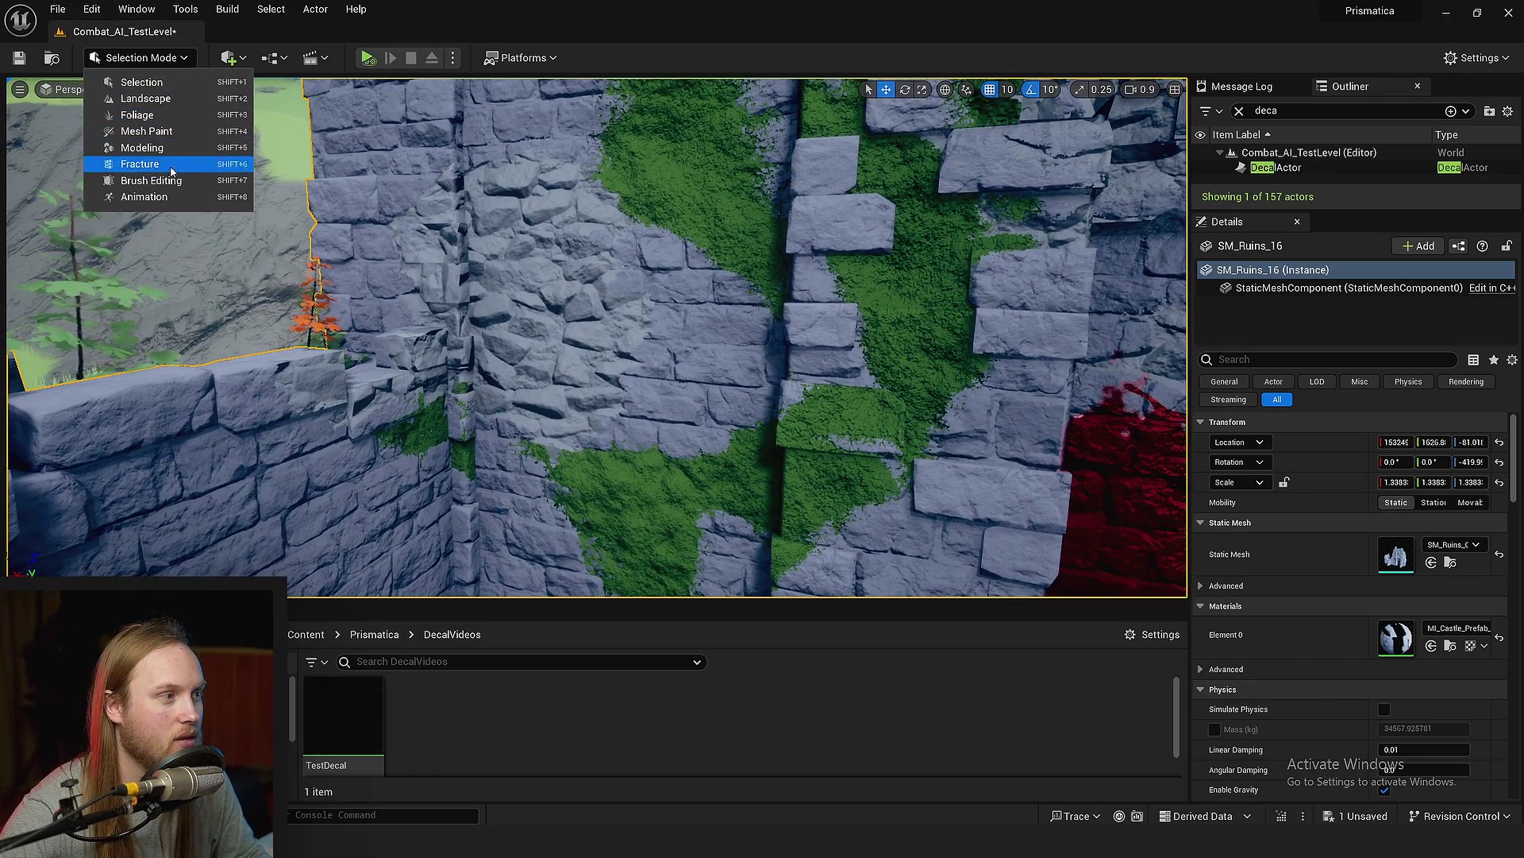
click(138, 135)
right_drag(556, 333, 645, 359)
drag(782, 277, 767, 172)
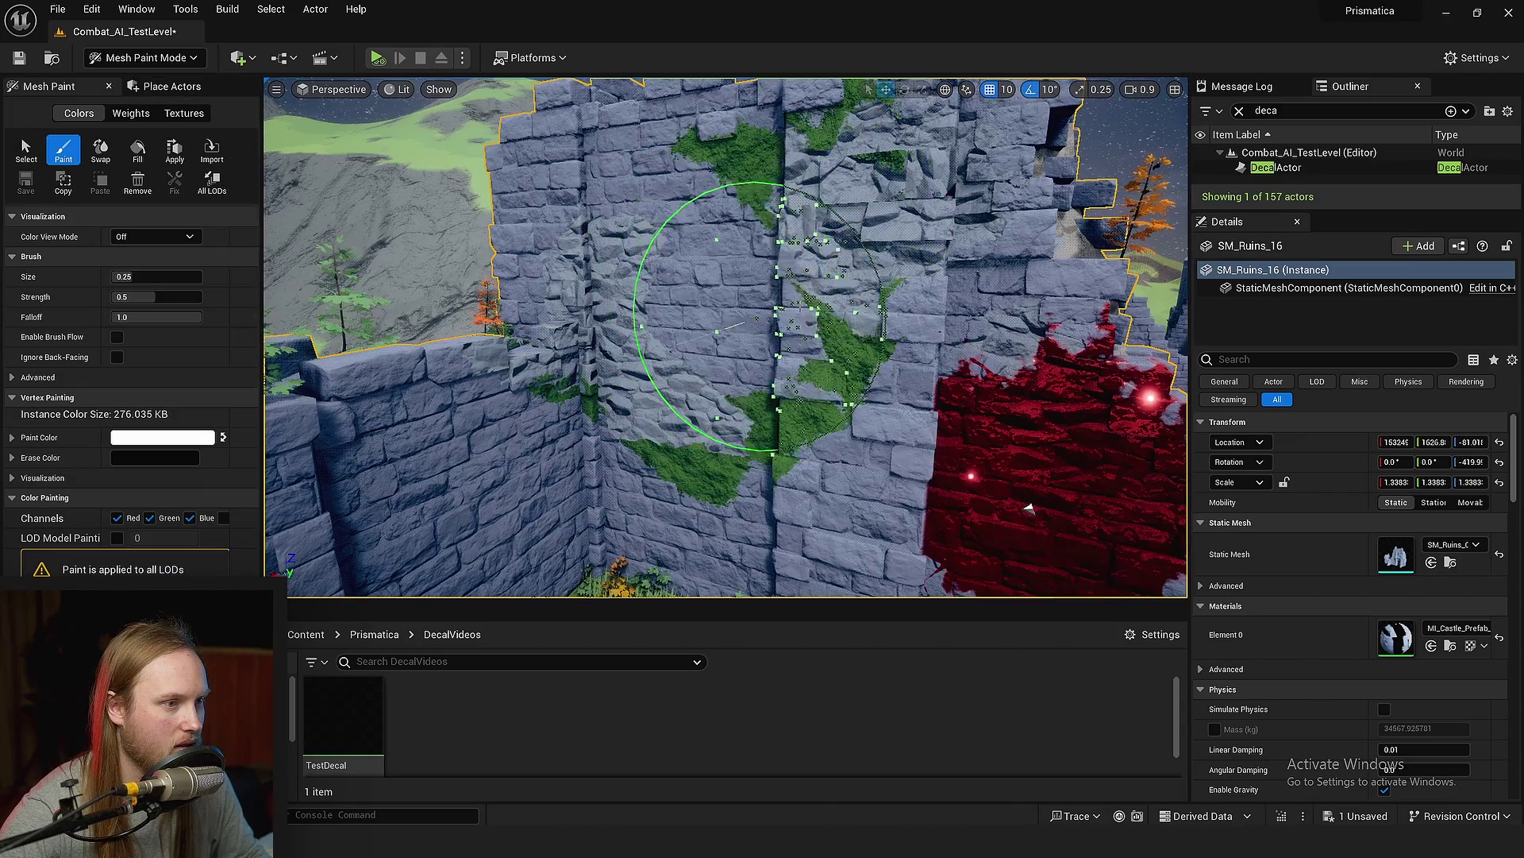
mouse_move(695, 291)
mouse_down()
mouse_move(774, 333)
mouse_move(861, 306)
mouse_up()
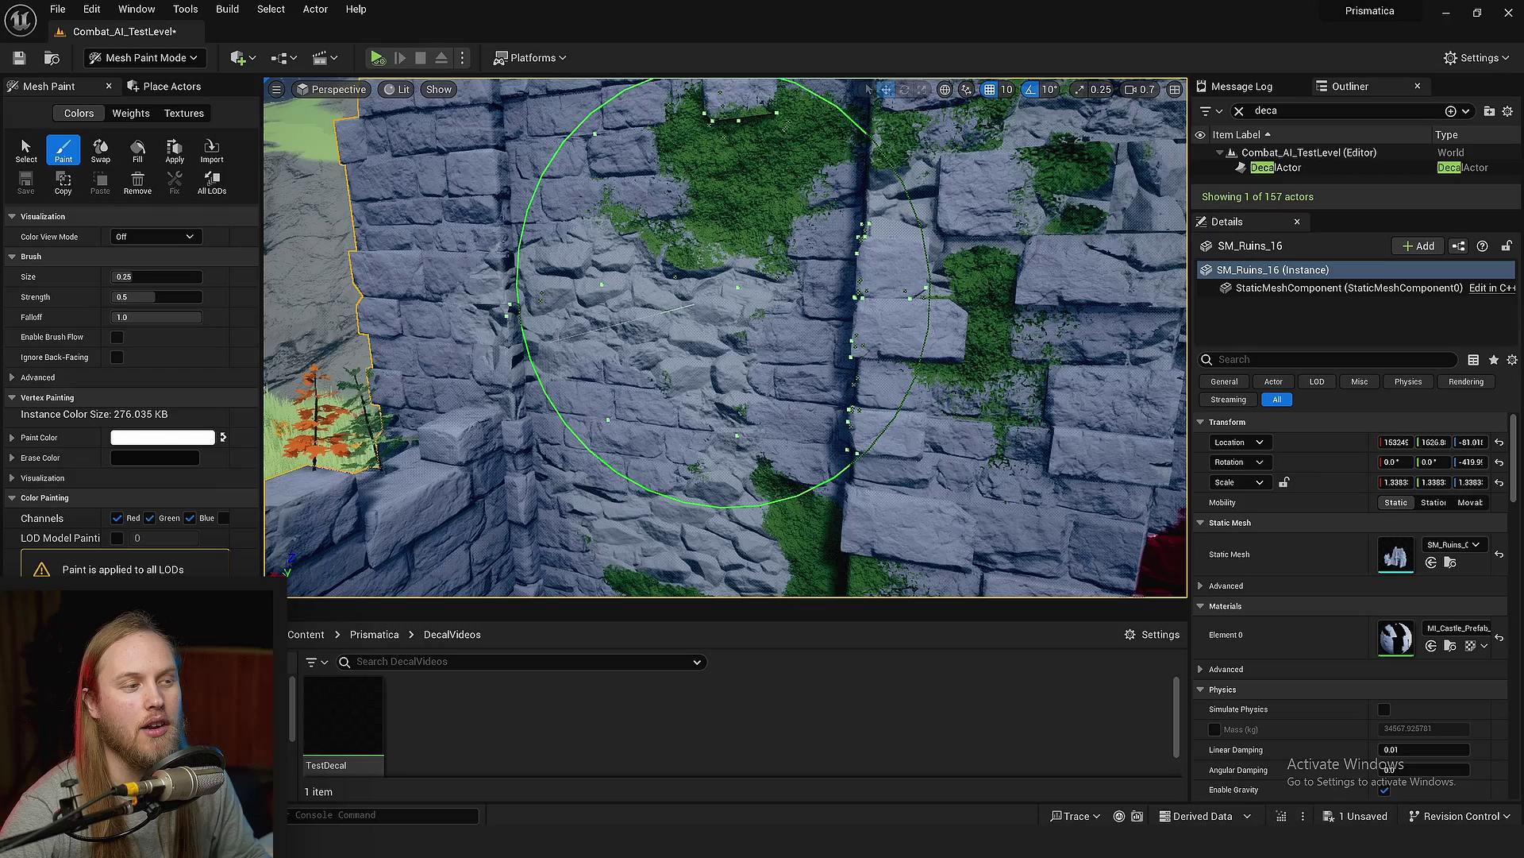
Examine how the vertex-painted stone and moss blend on the ruin wall compared with the red decal's projection.
key(s)
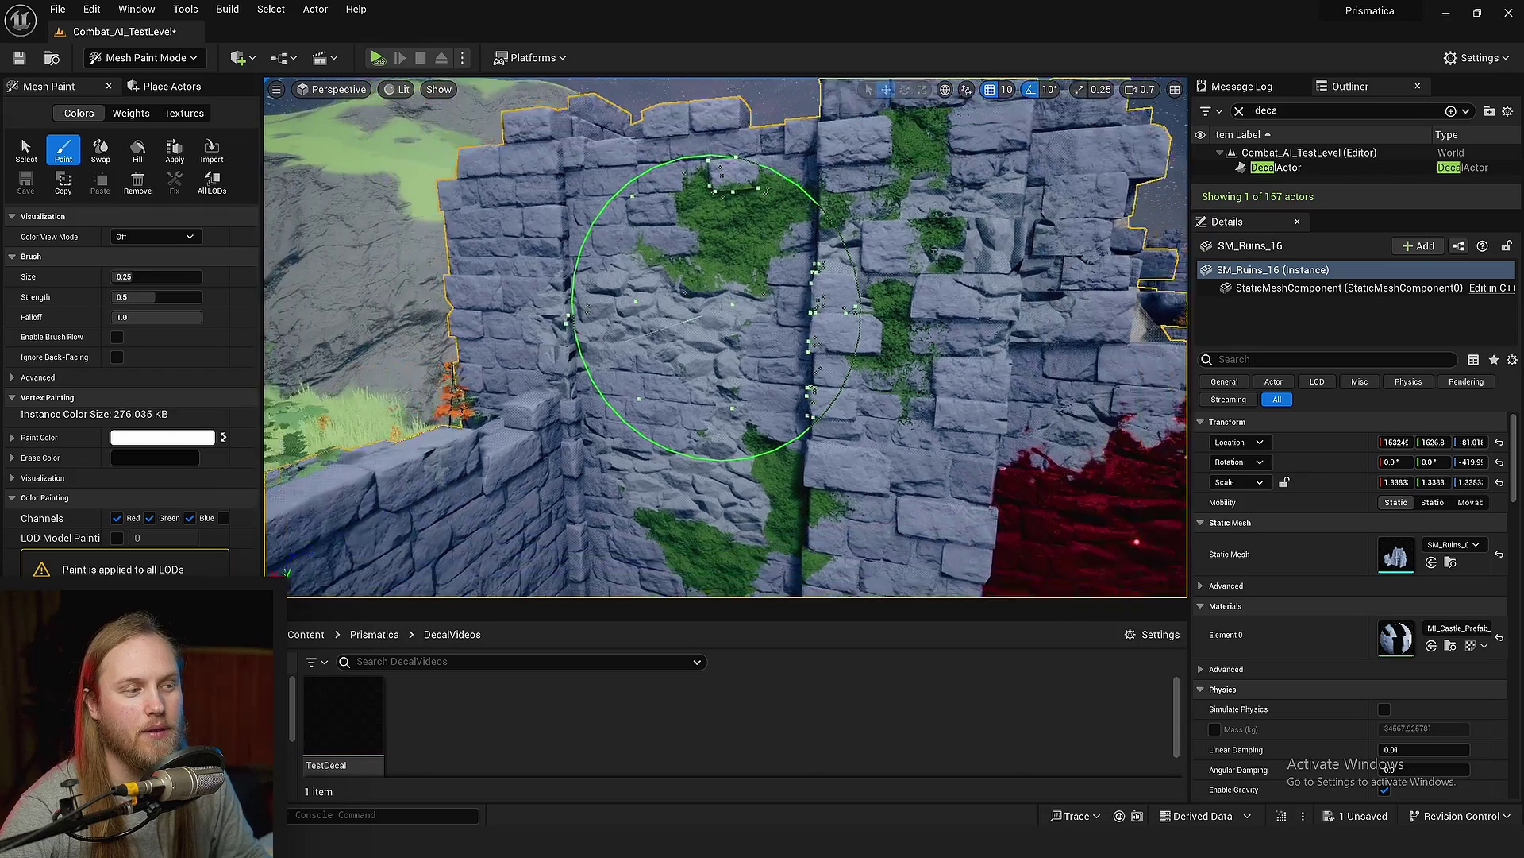
key(w)
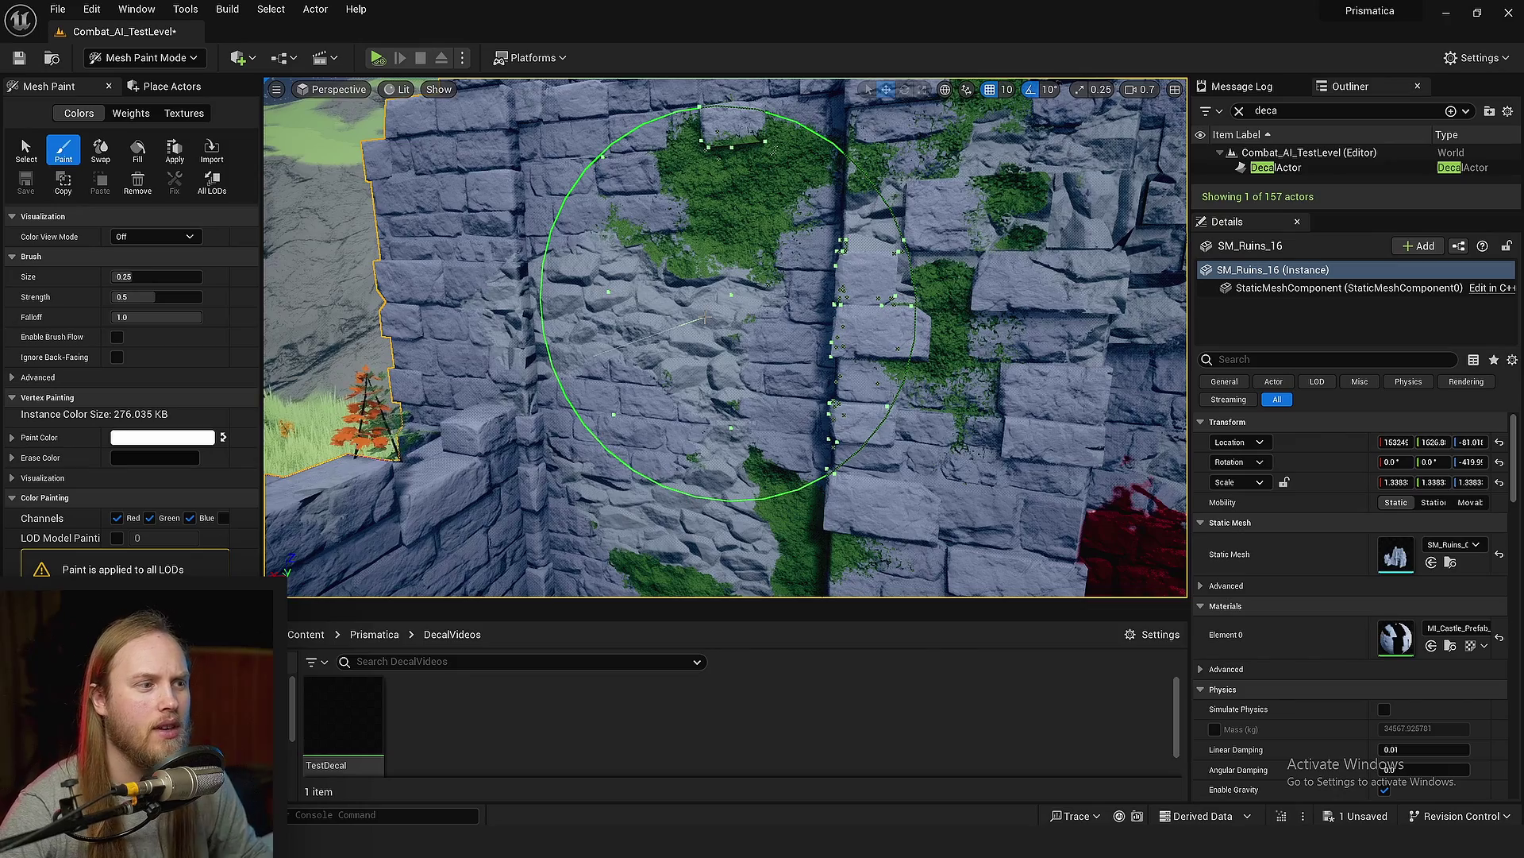
mouse_move(705, 317)
right_down()
mouse_move(732, 295)
mouse_move(707, 278)
mouse_move(696, 309)
right_up()
key(w)
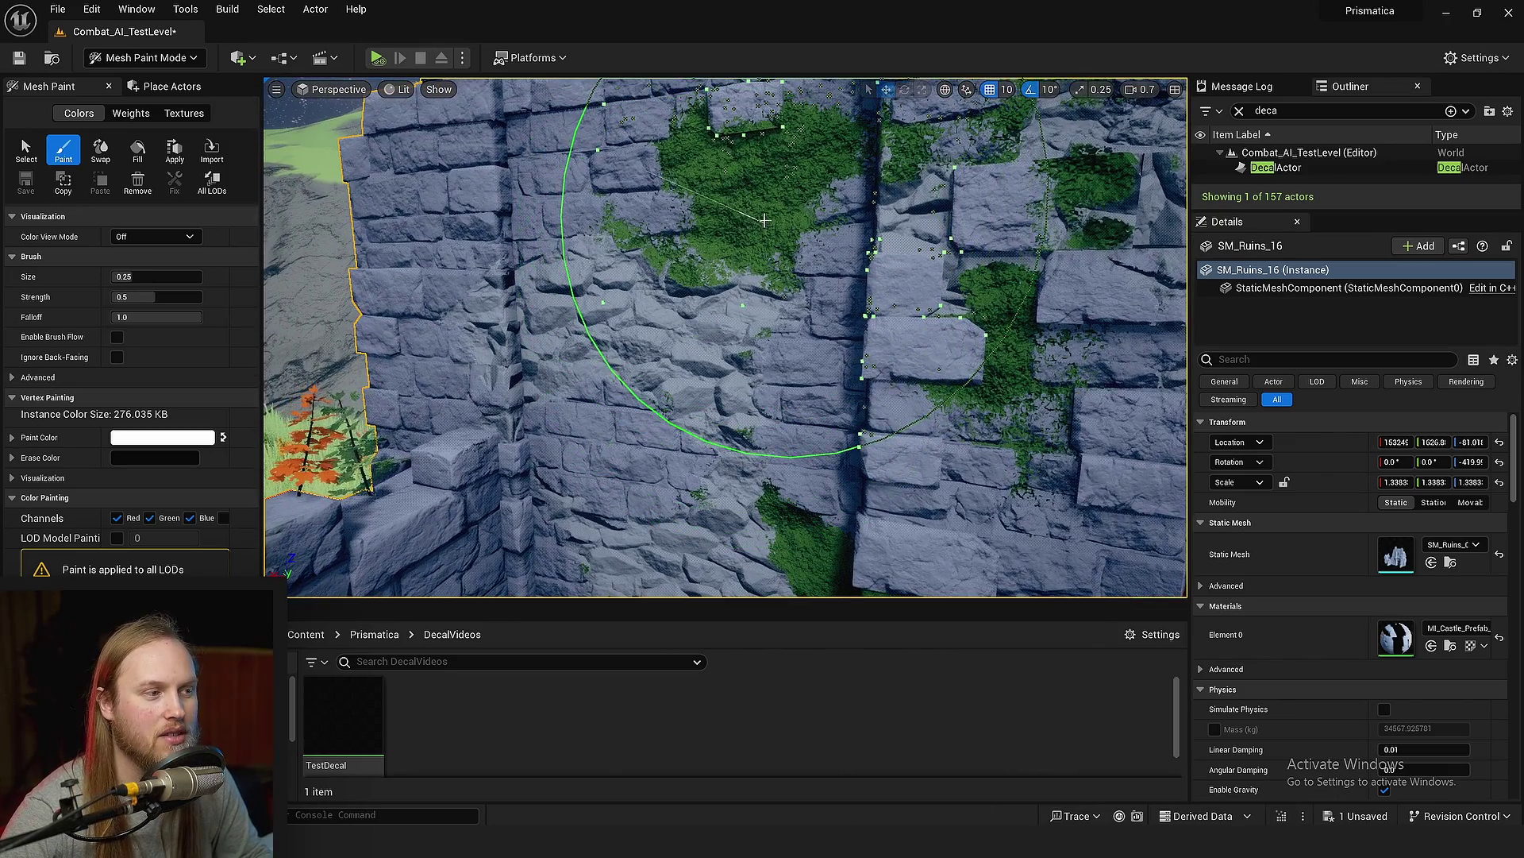
right_drag(699, 311, 693, 303)
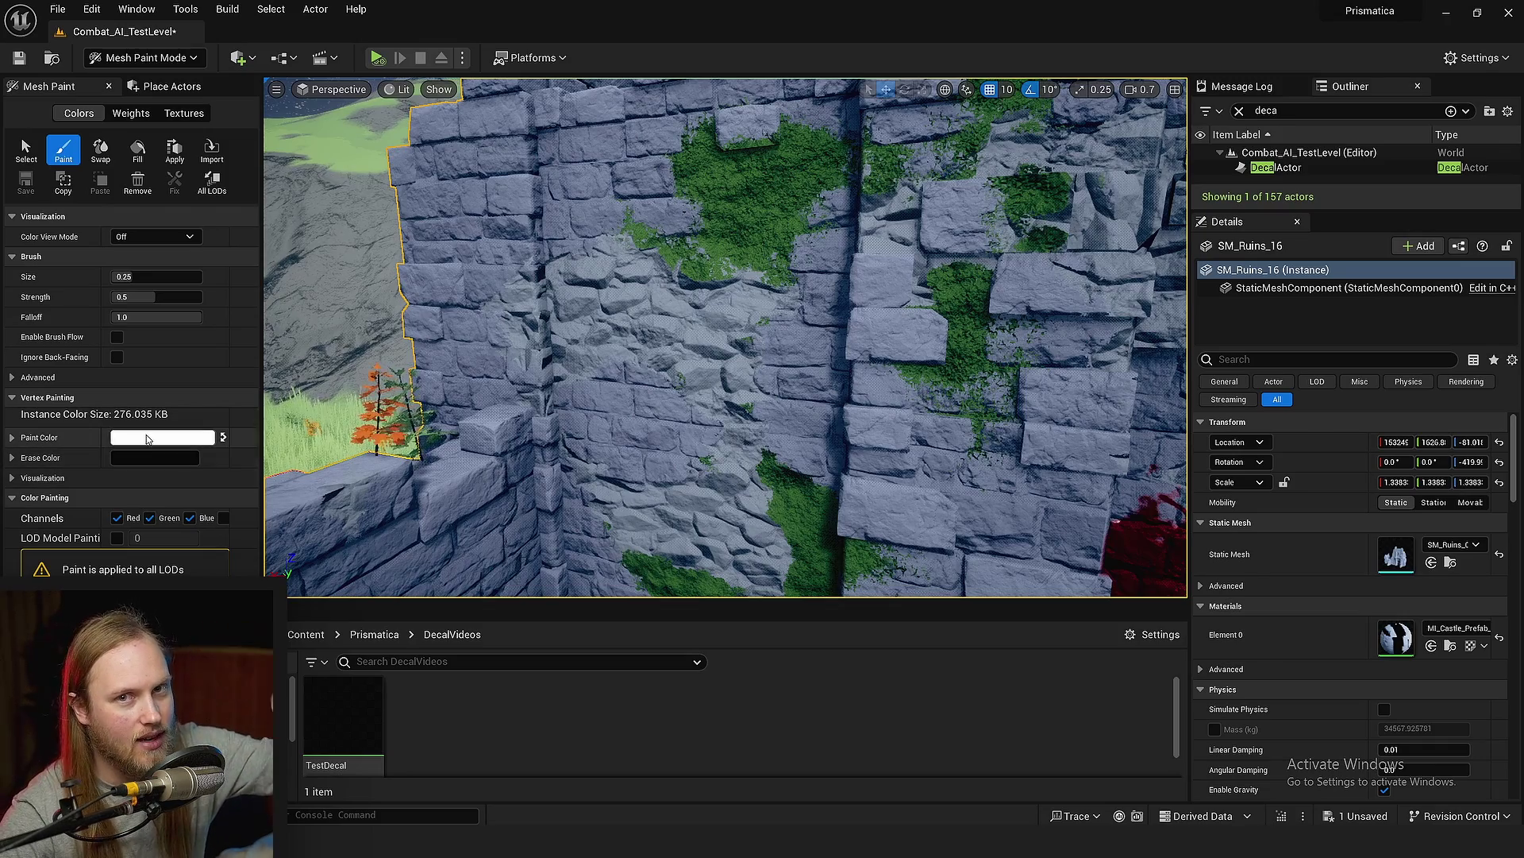
mouse_move(749, 325)
mouse_down()
mouse_move(744, 364)
mouse_move(772, 356)
mouse_up()
scroll(744, 365, up, 2)
mouse_move(772, 357)
right_down()
mouse_move(930, 420)
mouse_move(1089, 451)
mouse_move(1143, 539)
right_up()
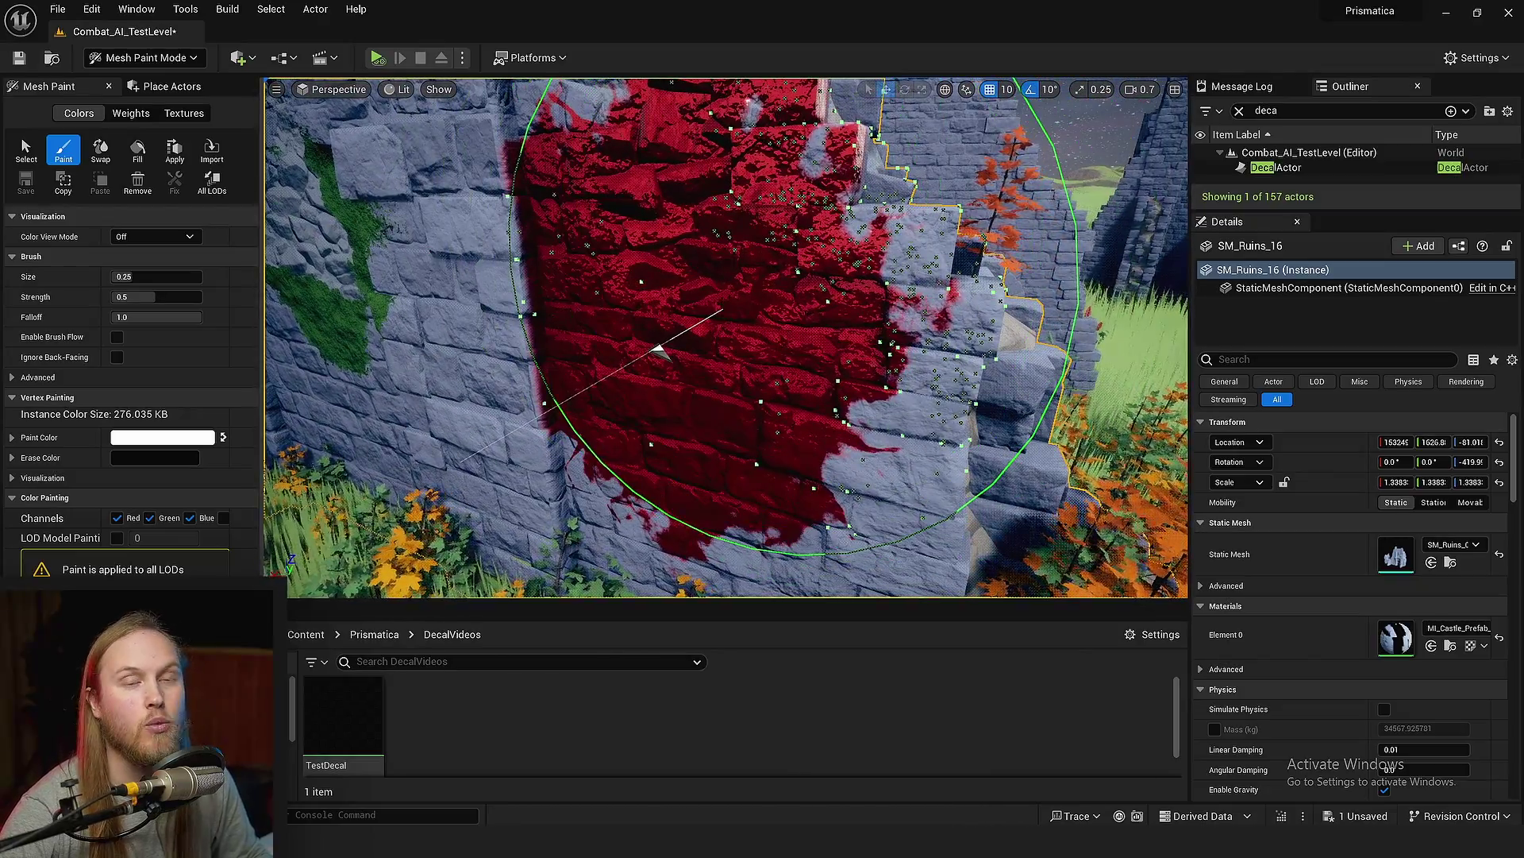
mouse_move(722, 309)
right_down()
mouse_move(563, 245)
mouse_move(484, 293)
mouse_move(420, 293)
mouse_move(420, 412)
mouse_move(436, 428)
right_up()
scroll(812, 369, up, 2)
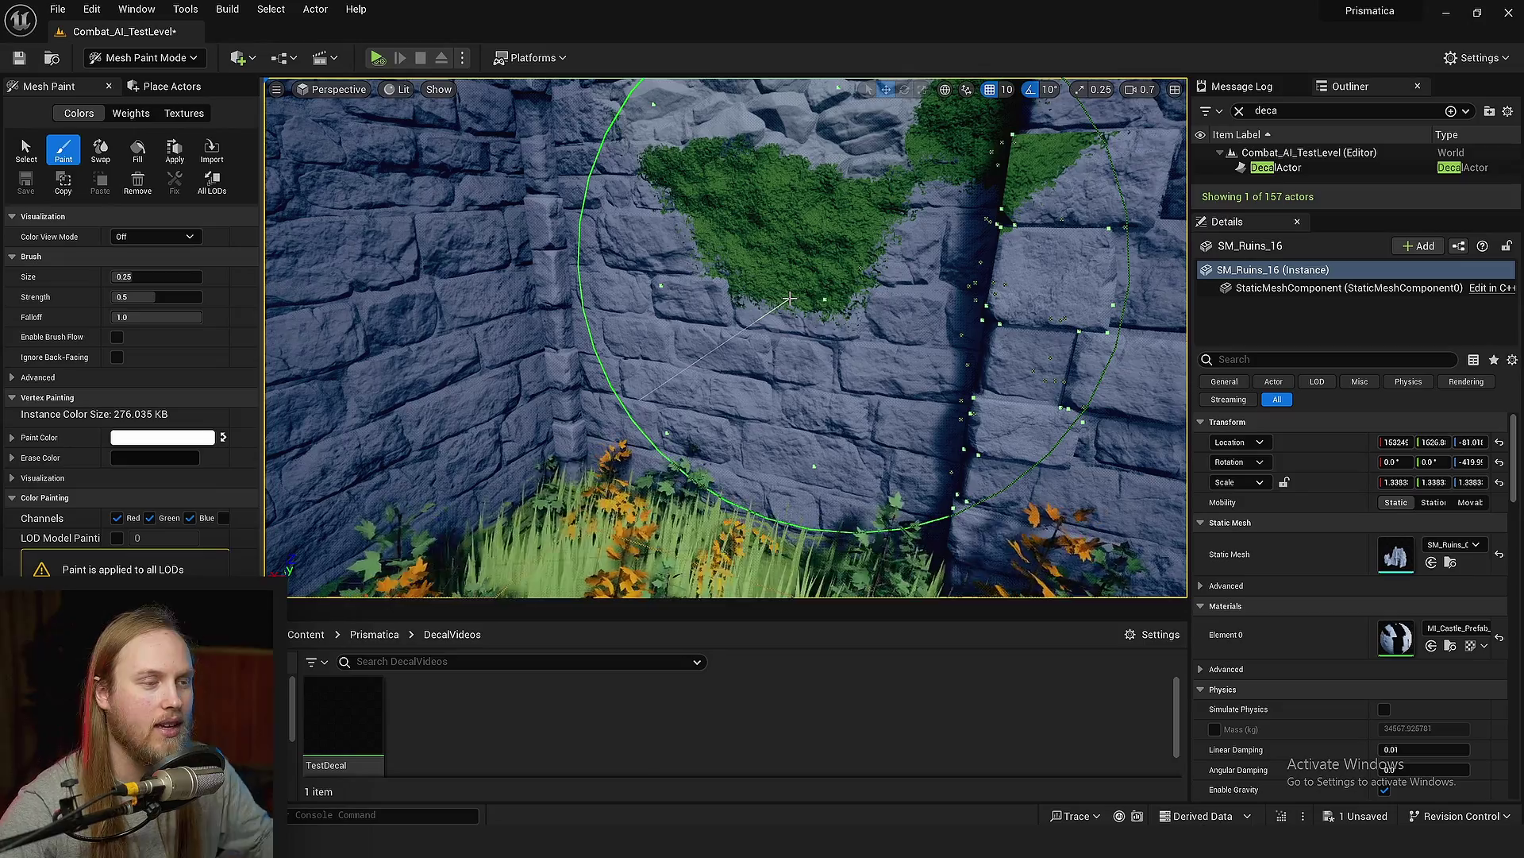
mouse_move(790, 299)
right_down()
mouse_move(786, 262)
mouse_move(898, 277)
right_up()
mouse_move(1006, 499)
right_down()
mouse_move(1072, 429)
mouse_move(893, 315)
mouse_move(733, 375)
mouse_move(791, 326)
mouse_move(722, 358)
mouse_move(748, 412)
right_up()
Return to Selection mode and examine the ruin wall's geometry in wireframe view.
click(153, 59)
click(135, 78)
key(w)
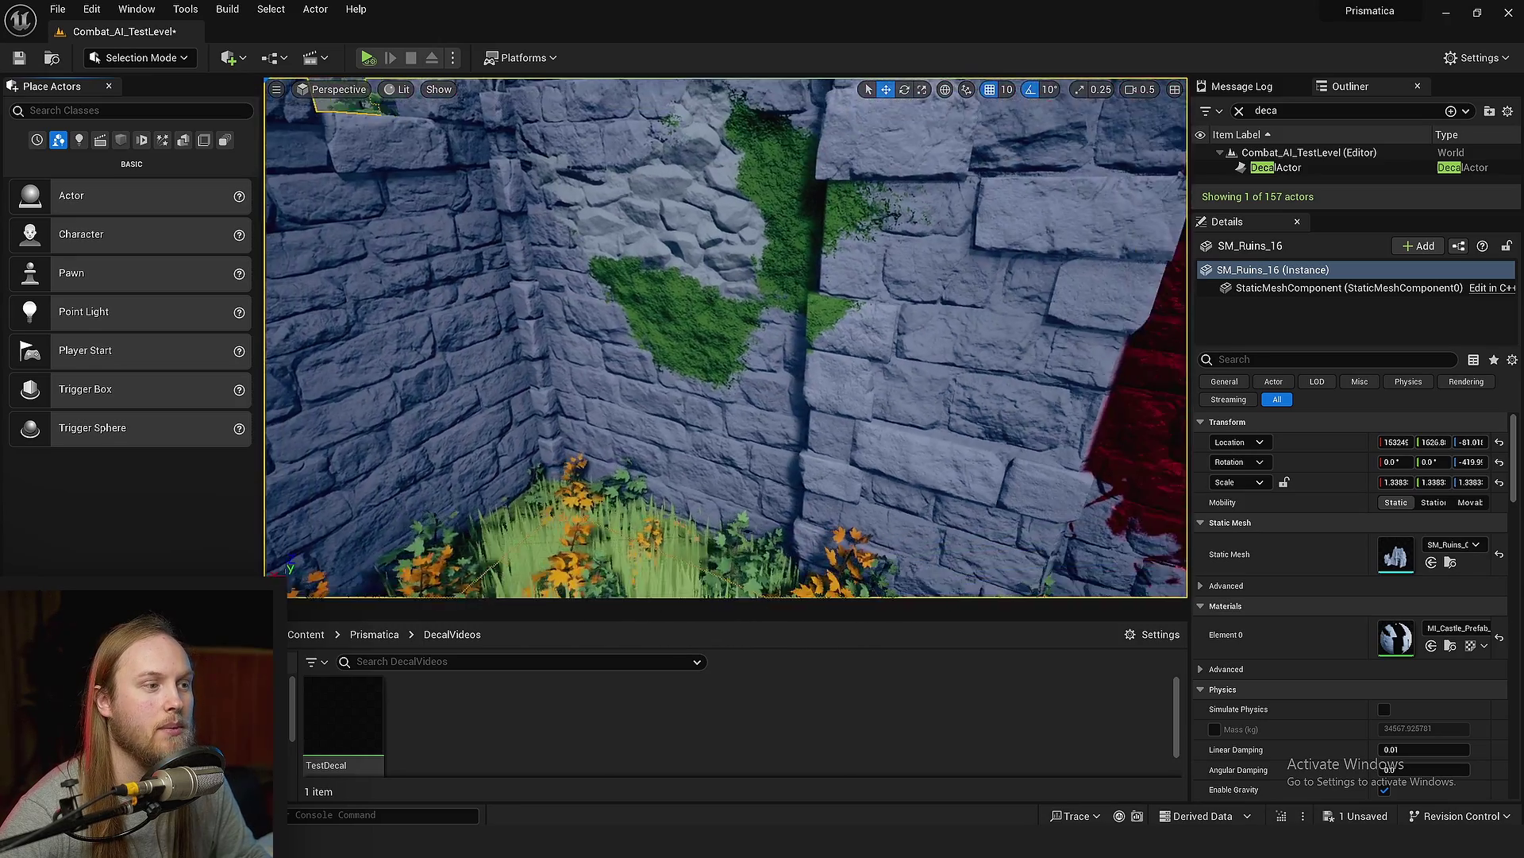
right_drag(715, 317, 689, 254)
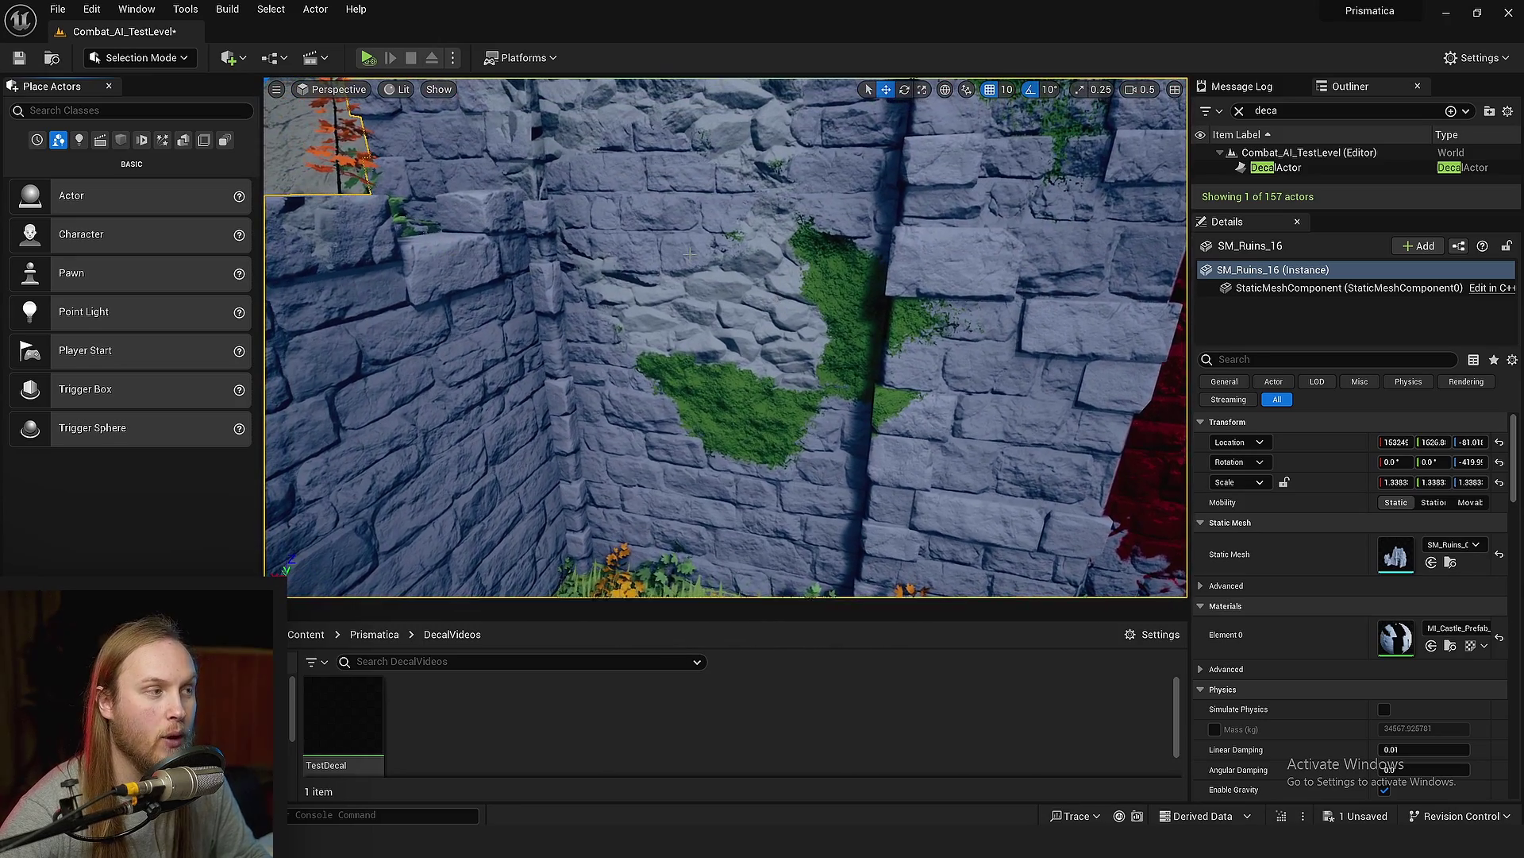
click(151, 59)
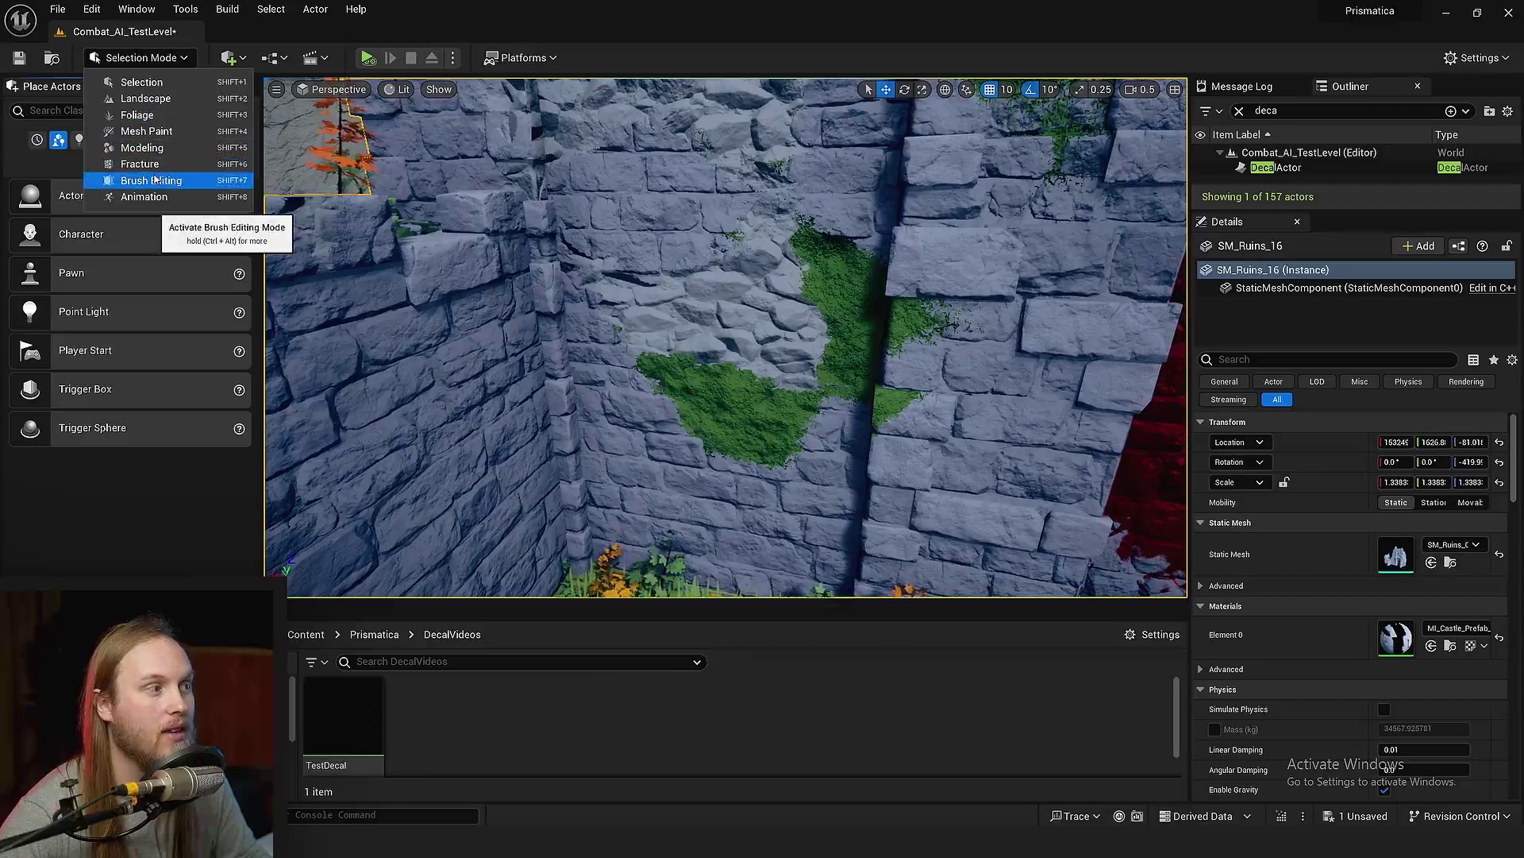
click(398, 91)
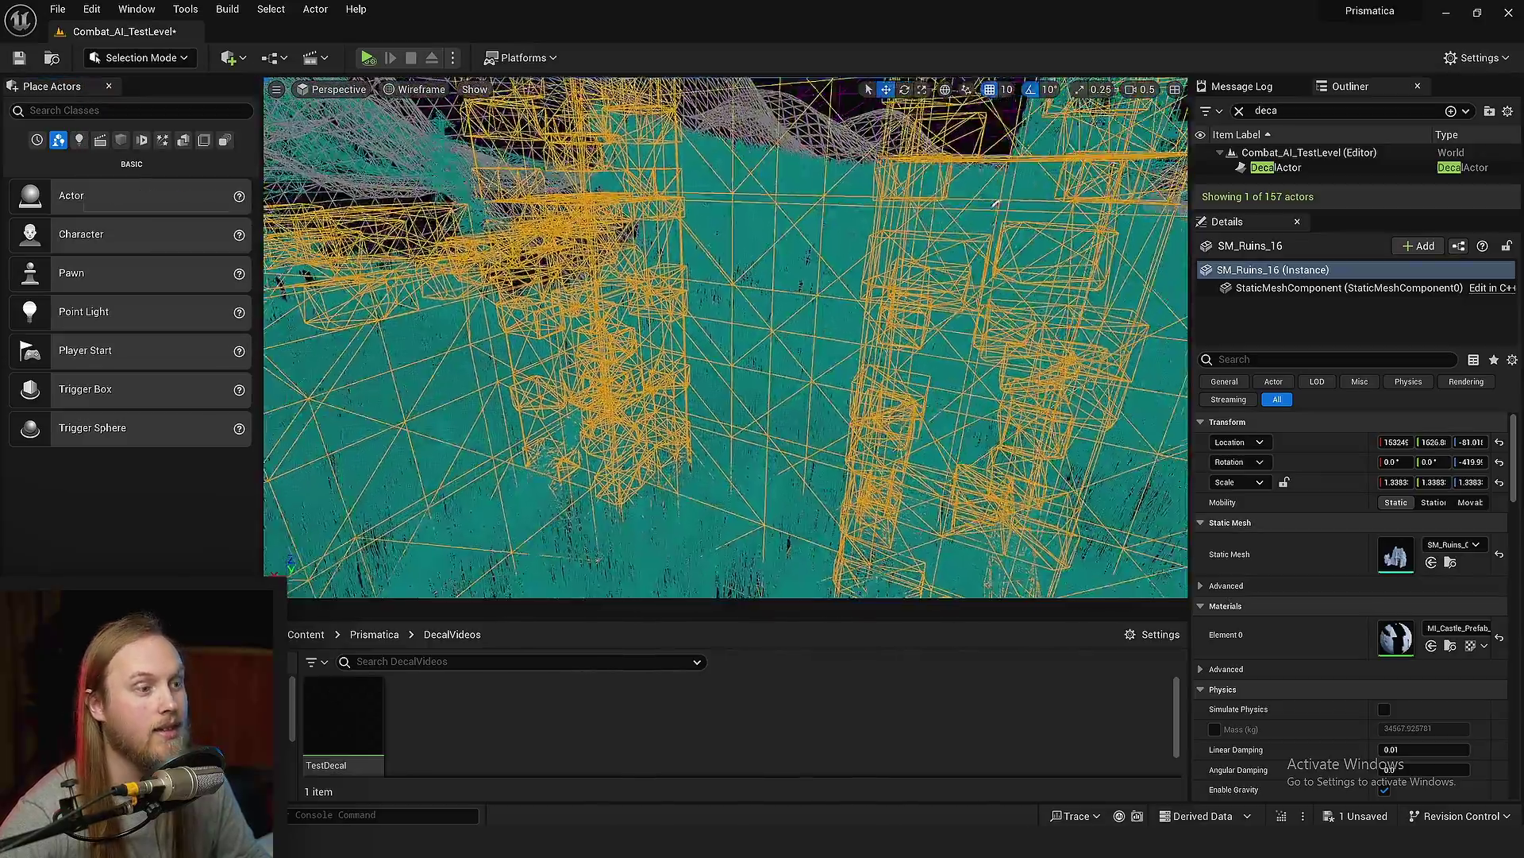
right_drag(830, 268, 855, 269)
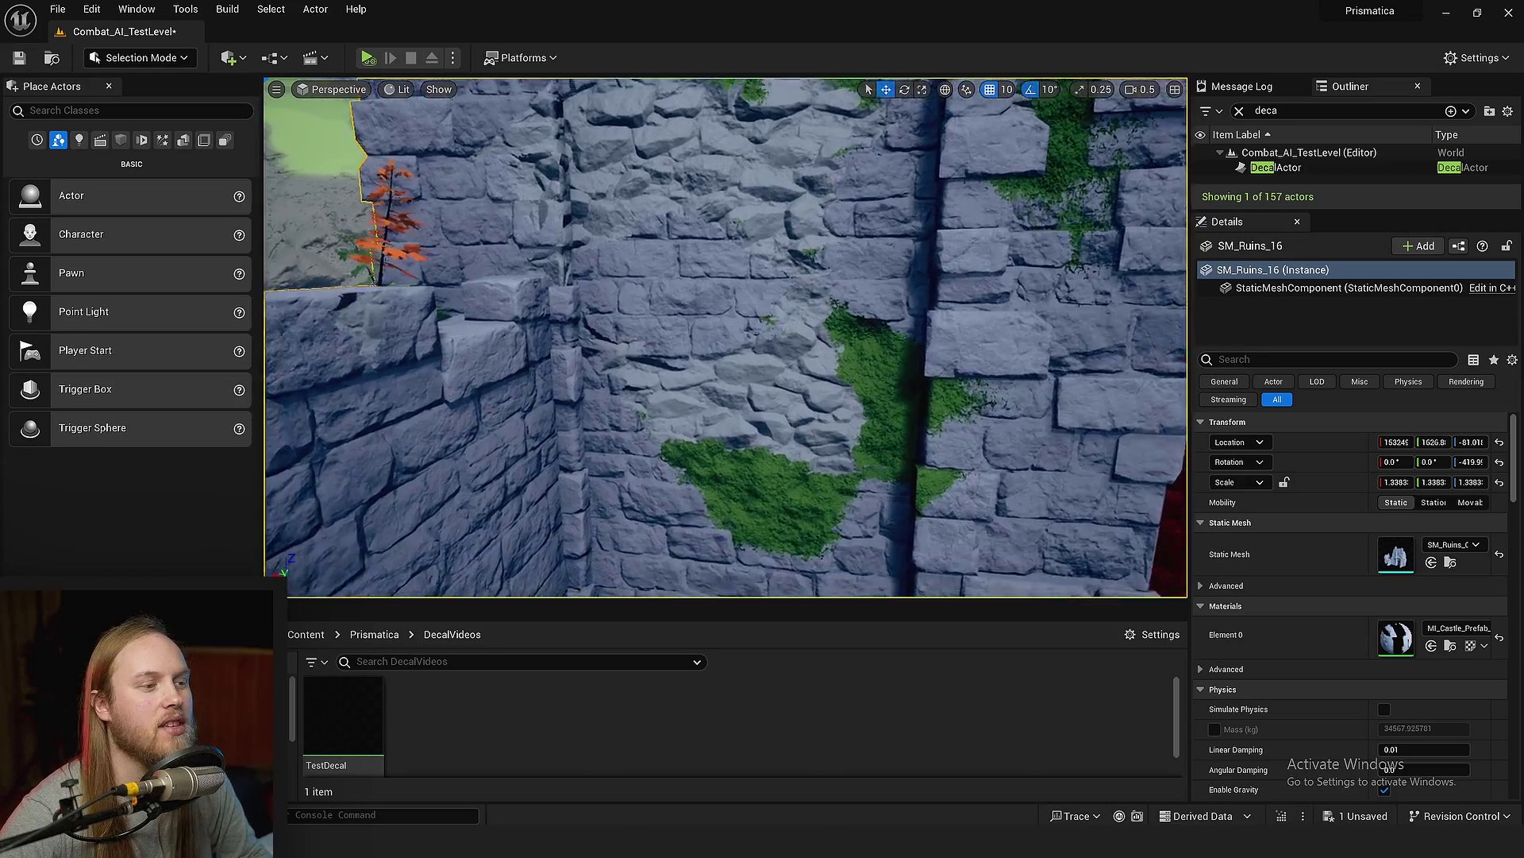
Examine the transitions between moss, bare stone, and brick on the painted ruin wall up close.
right_drag(726, 337, 710, 338)
key(w)
key(s)
right_drag(777, 448, 767, 448)
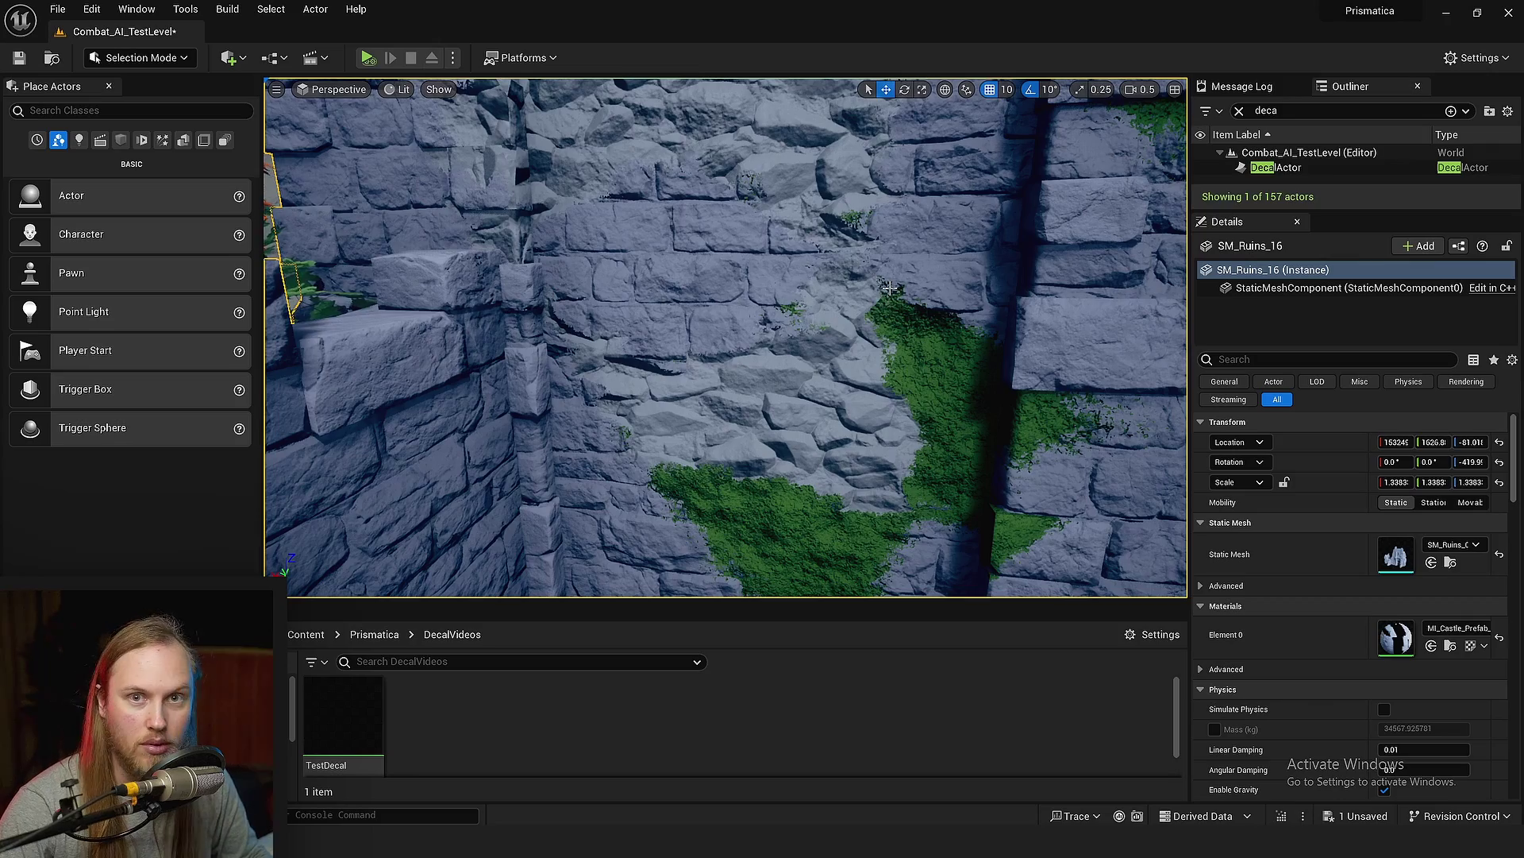
key(s)
right_drag(889, 287, 984, 301)
right_drag(1089, 285, 569, 254)
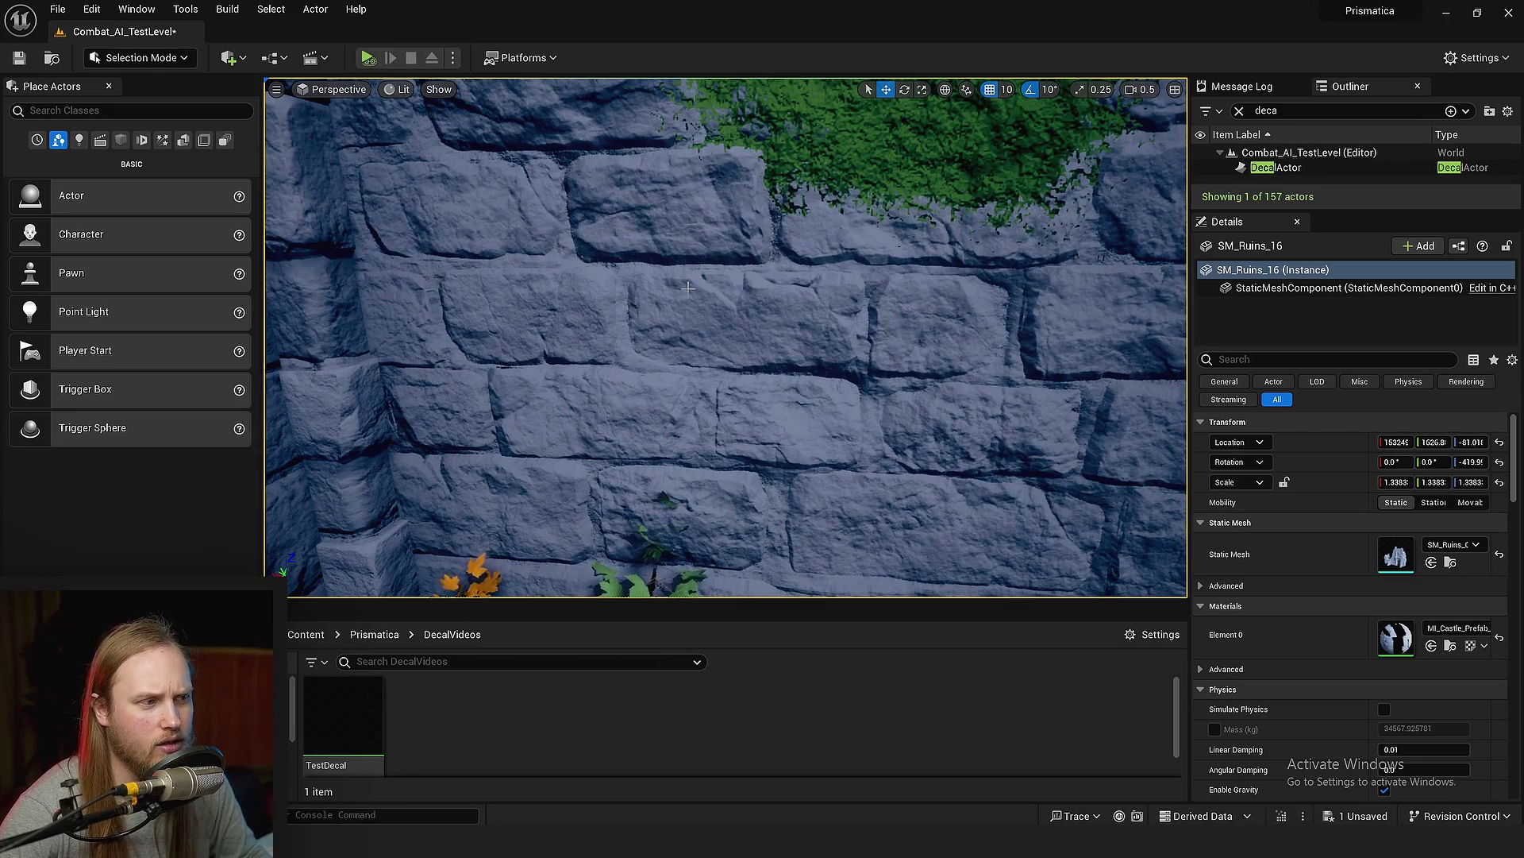
right_drag(699, 354, 826, 354)
Save the level with the vertex-painted ruin wall.
key(s)
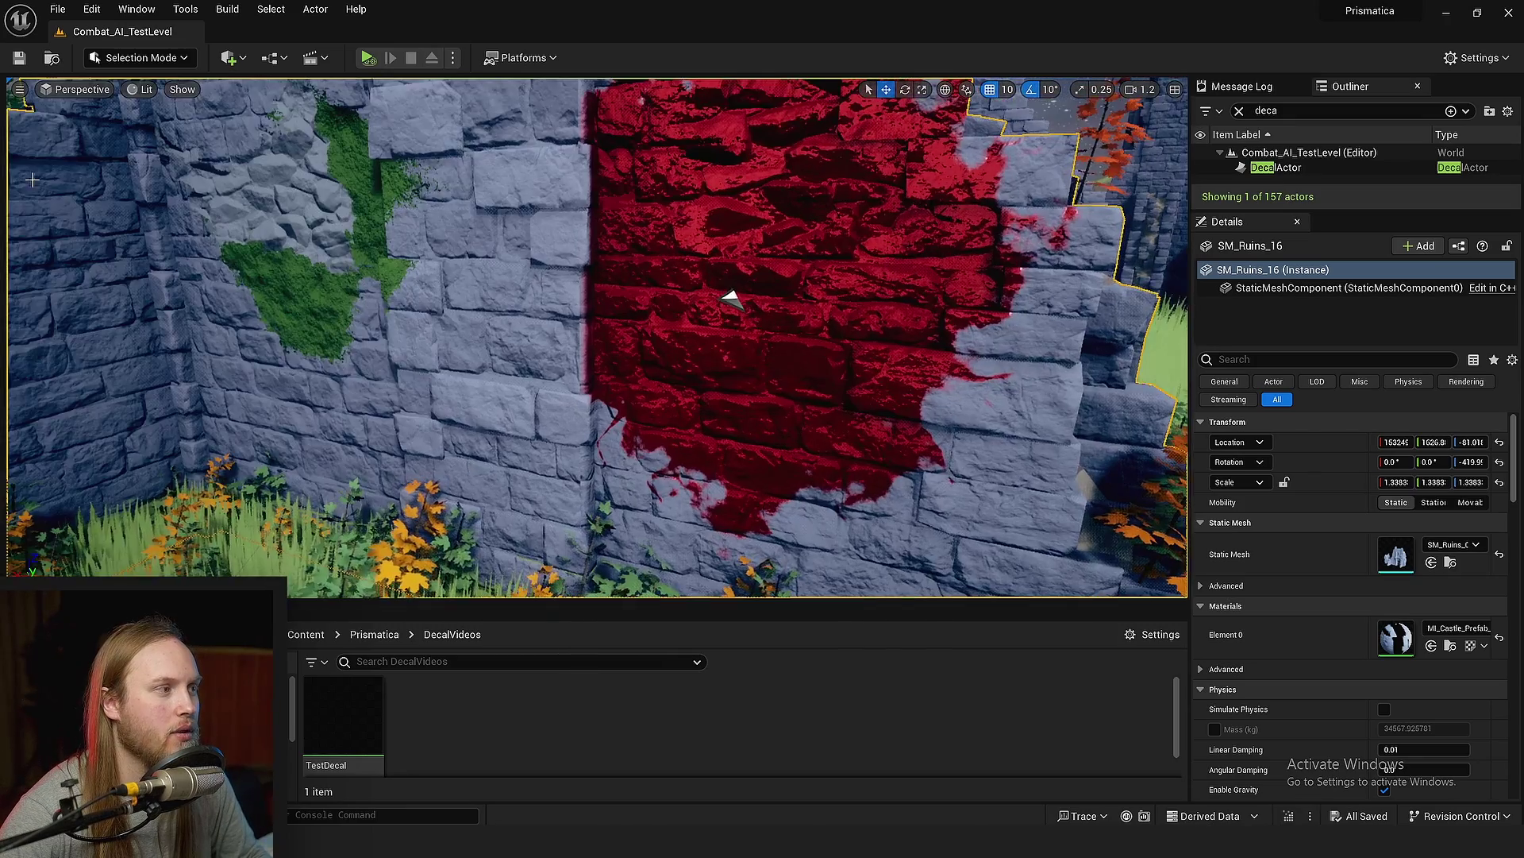
key(s)
right_drag(699, 354, 762, 381)
key(ctrl+s)
key(w)
mouse_move(486, 378)
right_down()
mouse_move(514, 358)
mouse_move(490, 354)
right_up()
key(ctrl+s)
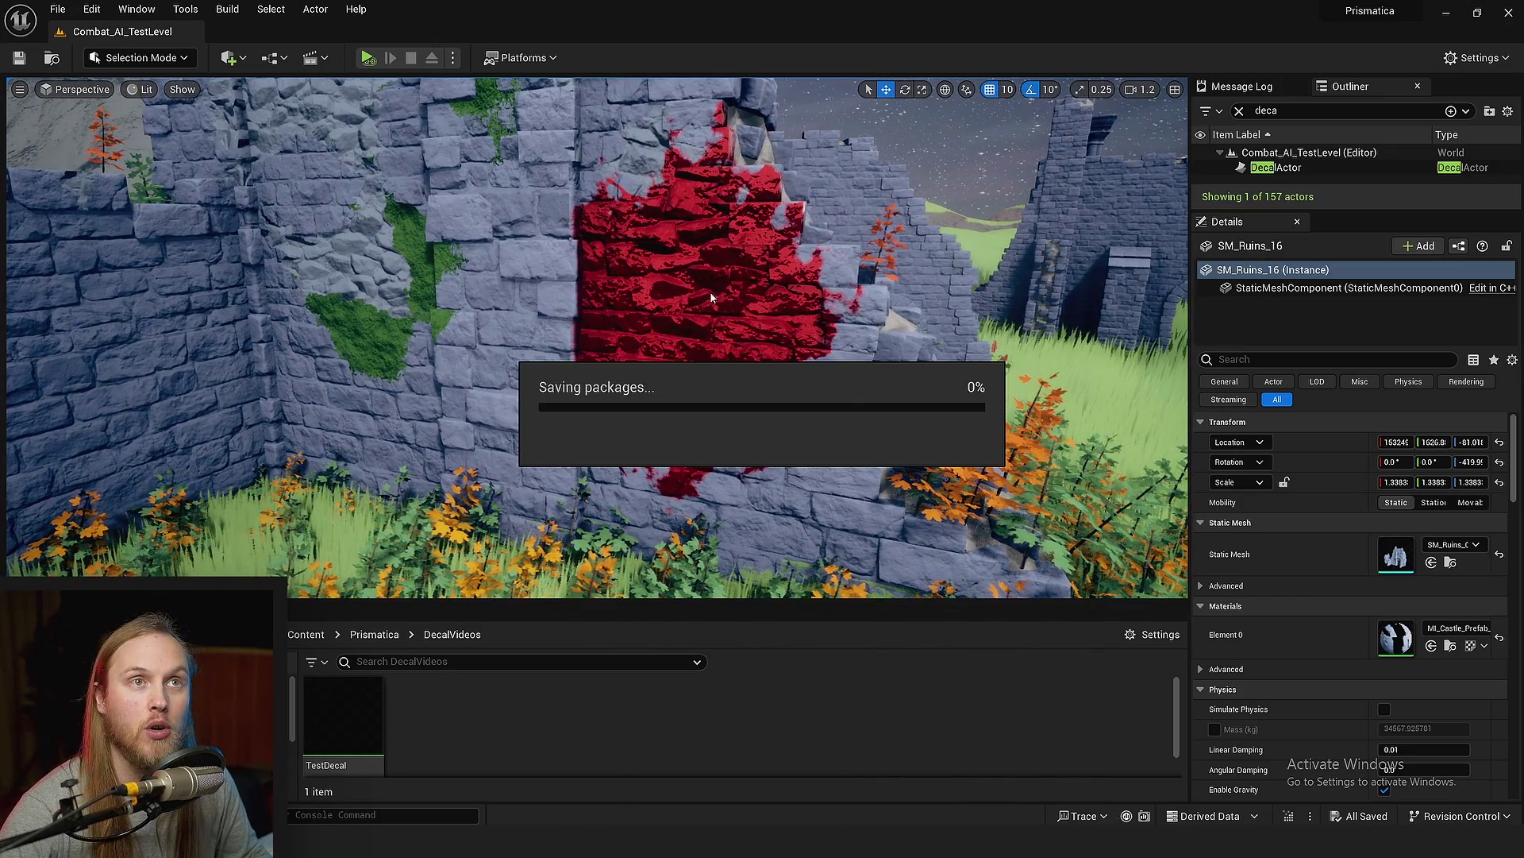
Select the decal and move it back across the wall corner to a Z location of about 259.1.
right_drag(80, 394, 119, 389)
right_drag(702, 308, 706, 305)
click(671, 295)
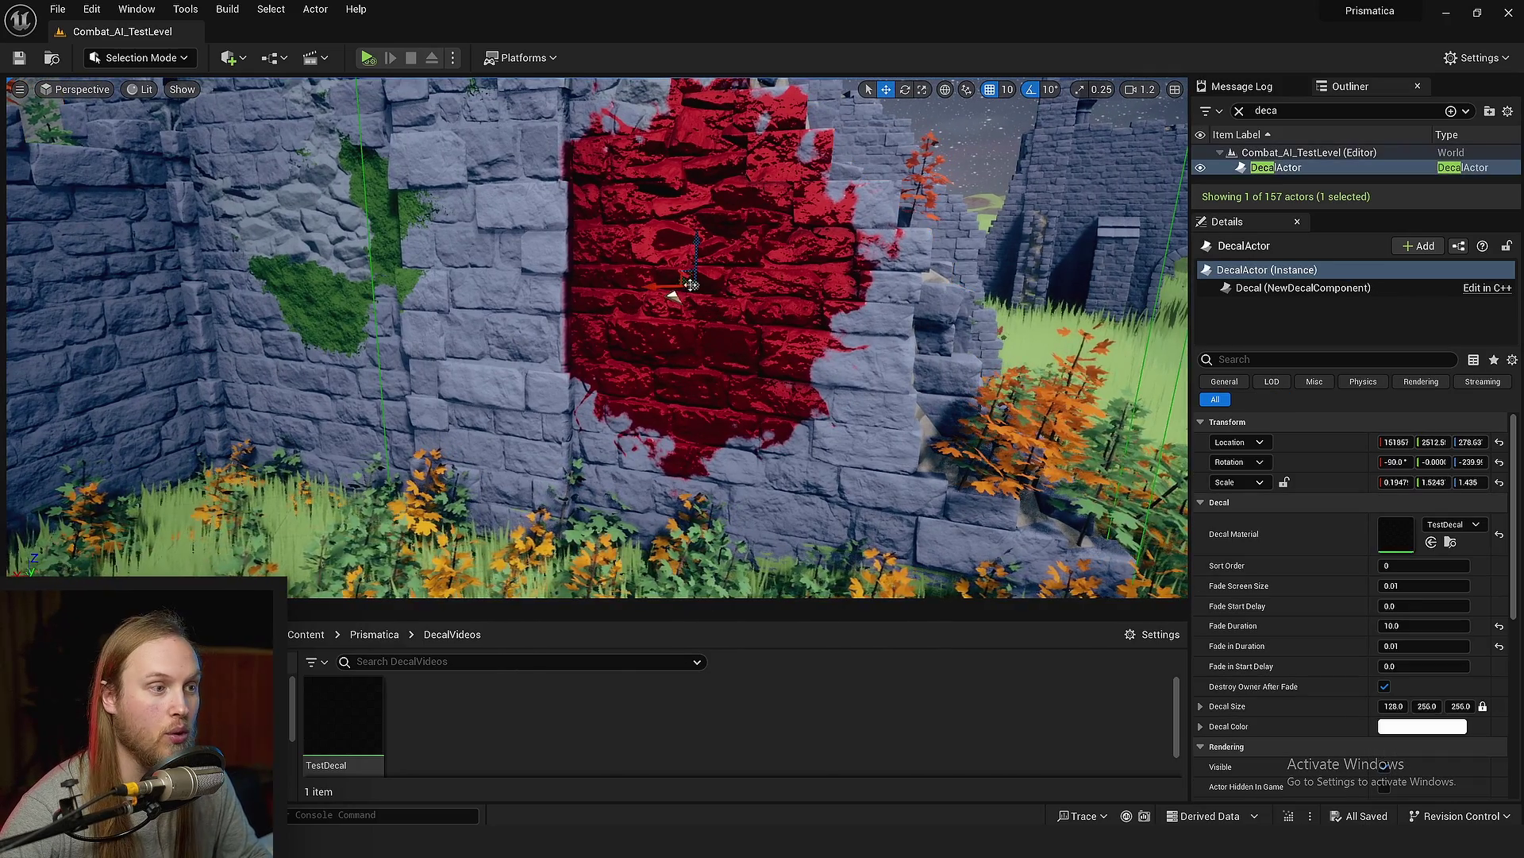
drag(698, 287, 646, 300)
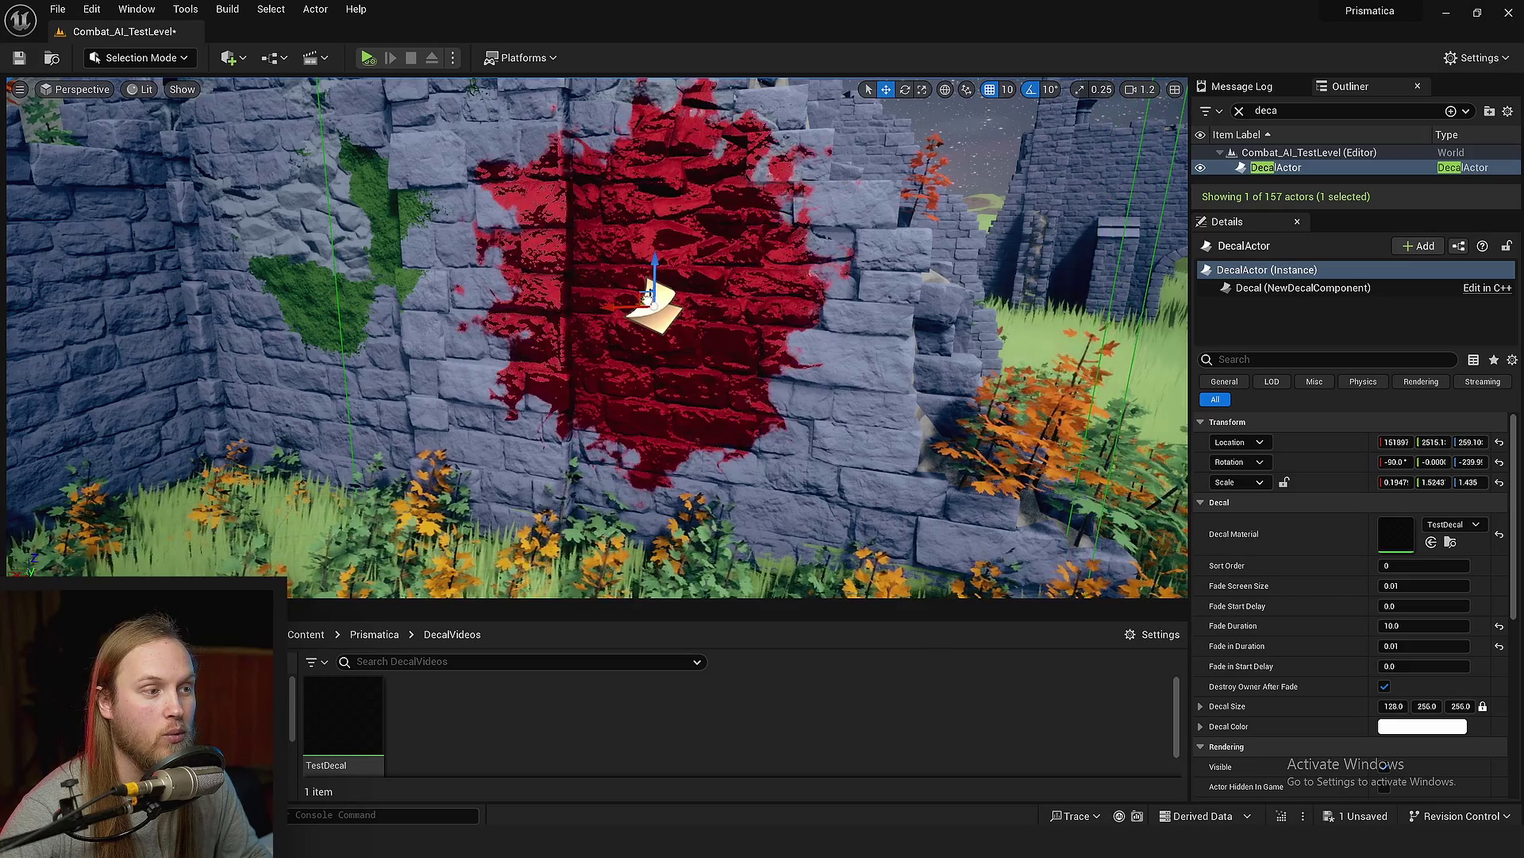
key(s)
mouse_move(648, 299)
right_down()
mouse_move(571, 313)
mouse_move(647, 302)
right_up()
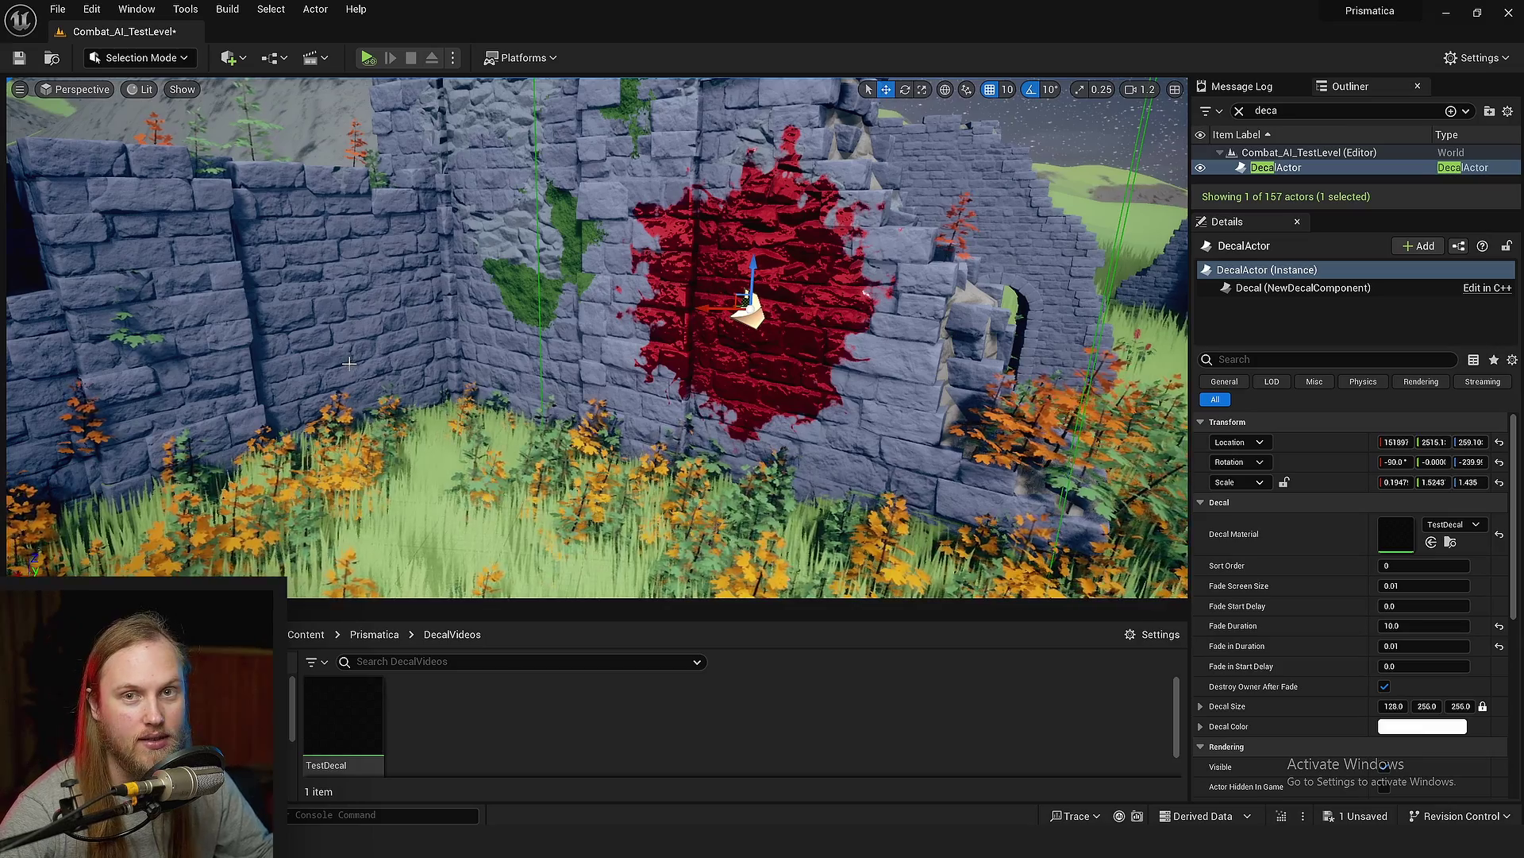
Examine the decal's coverage on both sides of the wall corner and adjust its scale.
right_drag(625, 361, 564, 361)
key(e)
right_drag(684, 347, 794, 429)
key(w)
key(w)
scroll(649, 281, down, 2)
right_drag(649, 281, 648, 239)
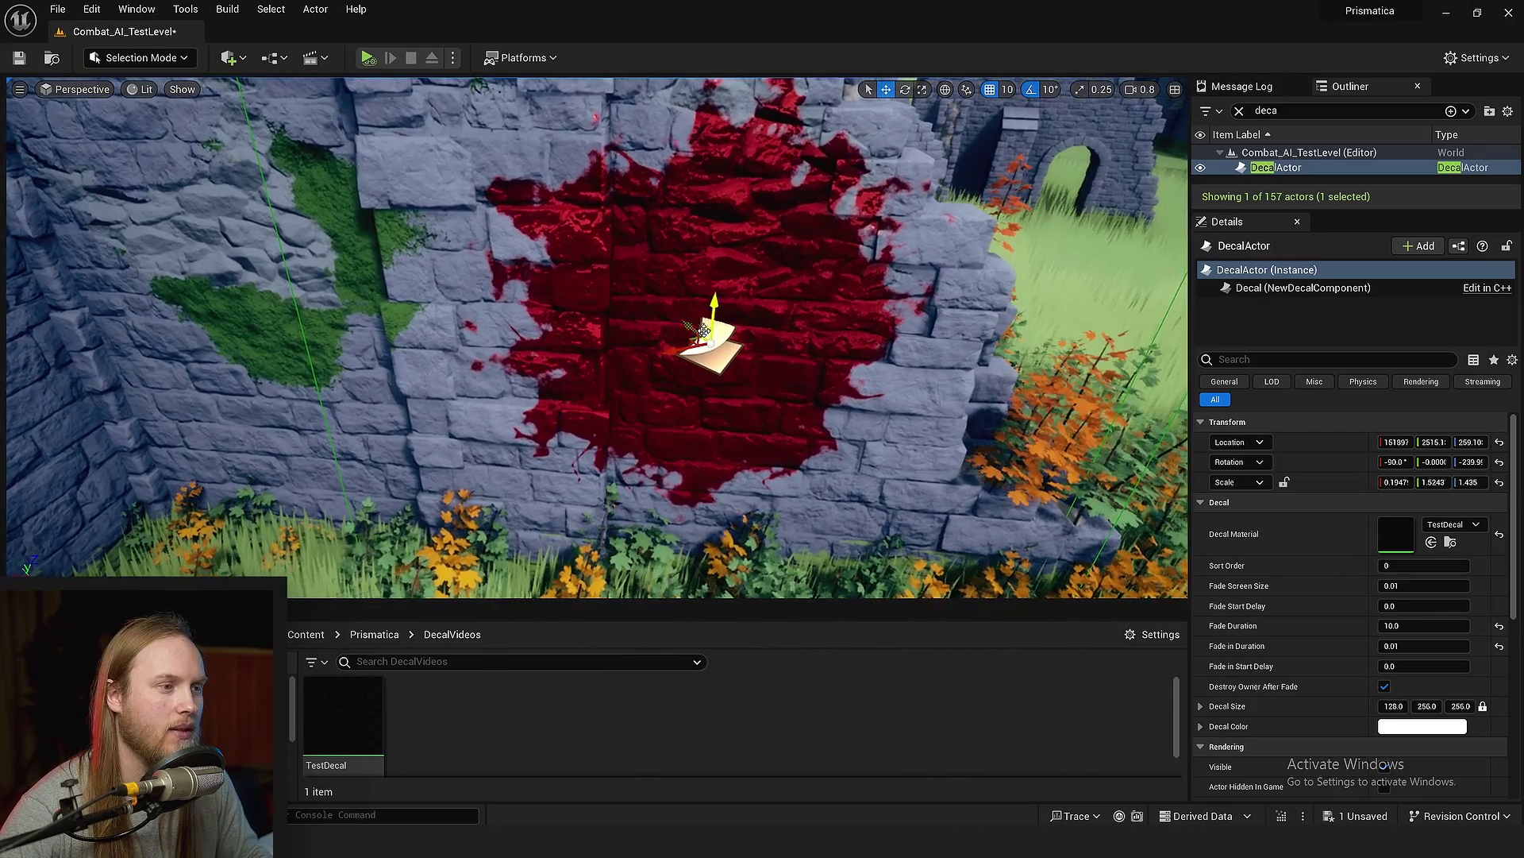
key(r)
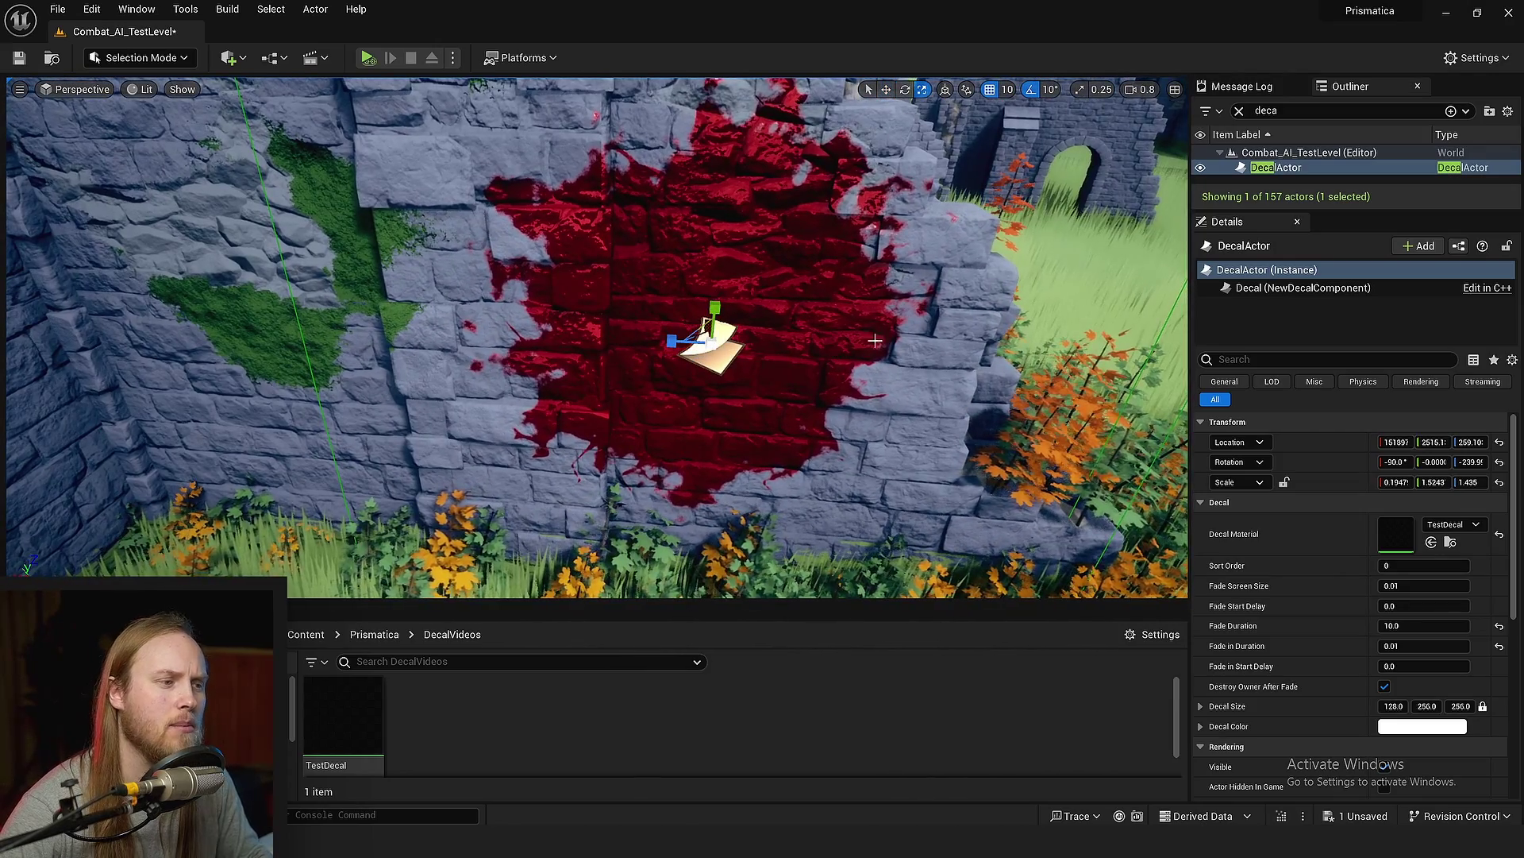
drag(697, 327, 708, 328)
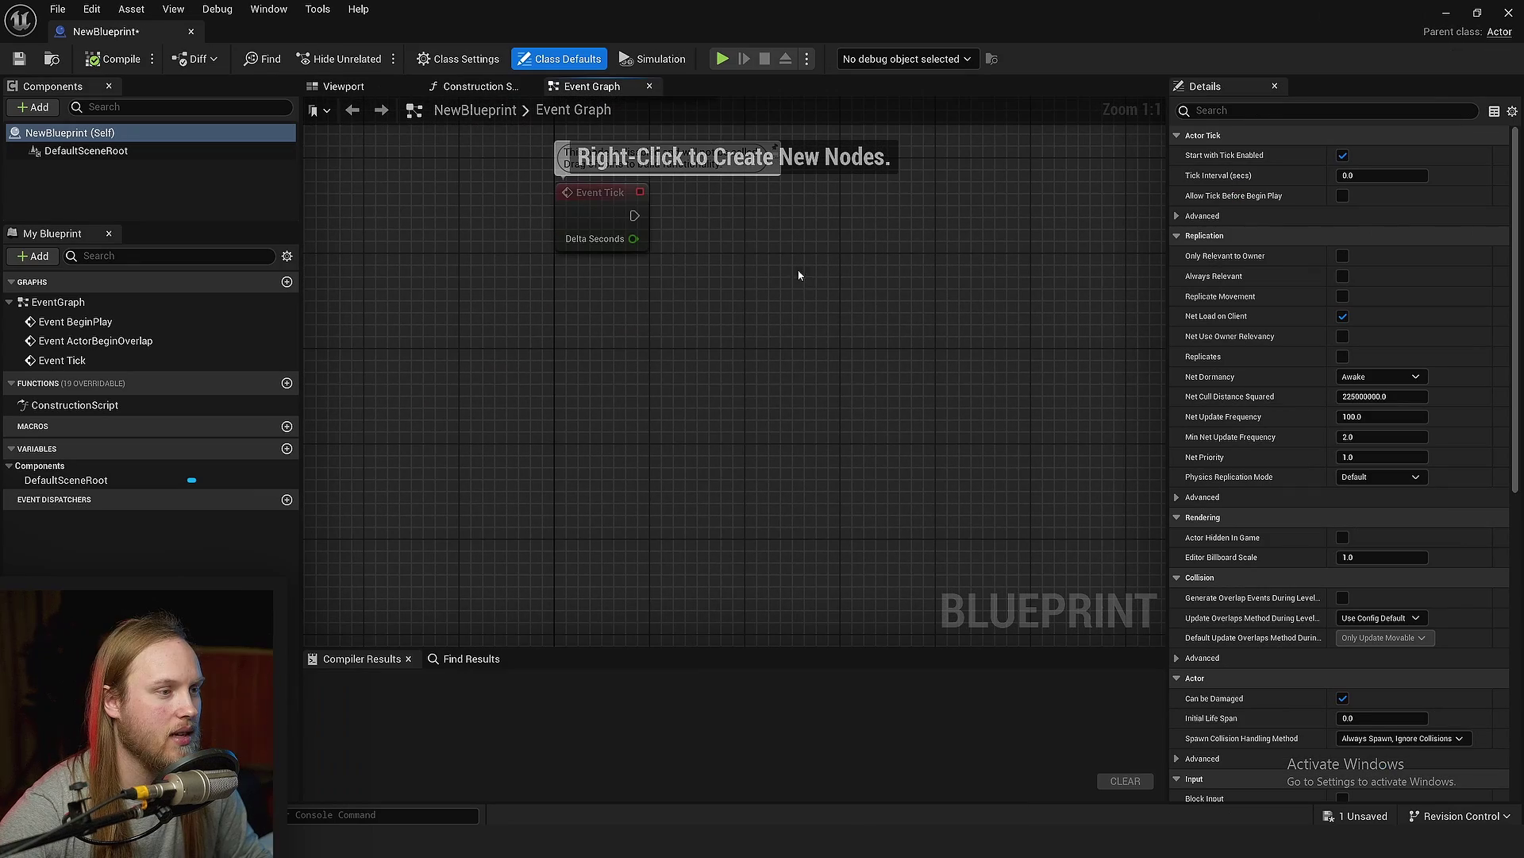
Add a Line Trace By Channel node to the new blueprint's event graph.
right_click(643, 600)
text(line trace)
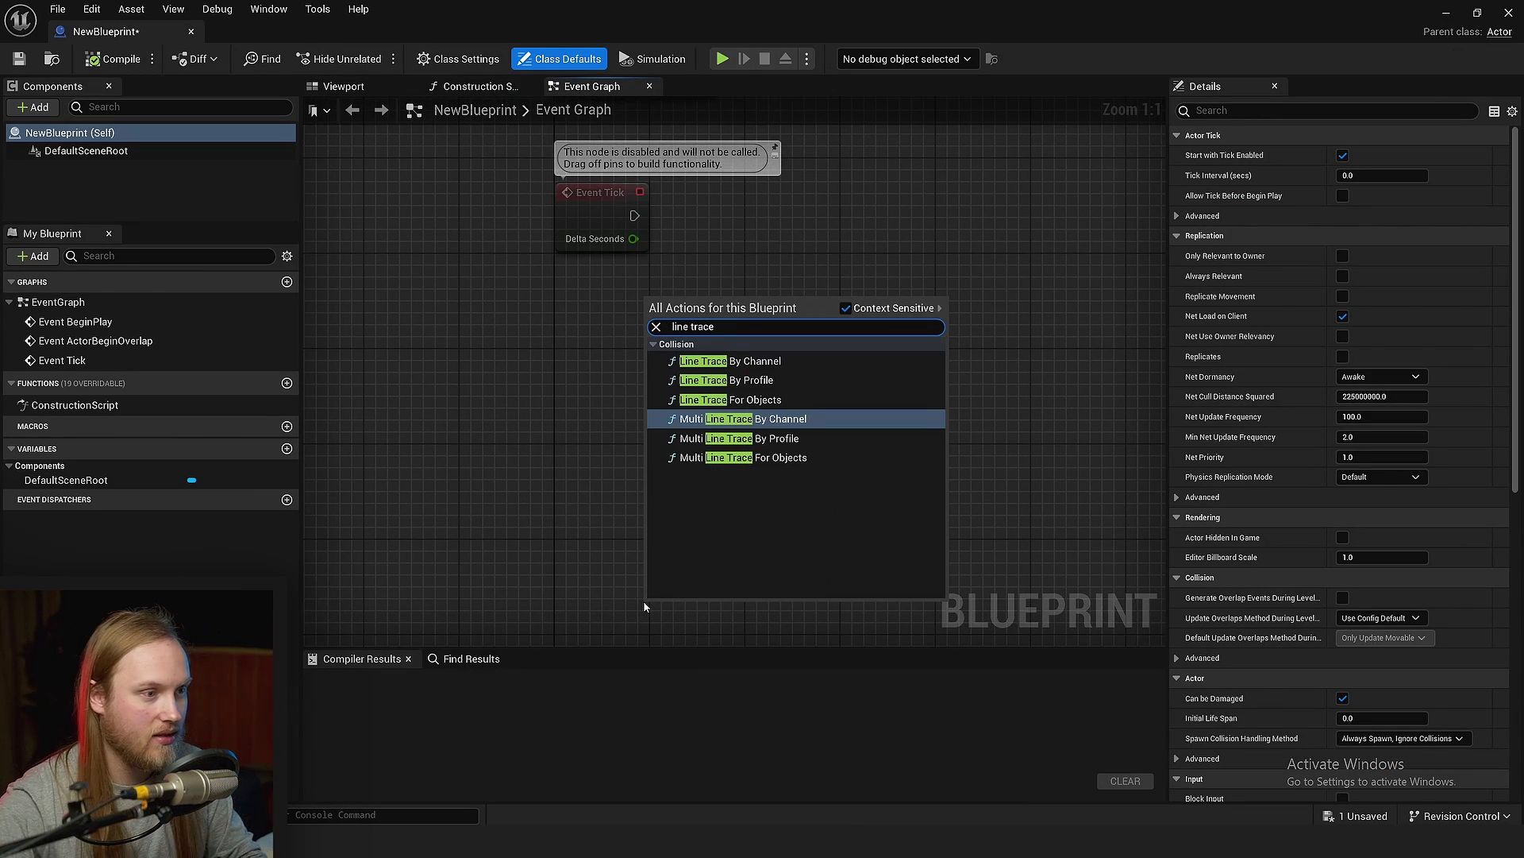
click(757, 364)
right_drag(747, 635, 689, 477)
ctrl+scroll(689, 476, up, 3)
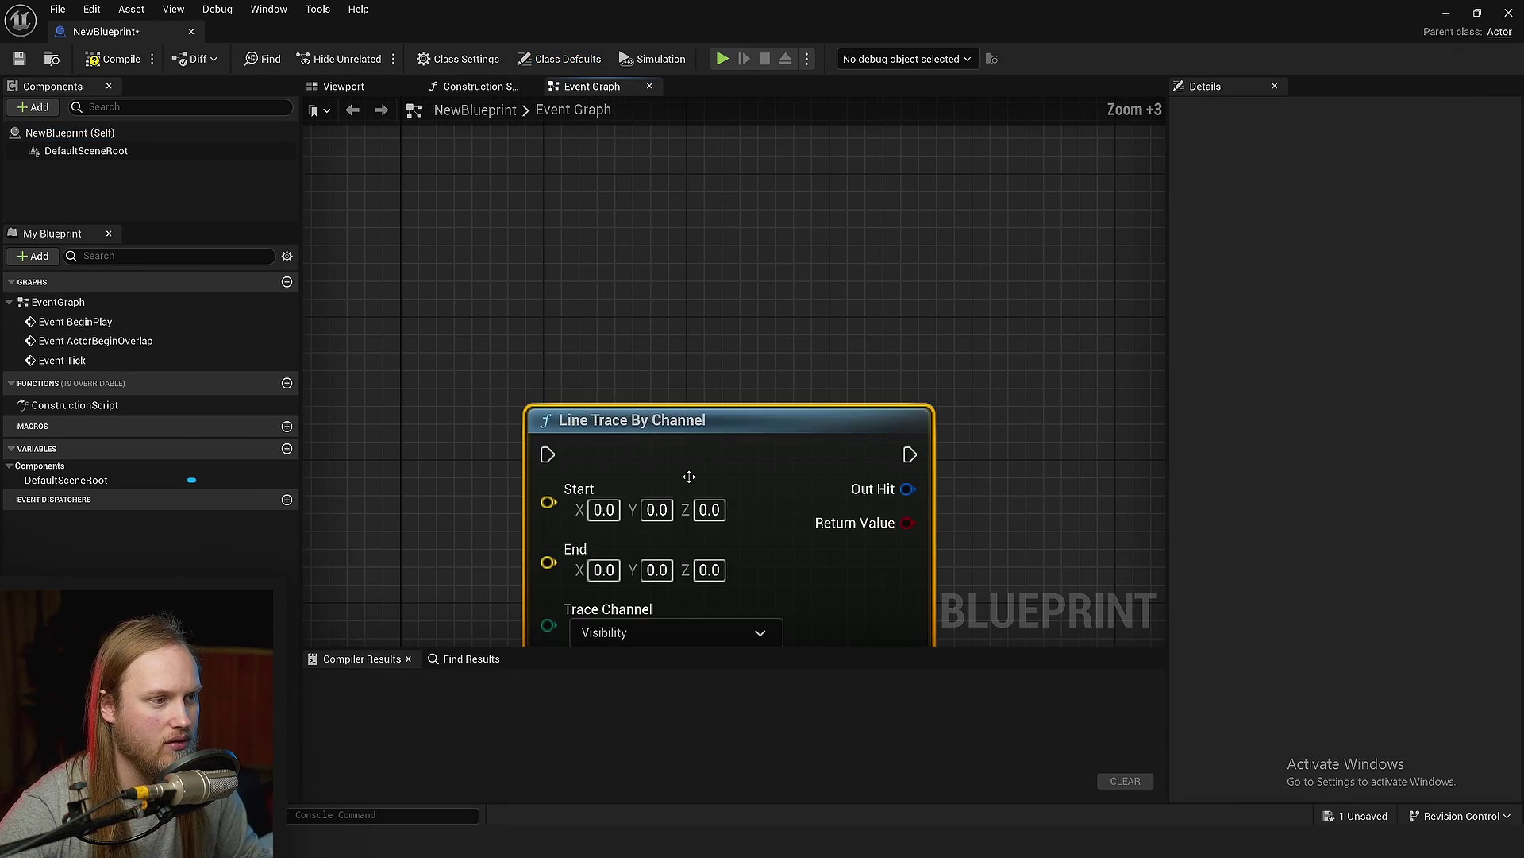
drag(689, 476, 666, 179)
scroll(665, 180, down, 5)
right_drag(717, 246, 727, 362)
scroll(726, 363, up, 2)
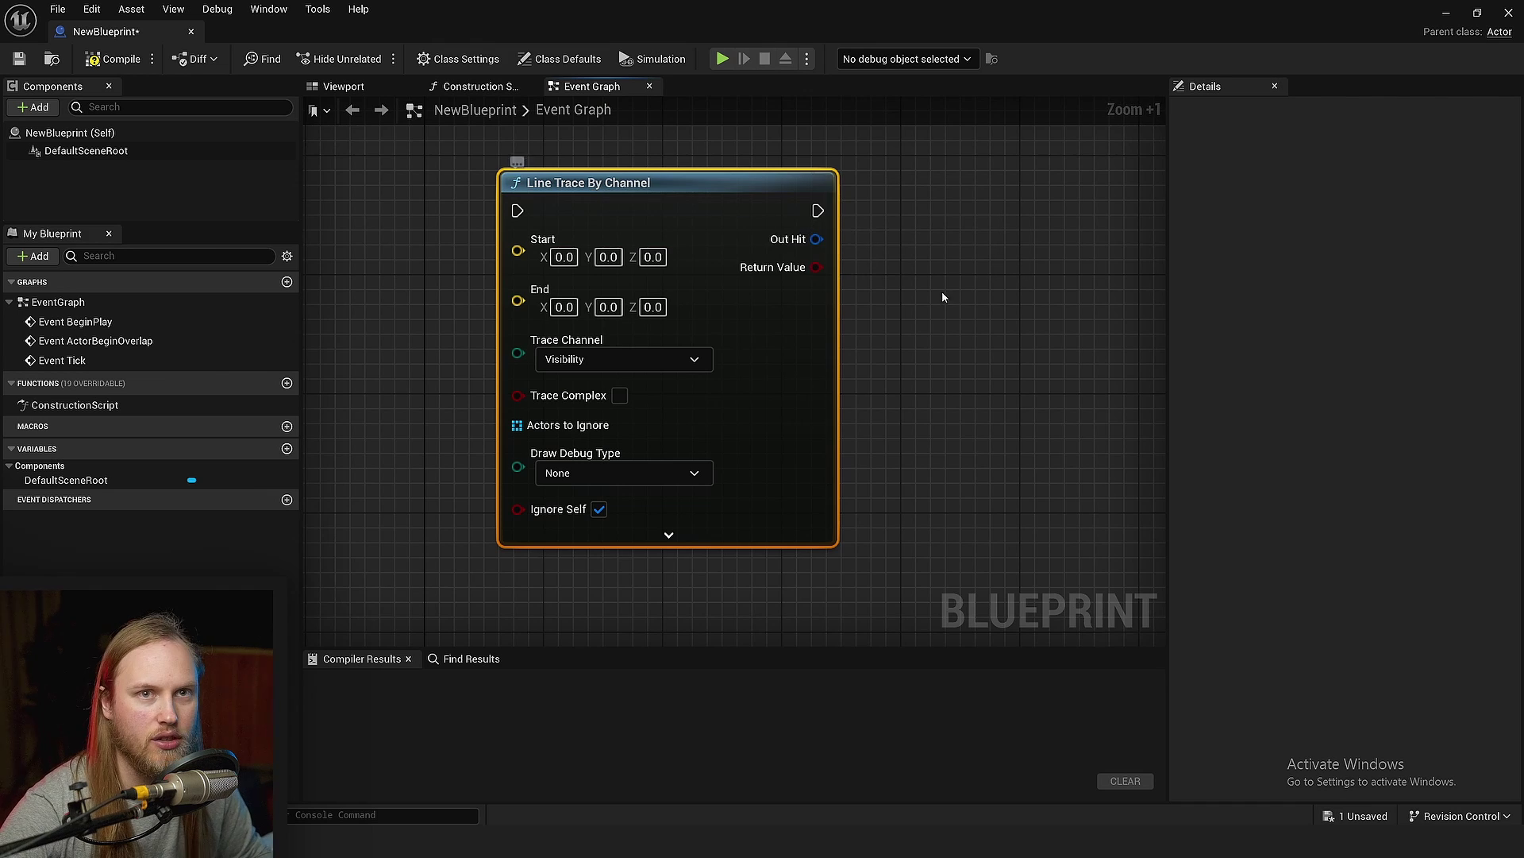
scroll(941, 290, up, 1)
Connect a Break Hit Result node to the line trace's Out Hit output.
drag(711, 298, 837, 283)
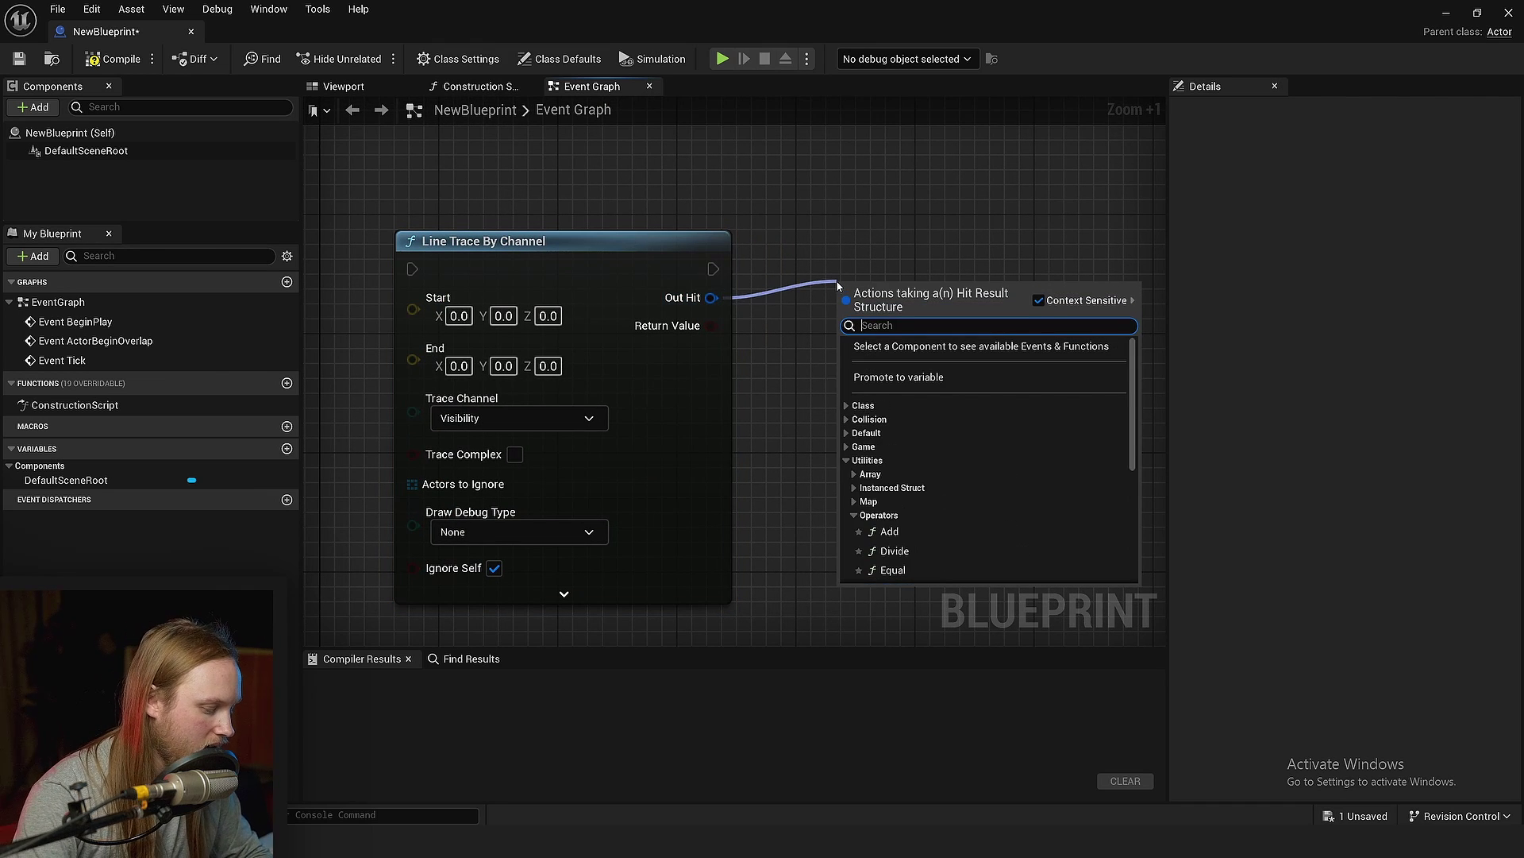
text(break)
key(Return)
right_drag(958, 381, 582, 366)
click(770, 297)
Add a Spawn Decal at Location node beside the Break Hit Result node.
drag(598, 423, 806, 281)
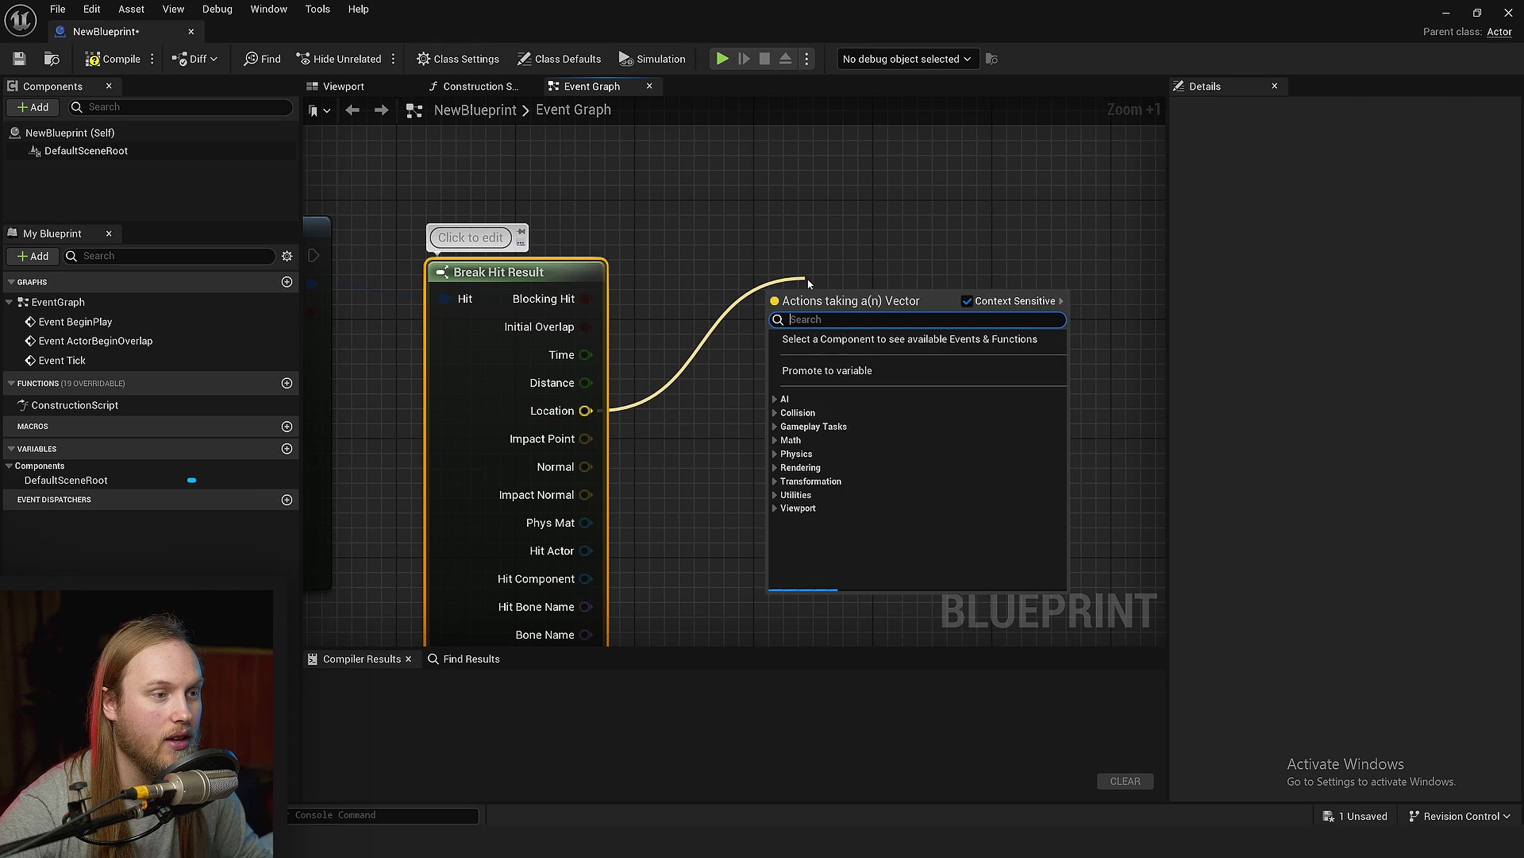
click(819, 254)
right_click(820, 256)
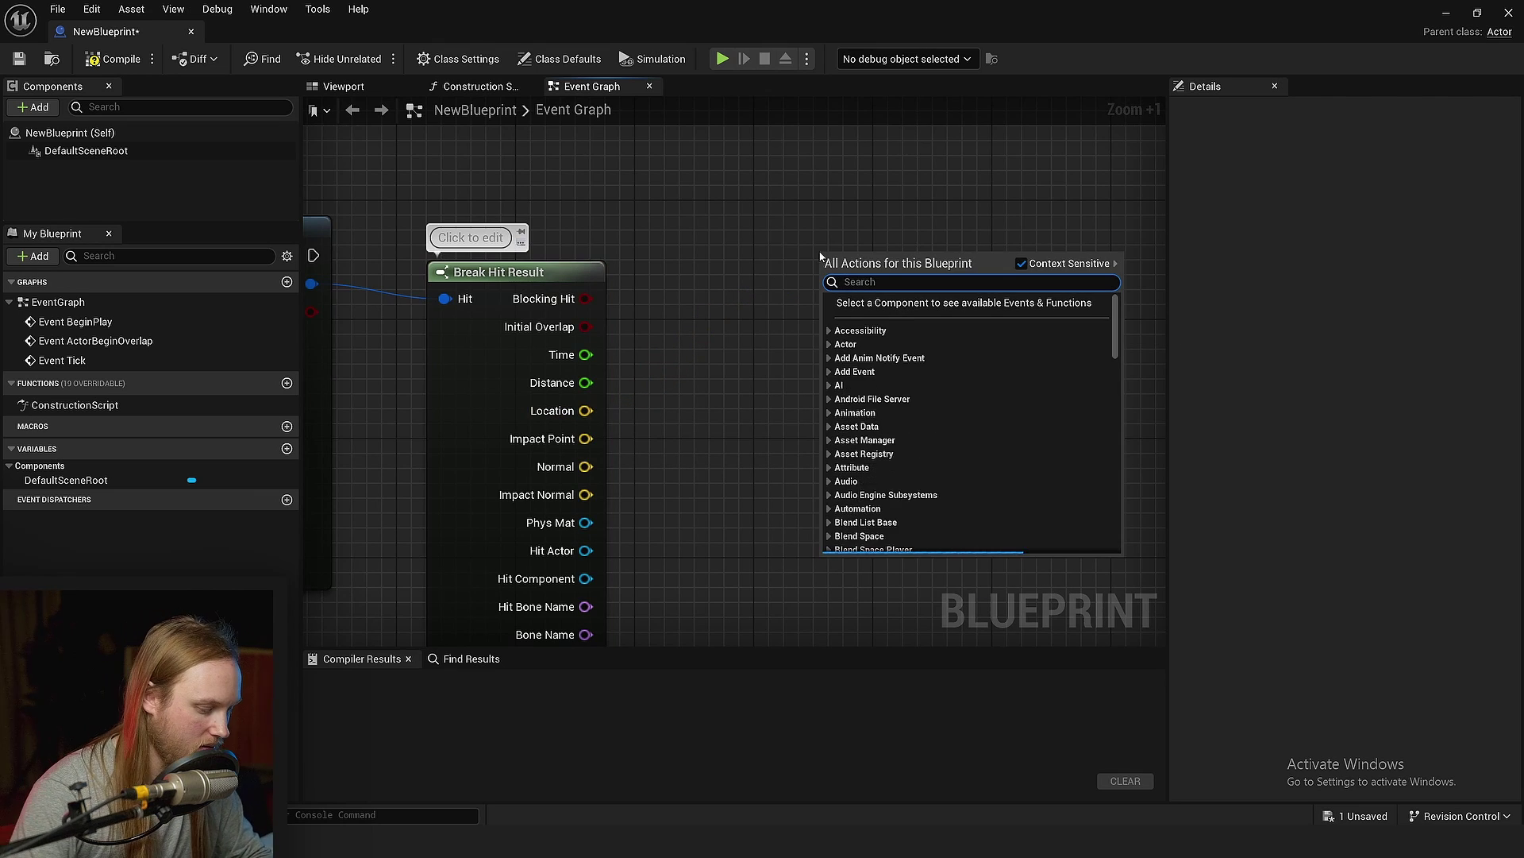
text(spawn dec)
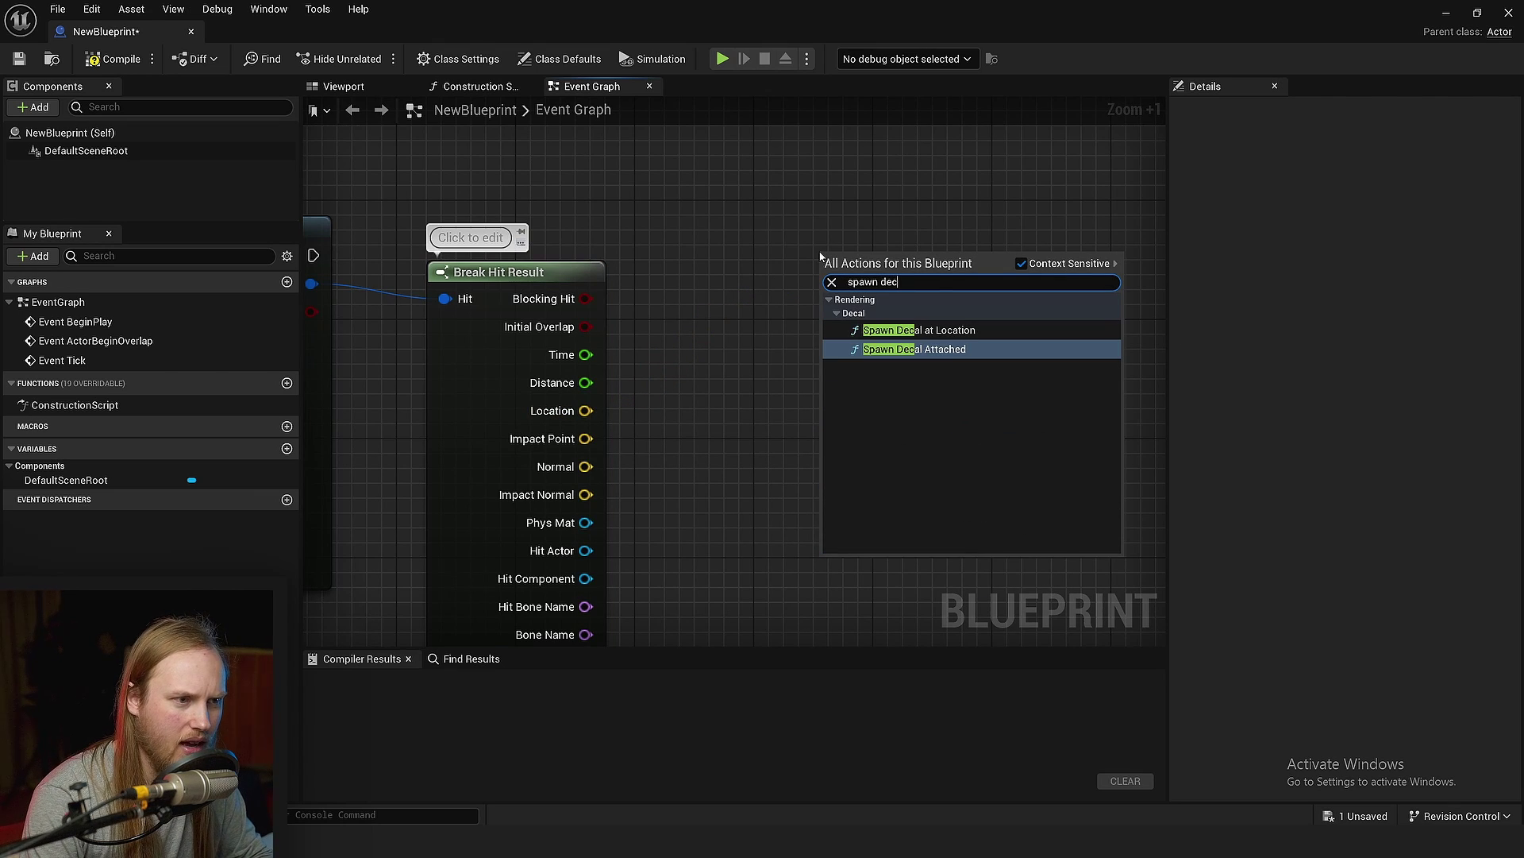
click(924, 331)
right_drag(1003, 393, 877, 383)
drag(877, 383, 901, 338)
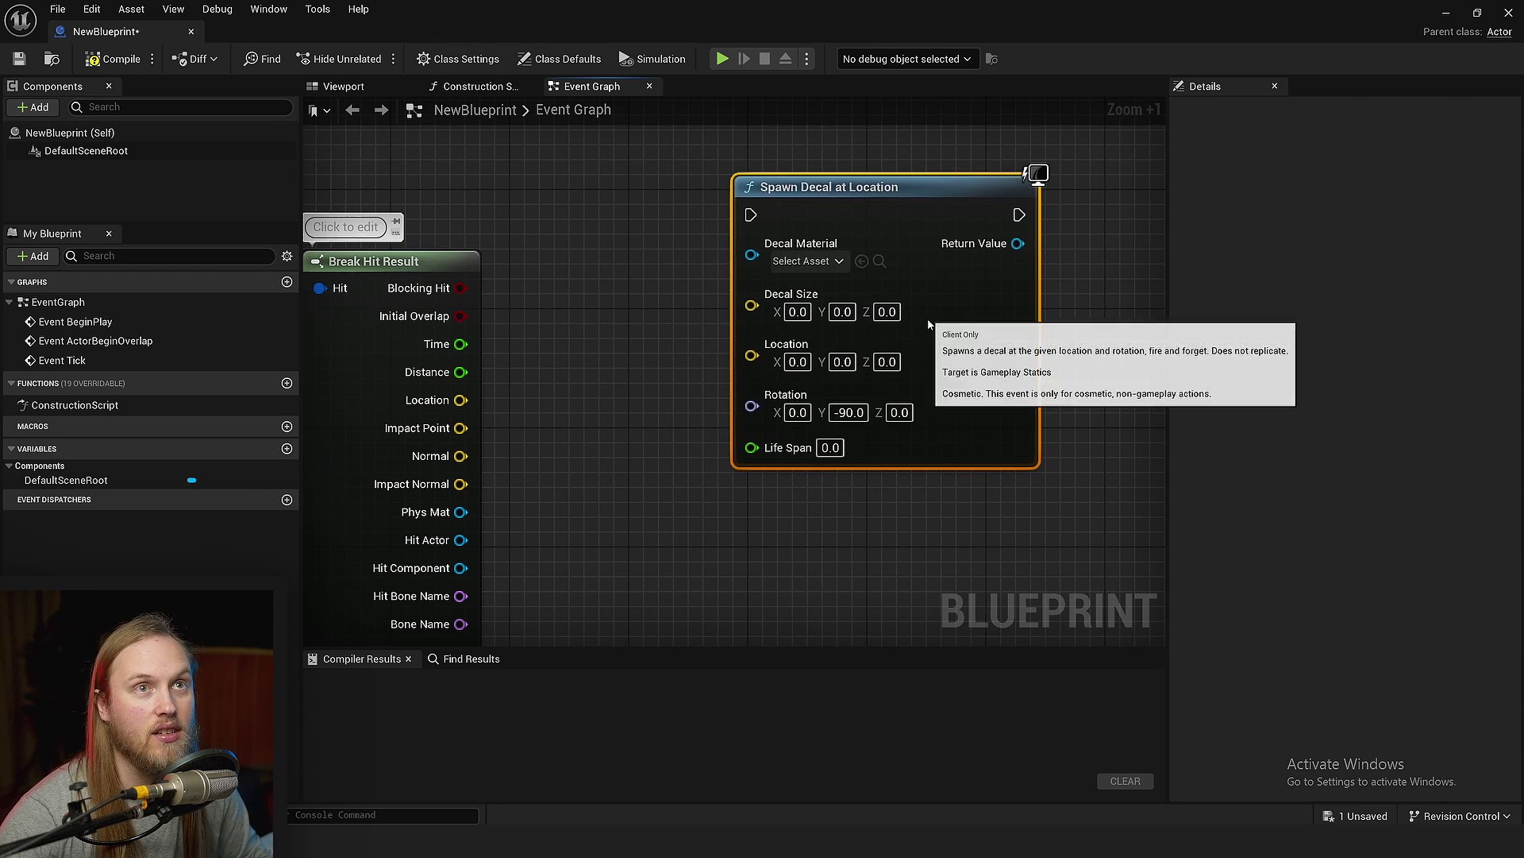
Connect the Line Trace By Channel node's execution output to the Spawn Decal at Location node.
scroll(889, 330, down, 2)
right_drag(620, 338, 783, 327)
scroll(783, 323, up, 1)
click(567, 268)
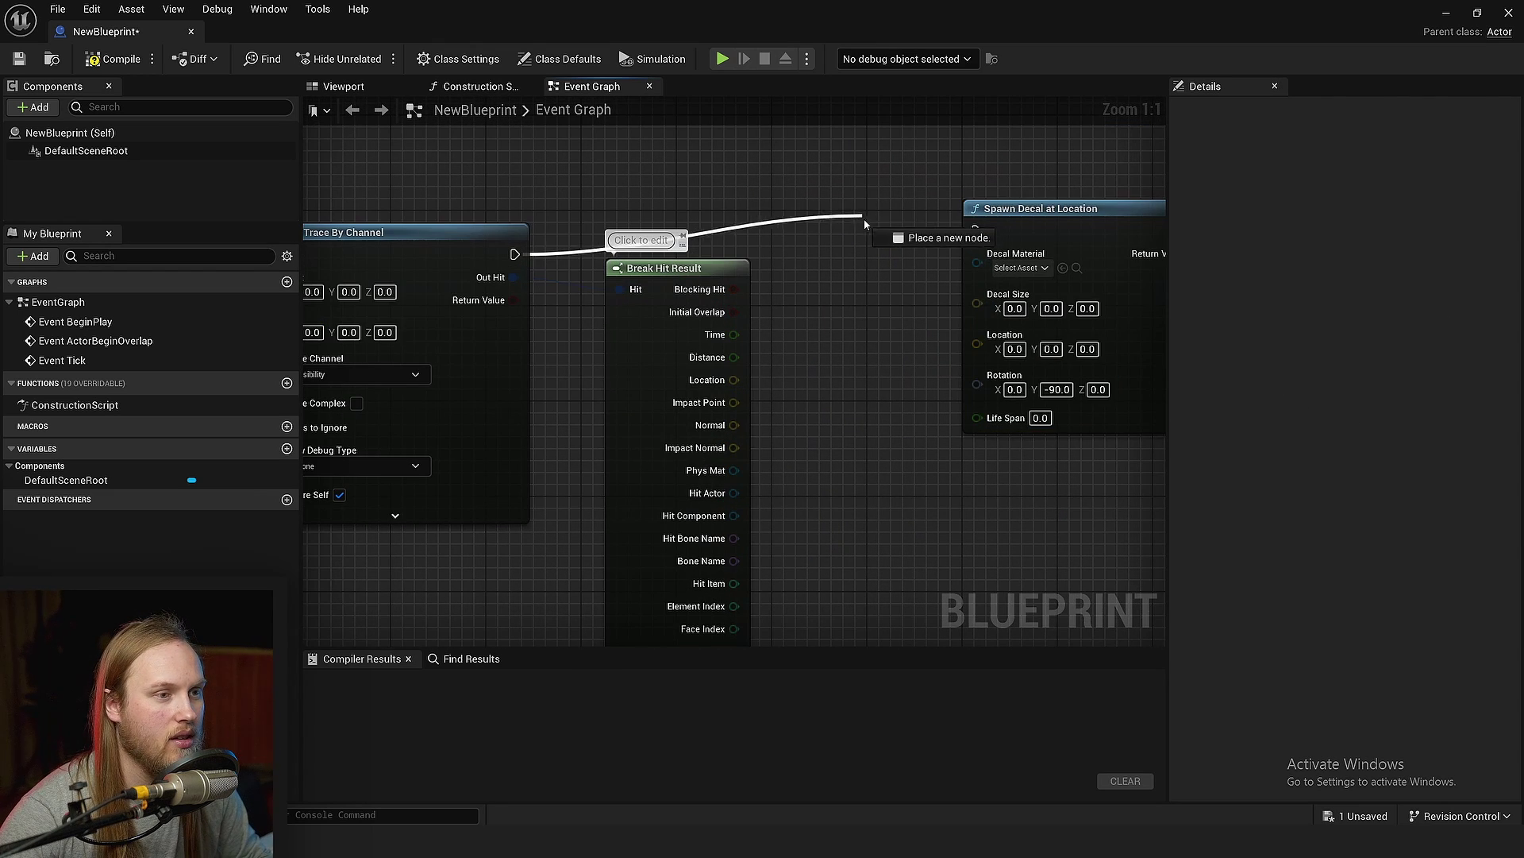
Set the Decal Size to 100 on X, Y and Z, and connect the hit result's Location to the decal's Location.
right_drag(796, 379, 561, 346)
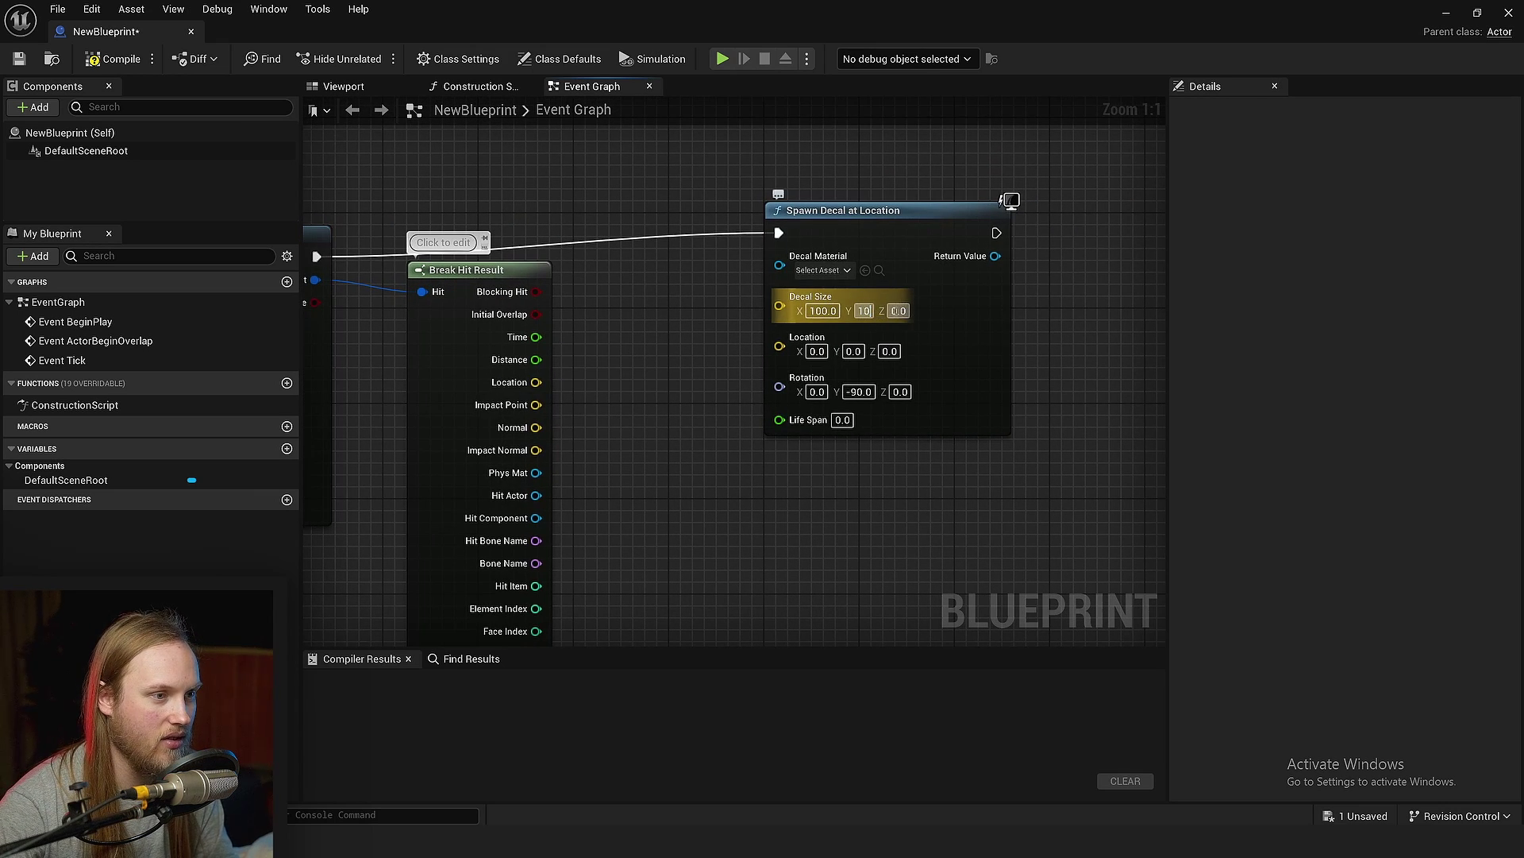
text(100)
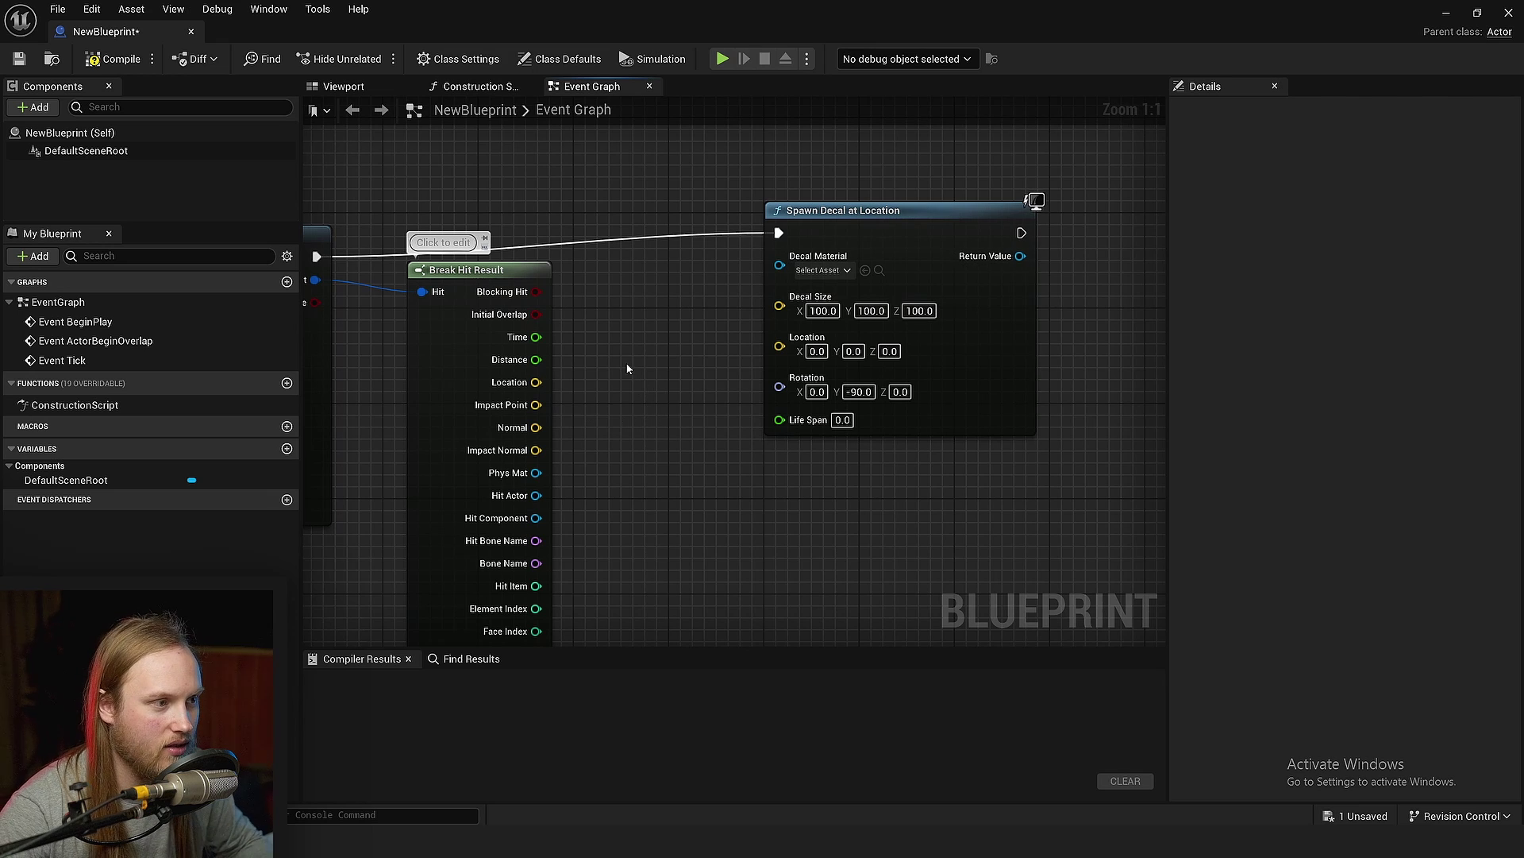
drag(546, 383, 569, 406)
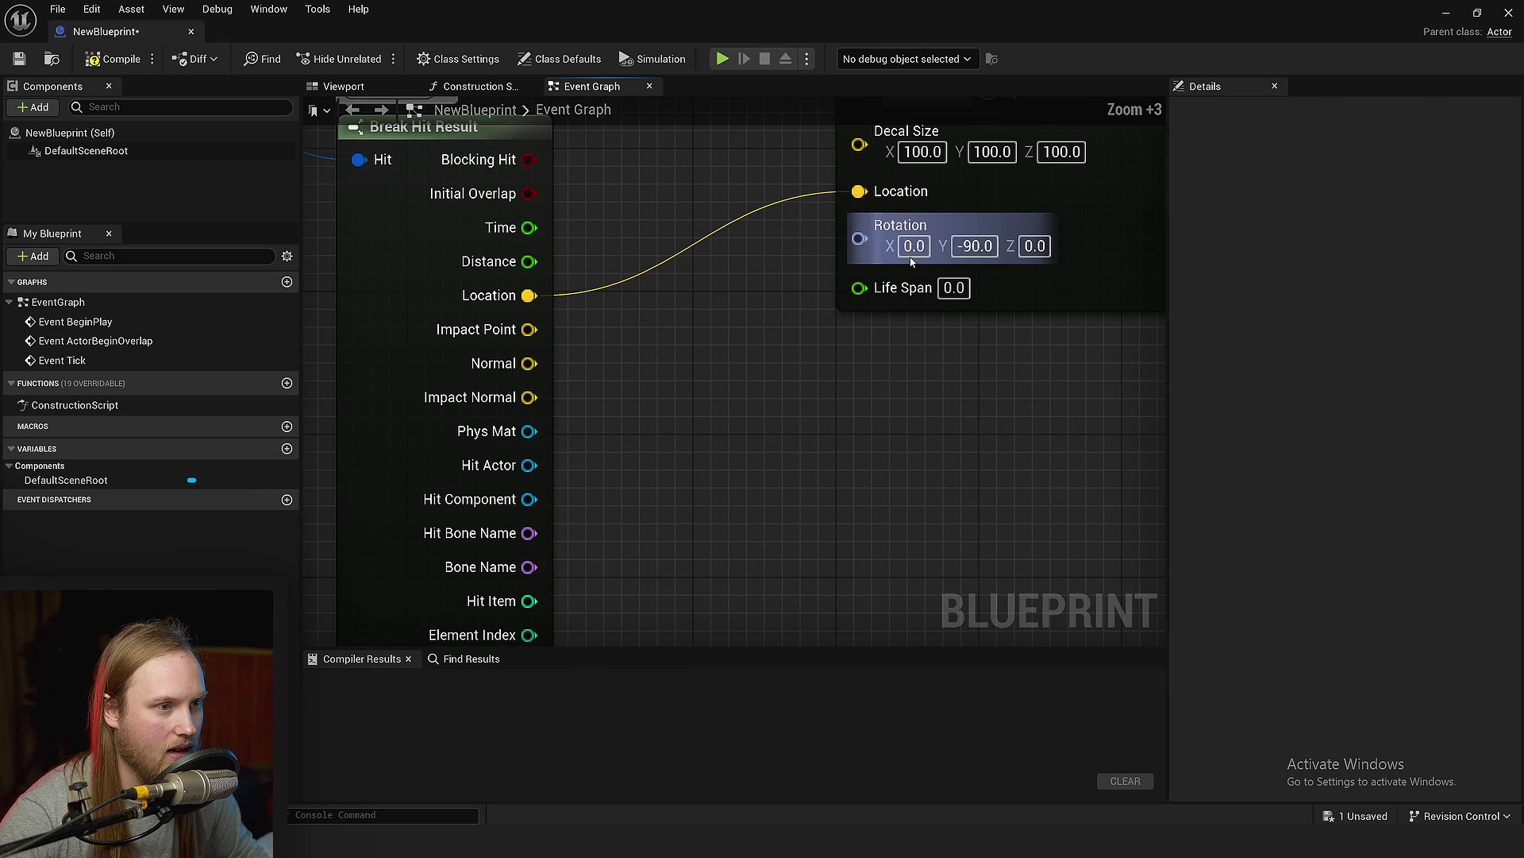
Feed the hit result's Impact Normal through a Make Rot from X node into the decal's Rotation.
scroll(588, 439, down, 2)
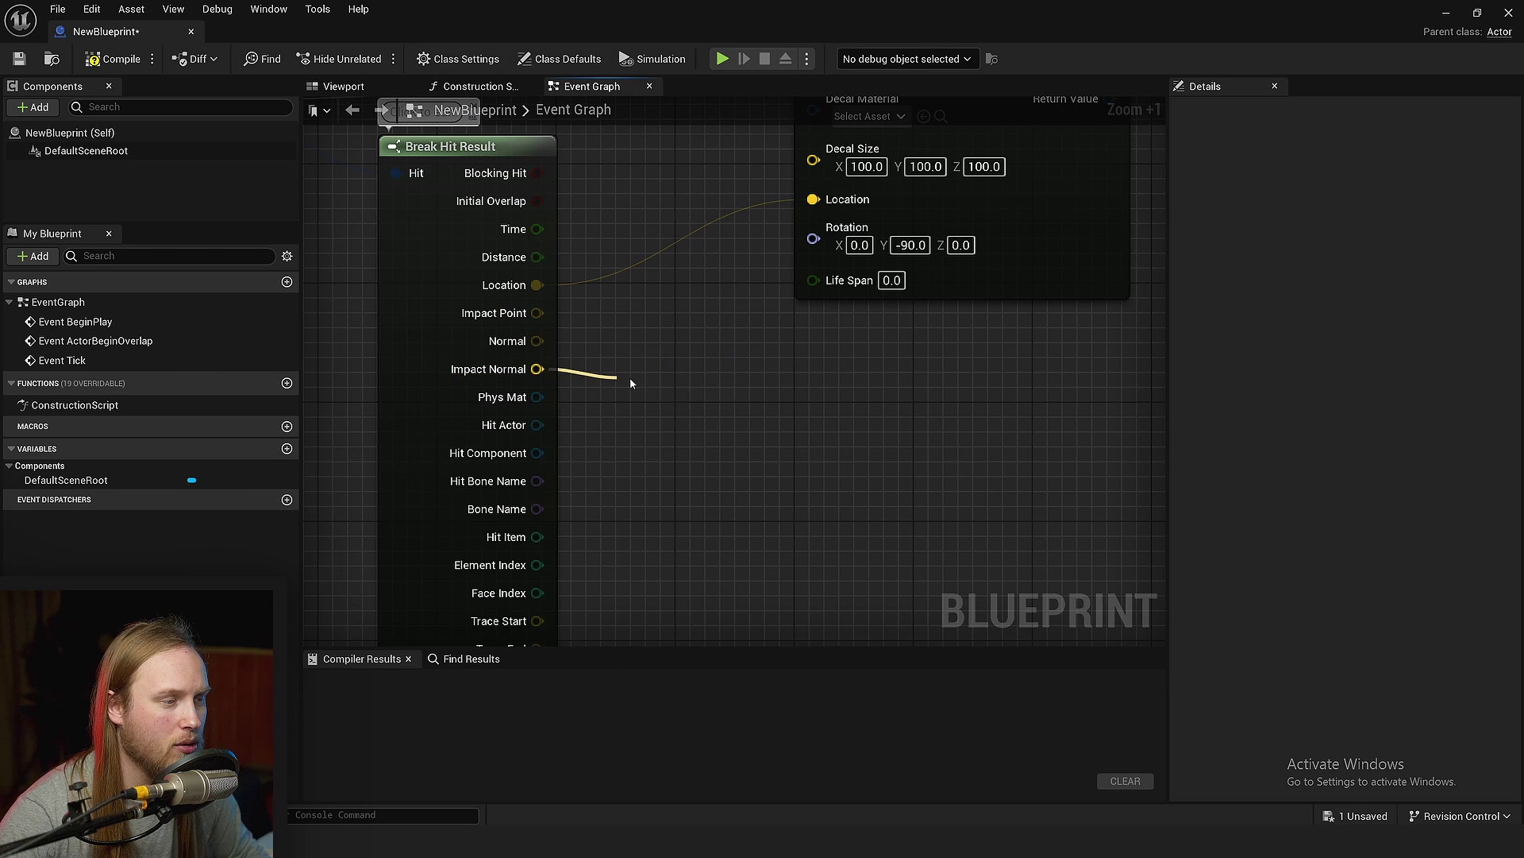
drag(630, 382, 631, 384)
text(rot)
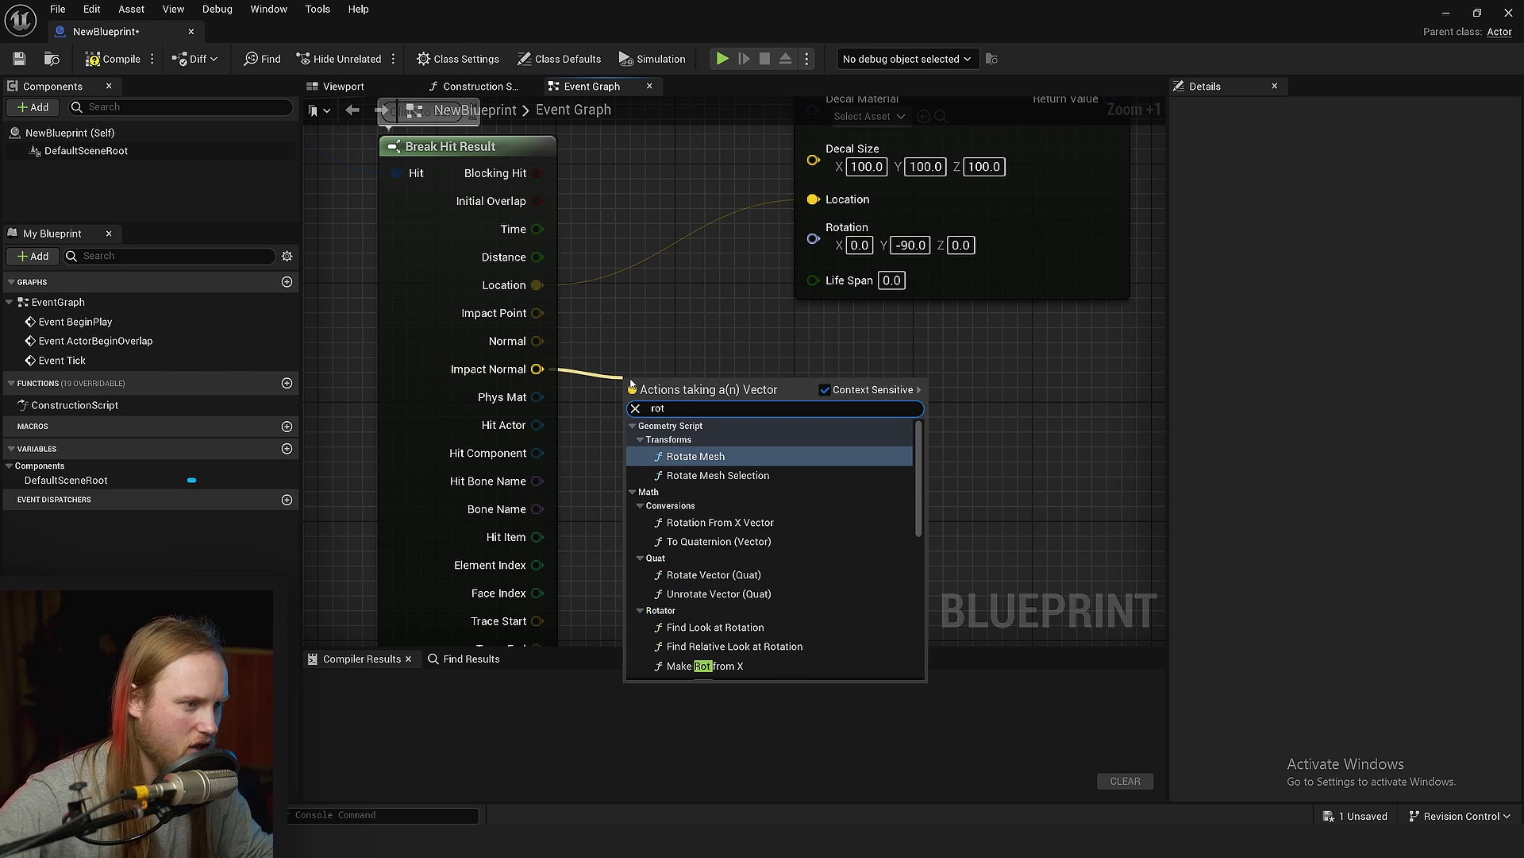
click(706, 665)
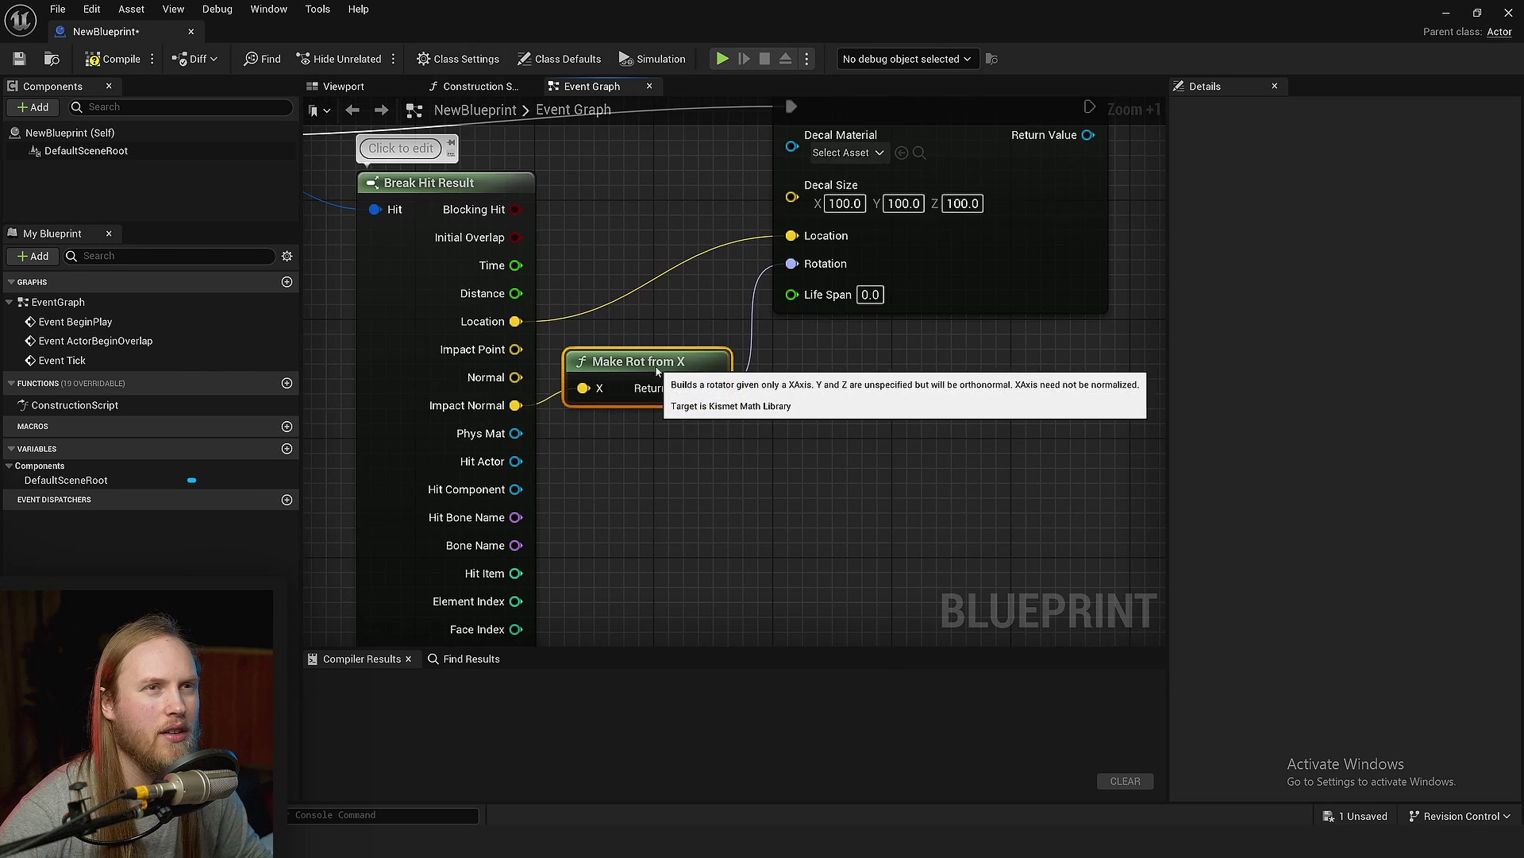
drag(646, 362, 658, 373)
right_drag(658, 322, 661, 322)
scroll(660, 321, down, 2)
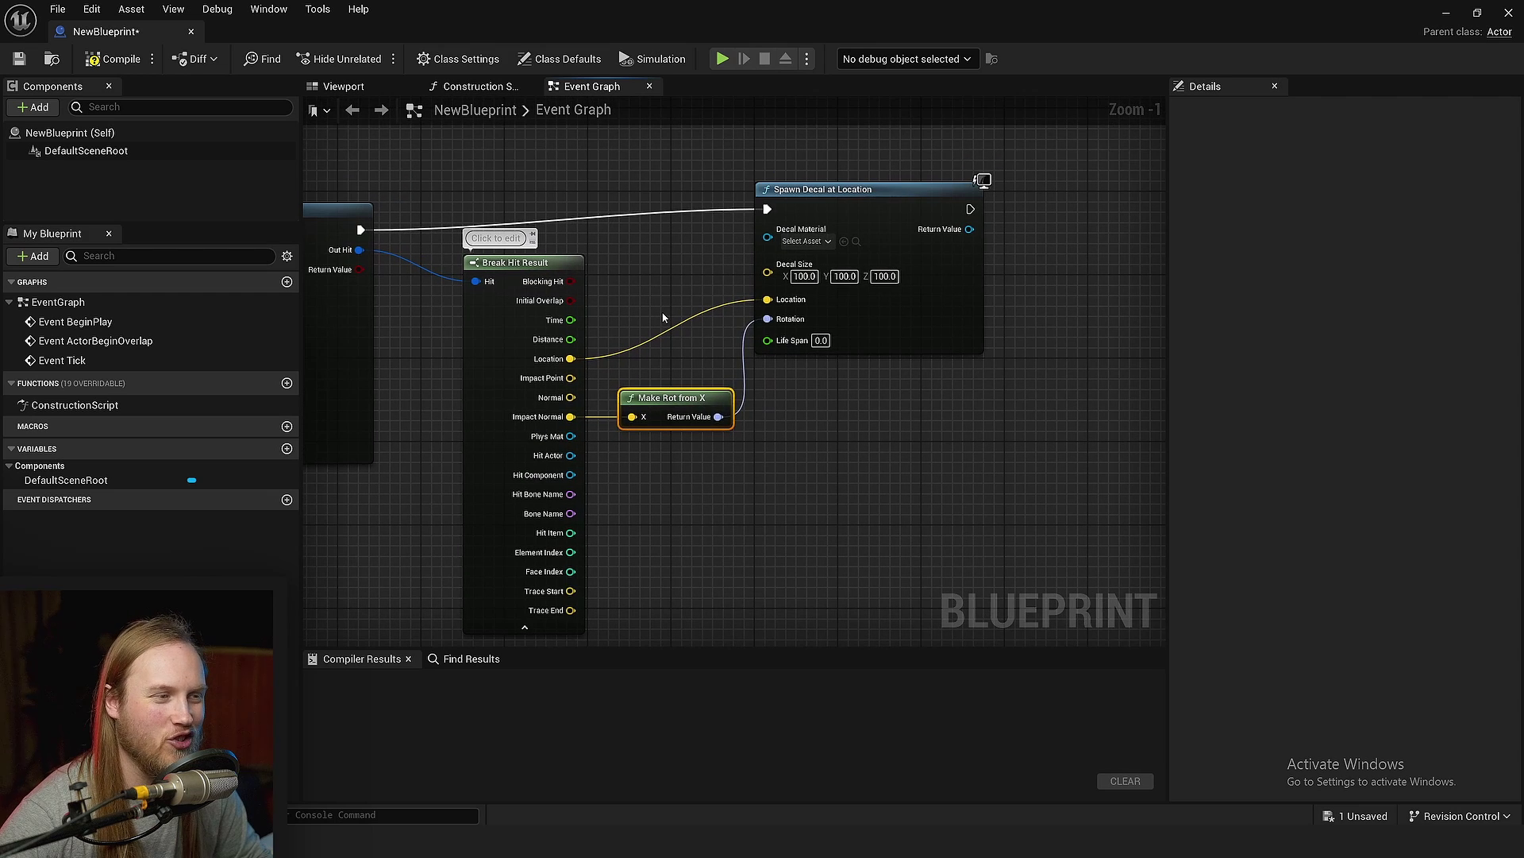
scroll(669, 332, up, 1)
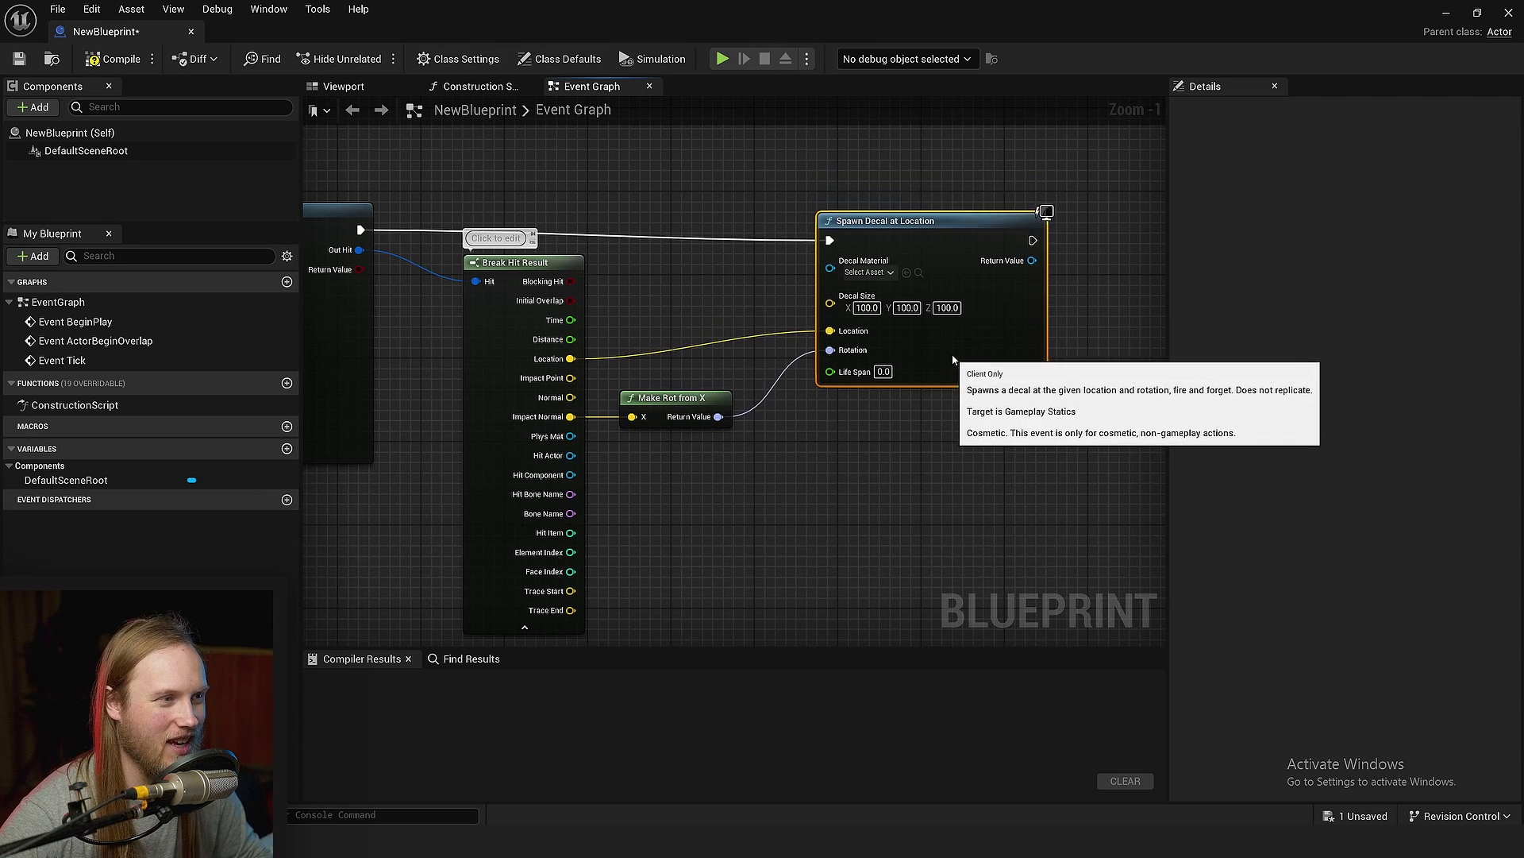
click(647, 393)
scroll(651, 441, up, 4)
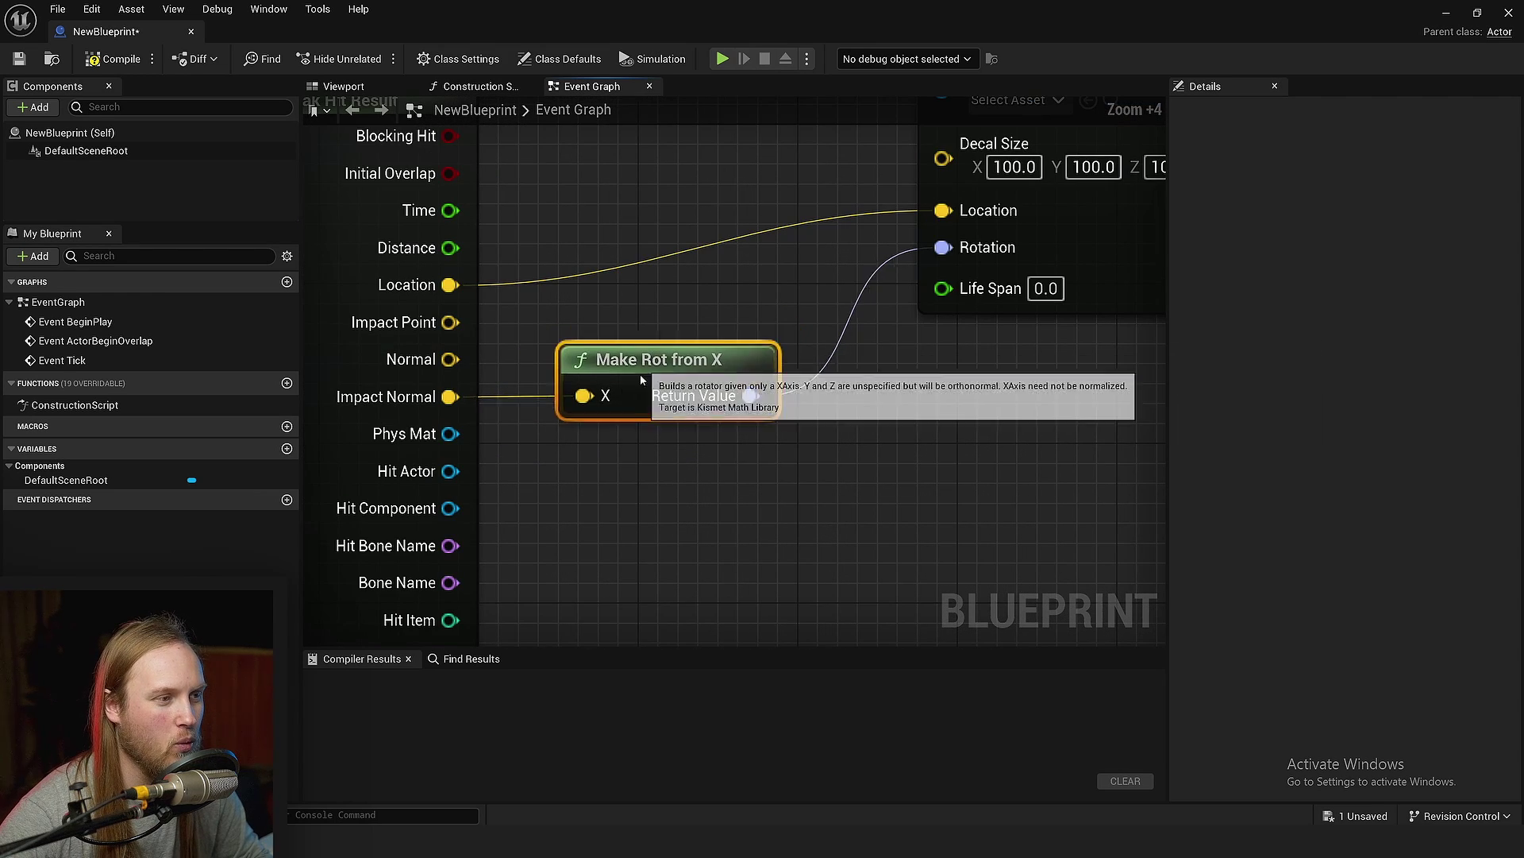
scroll(659, 367, down, 2)
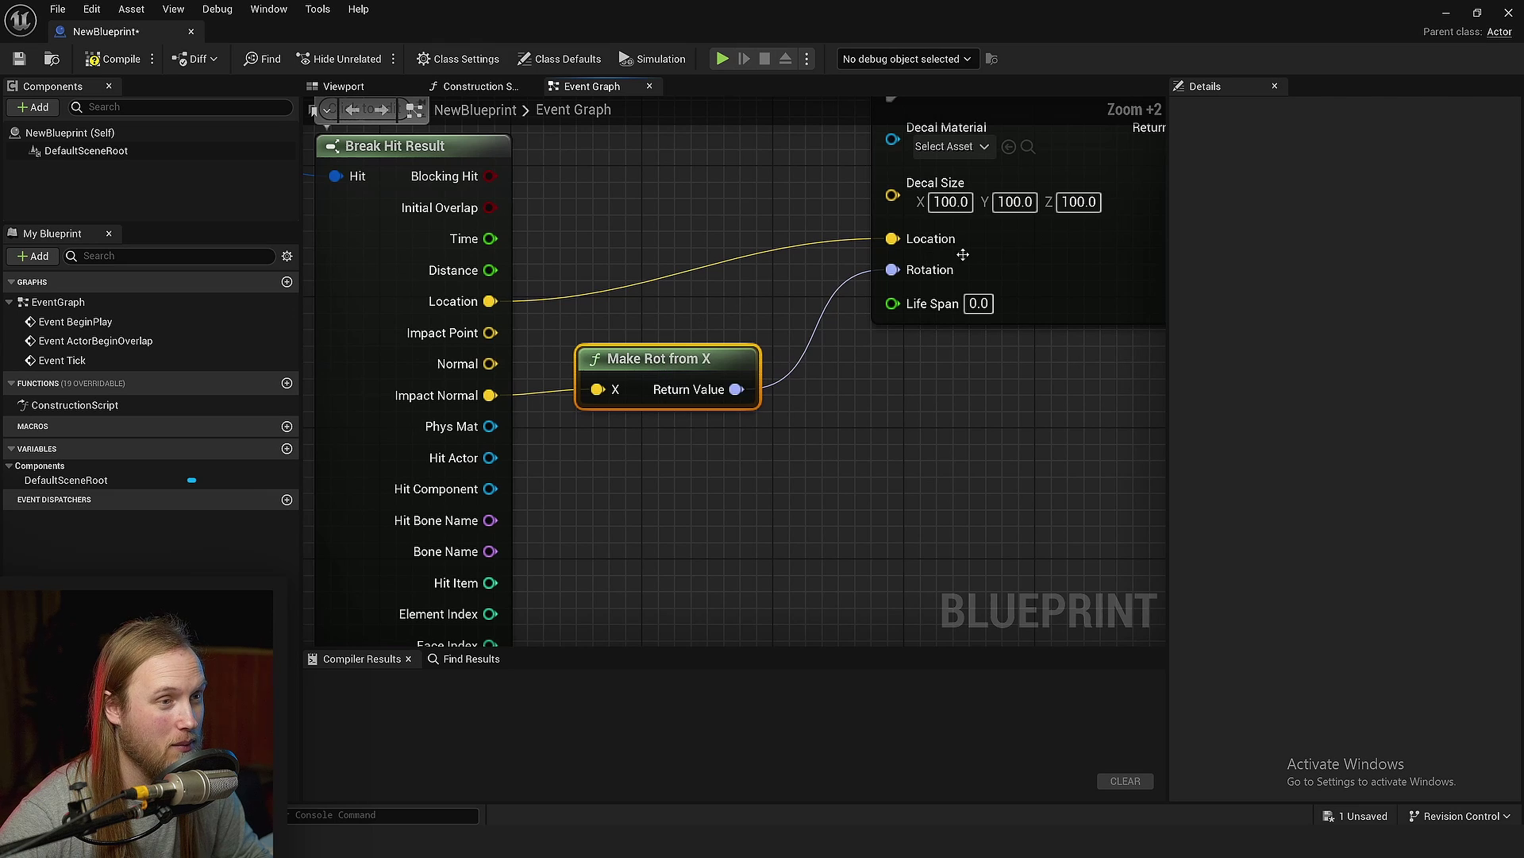
Assign TestDecal as the Decal Material and set the Life Span to 10.
right_drag(835, 502, 601, 630)
scroll(722, 262, up, 2)
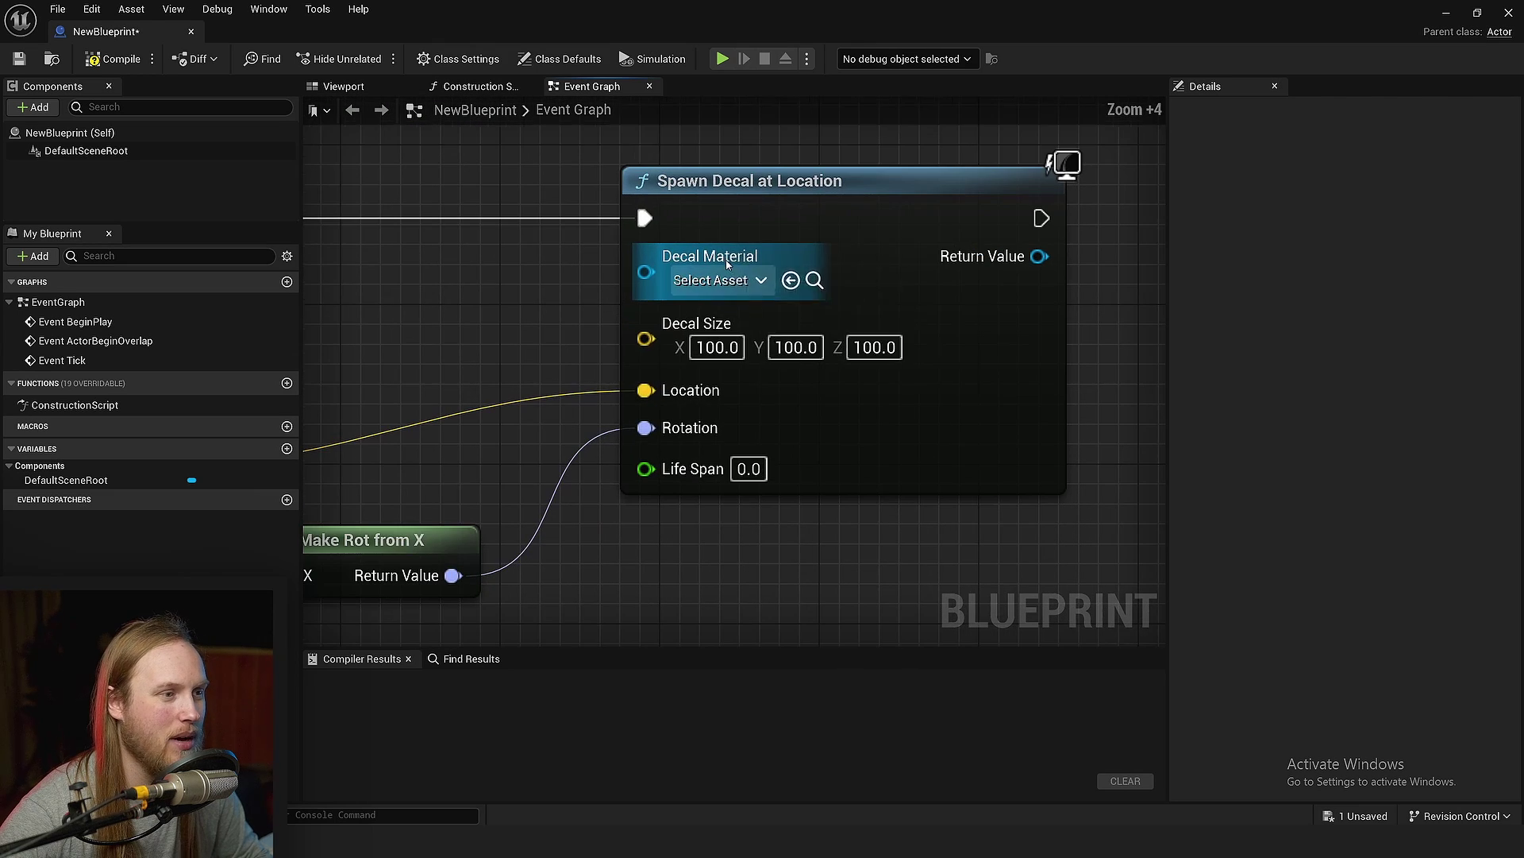
click(714, 282)
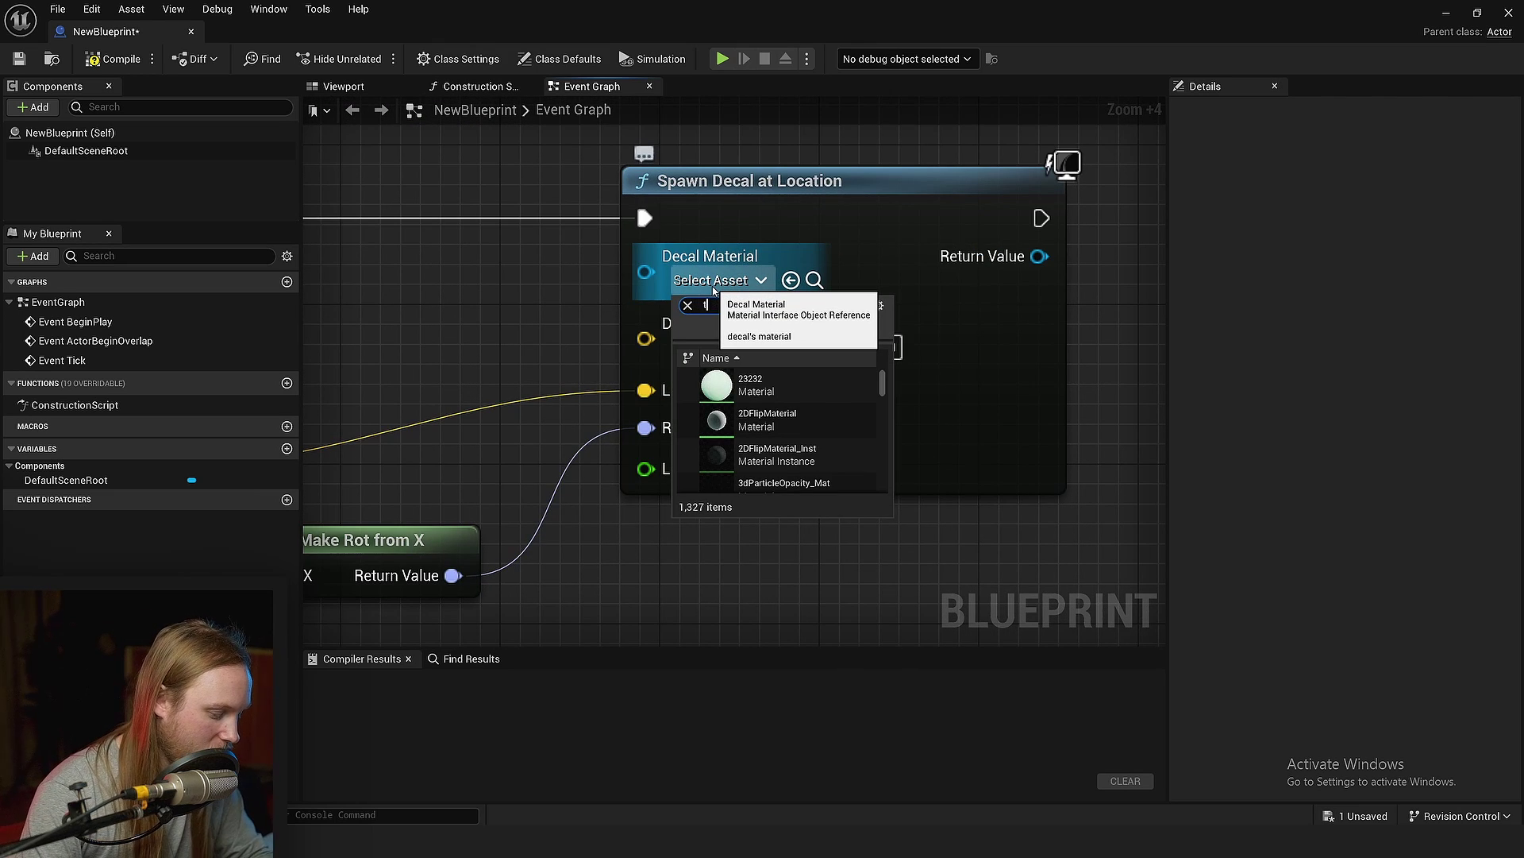
text(test dec)
click(746, 385)
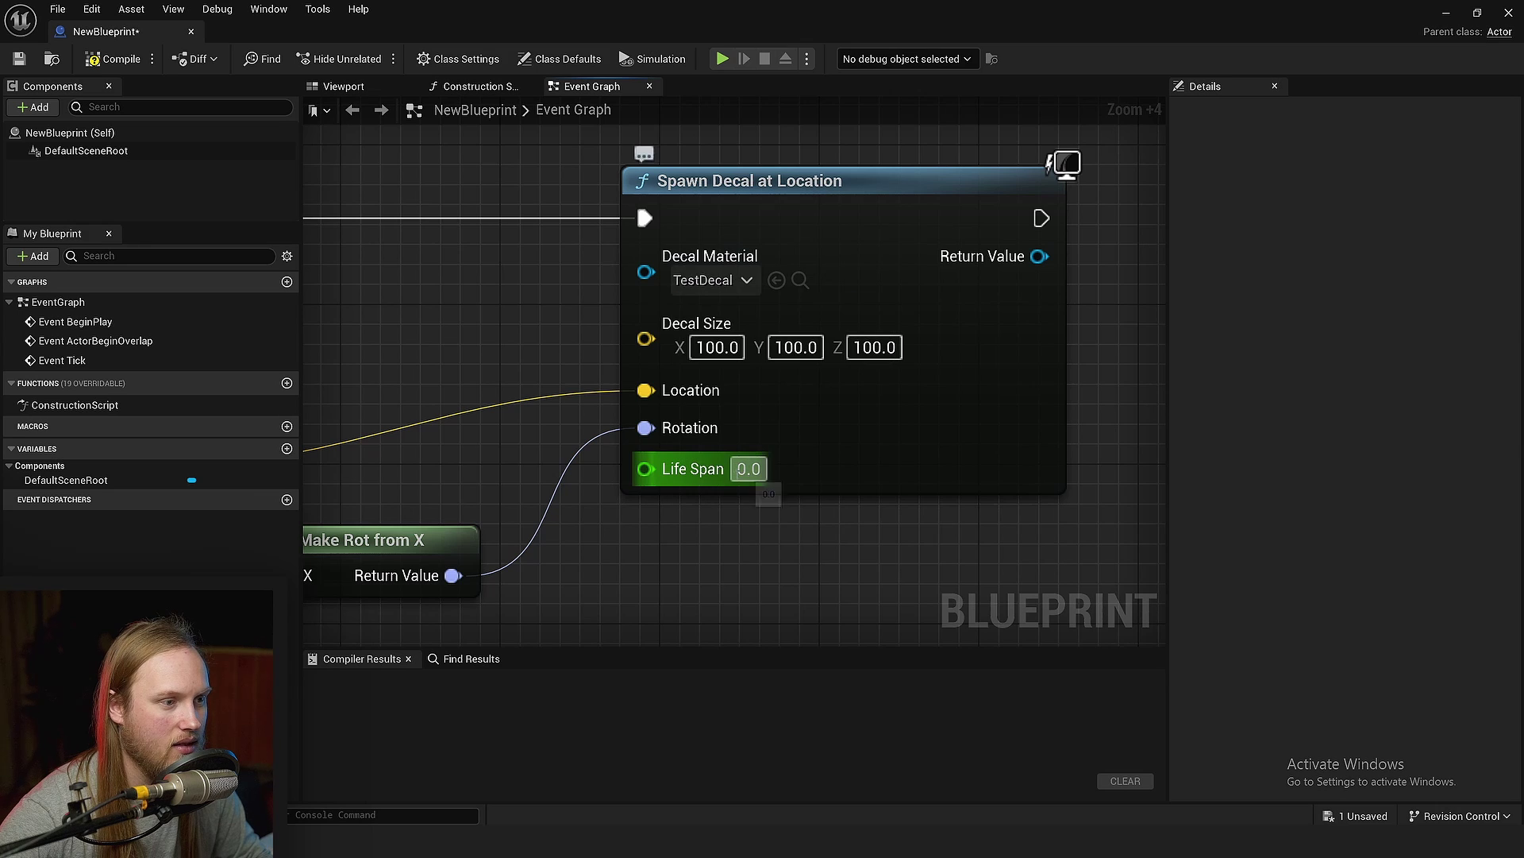
right_drag(678, 586, 658, 556)
scroll(657, 537, down, 3)
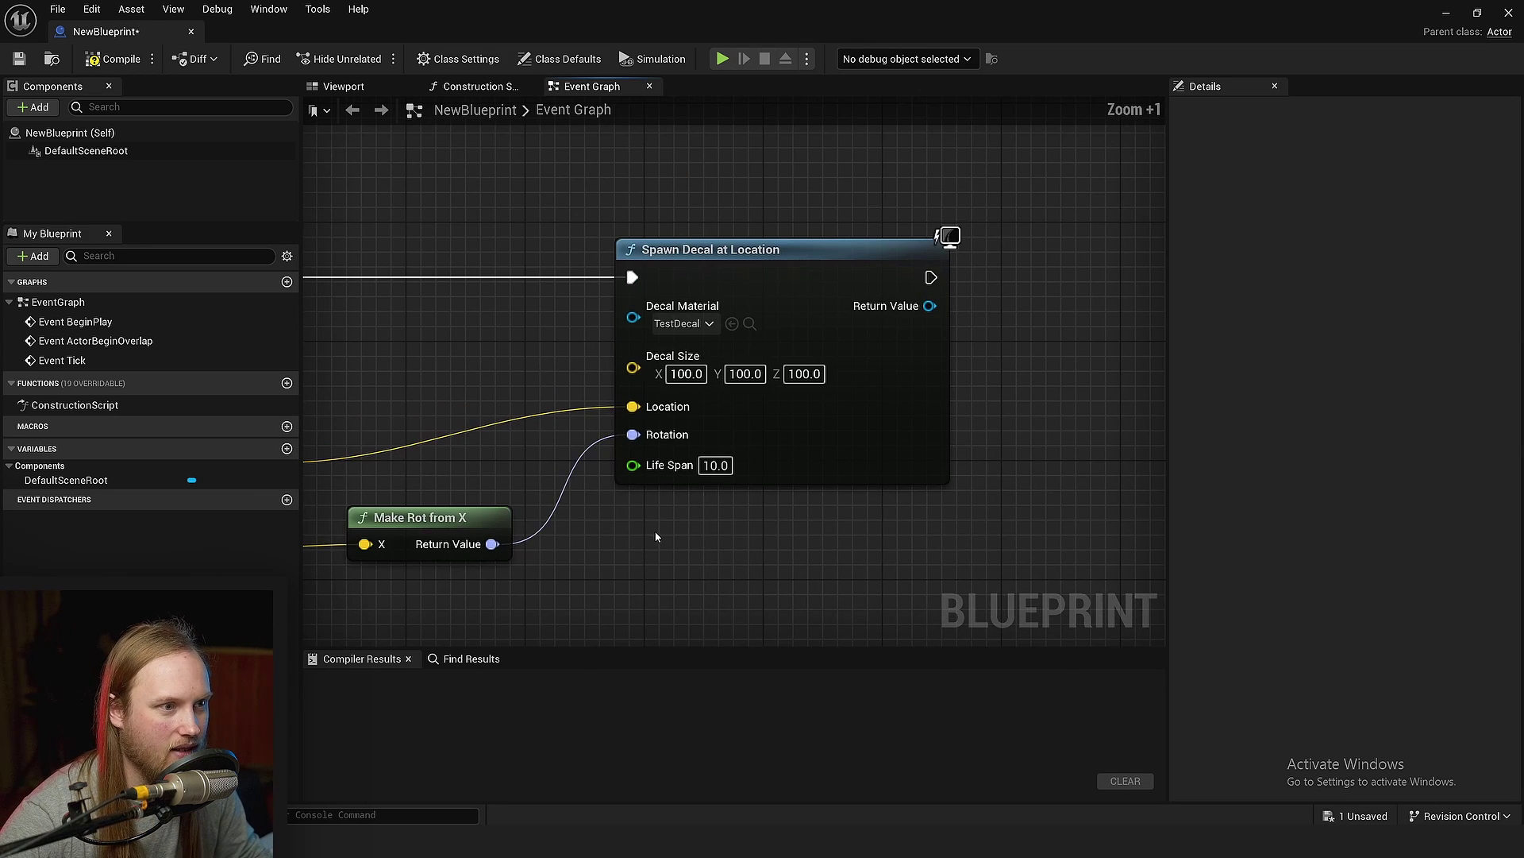
Search the spawned decal's Return Value actions for fade functions and review the options without adding one.
right_drag(966, 327, 756, 355)
scroll(757, 356, up, 1)
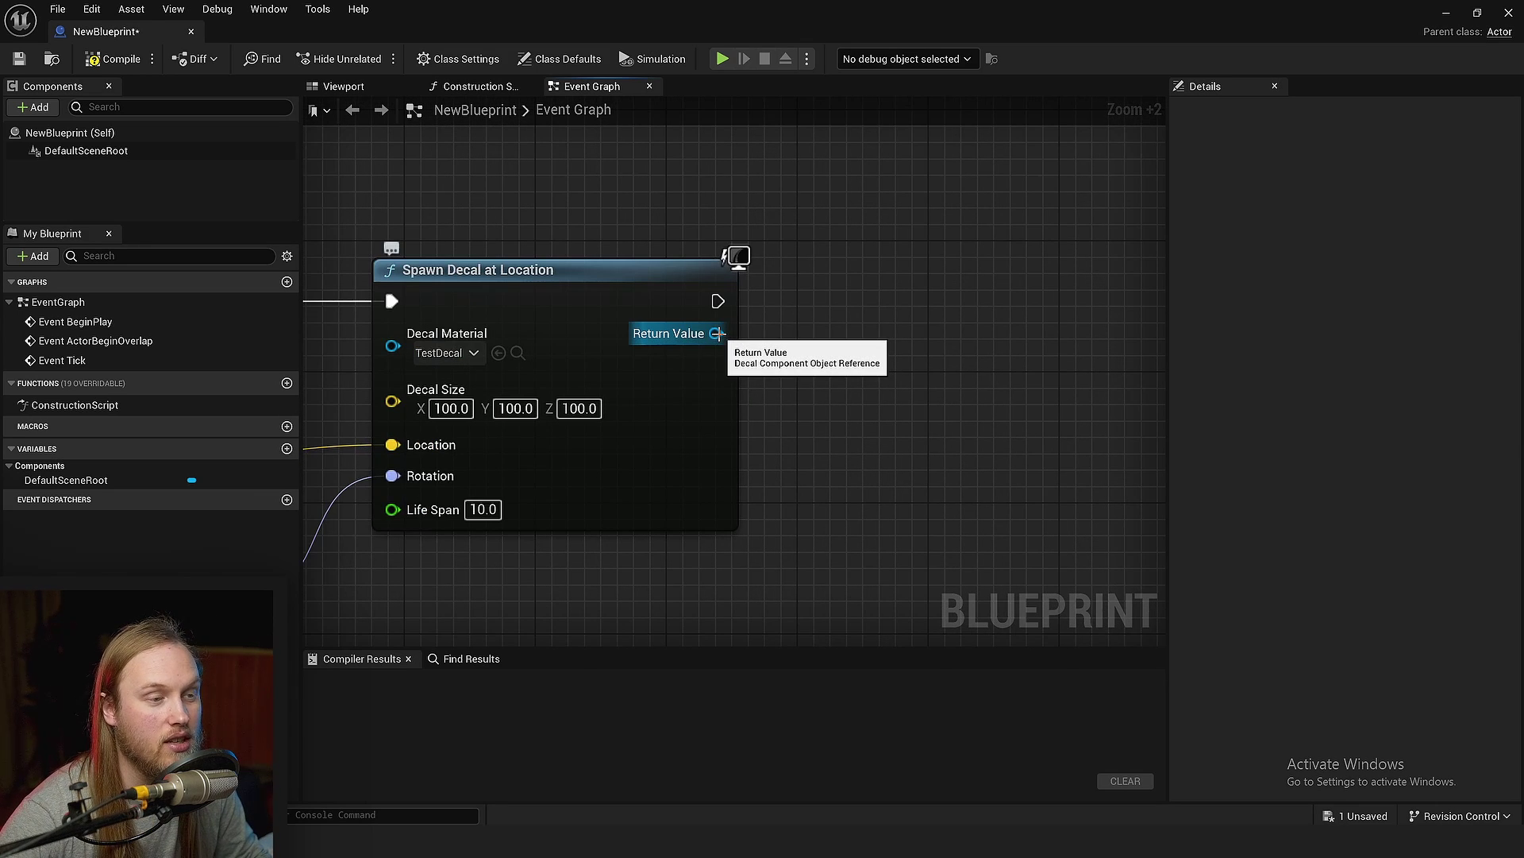
drag(716, 334, 888, 380)
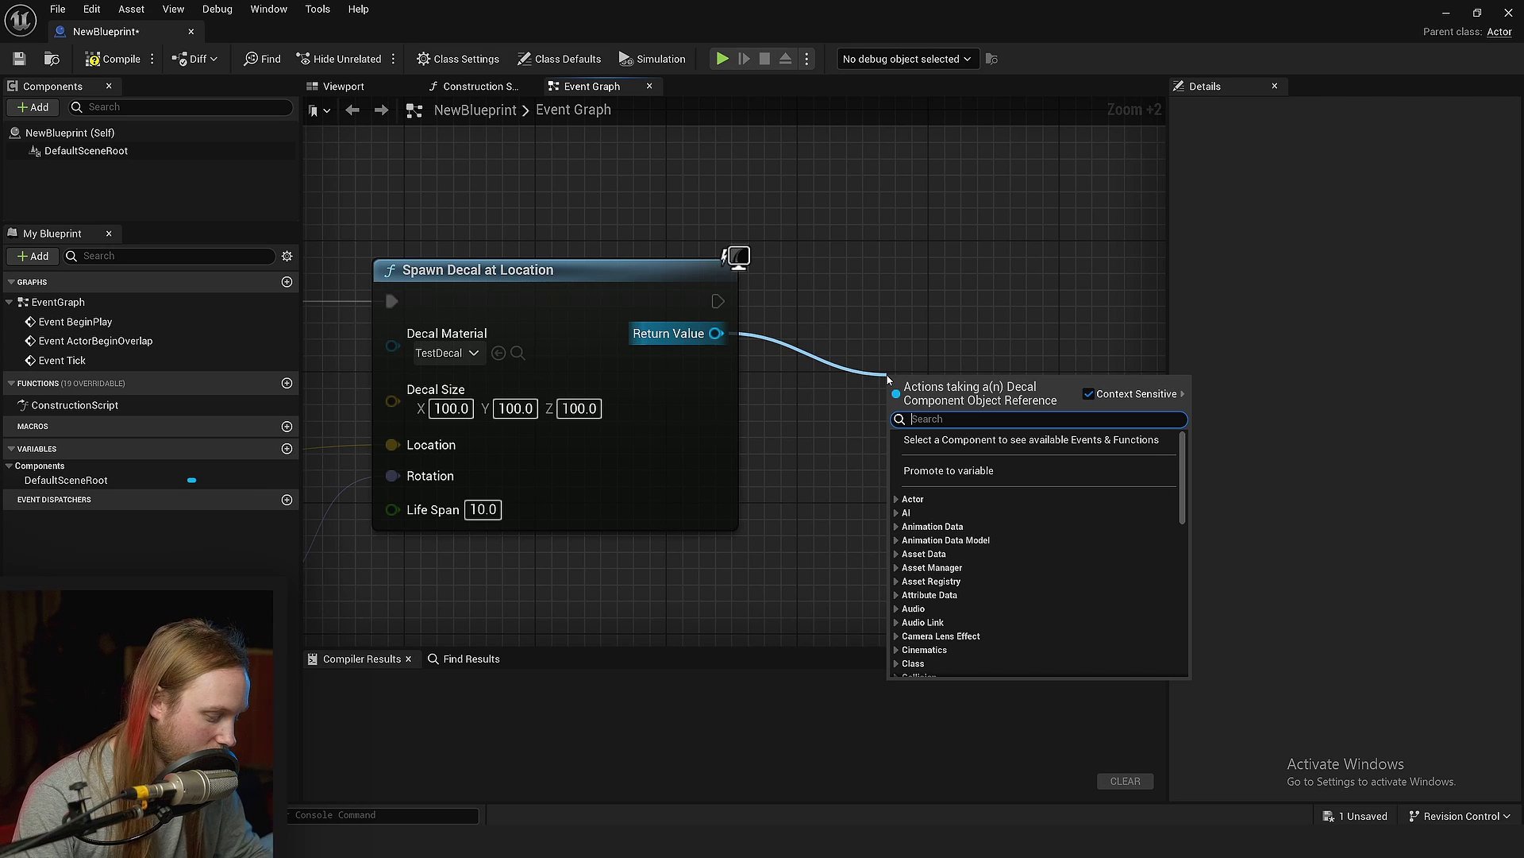
text(fade)
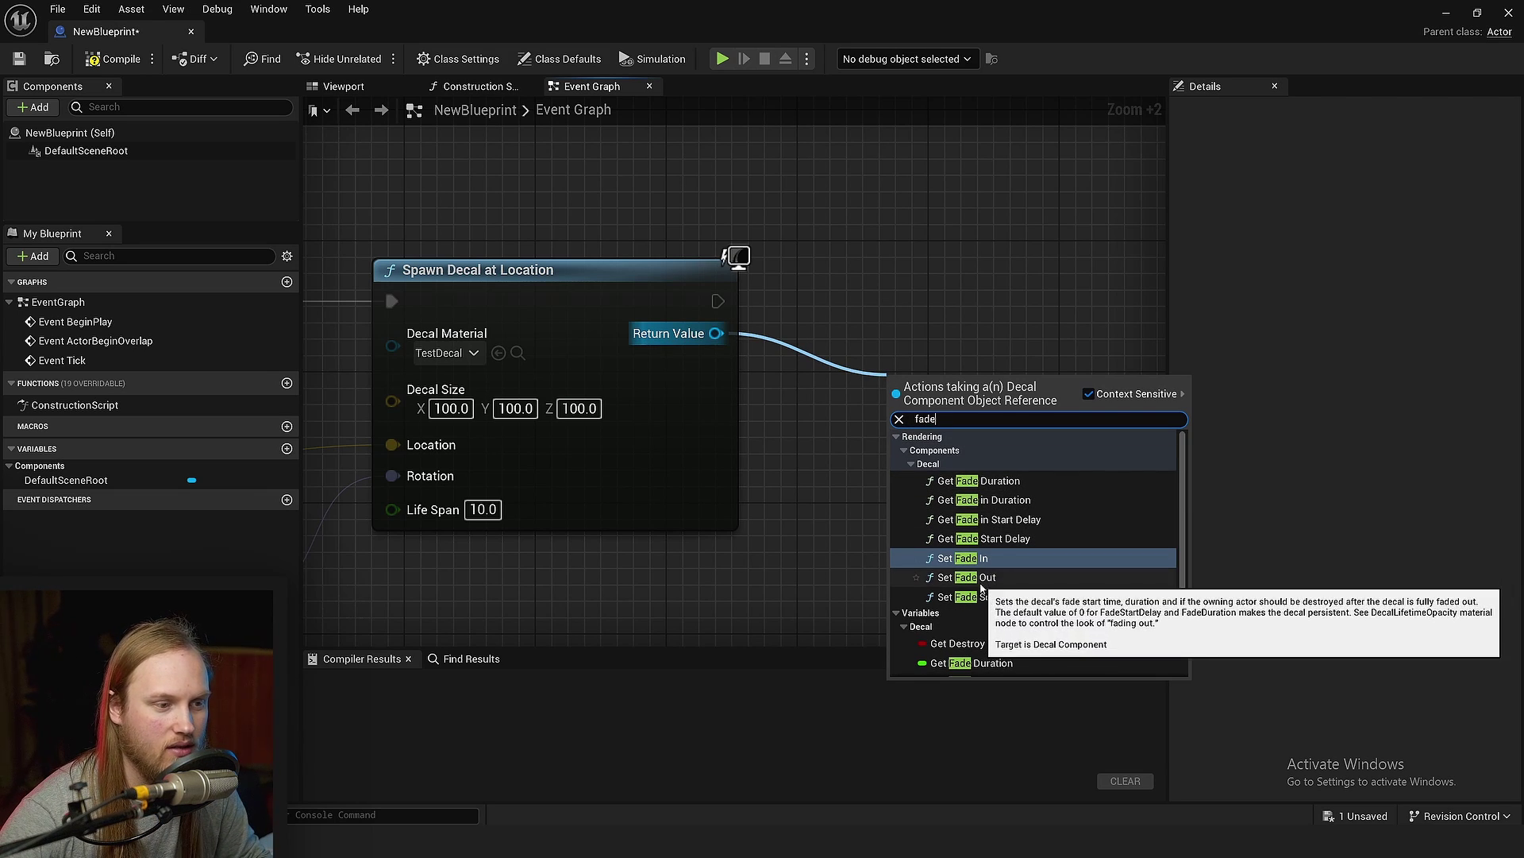
scroll(1005, 563, down, 2)
scroll(1008, 556, down, 1)
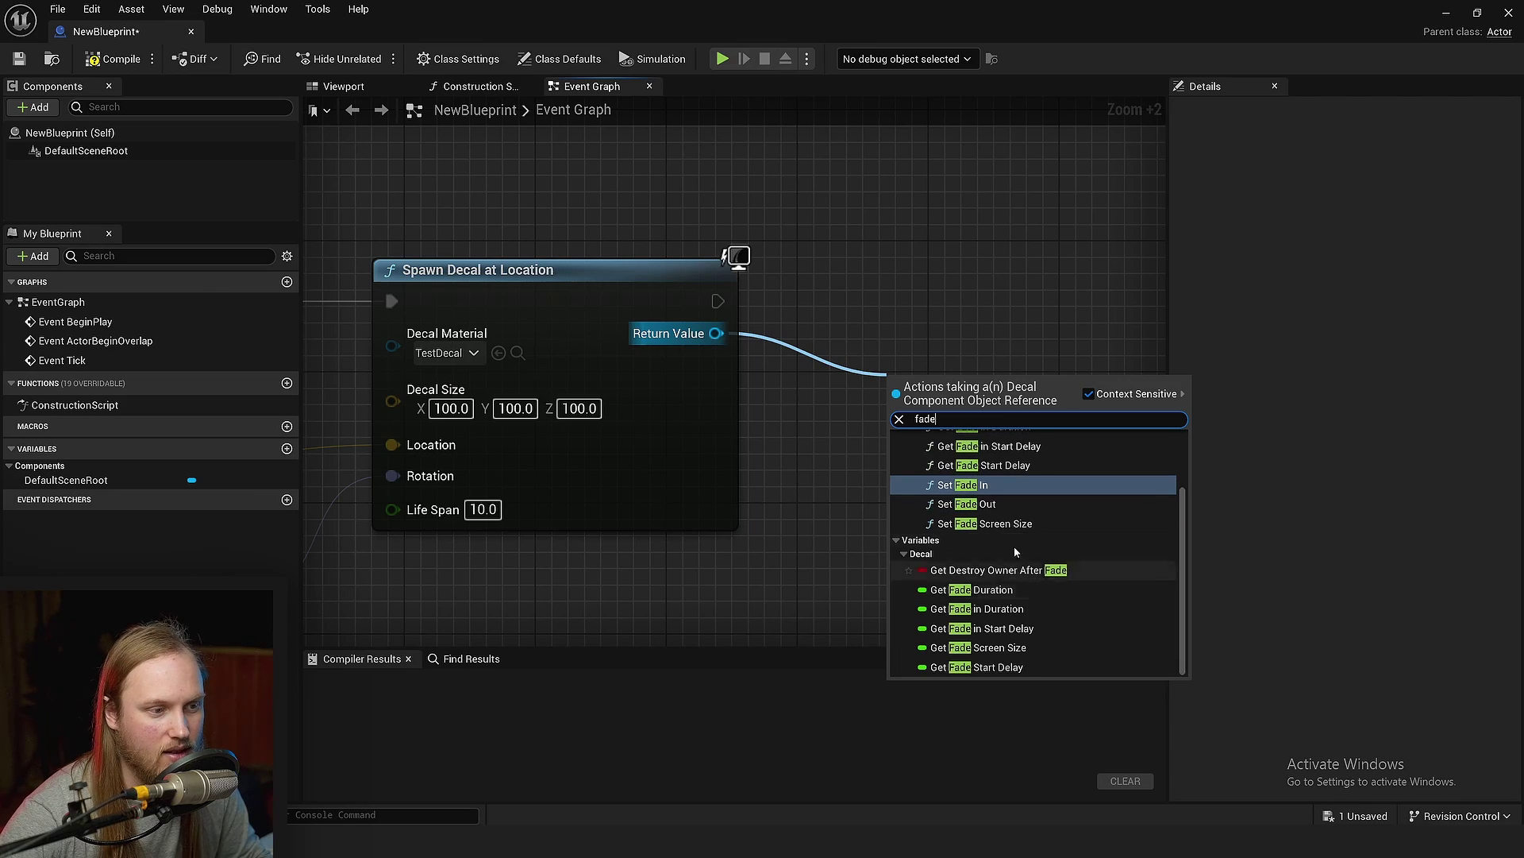
key(Escape)
scroll(887, 252, down, 4)
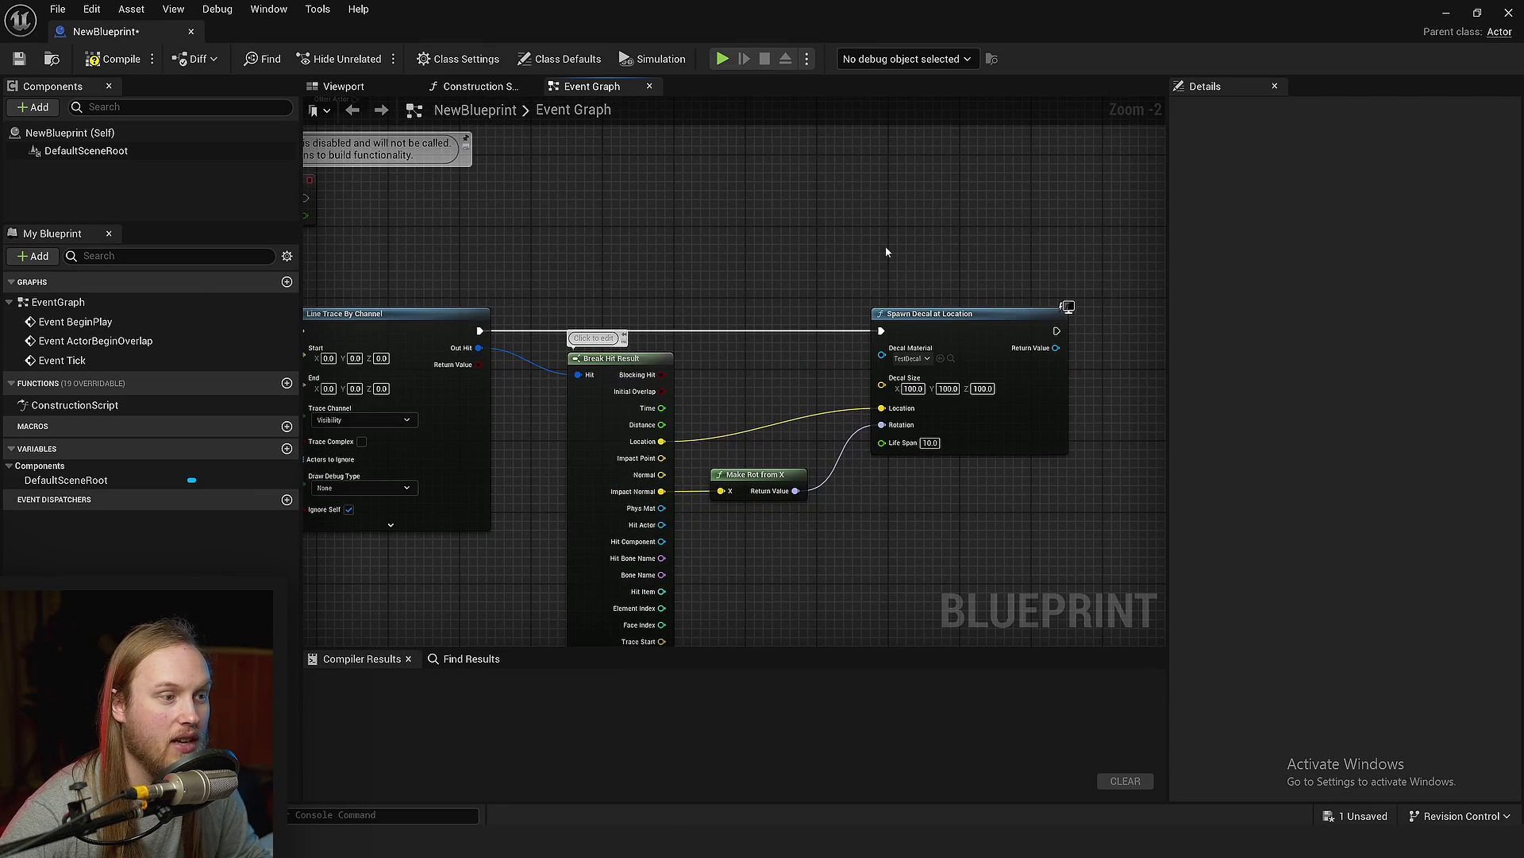
scroll(837, 307, up, 2)
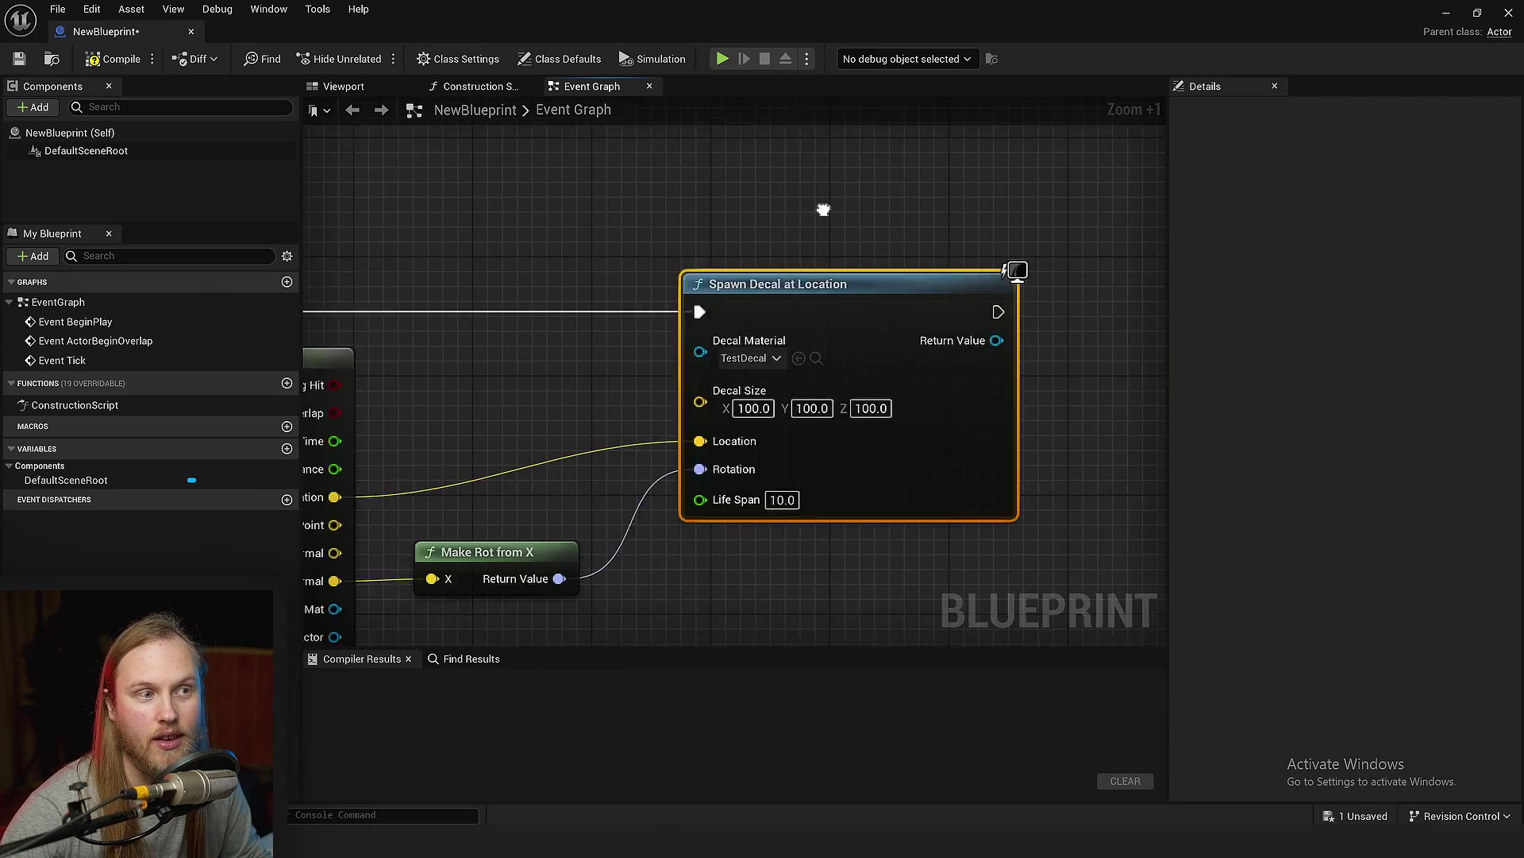